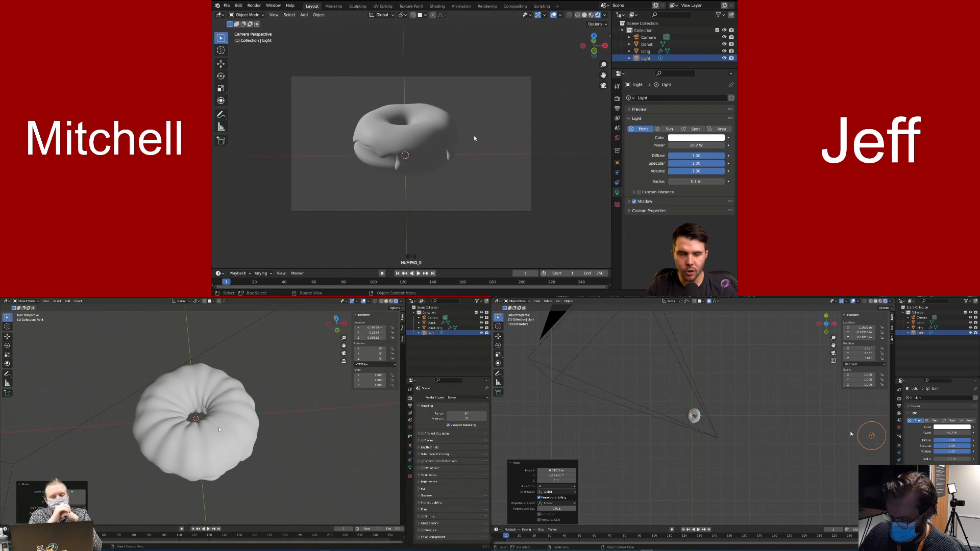
# Switch to the active camera's view and zoom out to see the donut within the frame
pyautogui.moveTo(571, 70); pyautogui.dragTo(486, 137, button='middle')
pyautogui.click(537, 301)
pyautogui.moveTo(555, 361)
pyautogui.click(608, 359)
pyautogui.press('KP_0')
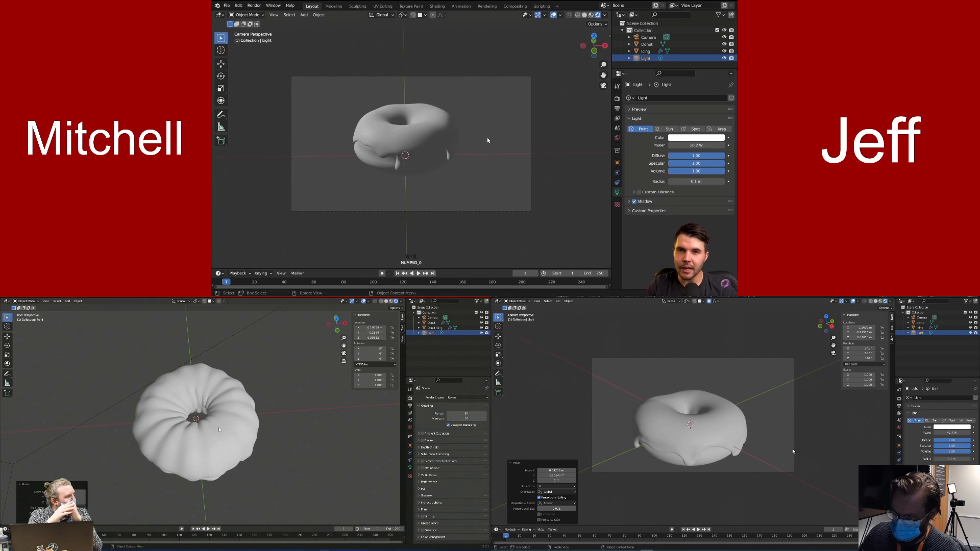
pyautogui.scroll(-1, 779, 447)
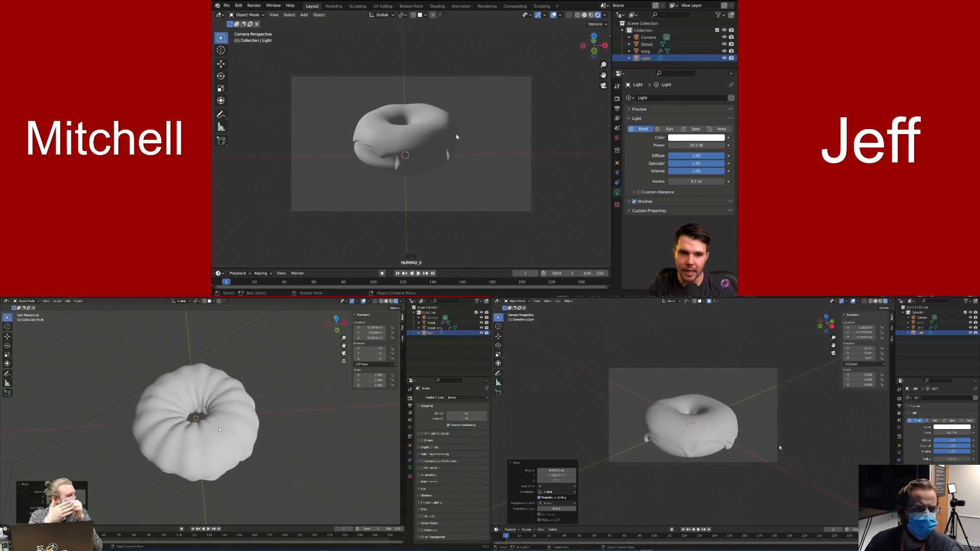
pyautogui.scroll(-2, 452, 137)
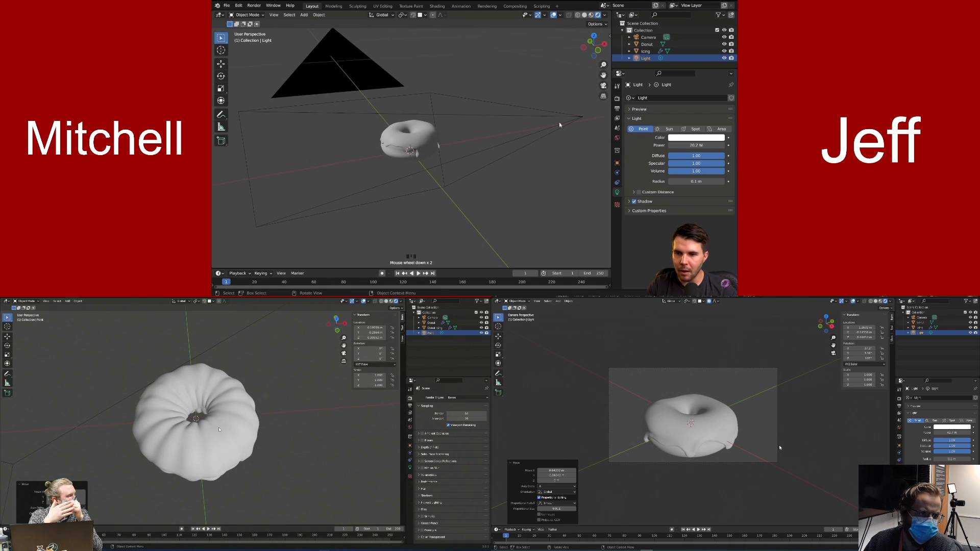
# Select the camera, shrink its viewport display size to about 0.067 m, and return to the camera view
pyautogui.click(523, 108)
pyautogui.moveTo(522, 109); pyautogui.dragTo(513, 181, button='middle')
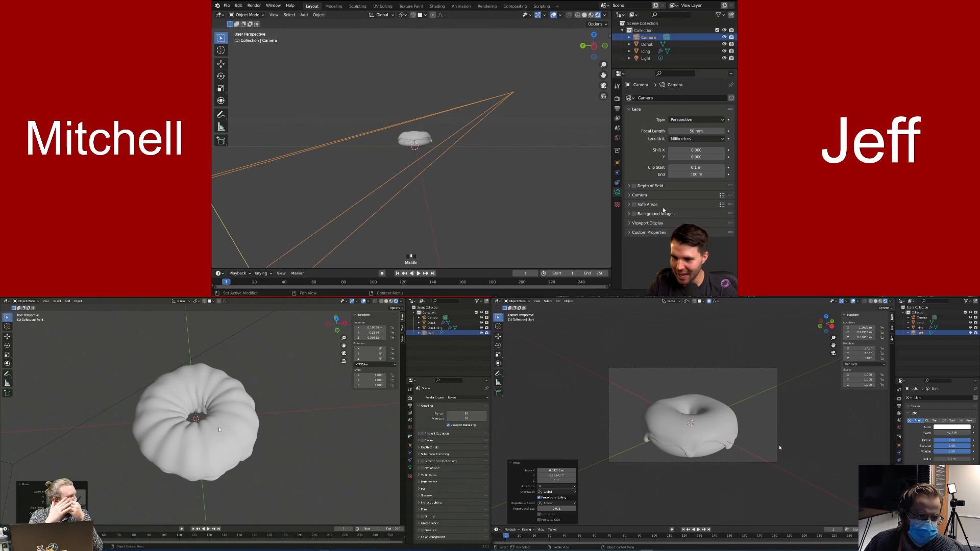
pyautogui.click(657, 223)
pyautogui.moveTo(696, 233); pyautogui.dragTo(643, 233)
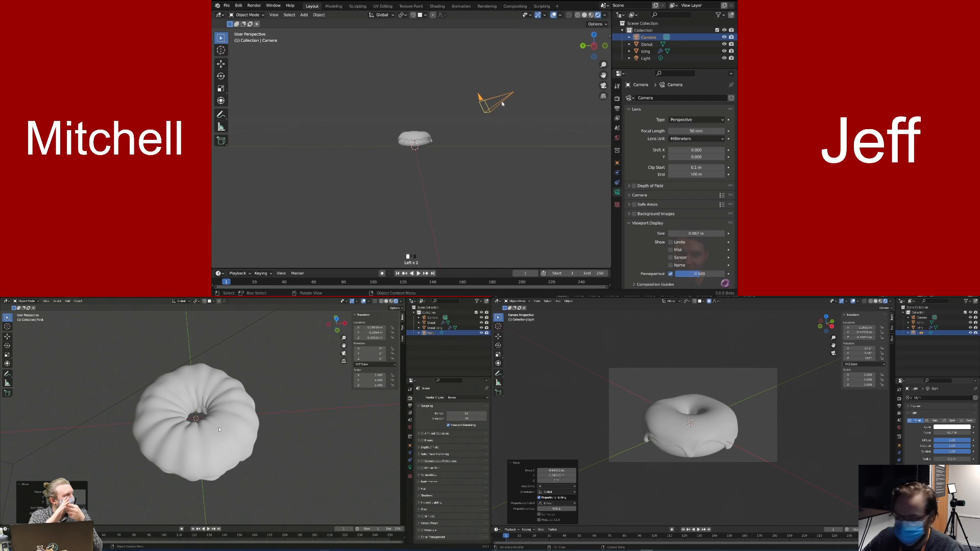
pyautogui.moveTo(503, 137); pyautogui.dragTo(470, 137, button='middle')
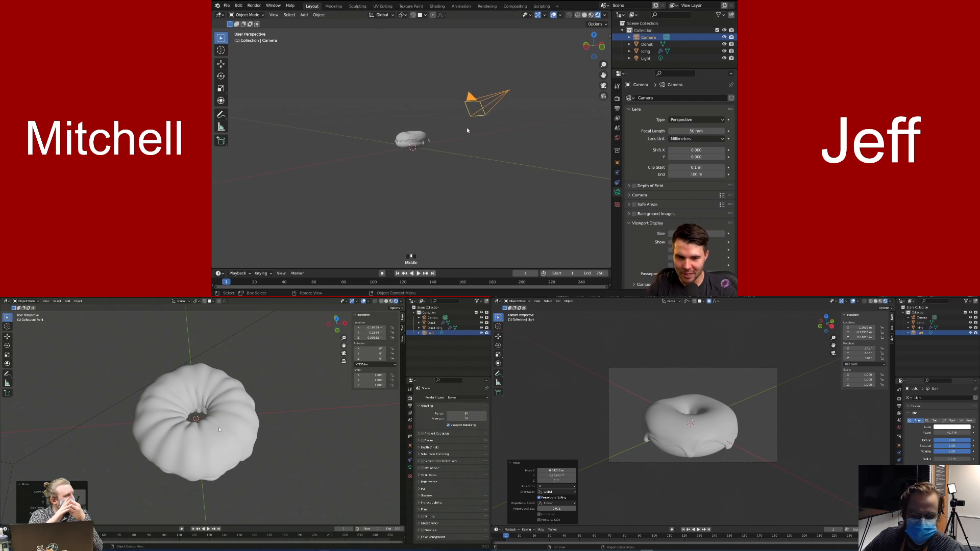
pyautogui.press('KP_0')
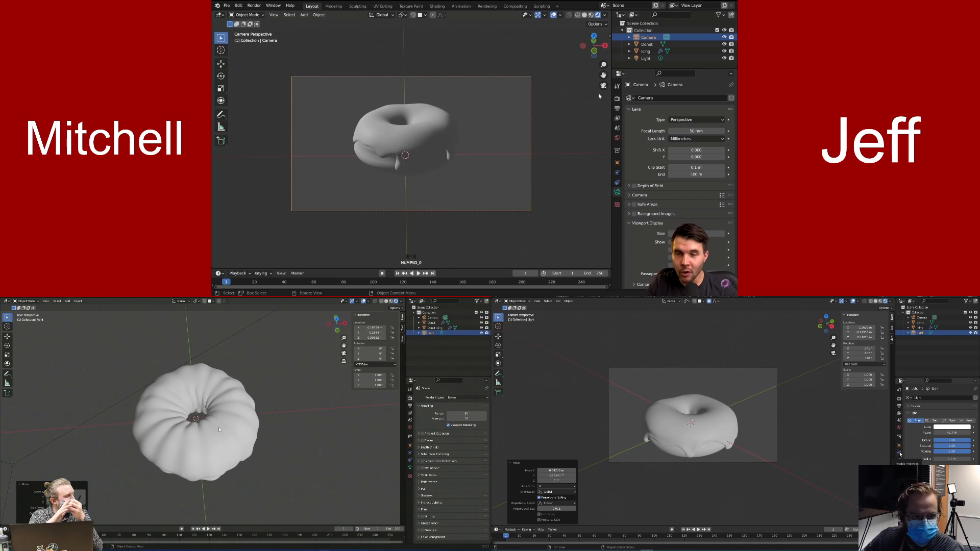
# Bring up the scene's render settings and review the available render engines, keeping Eevee
pyautogui.moveTo(499, 90); pyautogui.dragTo(470, 124, button='middle')
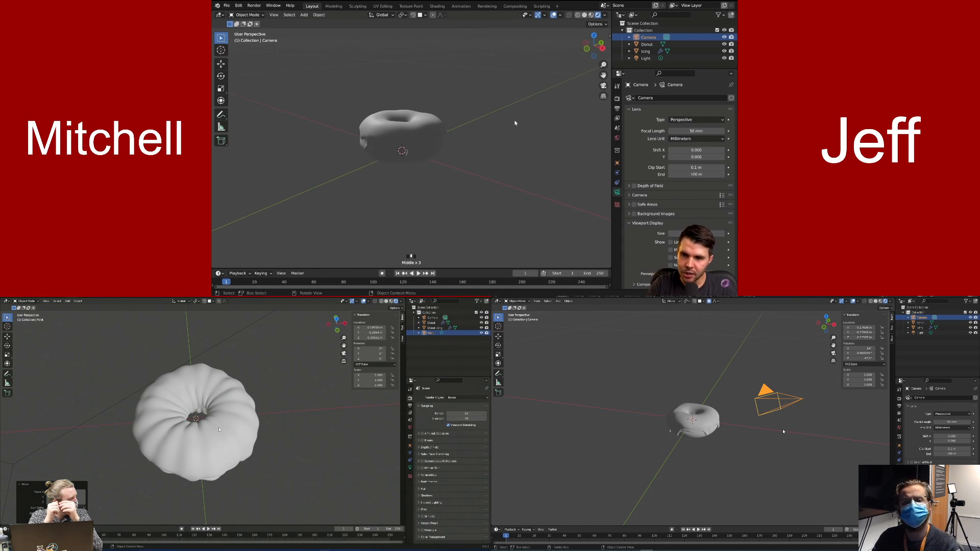
pyautogui.click(617, 98)
pyautogui.click(677, 98)
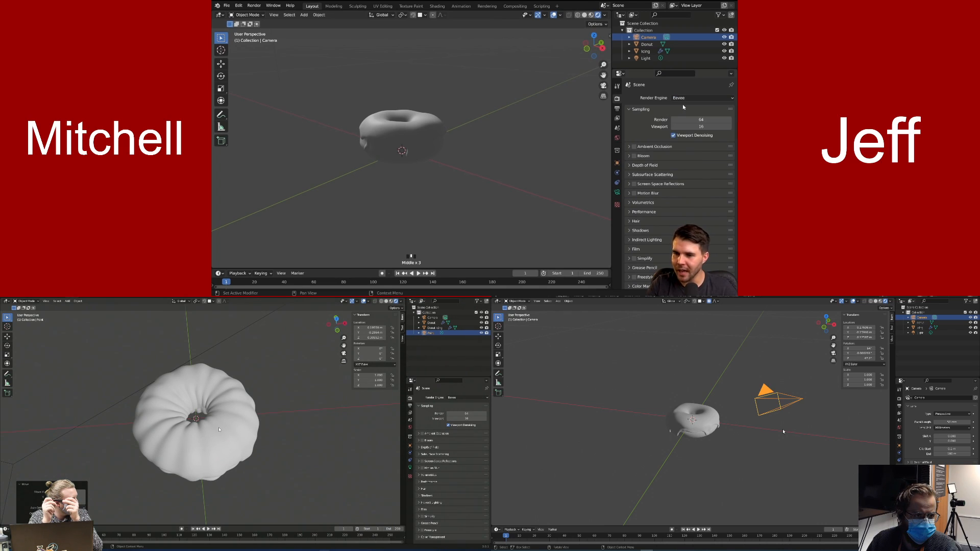
pyautogui.click(702, 97)
pyautogui.click(699, 108)
pyautogui.scroll(2, 458, 155)
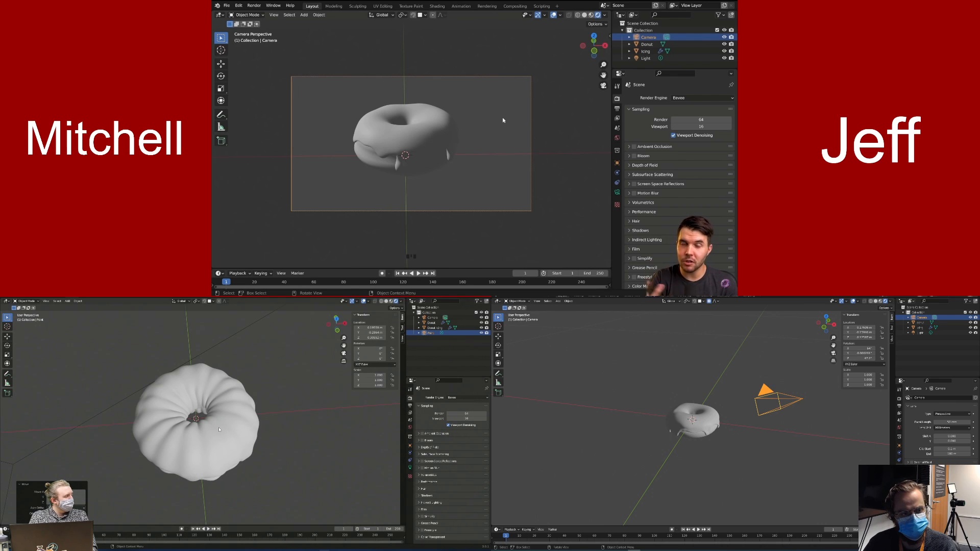
# Return to the camera view and switch the render engine to Cycles
pyautogui.moveTo(503, 121); pyautogui.dragTo(471, 119, button='middle')
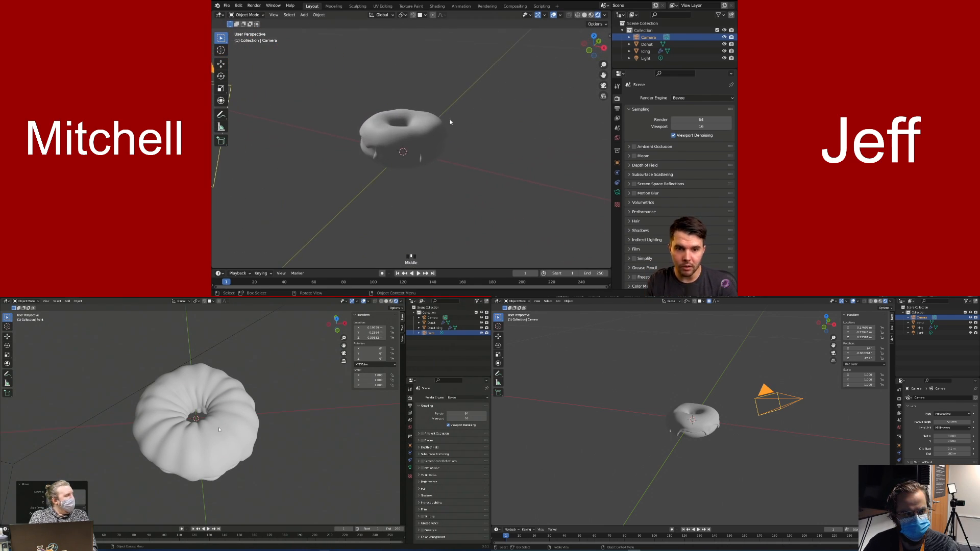
pyautogui.scroll(-3, 475, 115)
pyautogui.press('KP_0')
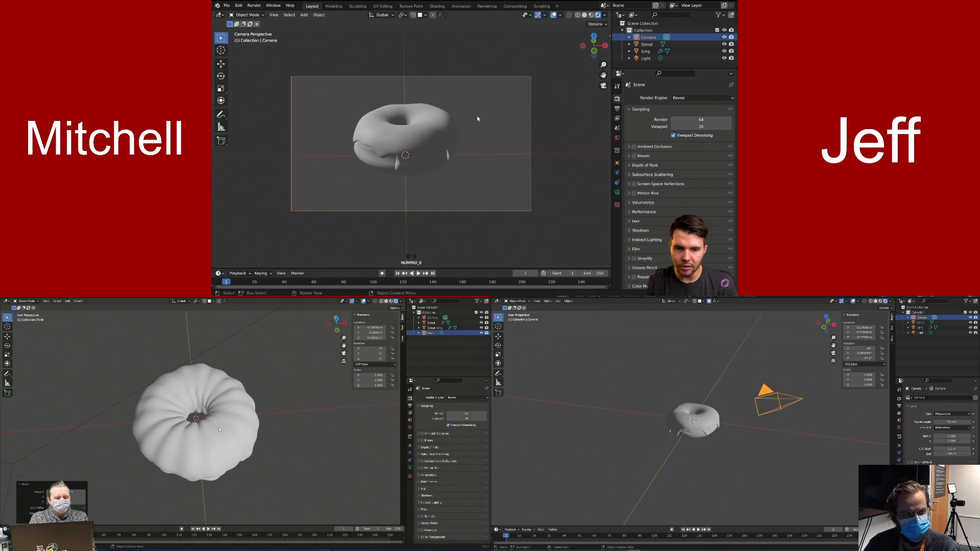
pyautogui.click(683, 98)
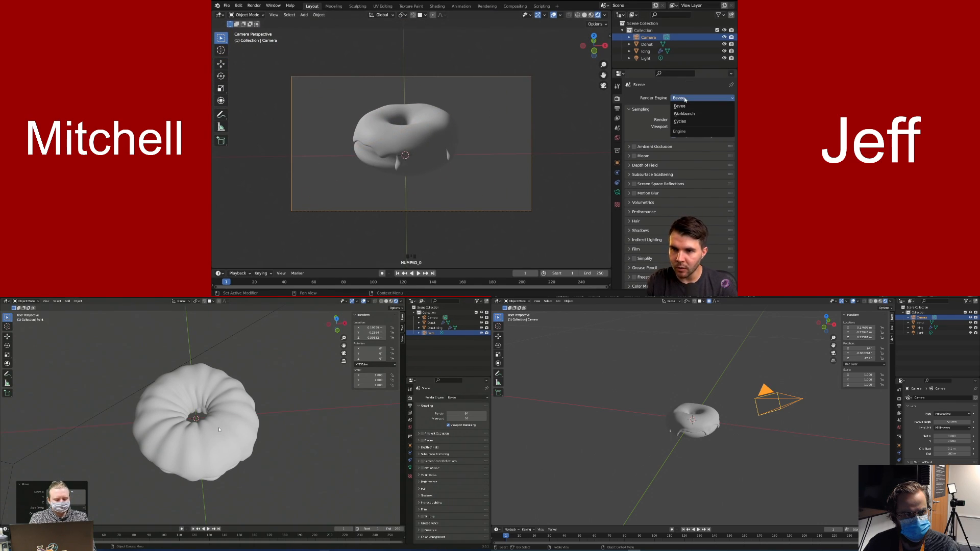
pyautogui.click(683, 121)
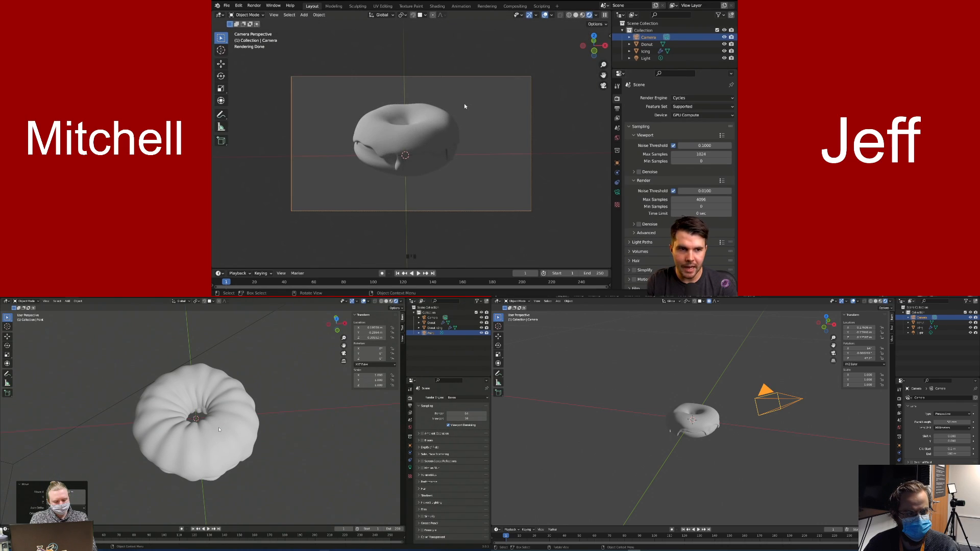
# Examine the donut's shadows and bounced light in the Cycles preview from several angles, including close to the centre hole
pyautogui.scroll(5, 464, 103)
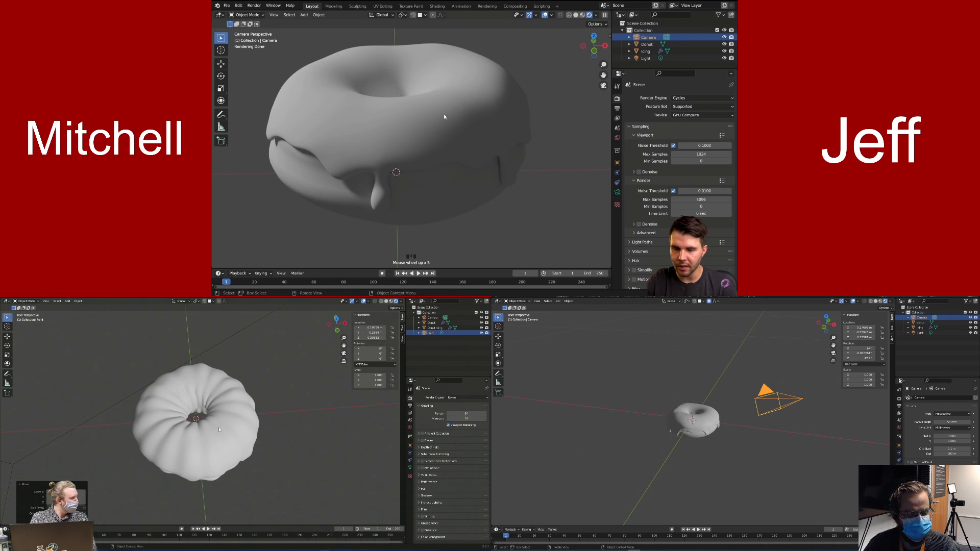
pyautogui.scroll(-3, 443, 115)
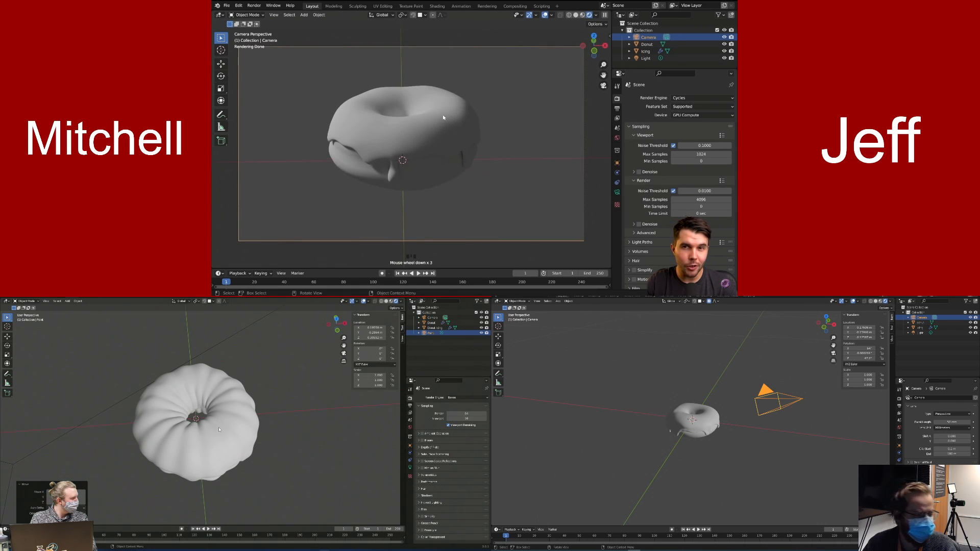
pyautogui.scroll(1, 440, 114)
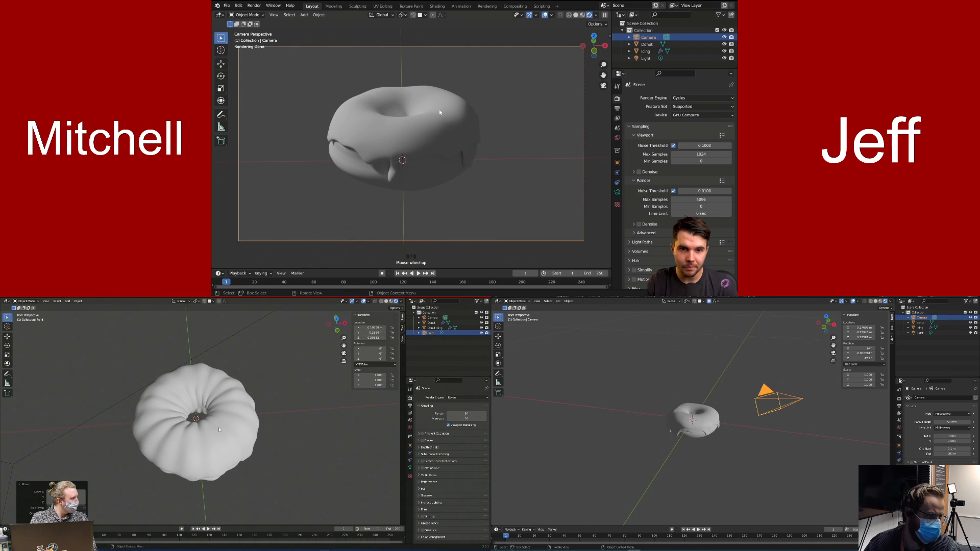
pyautogui.moveTo(440, 112); pyautogui.dragTo(422, 121, button='middle')
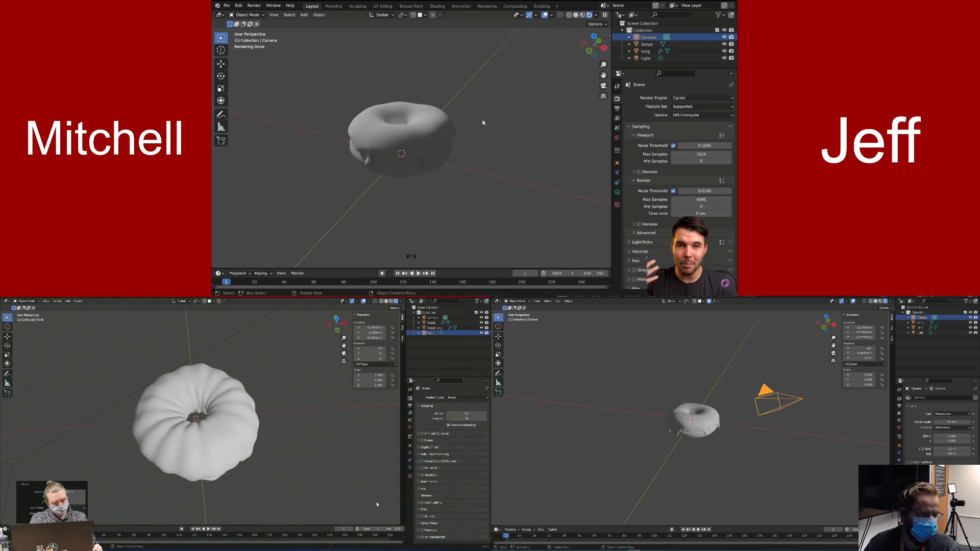
pyautogui.moveTo(380, 495)
pyautogui.mouseDown()
pyautogui.moveTo(358, 516)
pyautogui.moveTo(360, 496)
pyautogui.moveTo(365, 503)
pyautogui.mouseUp()
pyautogui.moveTo(482, 122); pyautogui.dragTo(474, 120, button='middle')
pyautogui.moveTo(365, 502); pyautogui.dragTo(371, 506)
pyautogui.moveTo(475, 120); pyautogui.dragTo(460, 115, button='middle')
pyautogui.moveTo(372, 506); pyautogui.dragTo(374, 509)
pyautogui.moveTo(459, 114); pyautogui.dragTo(449, 115, button='middle')
pyautogui.moveTo(374, 508); pyautogui.dragTo(367, 505)
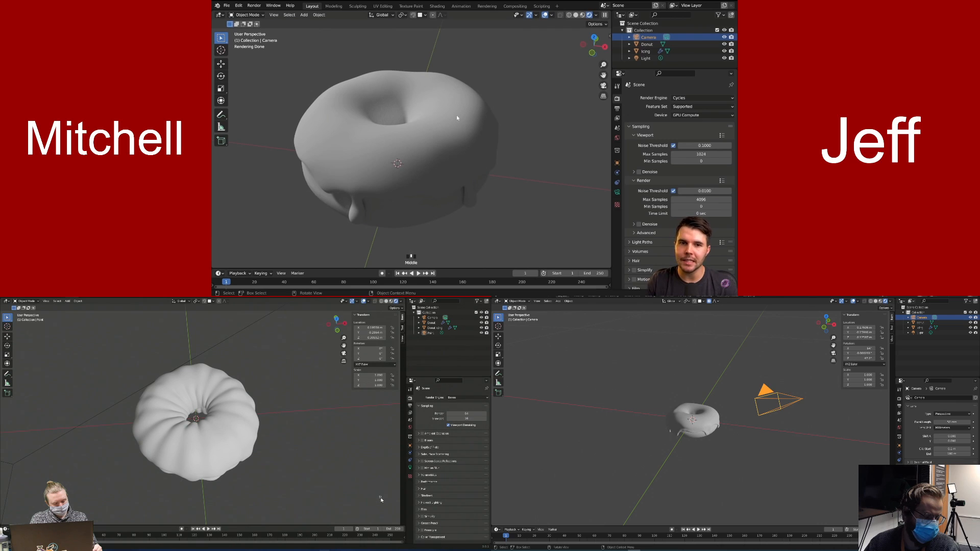
pyautogui.moveTo(380, 510); pyautogui.dragTo(365, 514)
pyautogui.moveTo(457, 115); pyautogui.dragTo(436, 107, button='middle')
pyautogui.moveTo(364, 514); pyautogui.dragTo(357, 499)
pyautogui.moveTo(436, 107)
pyautogui.mouseDown(button='middle')
pyautogui.moveTo(419, 100)
pyautogui.moveTo(424, 108)
pyautogui.mouseUp(button='middle')
pyautogui.moveTo(357, 497); pyautogui.dragTo(350, 498)
pyautogui.keyDown('shift'); pyautogui.moveTo(424, 108); pyautogui.dragTo(437, 121, button='middle'); pyautogui.keyUp('shift')
pyautogui.moveTo(350, 498); pyautogui.dragTo(358, 518)
pyautogui.click(689, 99)
pyautogui.moveTo(388, 116); pyautogui.dragTo(408, 121, button='middle')
pyautogui.moveTo(358, 519); pyautogui.dragTo(358, 505)
pyautogui.moveTo(409, 121); pyautogui.dragTo(403, 113, button='middle')
pyautogui.moveTo(357, 505); pyautogui.dragTo(357, 499)
pyautogui.moveTo(403, 113); pyautogui.dragTo(399, 106, button='middle')
pyautogui.moveTo(357, 499); pyautogui.dragTo(356, 498)
pyautogui.moveTo(399, 106); pyautogui.dragTo(392, 115, button='middle')
pyautogui.moveTo(356, 498); pyautogui.dragTo(337, 499)
# Set the render engine back to Eevee and view the whole donut for comparison
pyautogui.click(688, 98)
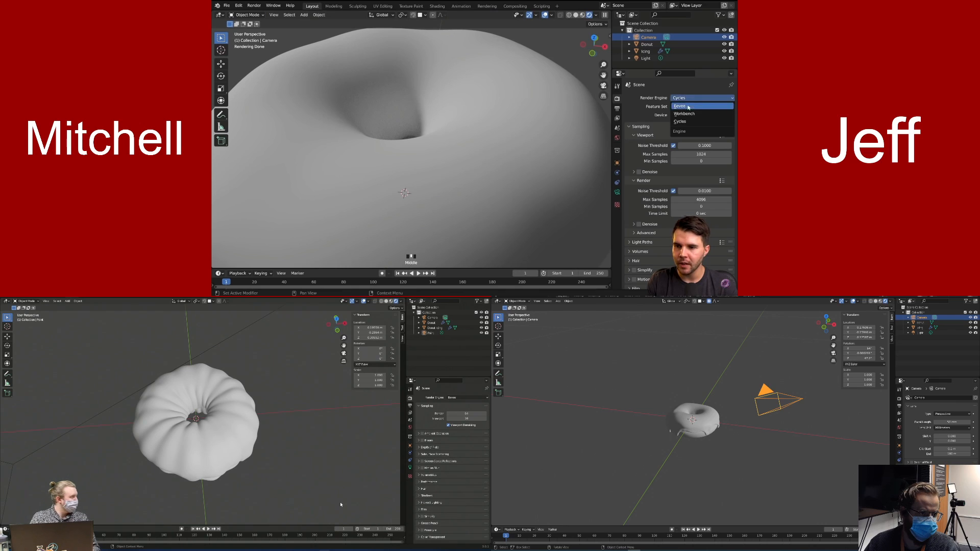
pyautogui.click(686, 107)
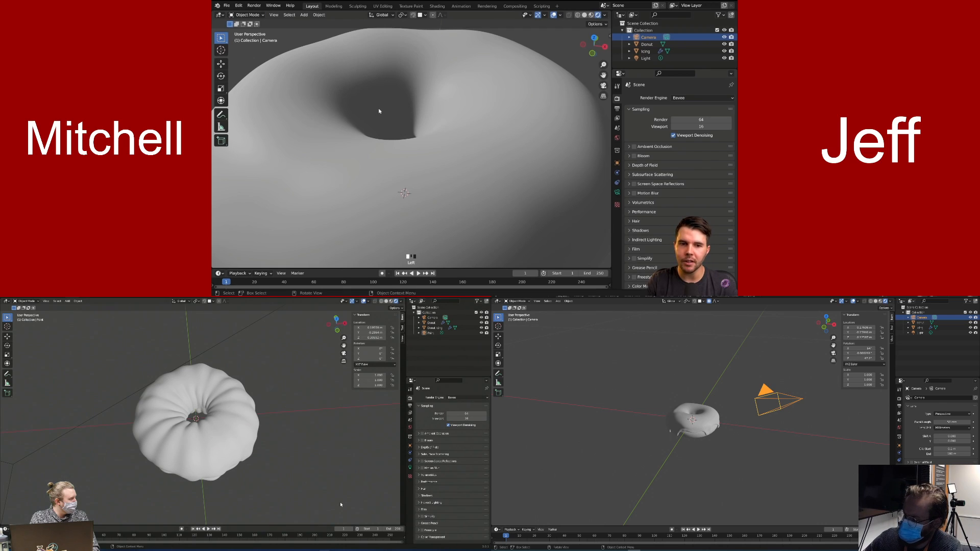
pyautogui.scroll(-6, 403, 109)
pyautogui.moveTo(403, 117); pyautogui.dragTo(432, 131, button='middle')
# In the second donut scene, open the render settings and change the render engine to Cycles
pyautogui.click(900, 403)
pyautogui.click(899, 399)
pyautogui.moveTo(517, 158); pyautogui.dragTo(484, 157, button='middle')
pyautogui.click(948, 397)
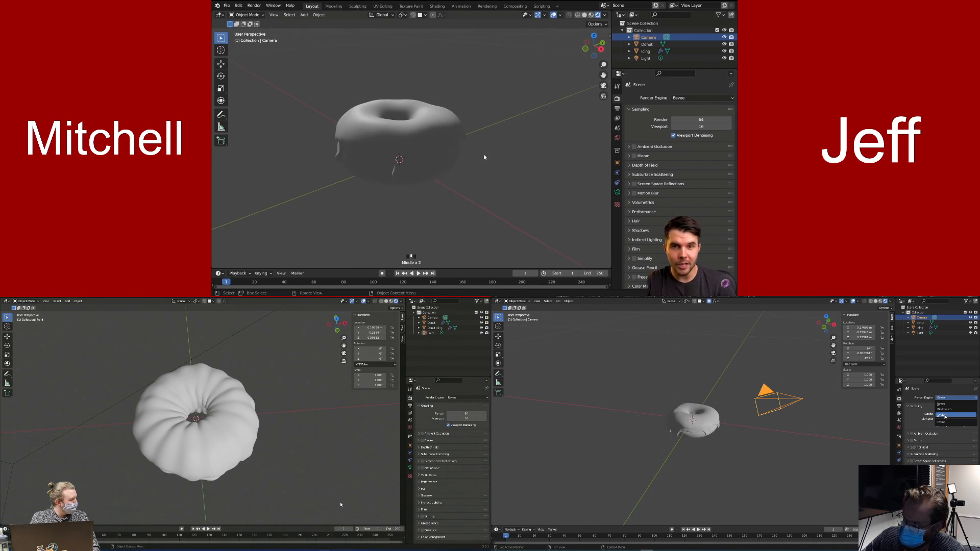
pyautogui.click(946, 415)
# Render an image of the main scene's donut from the camera with Eevee, and close the render result
pyautogui.press('KP_0')
pyautogui.scroll(4, 710, 424)
pyautogui.press('F12')
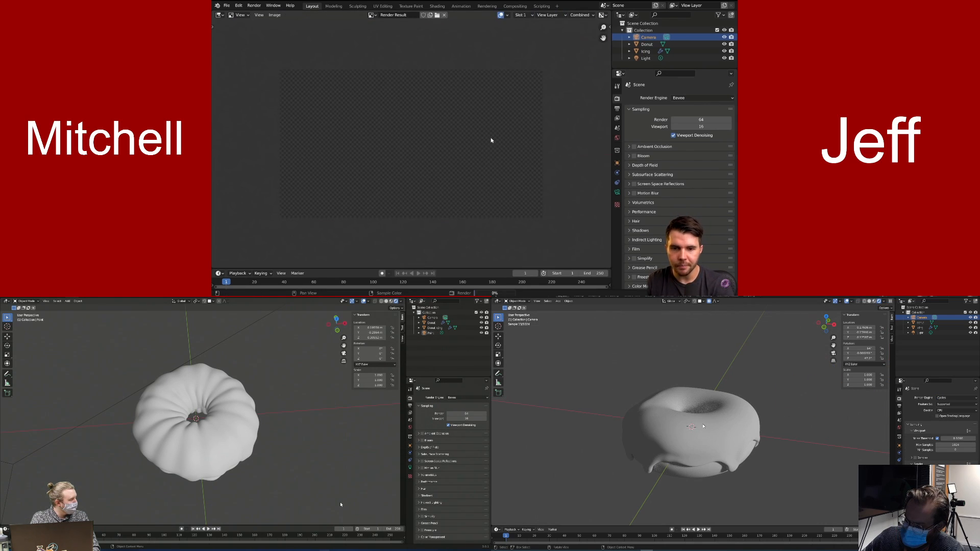
pyautogui.moveTo(710, 424); pyautogui.dragTo(661, 390, button='middle')
pyautogui.press('Escape')
pyautogui.press('KP_0')
# Change the main scene's render engine to Cycles and render the camera view of the donut
pyautogui.click(702, 97)
pyautogui.click(701, 117)
pyautogui.press('F12')
pyautogui.scroll(1, 661, 390)
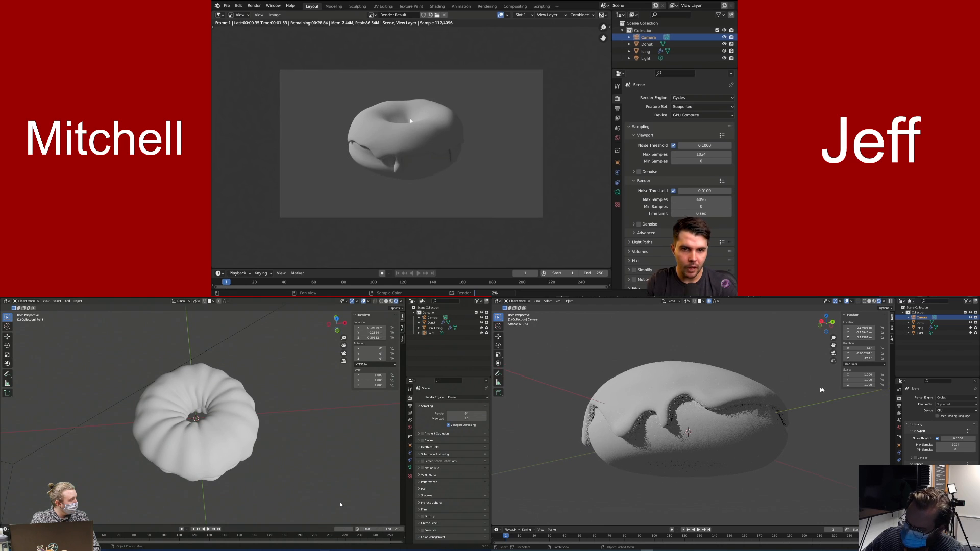
# Alternate the second donut scene between Eevee and Cycles to compare the icing's shadows, finishing on Eevee
pyautogui.click(940, 397)
pyautogui.click(942, 405)
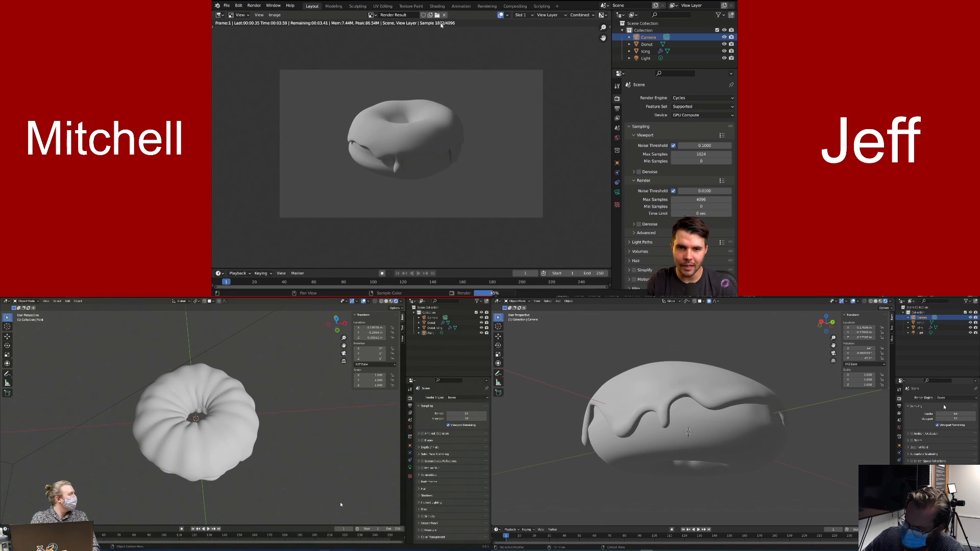
pyautogui.click(941, 397)
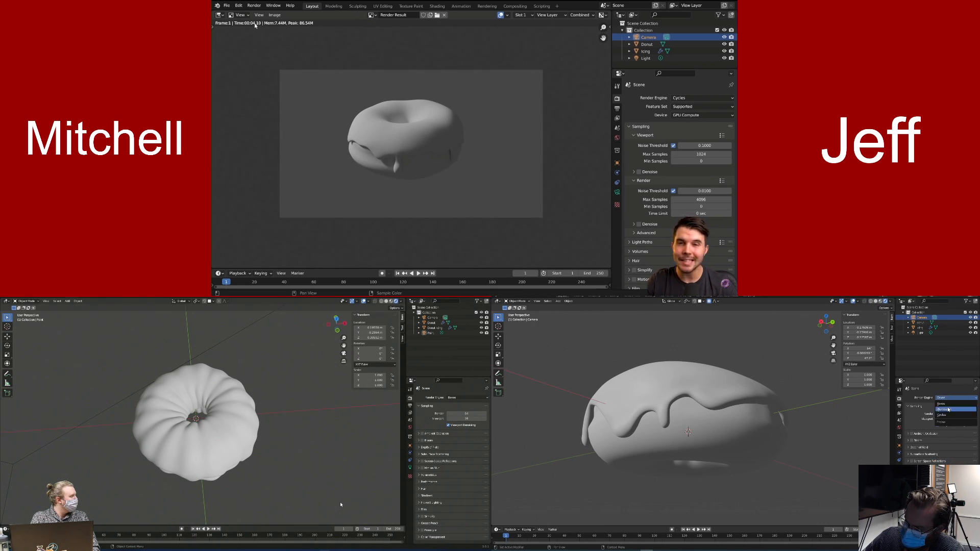
pyautogui.click(945, 409)
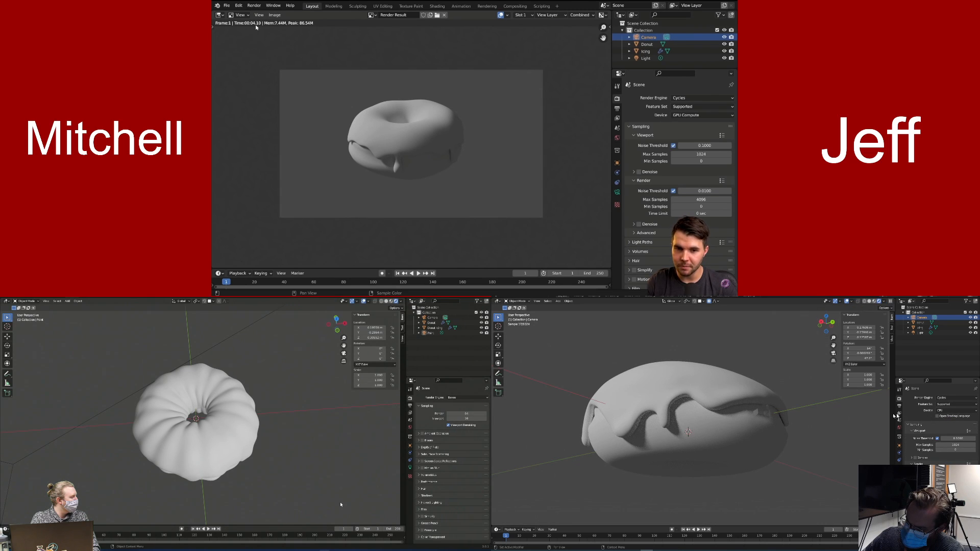
pyautogui.moveTo(824, 418); pyautogui.dragTo(793, 431, button='middle')
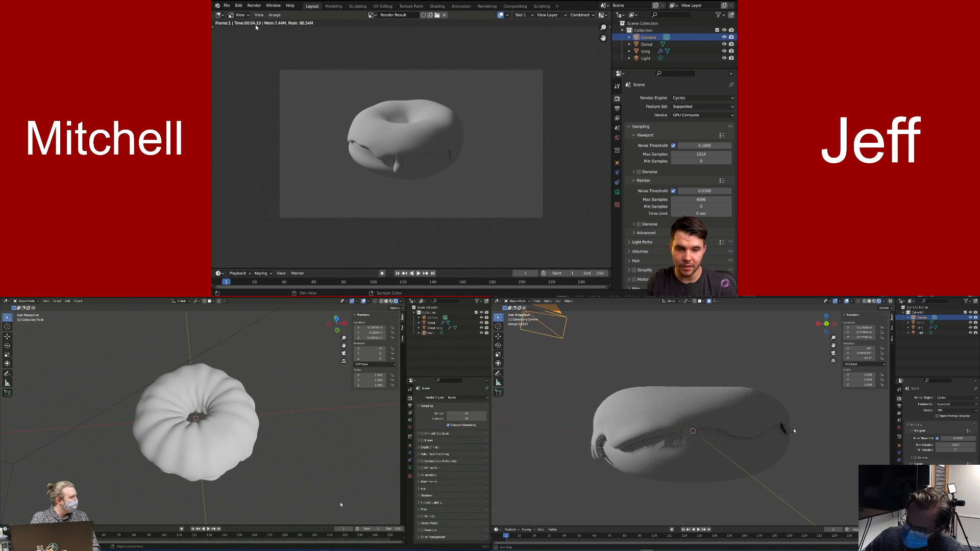
pyautogui.click(943, 397)
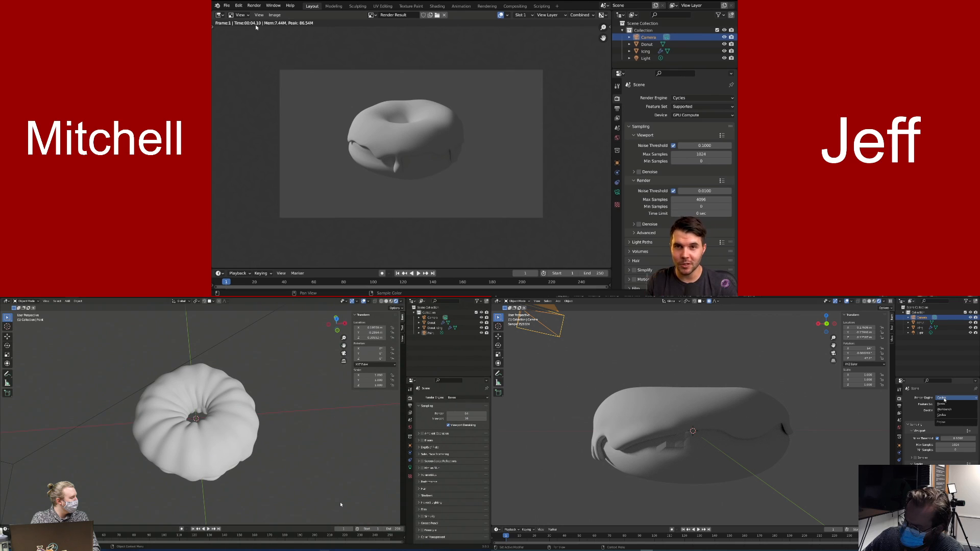
pyautogui.click(942, 403)
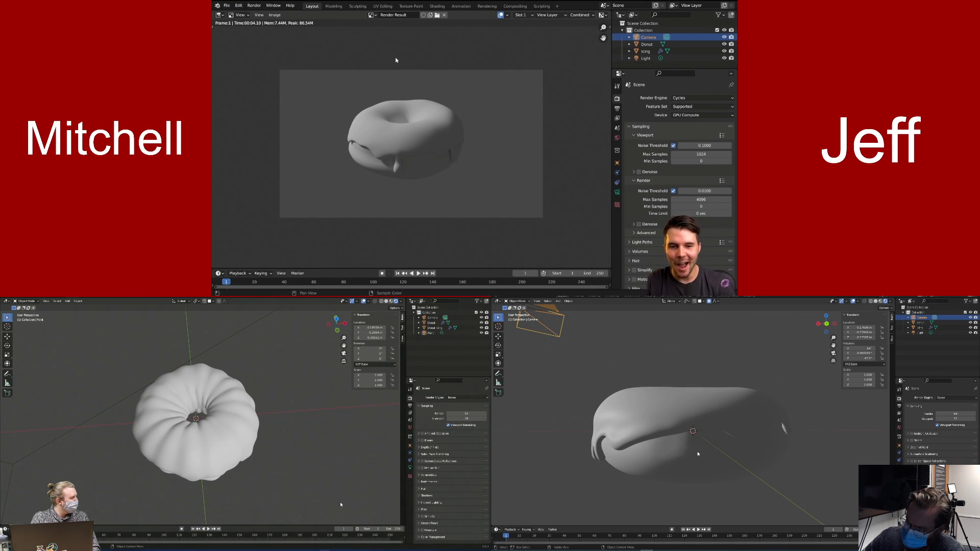
# Close the main scene's render result and clear the selection in the second donut scene
pyautogui.click(697, 452)
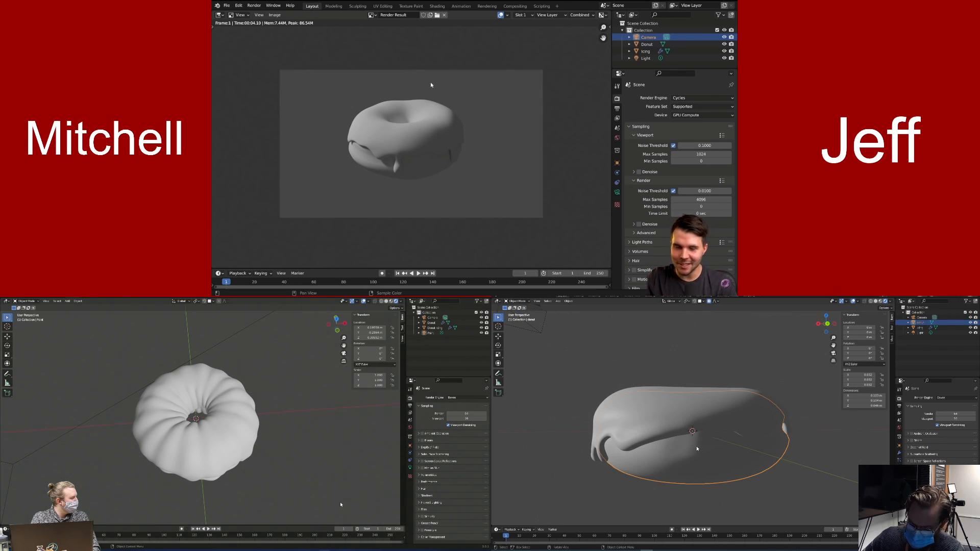
pyautogui.press('Escape')
pyautogui.moveTo(719, 457)
pyautogui.mouseDown(button='middle')
pyautogui.moveTo(760, 449)
pyautogui.moveTo(704, 451)
pyautogui.moveTo(721, 454)
pyautogui.mouseUp(button='middle')
pyautogui.scroll(-3, 743, 452)
pyautogui.press('Tab')
pyautogui.scroll(-4, 697, 450)
pyautogui.click(721, 454)
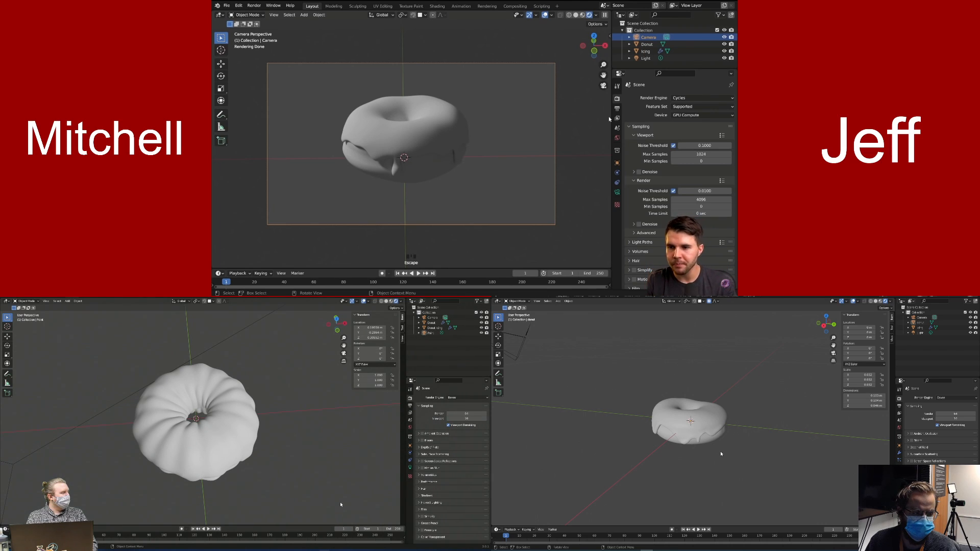
# Open the System preferences to show the Cycles render device options
pyautogui.click(239, 5)
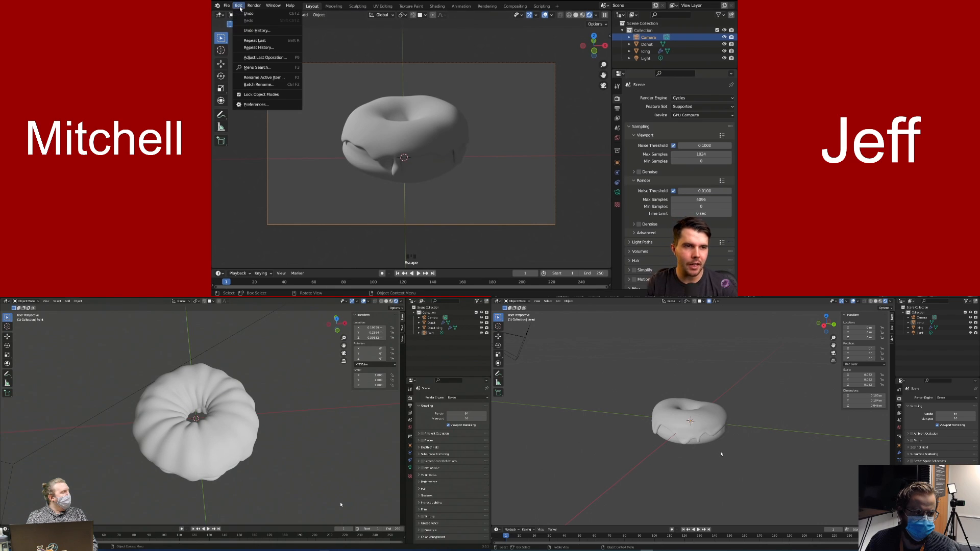
pyautogui.click(273, 106)
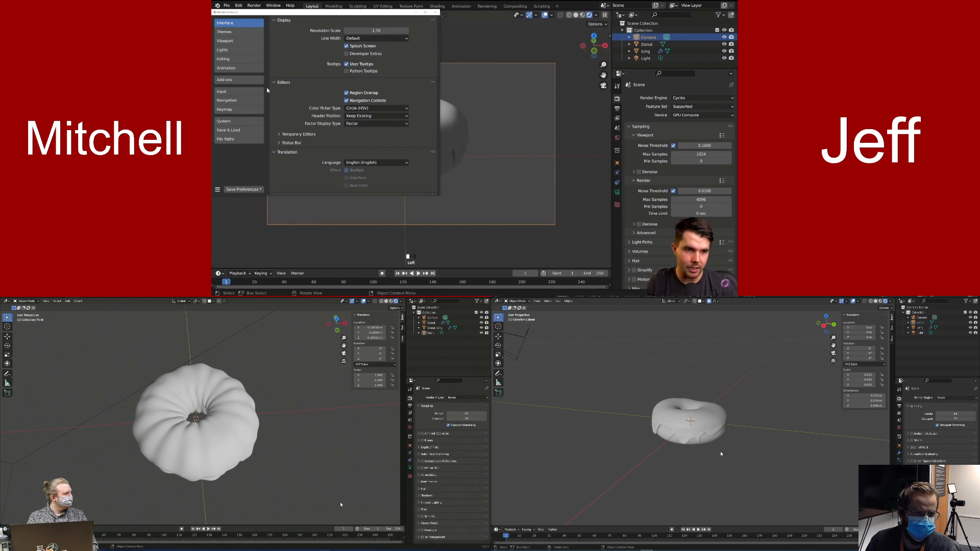
pyautogui.click(223, 120)
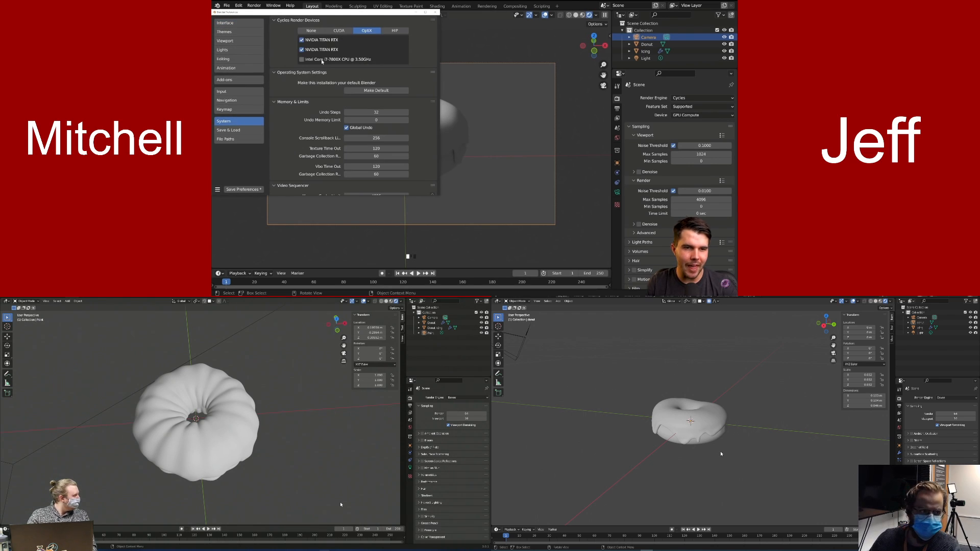
# Set the second donut scene's render engine to Cycles on GPU Compute and the main scene's Cycles render devices to None
pyautogui.moveTo(390, 15); pyautogui.dragTo(497, 38)
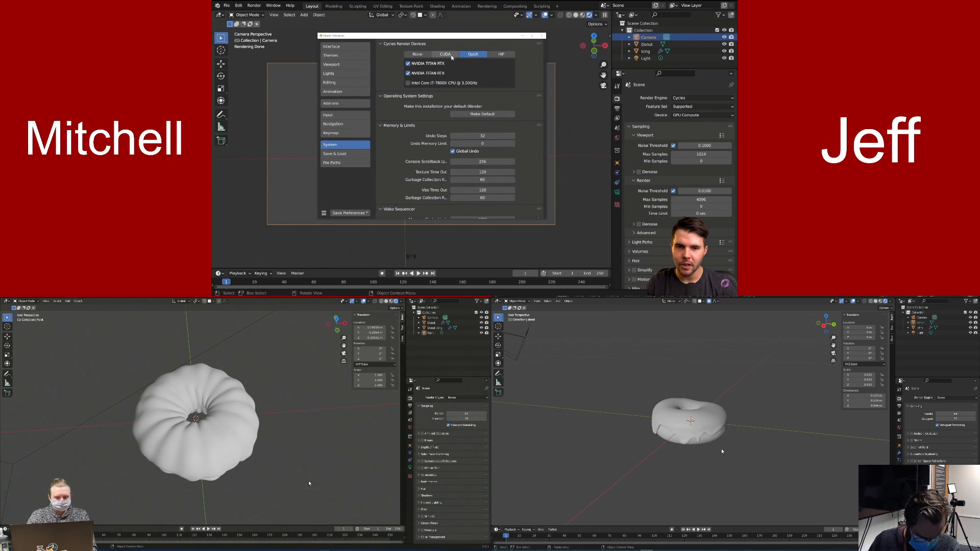
pyautogui.click(455, 398)
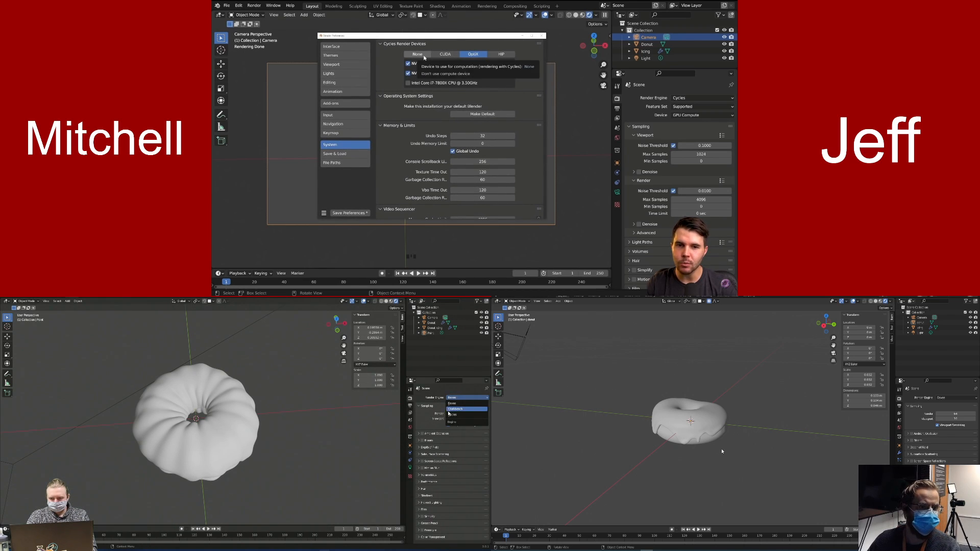
pyautogui.click(451, 414)
pyautogui.click(417, 54)
pyautogui.click(467, 410)
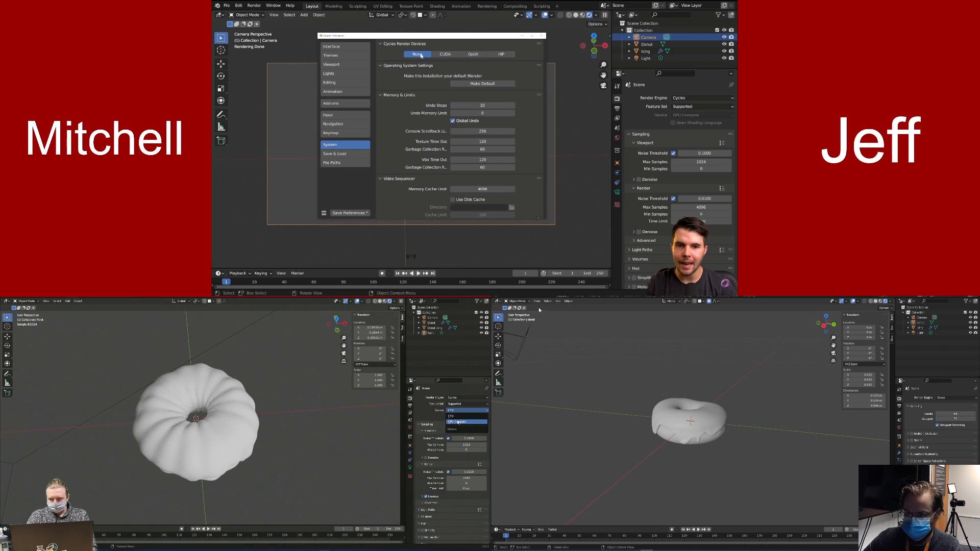
pyautogui.click(458, 422)
pyautogui.click(453, 405)
# Open the third donut scene's System preferences and switch the main scene's Cycles render devices to CUDA, finishing on OptiX
pyautogui.click(500, 297)
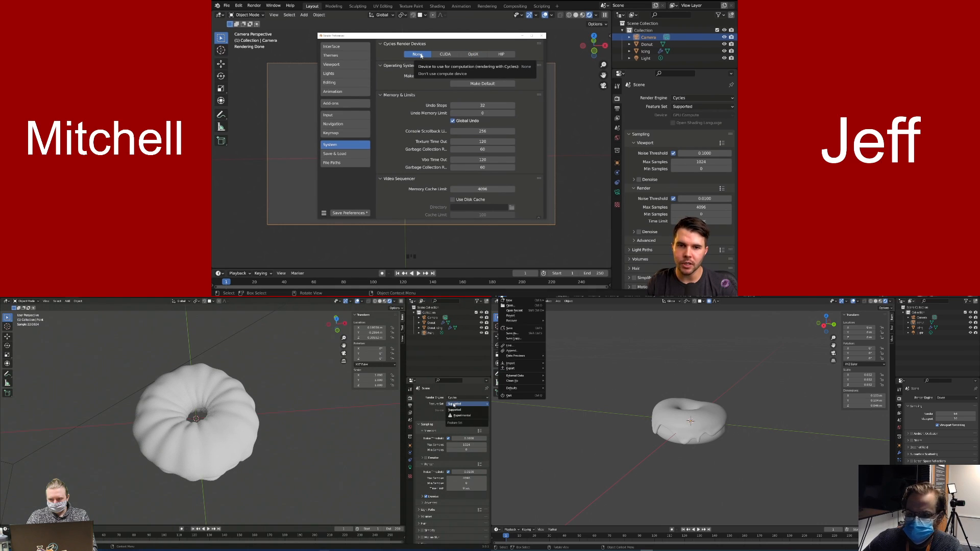
pyautogui.moveTo(510, 297)
pyautogui.click(521, 367)
pyautogui.moveTo(270, 429); pyautogui.dragTo(296, 407, button='middle')
pyautogui.click(449, 55)
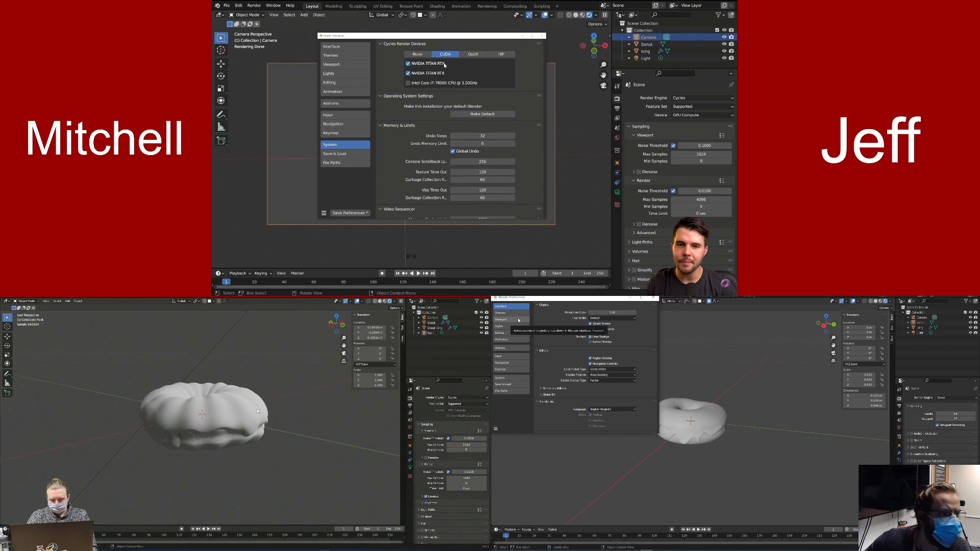
pyautogui.click(511, 377)
pyautogui.click(472, 54)
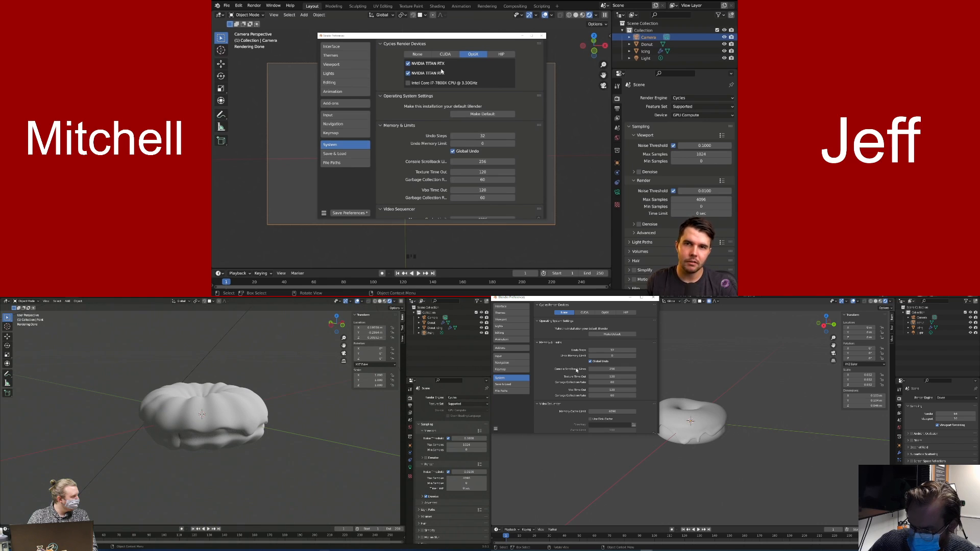
# Make this installation the default Blender from the third scene's System preferences
pyautogui.scroll(-1, 576, 371)
pyautogui.click(598, 324)
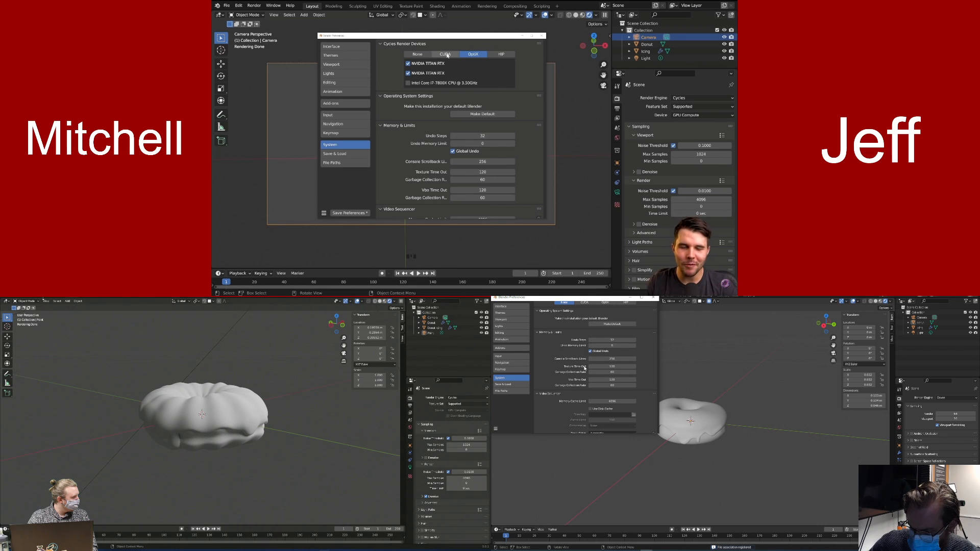
pyautogui.scroll(1, 579, 375)
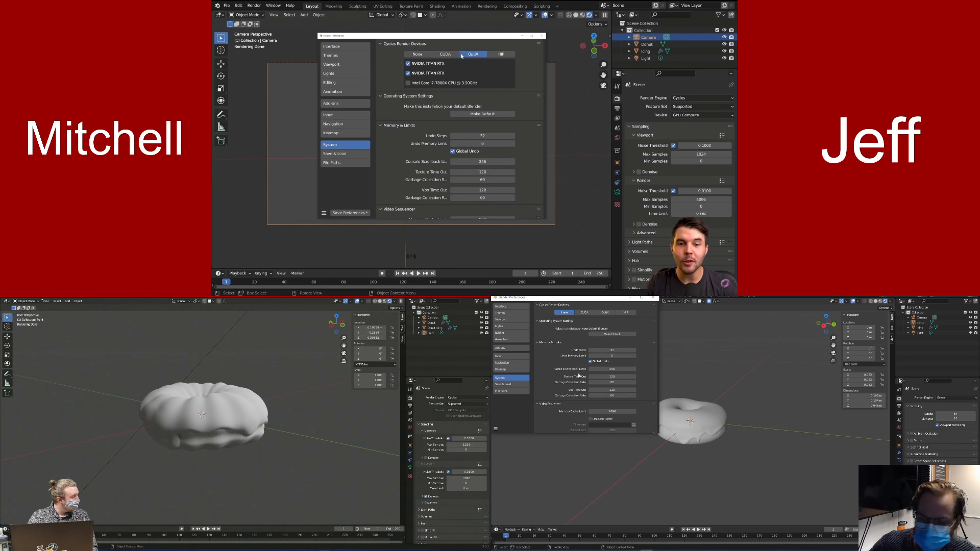
# Go through the Cycles render device options in both preferences, including HIP, finishing on CUDA in the third scene and OptiX in the main one
pyautogui.click(587, 313)
pyautogui.click(502, 54)
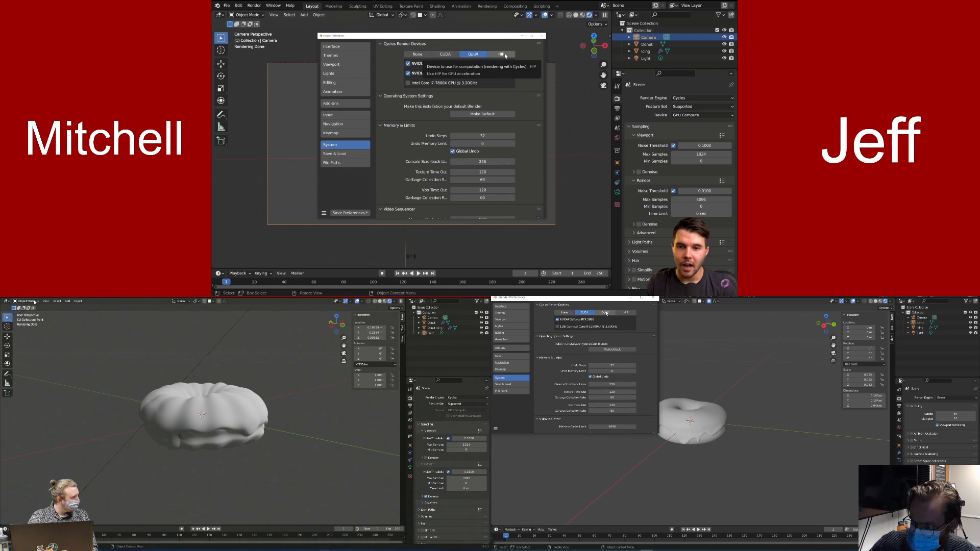
pyautogui.click(606, 313)
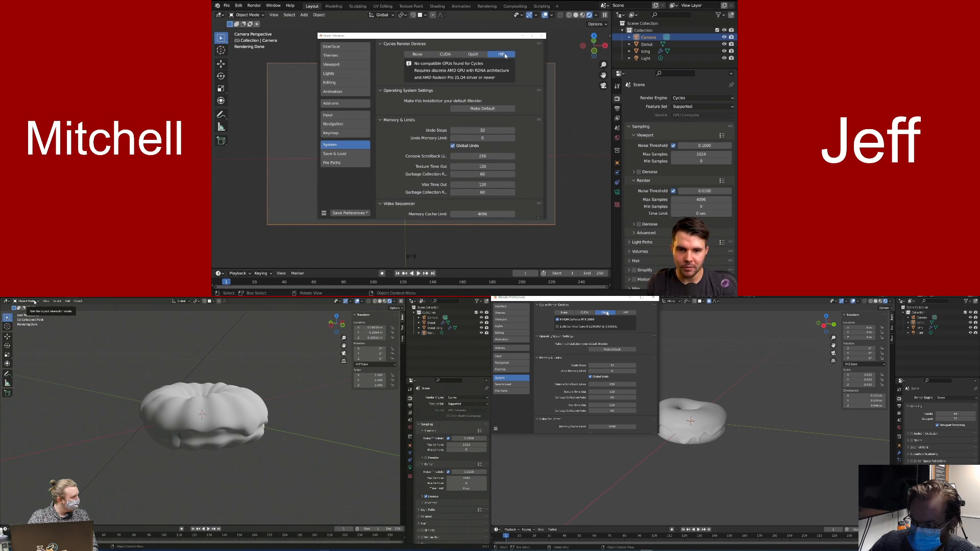
pyautogui.click(621, 313)
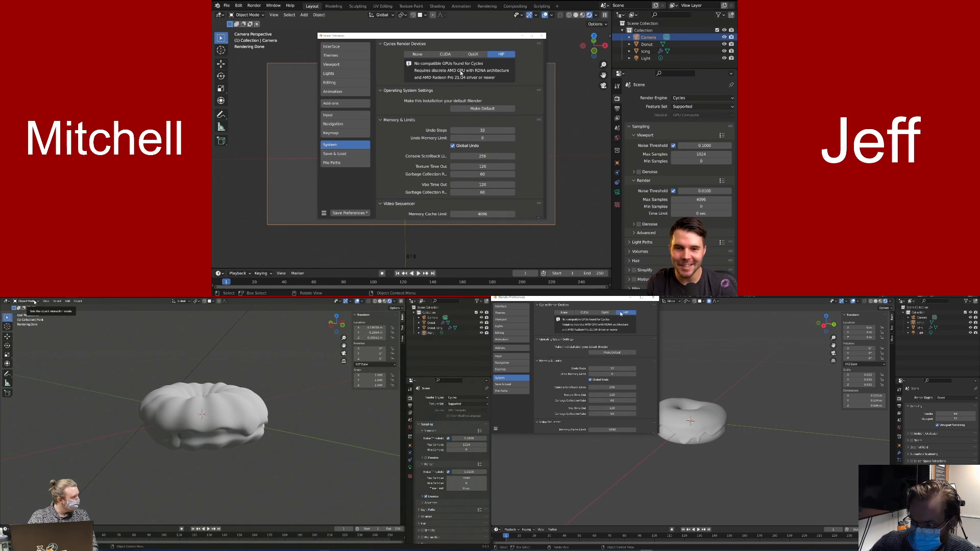
pyautogui.click(605, 313)
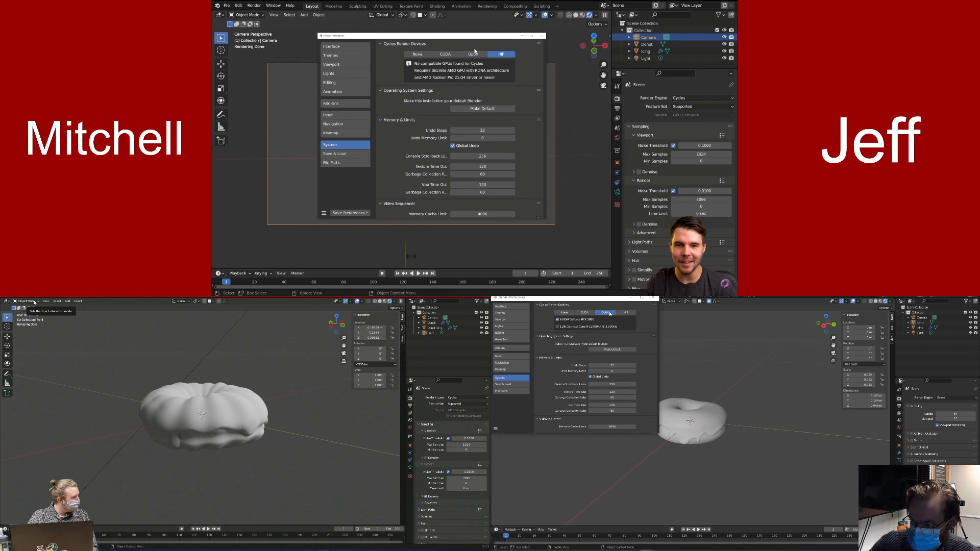
pyautogui.click(473, 54)
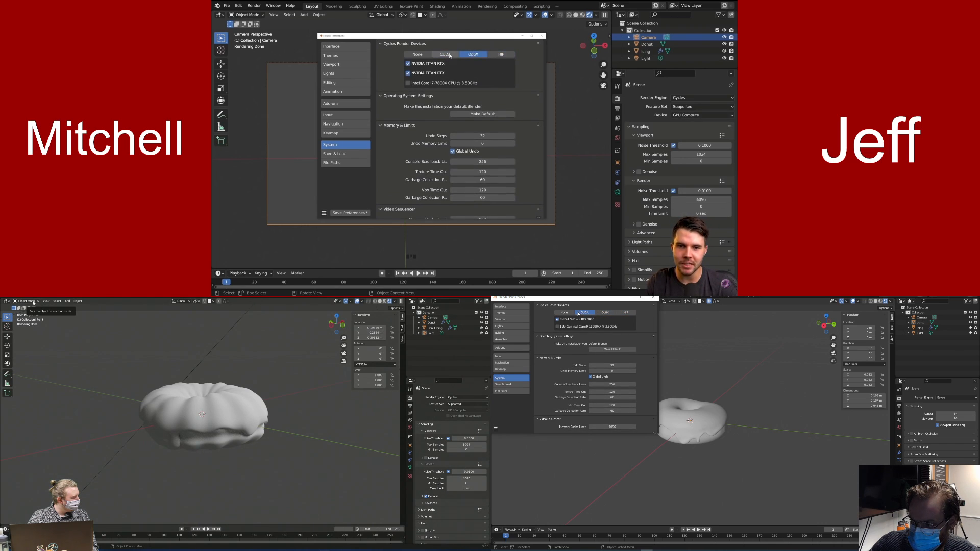
pyautogui.click(572, 313)
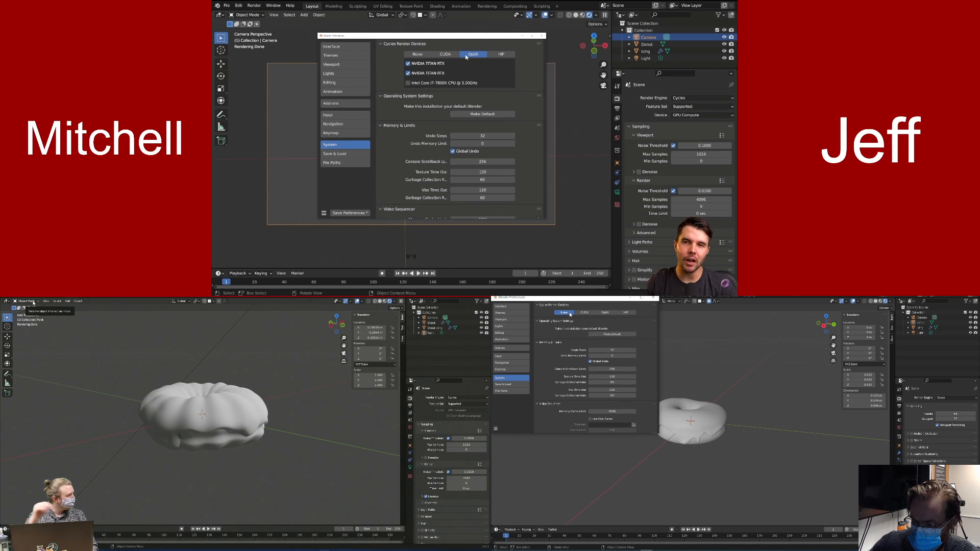
pyautogui.click(579, 313)
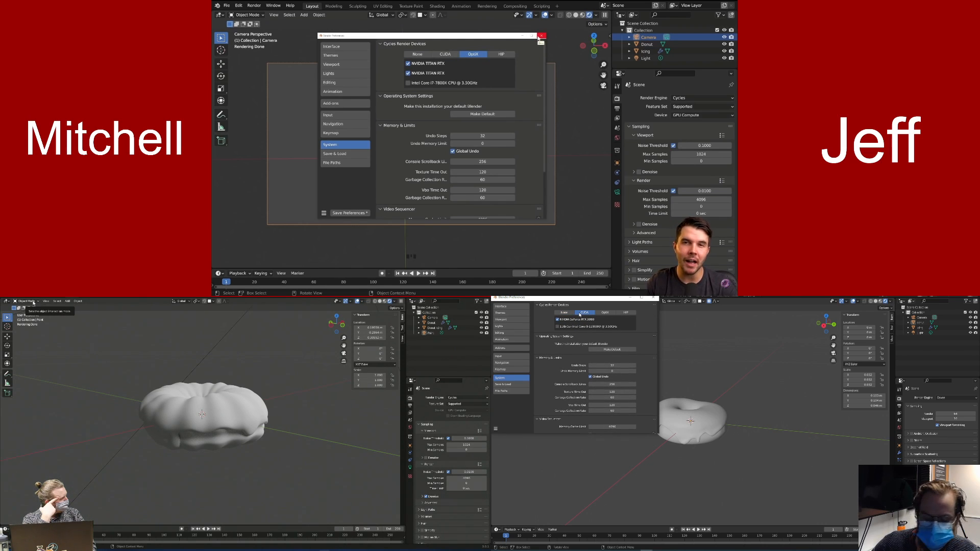
# Set the main scene's Cycles render devices to None and render the camera view of the donut
pyautogui.click(417, 54)
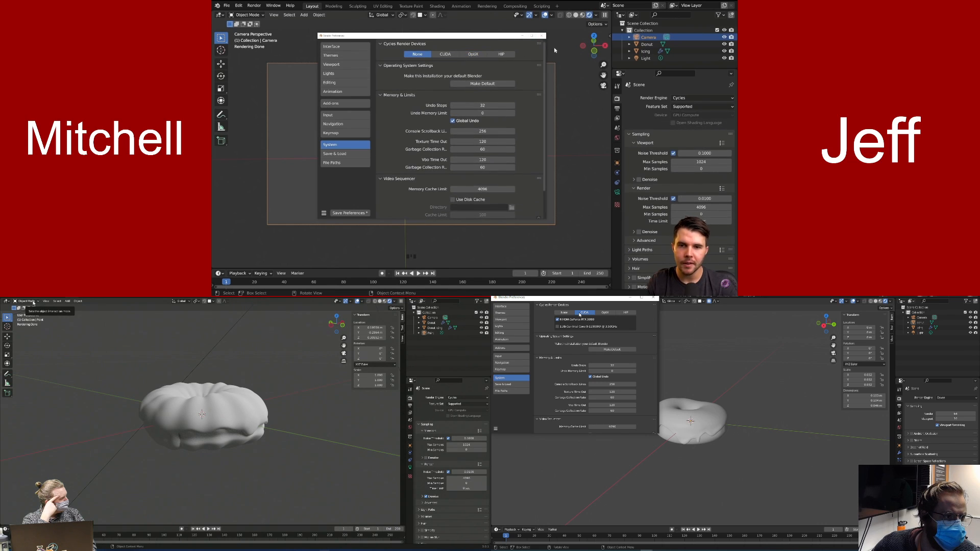
pyautogui.click(542, 36)
pyautogui.press('F12')
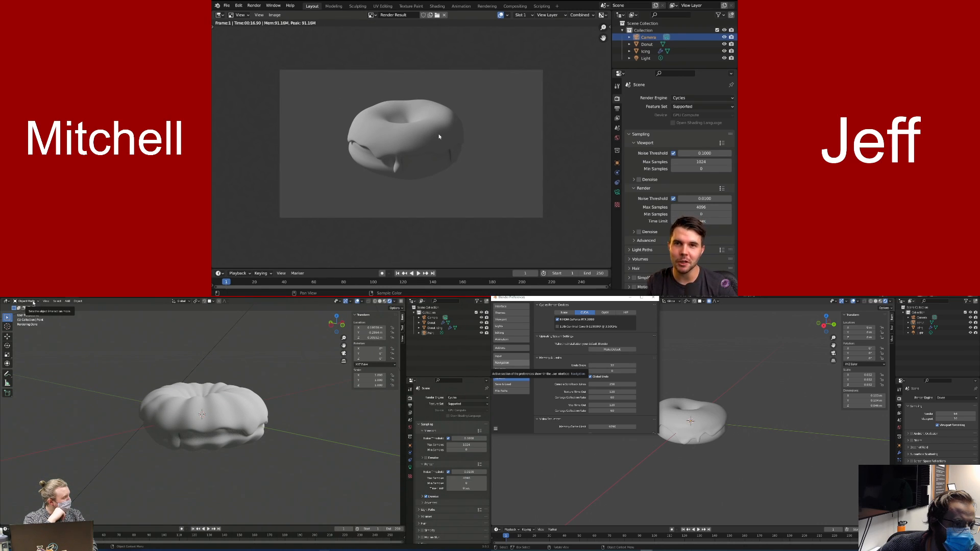
pyautogui.press('Escape')
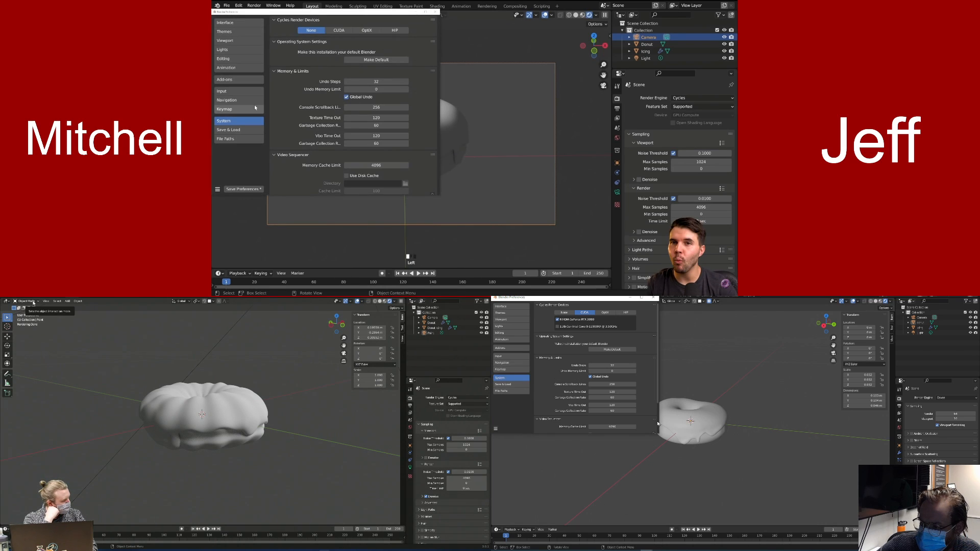
# Alternate the main scene's Cycles render devices between CUDA and OptiX, finishing on OptiX, and close the preferences in the main and third scenes
pyautogui.click(340, 31)
pyautogui.click(362, 31)
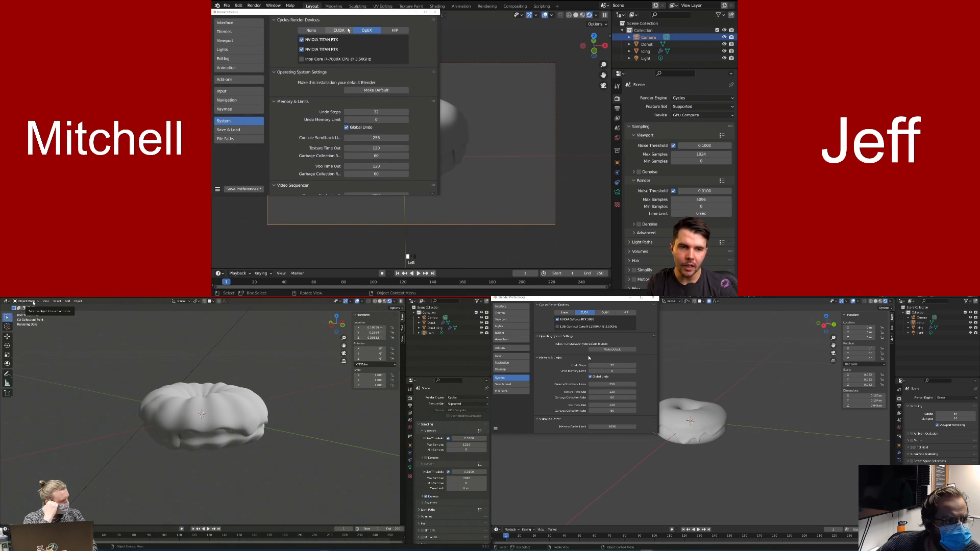
pyautogui.click(349, 31)
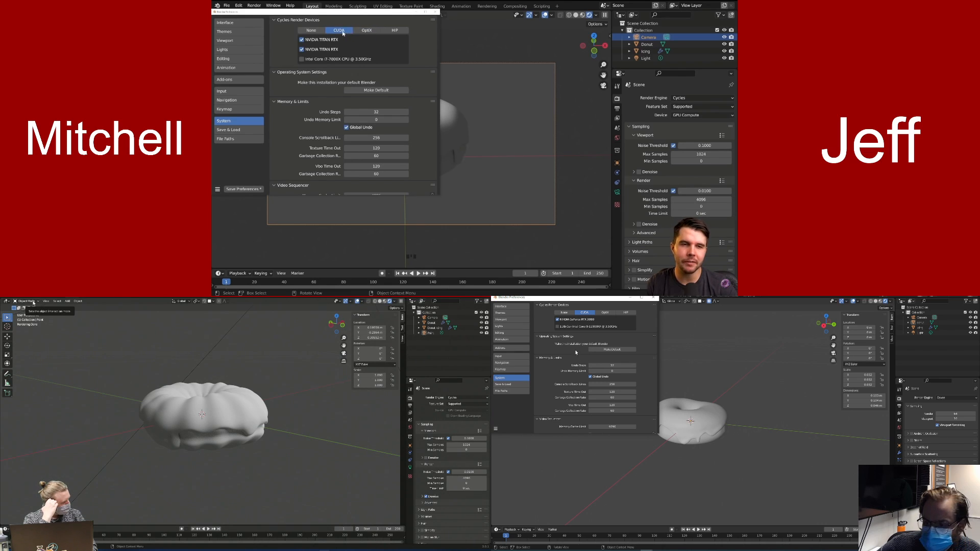
pyautogui.click(362, 31)
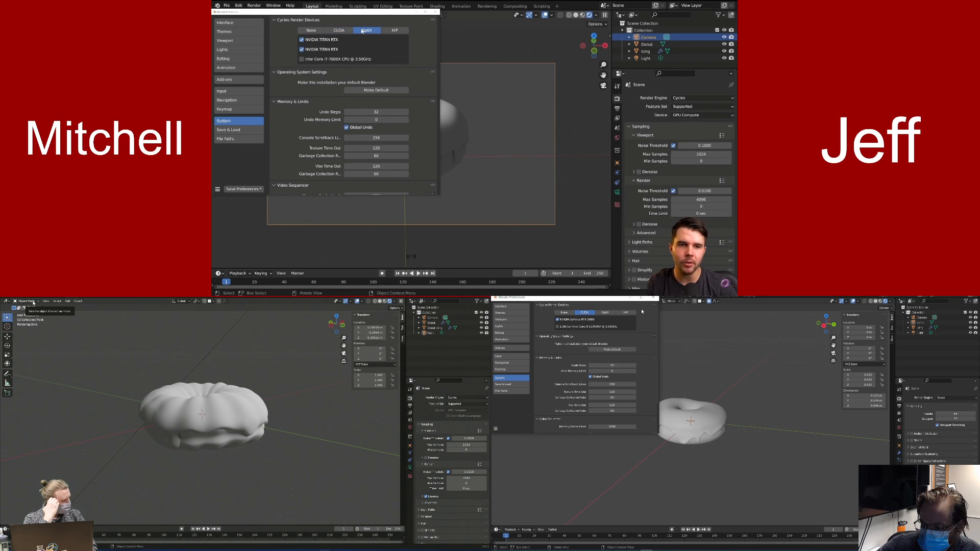
pyautogui.click(652, 297)
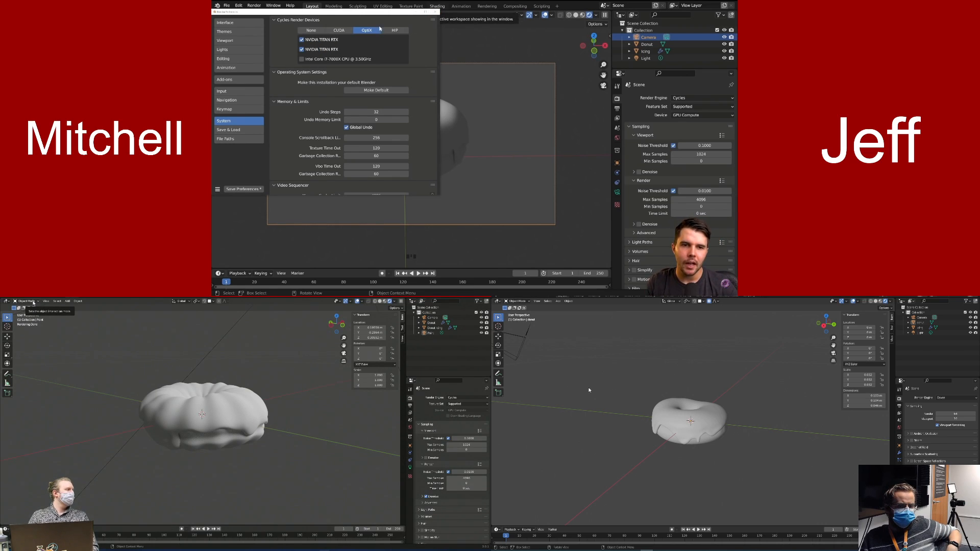
pyautogui.click(435, 11)
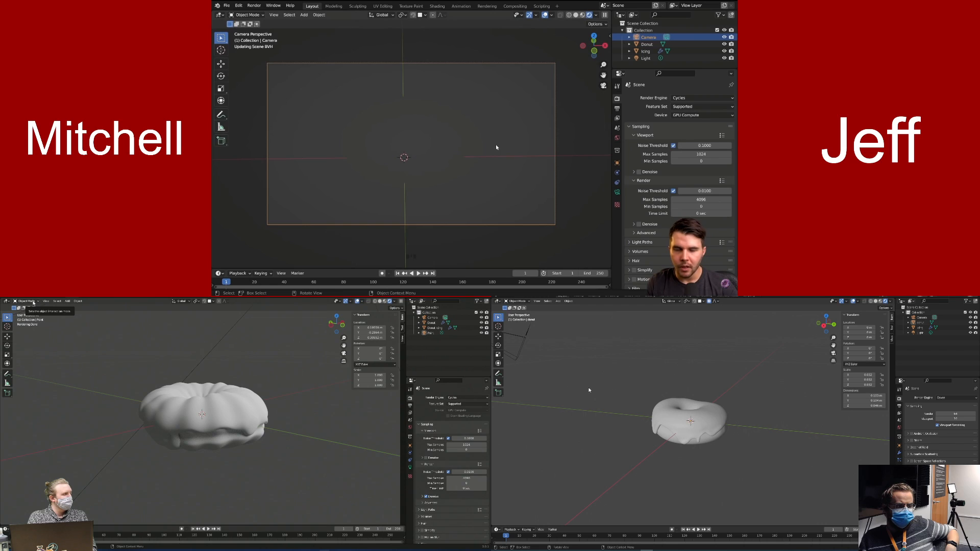
# Change the main scene's render engine to Eevee and inspect the icing drips, returning to the camera view
pyautogui.click(676, 101)
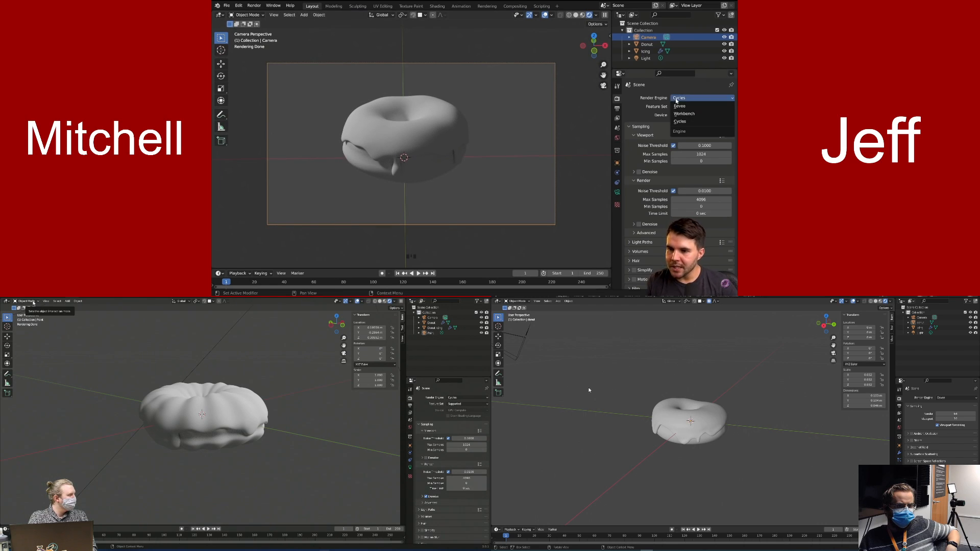
pyautogui.click(683, 106)
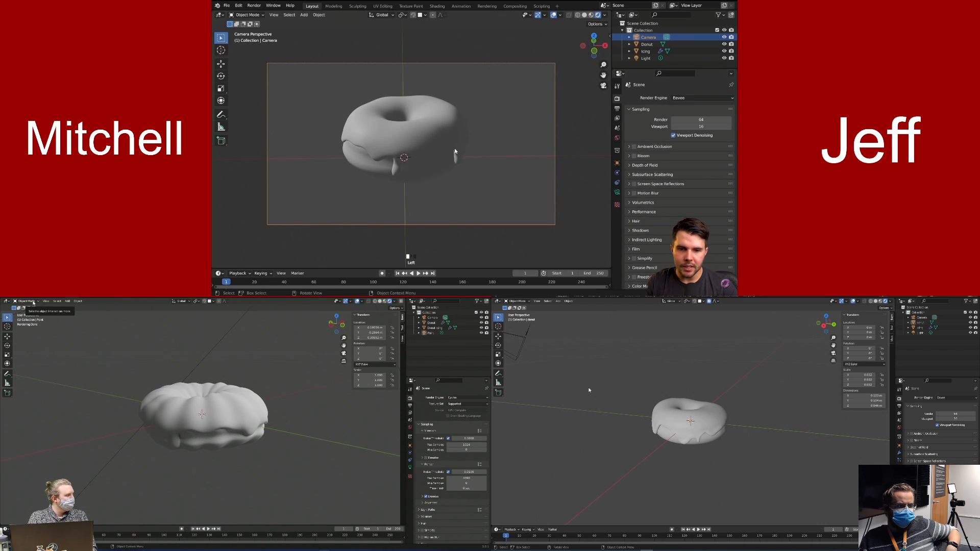
pyautogui.moveTo(455, 151); pyautogui.dragTo(440, 150, button='middle')
pyautogui.press('KP_0')
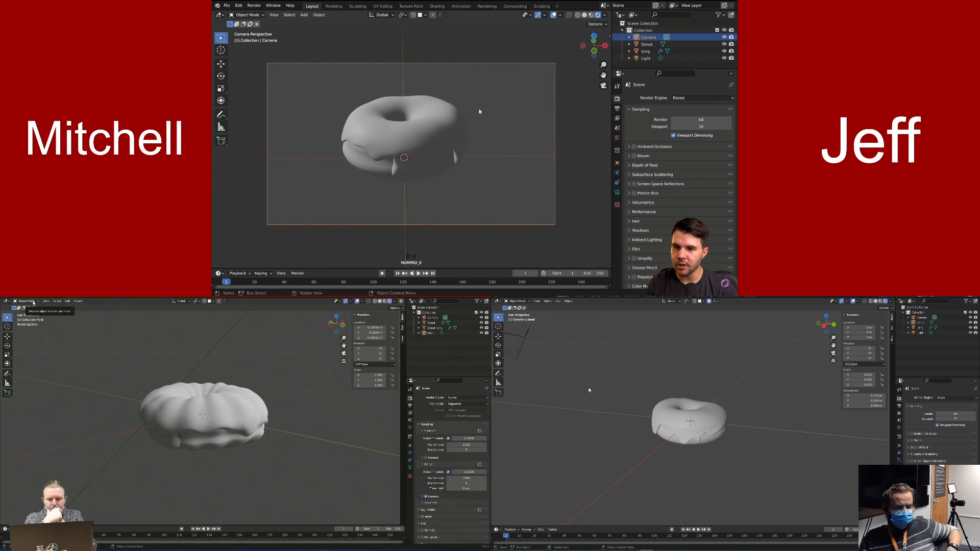
# Add a 2 m plane beneath the main scene's donut and scale it down twice, by about 0.807 and about 0.438
pyautogui.hotkey('shift', 'a')
pyautogui.moveTo(433, 99)
pyautogui.click(472, 101)
pyautogui.scroll(-4, 505, 152)
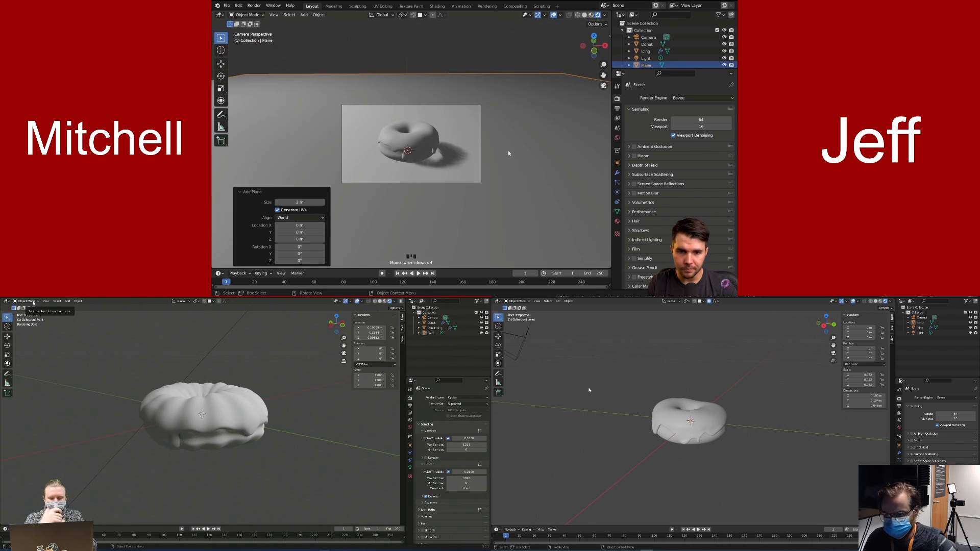
pyautogui.press('s')
pyautogui.click(527, 151)
pyautogui.press('s')
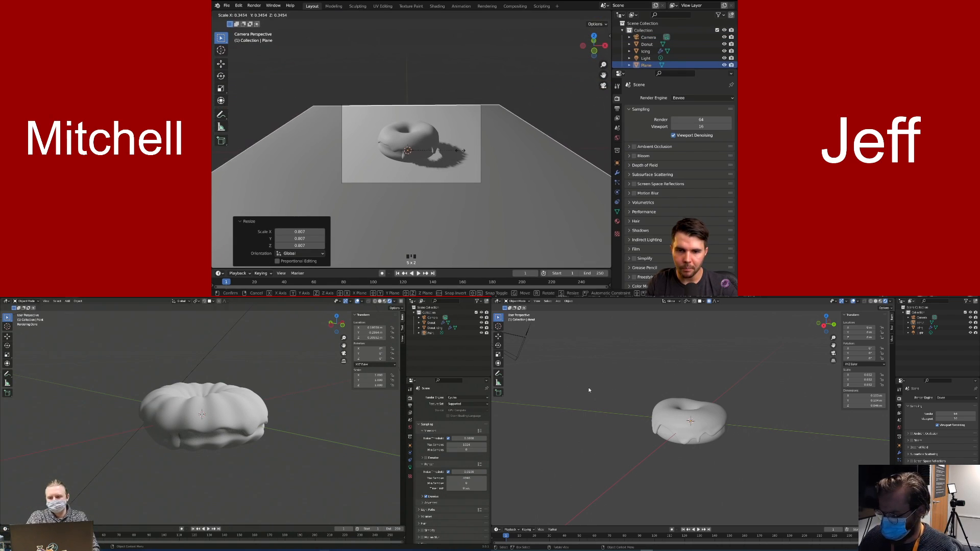
pyautogui.click(474, 149)
# Switch the main scene to Cycles and back to Eevee to compare the donut's shadow on the plane up close
pyautogui.moveTo(531, 148); pyautogui.dragTo(486, 130, button='middle')
pyautogui.scroll(-2, 463, 153)
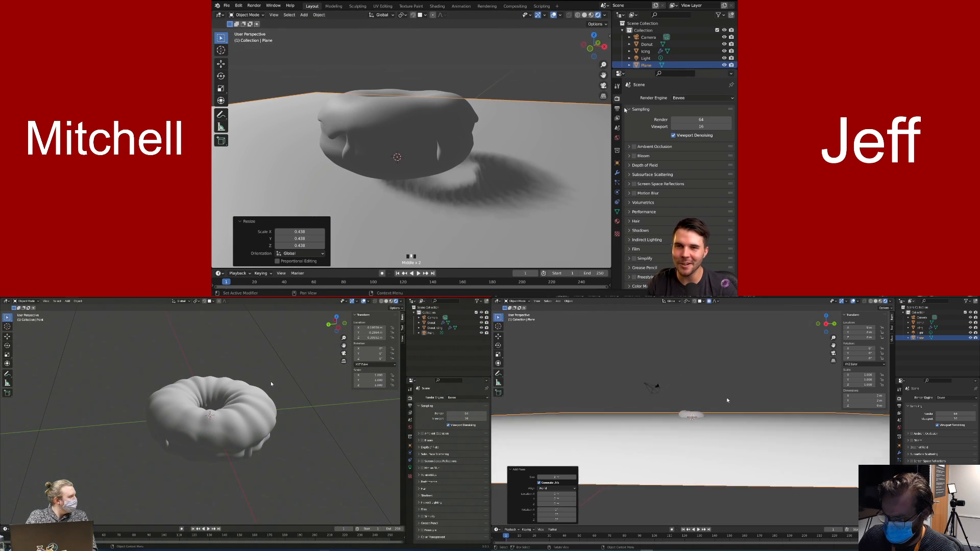
pyautogui.click(699, 98)
pyautogui.click(698, 121)
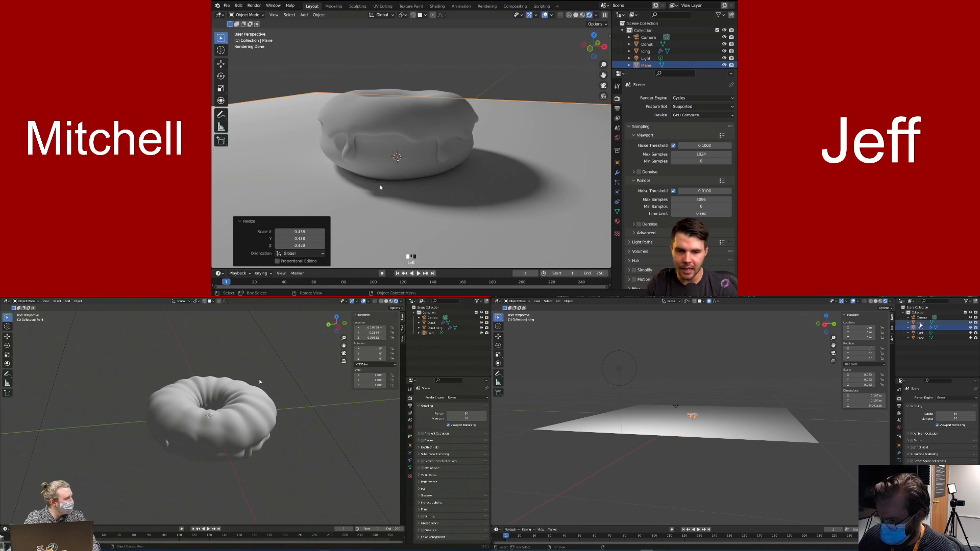
pyautogui.scroll(2, 406, 181)
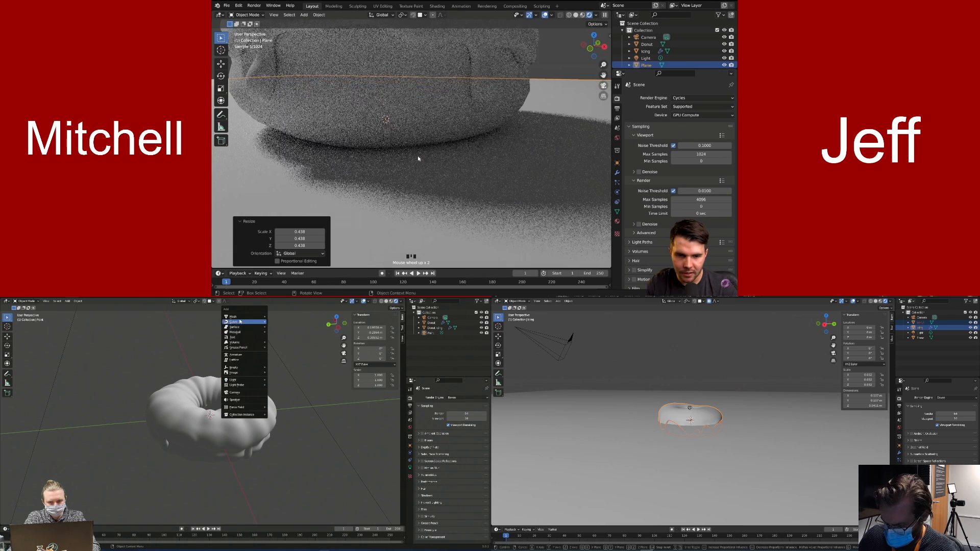
pyautogui.click(689, 97)
pyautogui.click(686, 81)
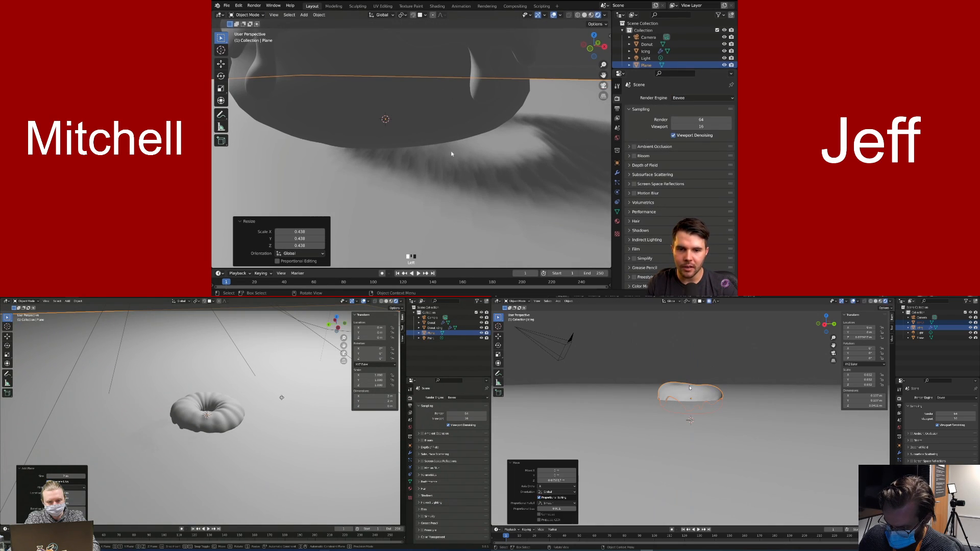
pyautogui.scroll(-4, 453, 151)
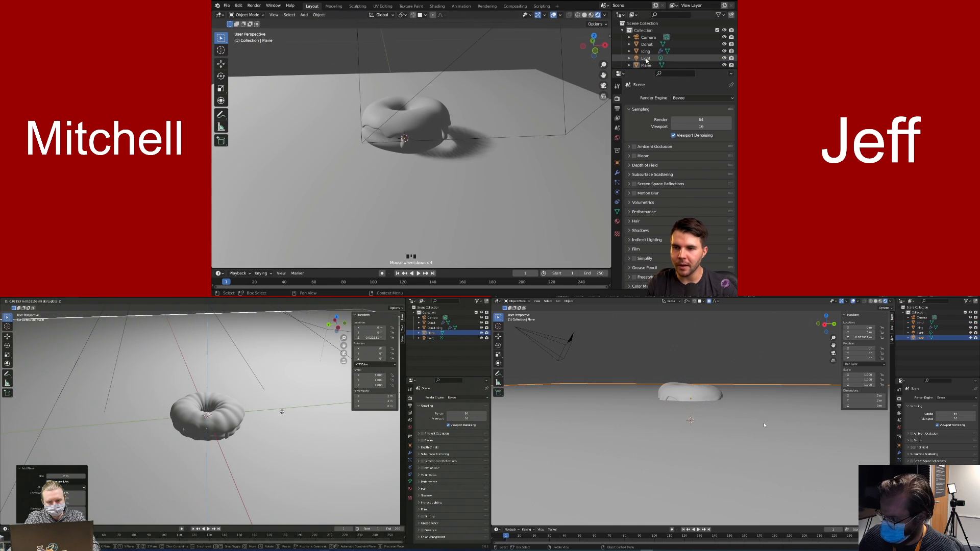
# Select the light in the main scene and return to the camera view
pyautogui.click(646, 58)
pyautogui.moveTo(499, 131); pyautogui.dragTo(488, 139, button='middle')
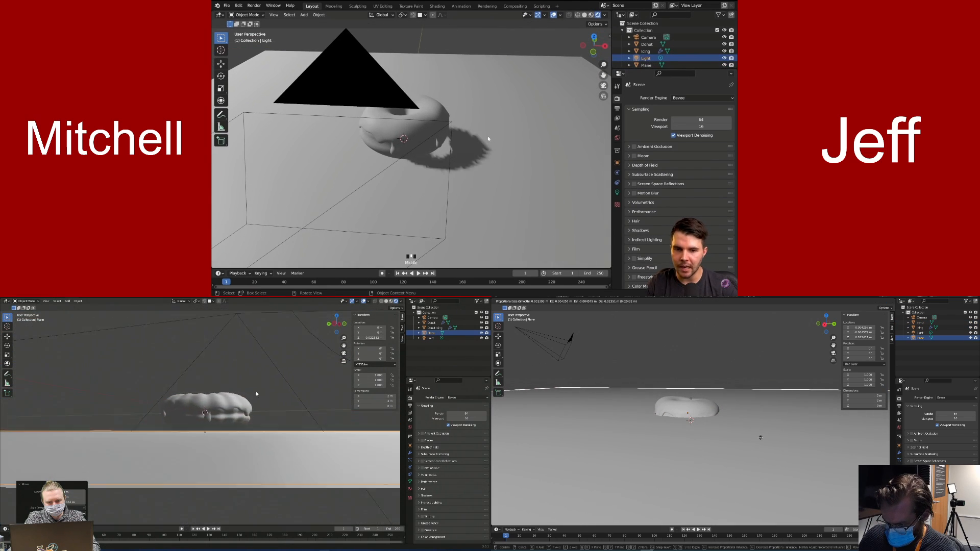
pyautogui.press('KP_0')
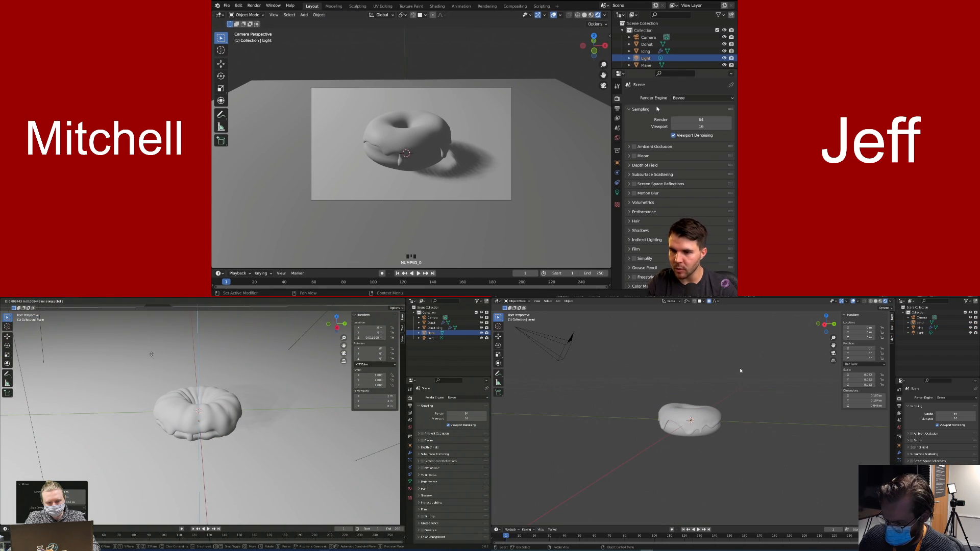
# In the main scene's Eevee shadow settings, try cube sizes of 2048 px and 512 px, then settle on 4096 px
pyautogui.click(637, 230)
pyautogui.scroll(-2, 632, 236)
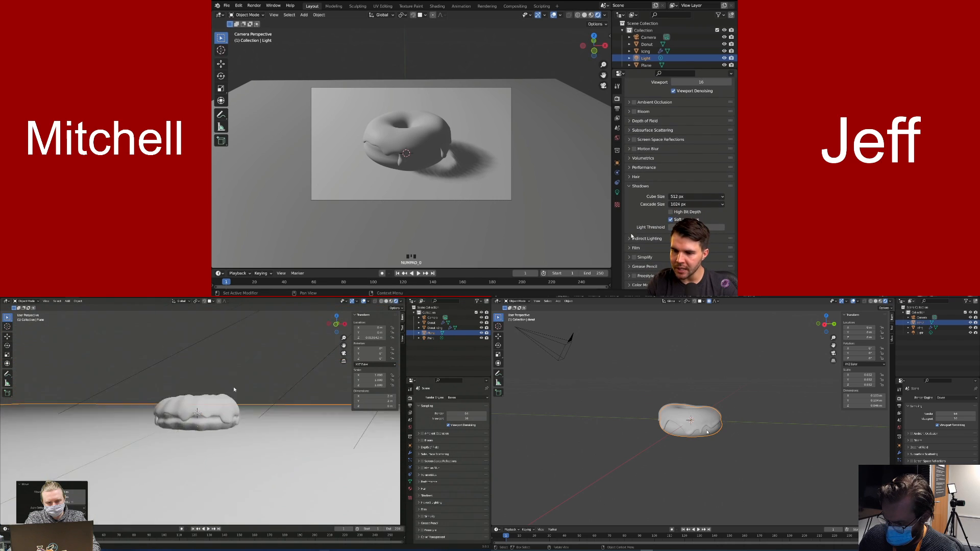
pyautogui.scroll(3, 542, 183)
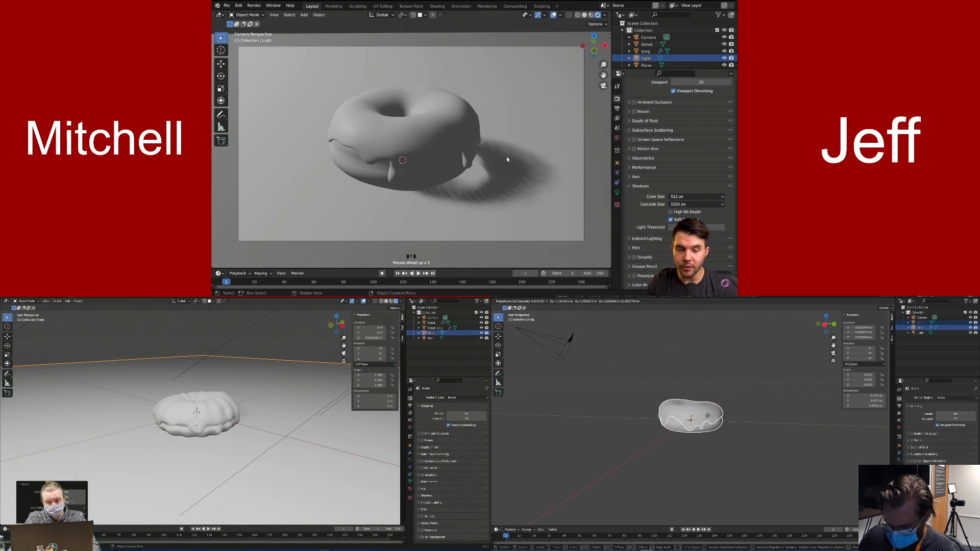
pyautogui.click(691, 198)
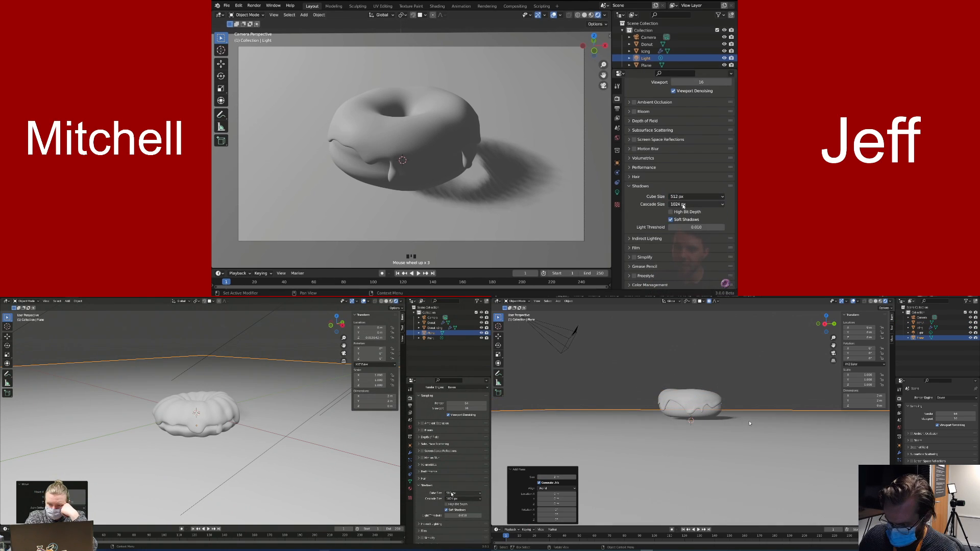
pyautogui.click(683, 197)
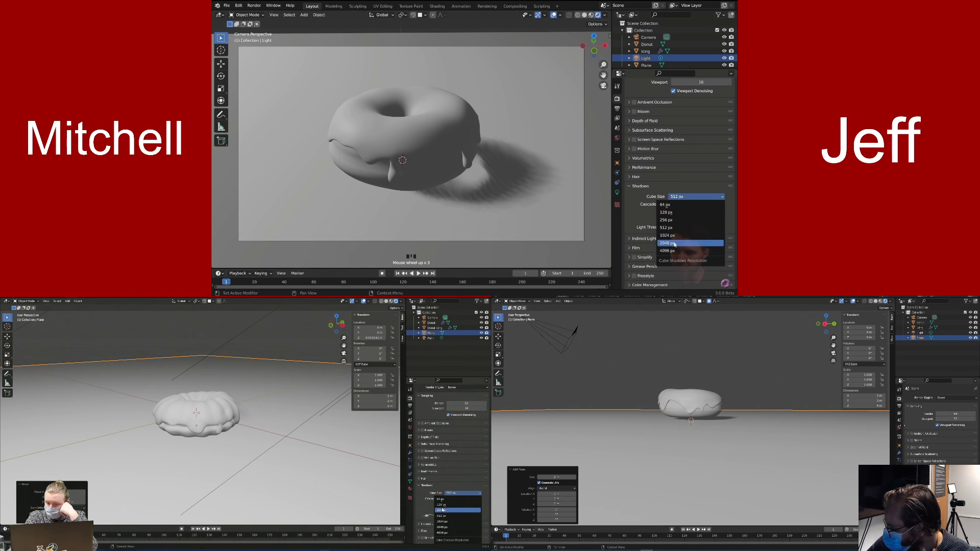
pyautogui.click(678, 243)
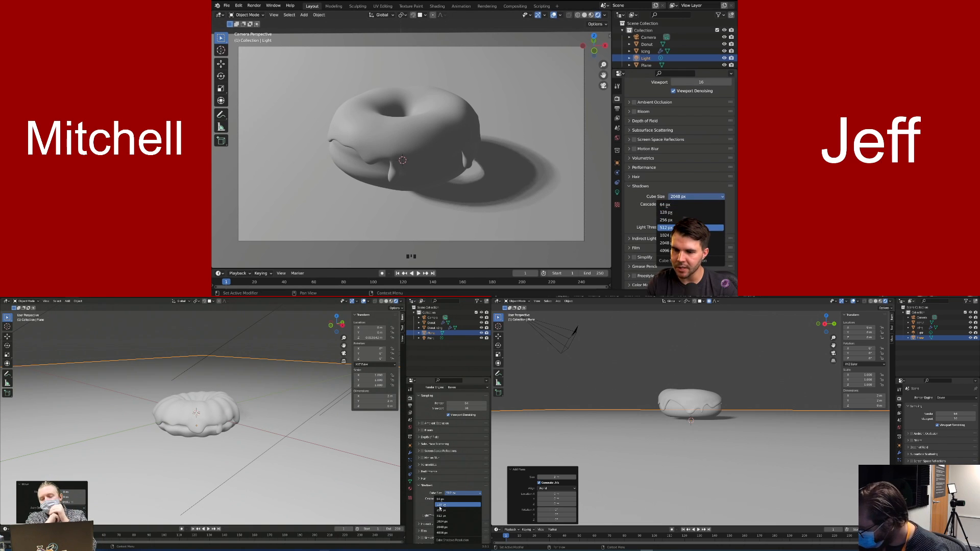
pyautogui.click(666, 228)
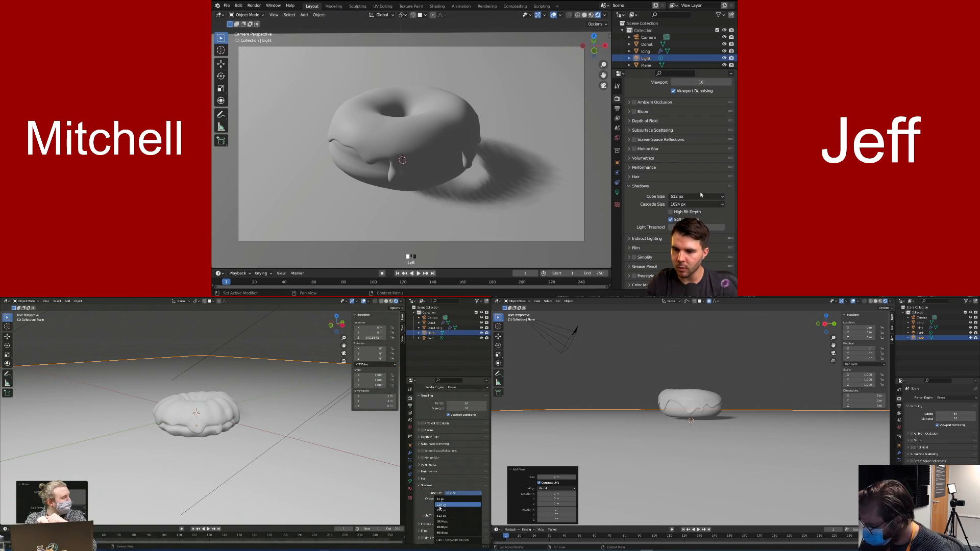
pyautogui.click(666, 251)
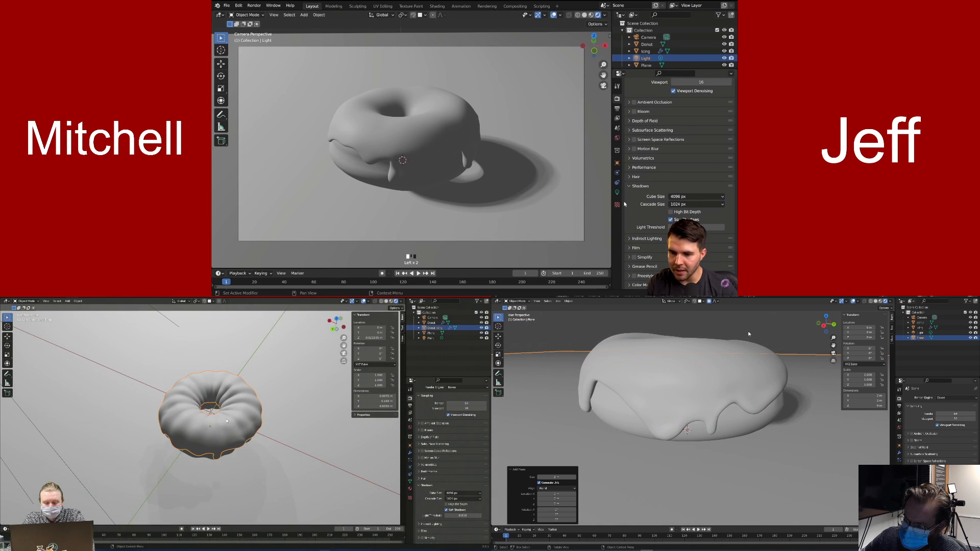
# Enlarge the main scene's outliner and inspect the donut's shadow from several angles and distances
pyautogui.moveTo(480, 177); pyautogui.dragTo(449, 171, button='middle')
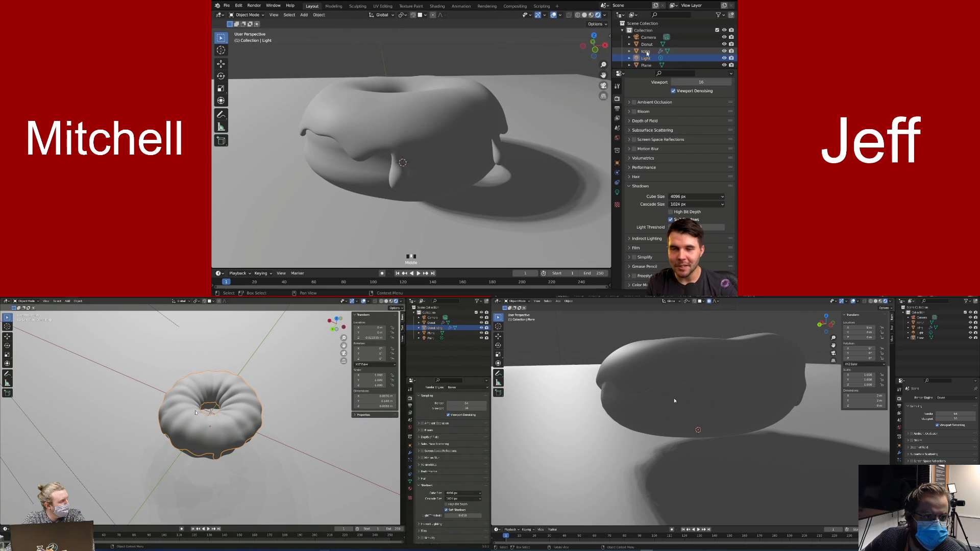
pyautogui.moveTo(652, 70); pyautogui.dragTo(652, 82)
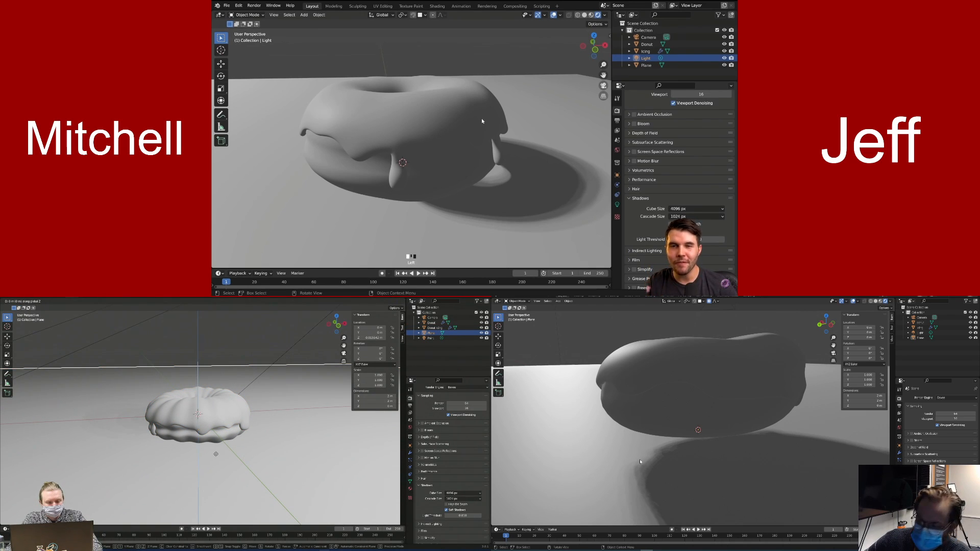
pyautogui.moveTo(482, 121); pyautogui.dragTo(445, 134, button='middle')
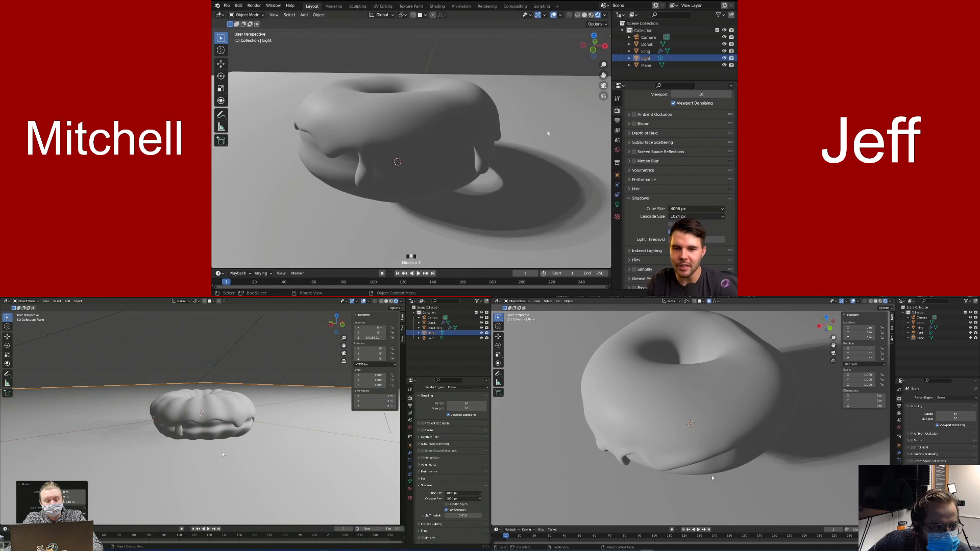
pyautogui.scroll(-13, 443, 141)
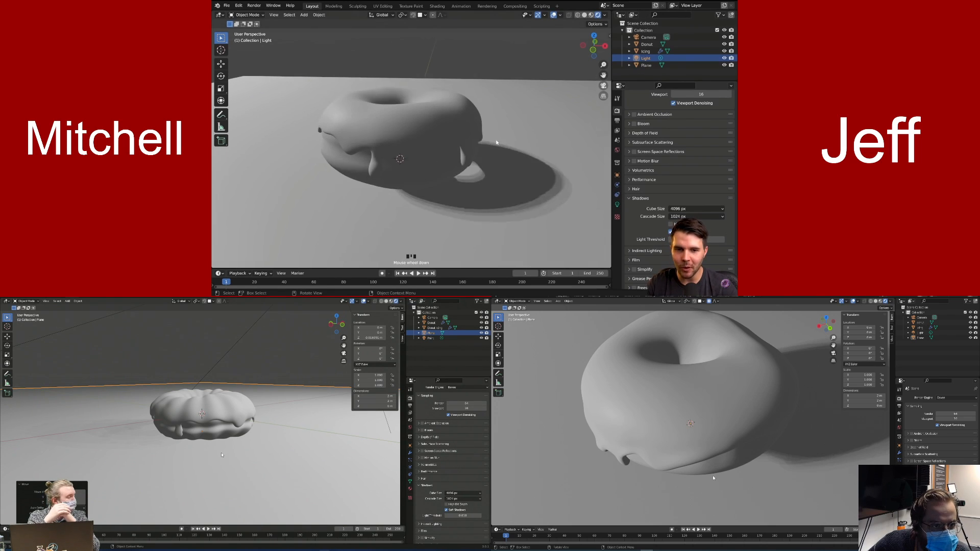
pyautogui.scroll(9, 443, 141)
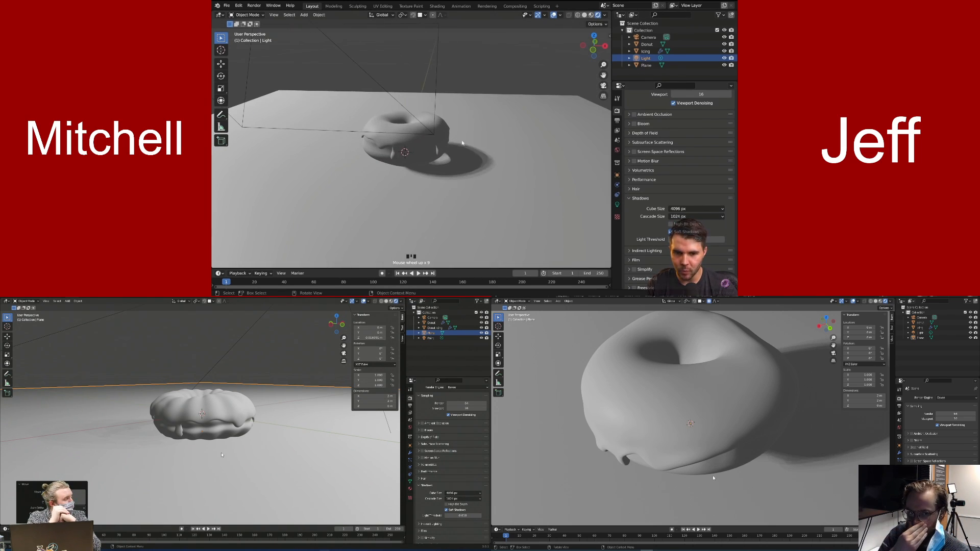
# Set the main light's shadow bias to 0.001, and open the light settings in the scene with the smaller donut on the large plane
pyautogui.click(617, 204)
pyautogui.click(649, 213)
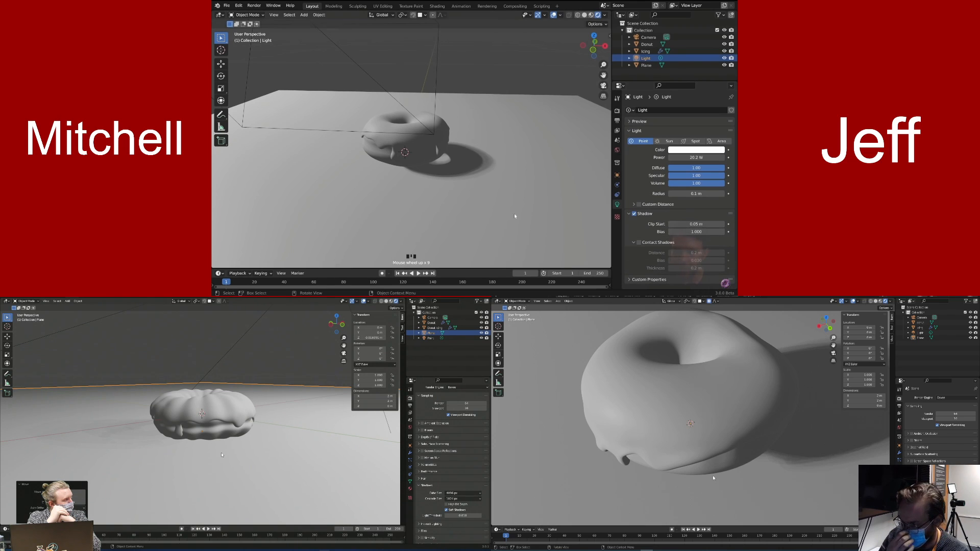
pyautogui.scroll(3, 524, 217)
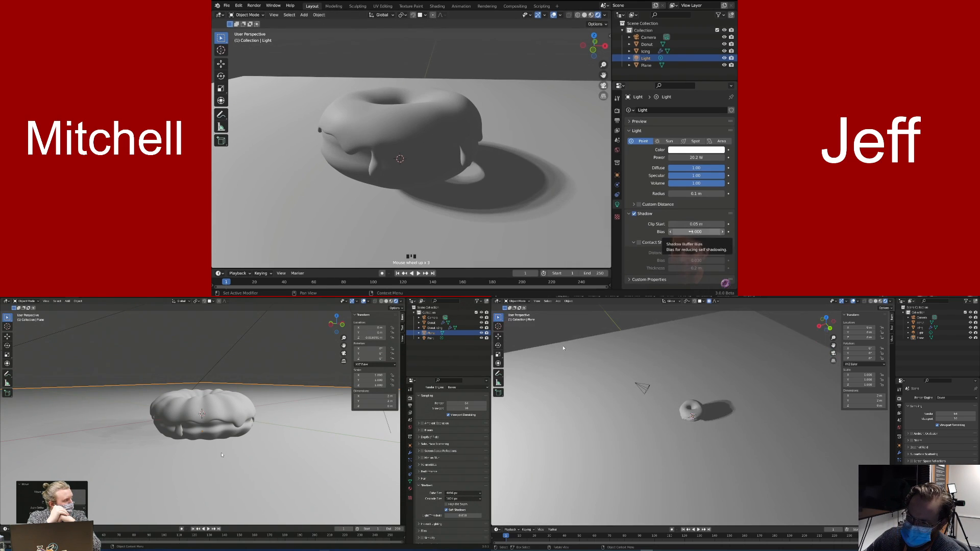
pyautogui.scroll(-4, 564, 348)
pyautogui.moveTo(563, 348); pyautogui.dragTo(713, 362, button='middle')
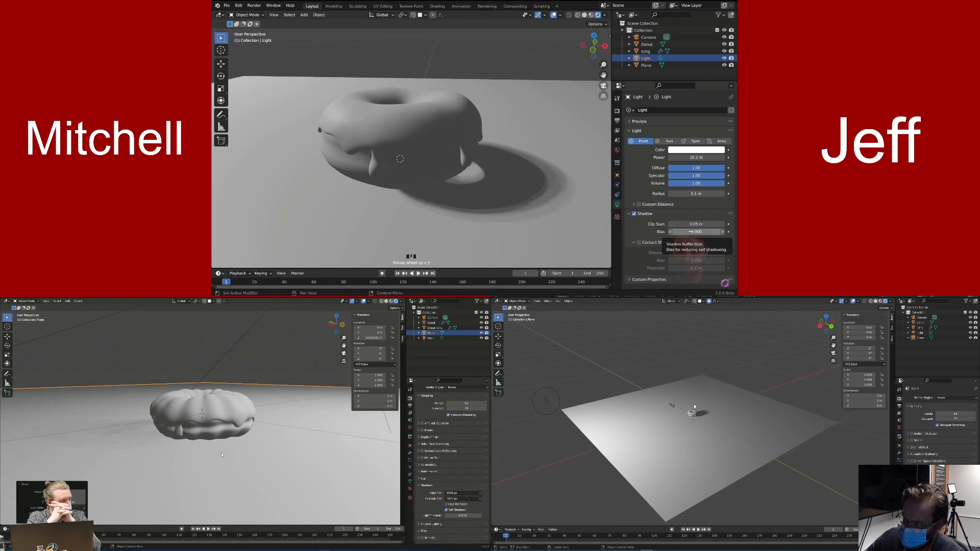
pyautogui.scroll(1, 693, 407)
pyautogui.moveTo(694, 232)
pyautogui.mouseDown()
pyautogui.moveTo(649, 232)
pyautogui.moveTo(689, 232)
pyautogui.mouseUp()
pyautogui.click(927, 333)
pyautogui.click(899, 467)
pyautogui.moveTo(442, 188); pyautogui.dragTo(465, 174, button='middle')
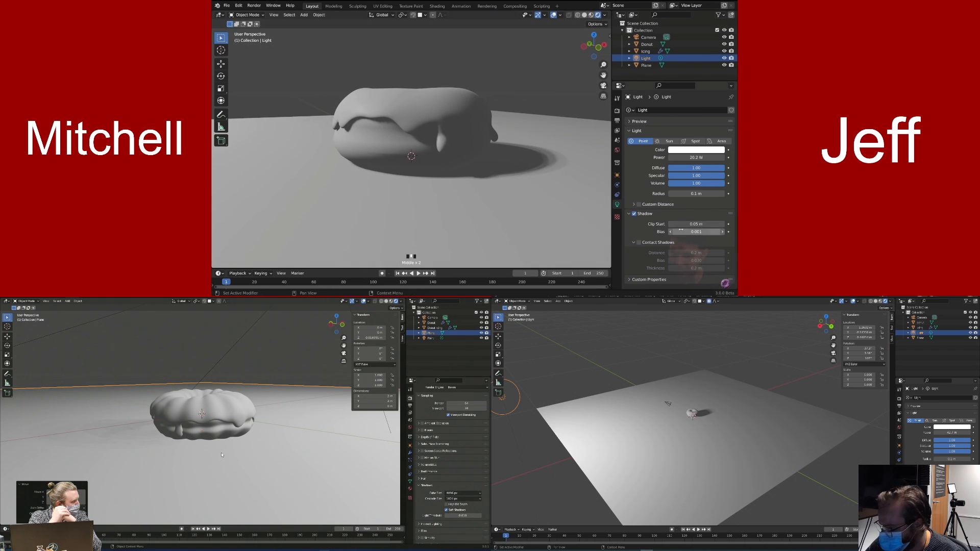
pyautogui.moveTo(696, 231); pyautogui.dragTo(686, 232)
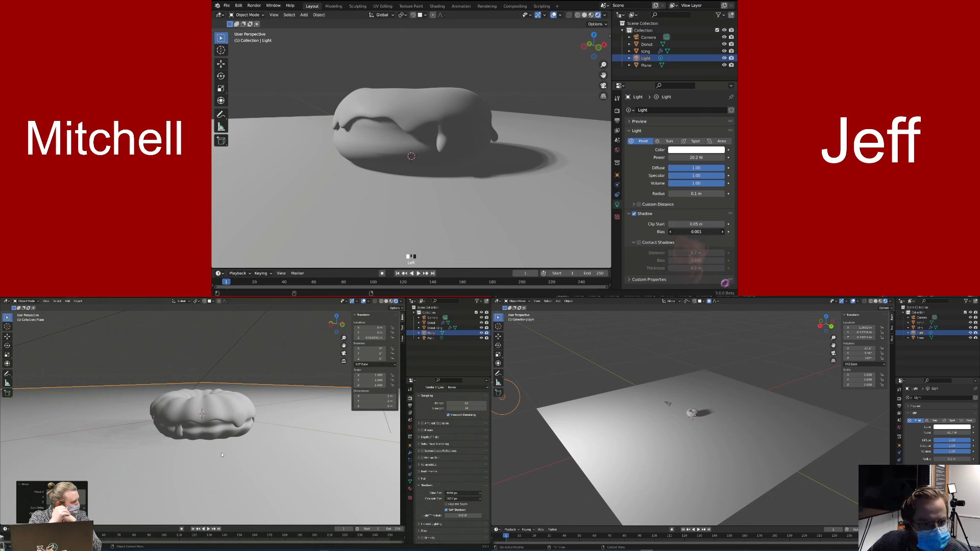
# Toggle contact shadows on and off for the main scene's light to compare the donut's shadow
pyautogui.moveTo(494, 151); pyautogui.dragTo(503, 194, button='middle')
pyautogui.click(643, 244)
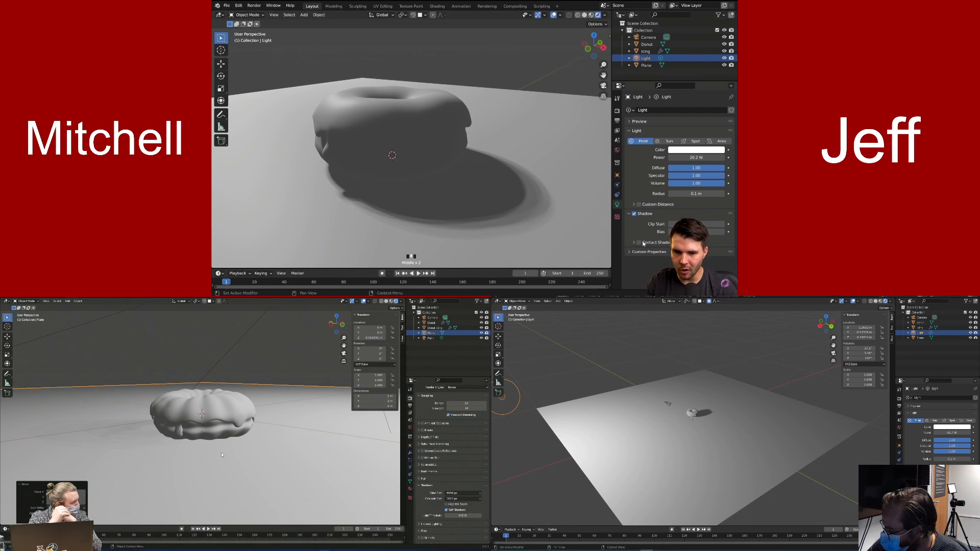
pyautogui.click(639, 243)
pyautogui.click(634, 244)
pyautogui.click(639, 243)
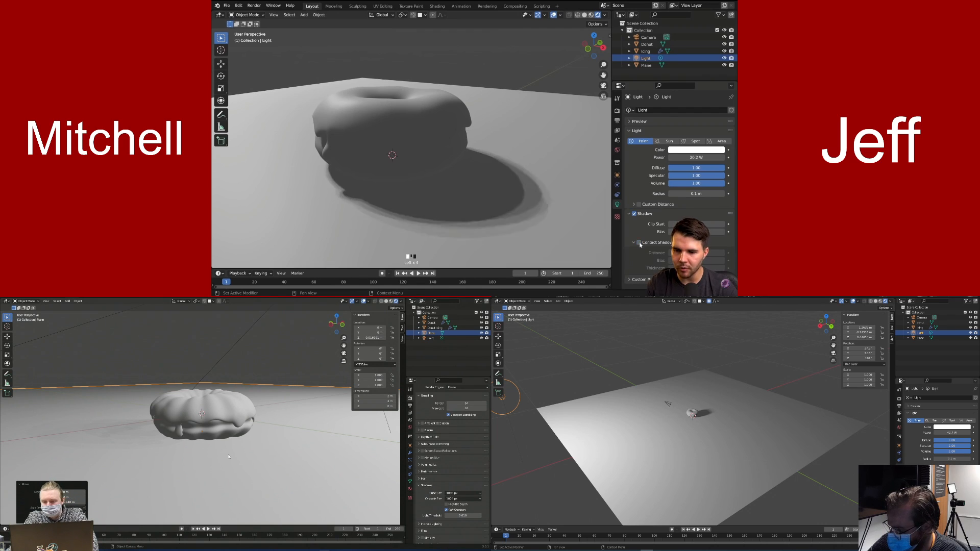
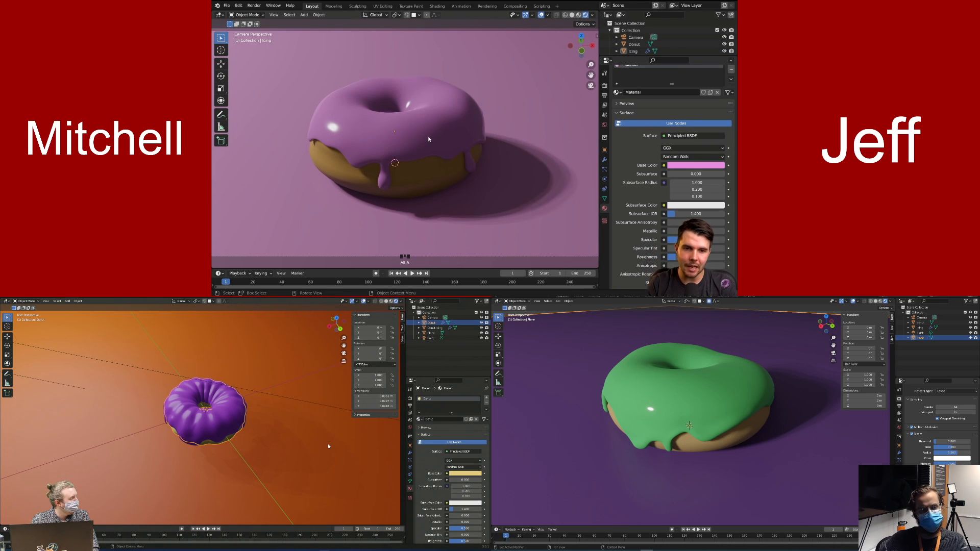
# Make the icing active in the main scene, set its material's subsurface to 0.100 and examine the icing up close
pyautogui.scroll(1, 348, 168)
pyautogui.click(301, 158)
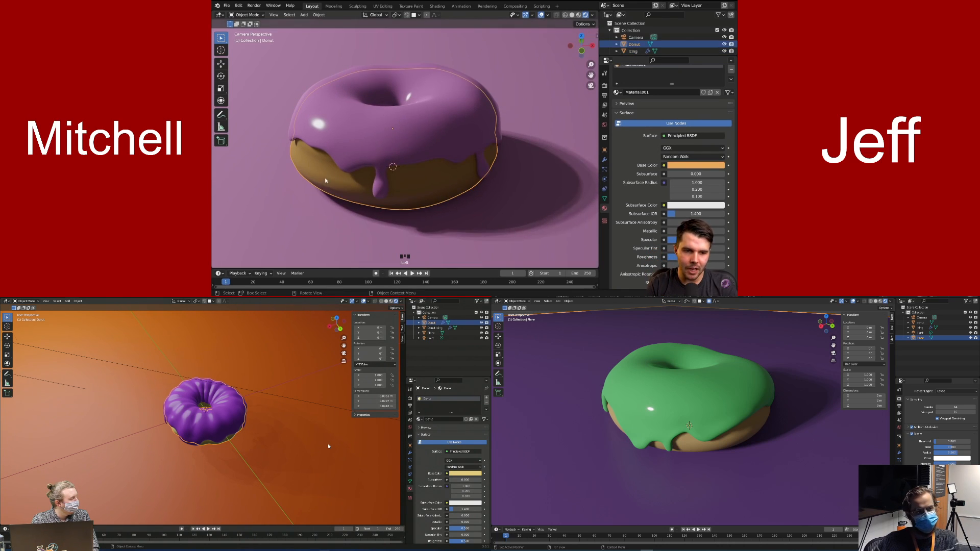
pyautogui.hotkey('alt', 'a')
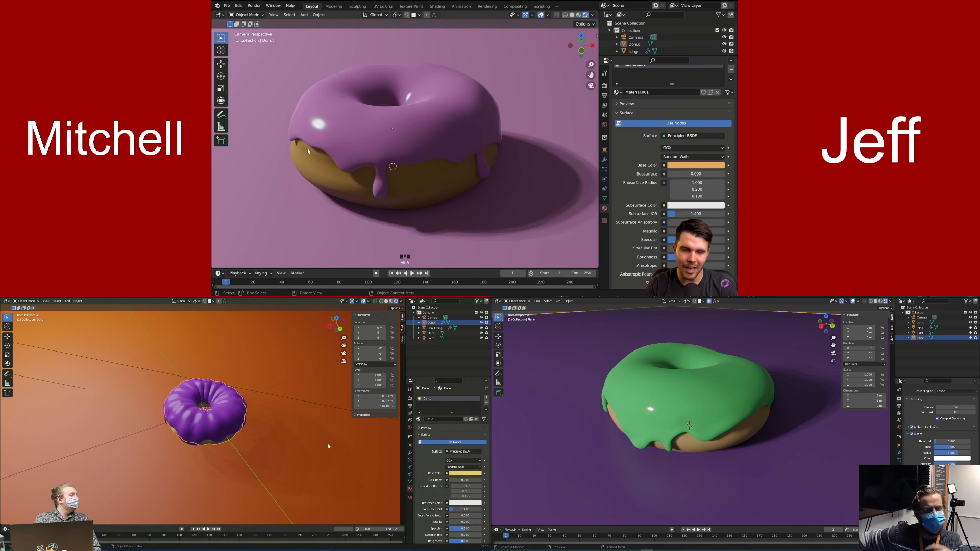
pyautogui.click(322, 138)
pyautogui.hotkey('alt', 'a')
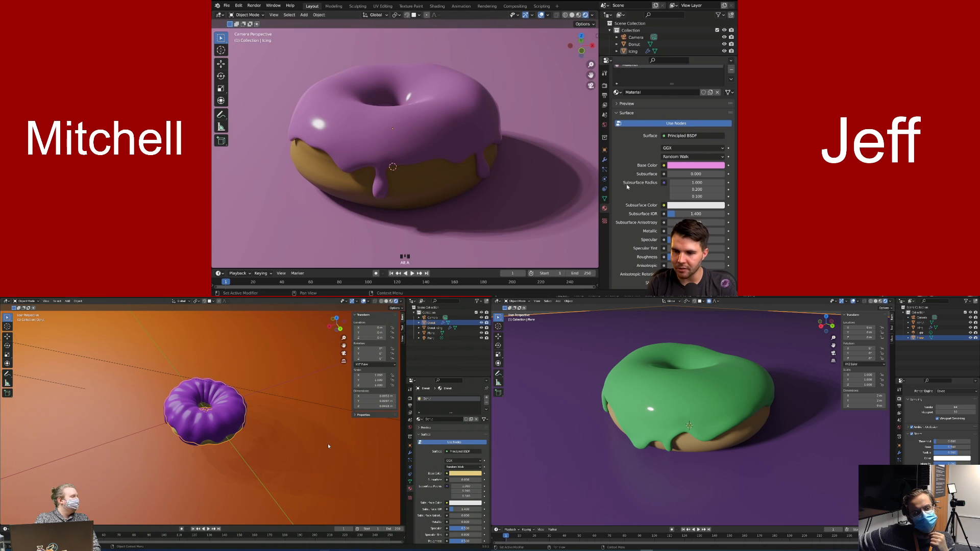
pyautogui.scroll(-1, 673, 158)
pyautogui.moveTo(677, 159); pyautogui.dragTo(683, 159)
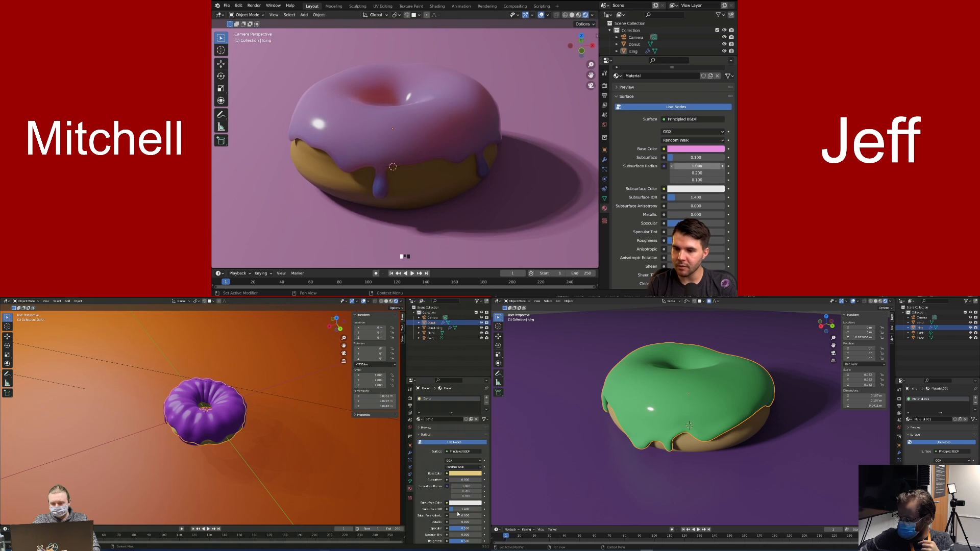
pyautogui.scroll(3, 443, 130)
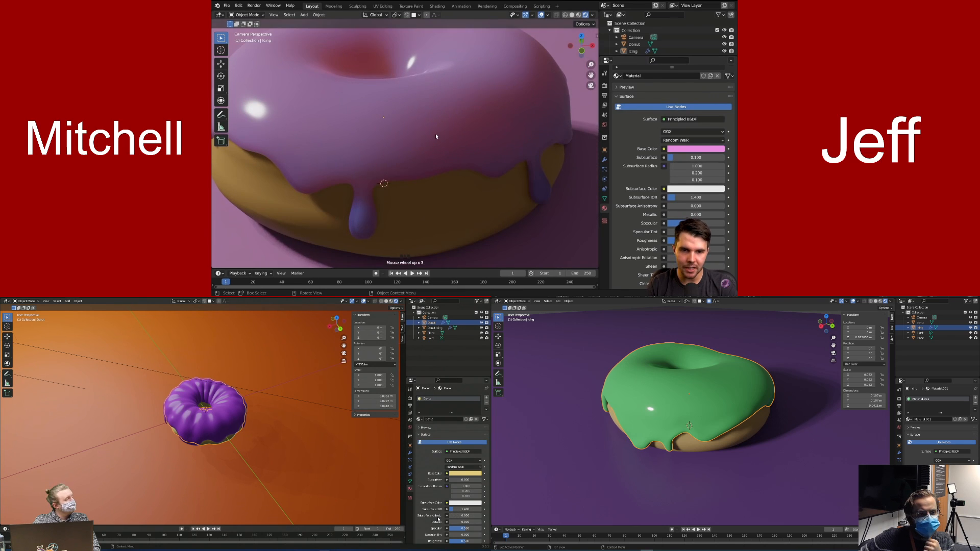
pyautogui.scroll(-3, 459, 146)
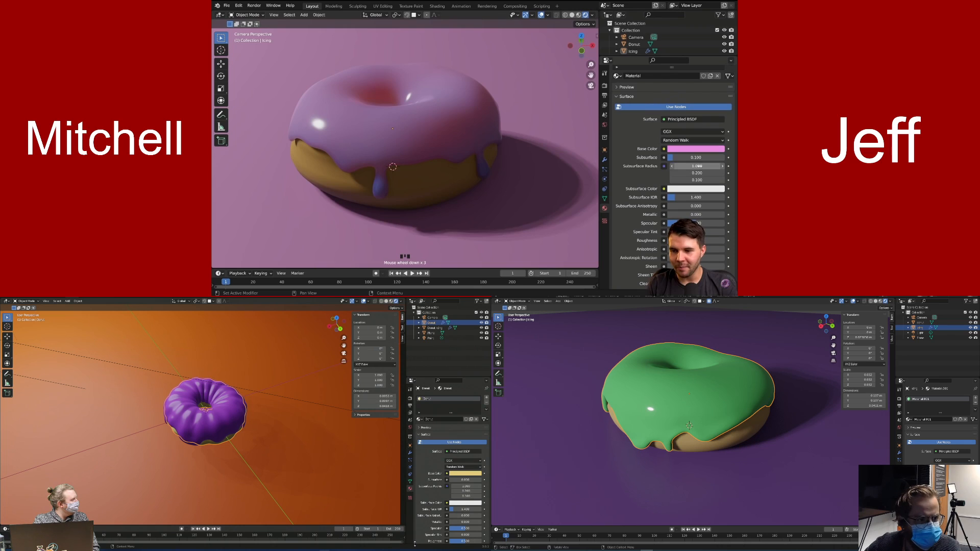
# Pause the tutorial video and rewind it to about 18:28 to review the icing's subsurface setting
pyautogui.click(509, 156)
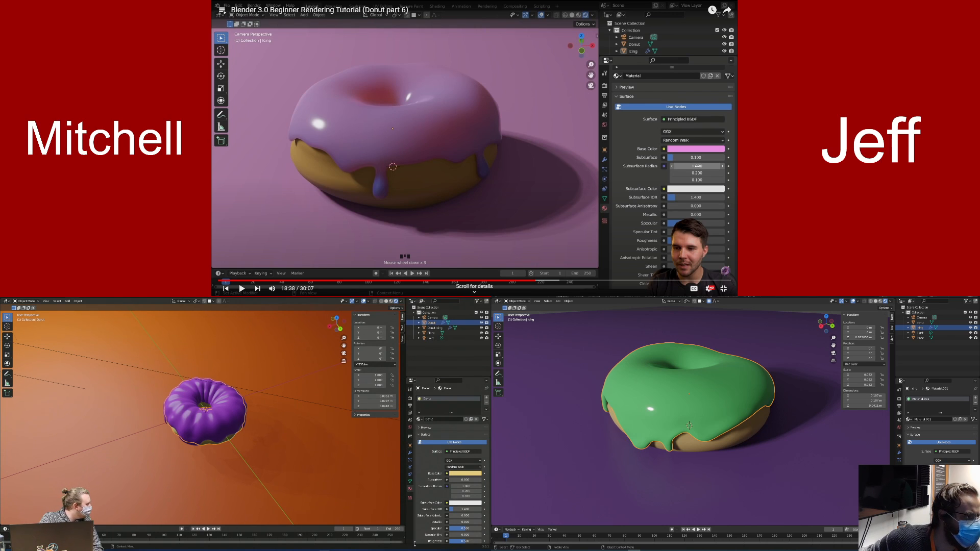
pyautogui.click(532, 282)
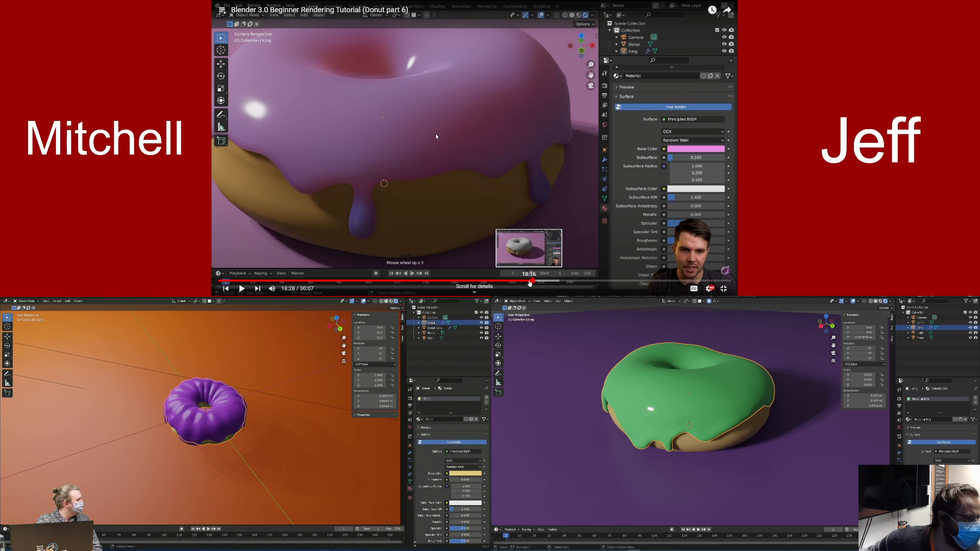
pyautogui.click(530, 282)
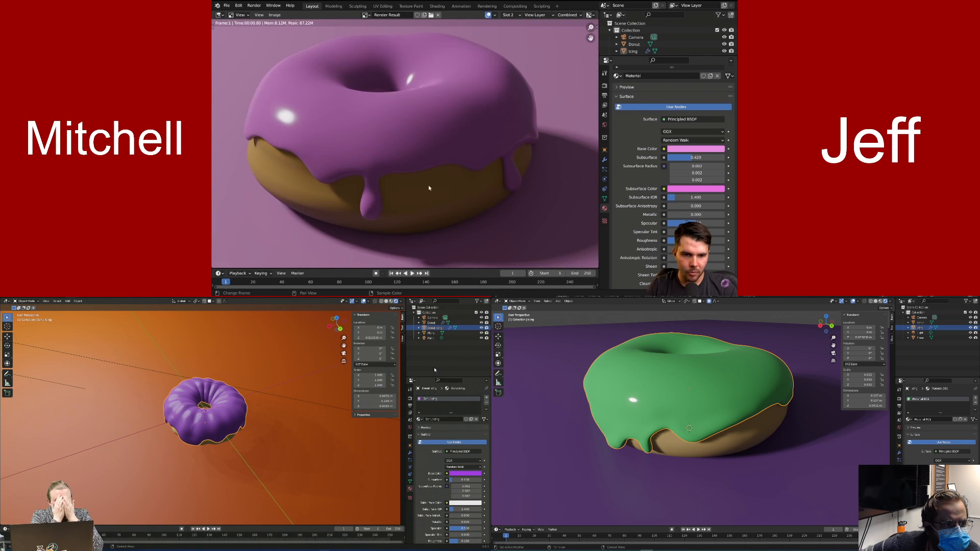
# Compare the donut renders in slots 1 and 2, examining the icing drip up close before fitting the whole image
pyautogui.moveTo(413, 197); pyautogui.dragTo(414, 136, button='middle')
pyautogui.scroll(2, 414, 135)
pyautogui.moveTo(348, 153); pyautogui.dragTo(470, 174, button='middle')
pyautogui.scroll(2, 469, 175)
pyautogui.scroll(-3, 470, 177)
pyautogui.scroll(1, 471, 172)
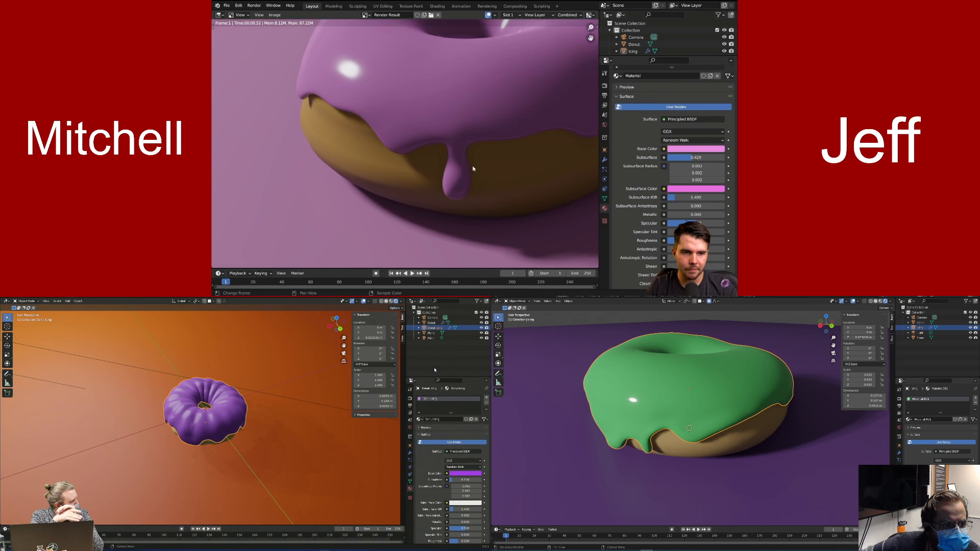
pyautogui.scroll(-1, 472, 168)
pyautogui.scroll(-1, 429, 153)
pyautogui.moveTo(485, 170); pyautogui.dragTo(429, 153, button='middle')
pyautogui.scroll(2, 424, 143)
pyautogui.scroll(-2, 429, 133)
pyautogui.press('j')
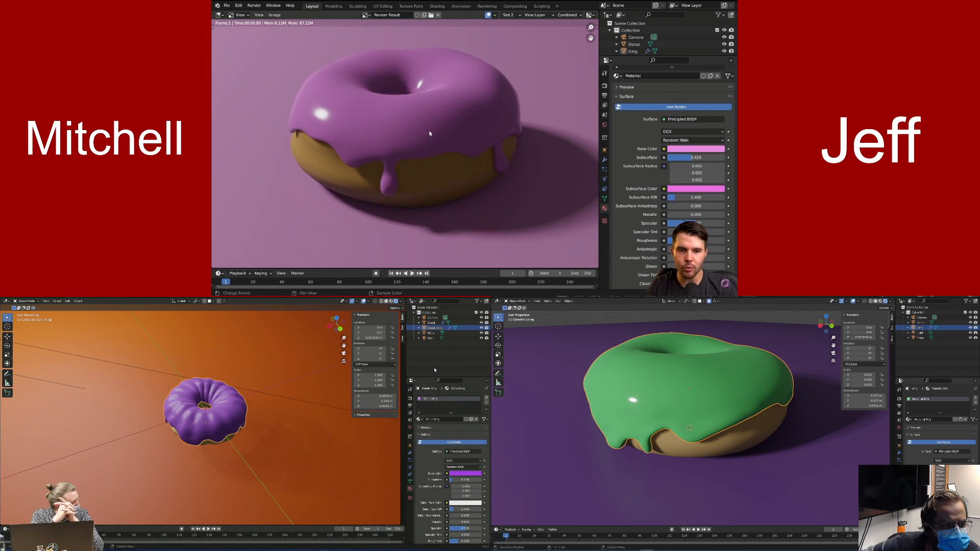
pyautogui.press('Home')
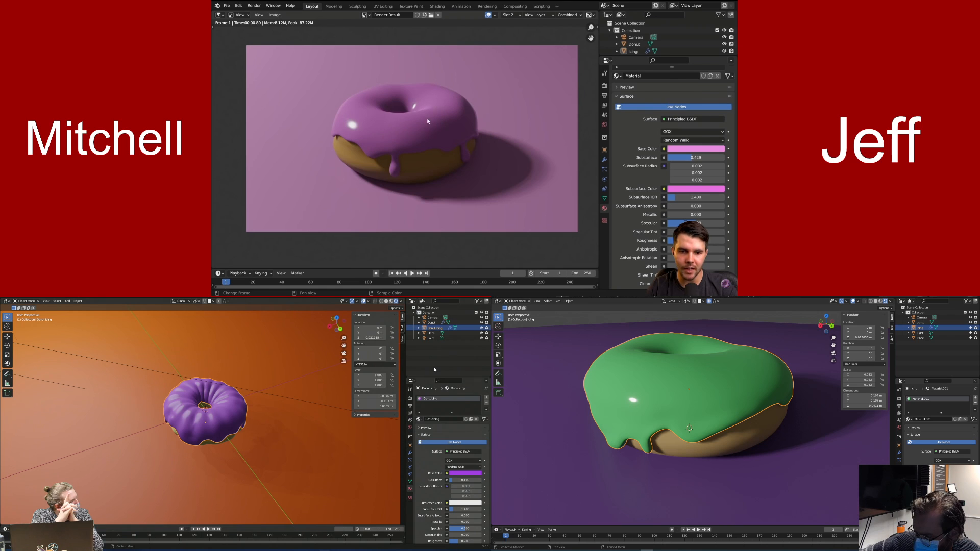
# Set the main icing's subsurface to 0.371 and leave the render result for the 3D view
pyautogui.moveTo(766, 449); pyautogui.dragTo(788, 446, button='middle')
pyautogui.scroll(4, 408, 125)
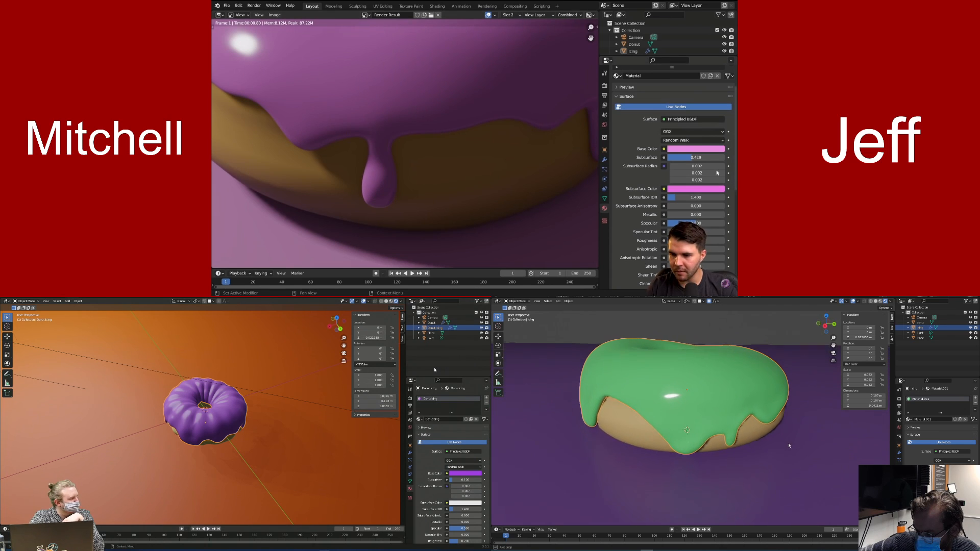
pyautogui.scroll(-3, 790, 447)
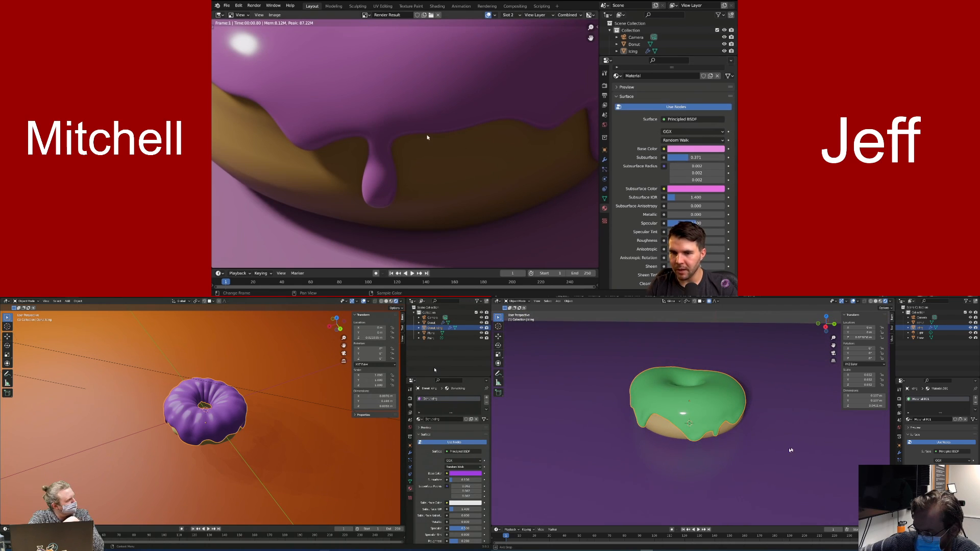
pyautogui.moveTo(791, 449); pyautogui.dragTo(807, 436, button='middle')
pyautogui.click(515, 15)
pyautogui.press('Escape')
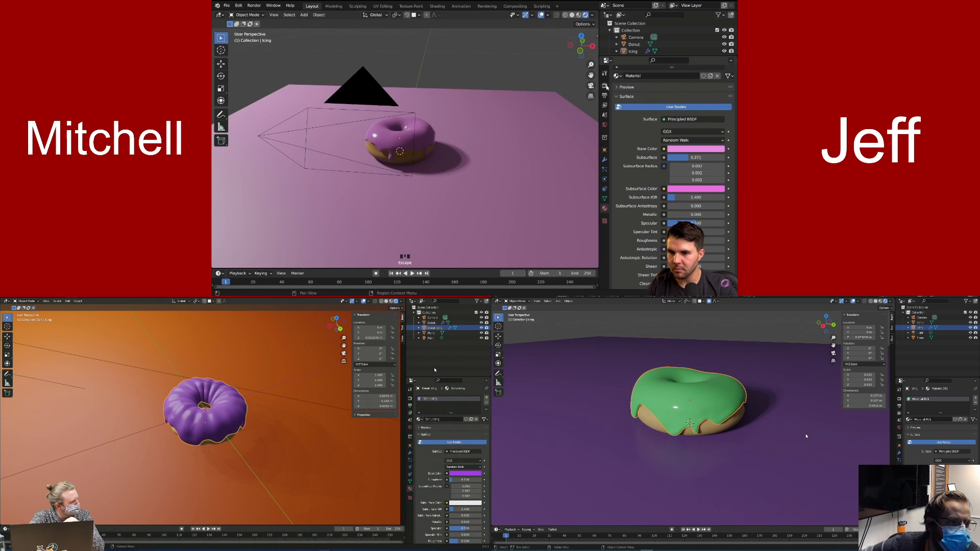
# Switch the main scene's render engine to Cycles, render the donut and compare the result with the previous render slot
pyautogui.click(604, 86)
pyautogui.click(679, 85)
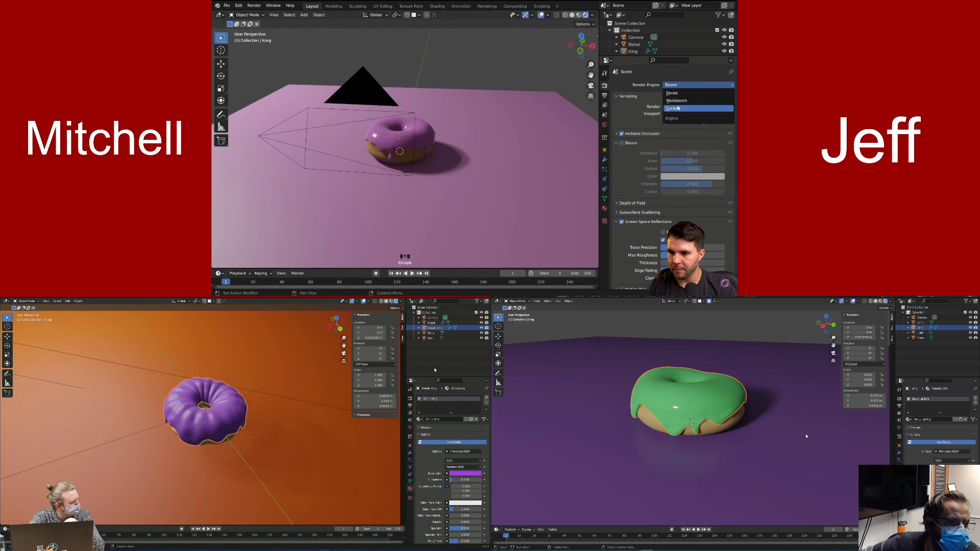
pyautogui.click(678, 108)
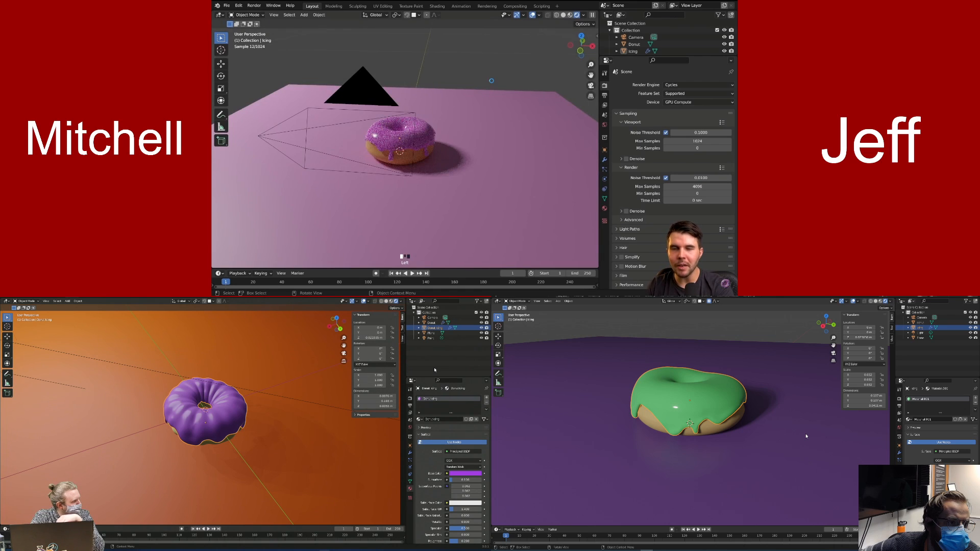
pyautogui.press('F12')
pyautogui.moveTo(487, 101); pyautogui.dragTo(477, 129, button='middle')
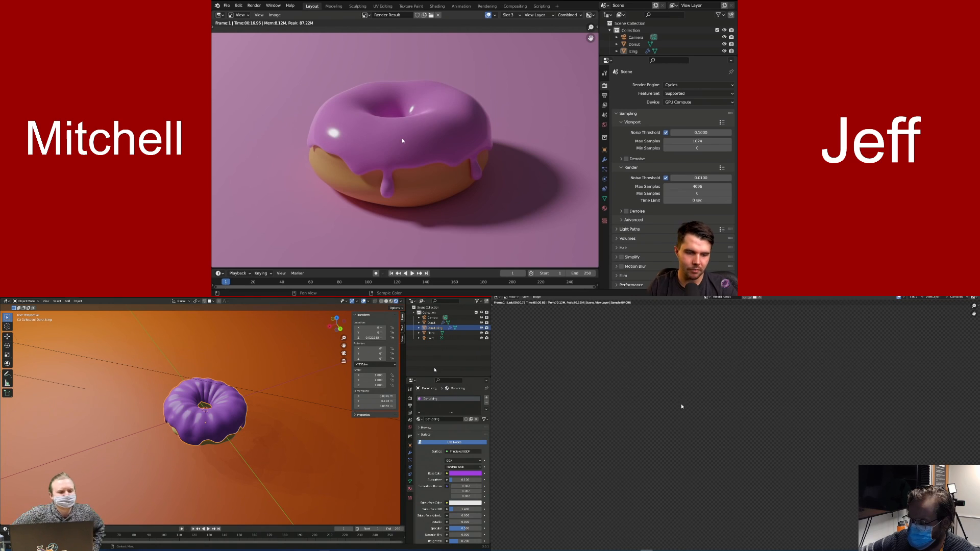
pyautogui.hotkey('alt', 'j')
# Pause the part 6 rendering tutorial, skip the ad before the part 7 texturing tutorial and watch it in full screen
pyautogui.click(489, 187)
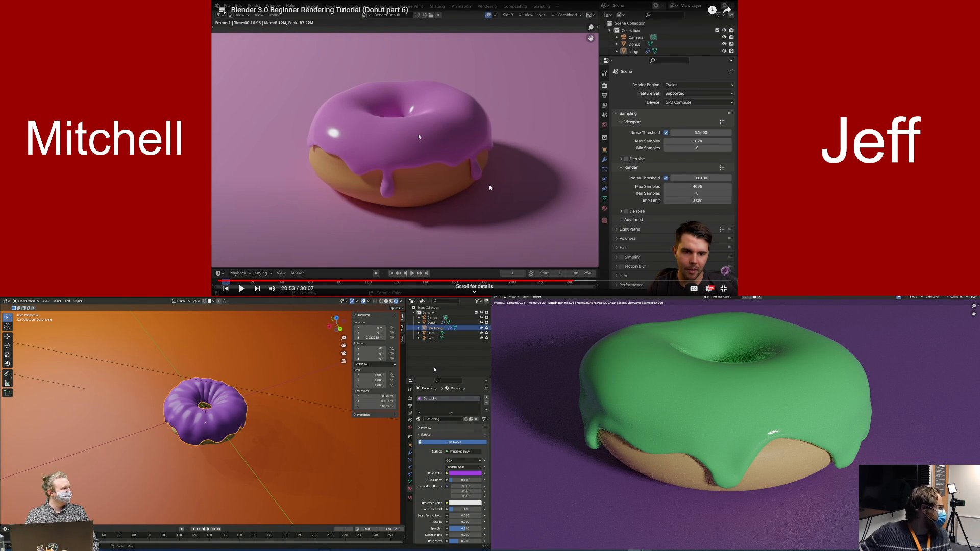
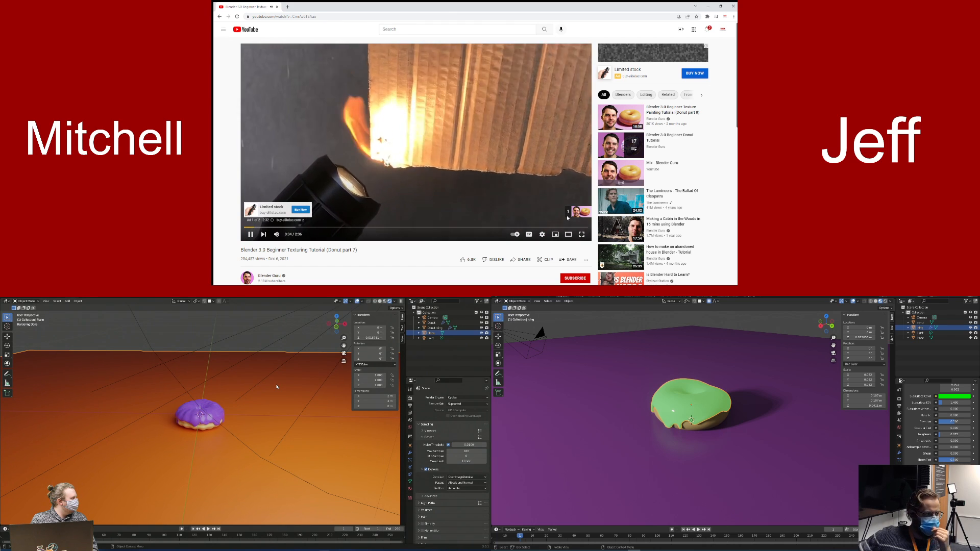
pyautogui.click(566, 215)
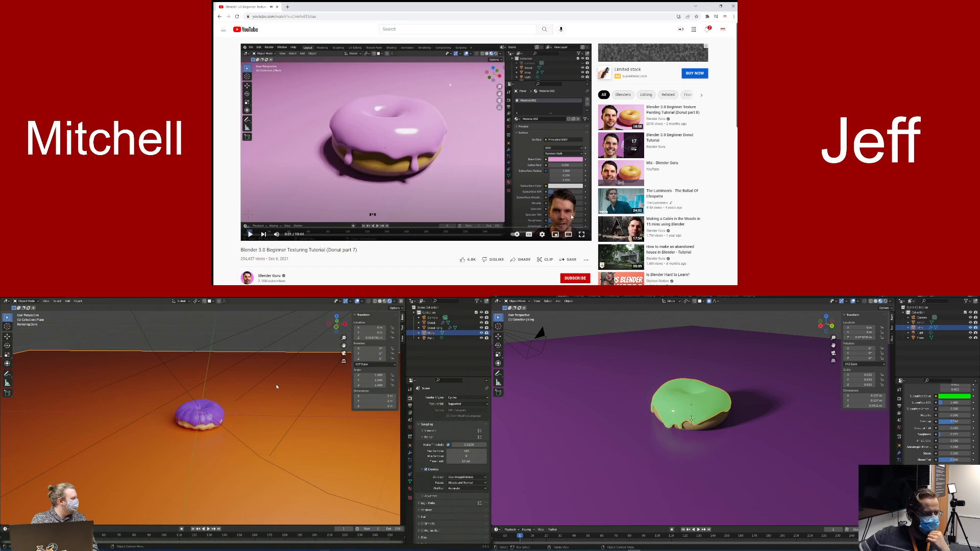
pyautogui.click(580, 234)
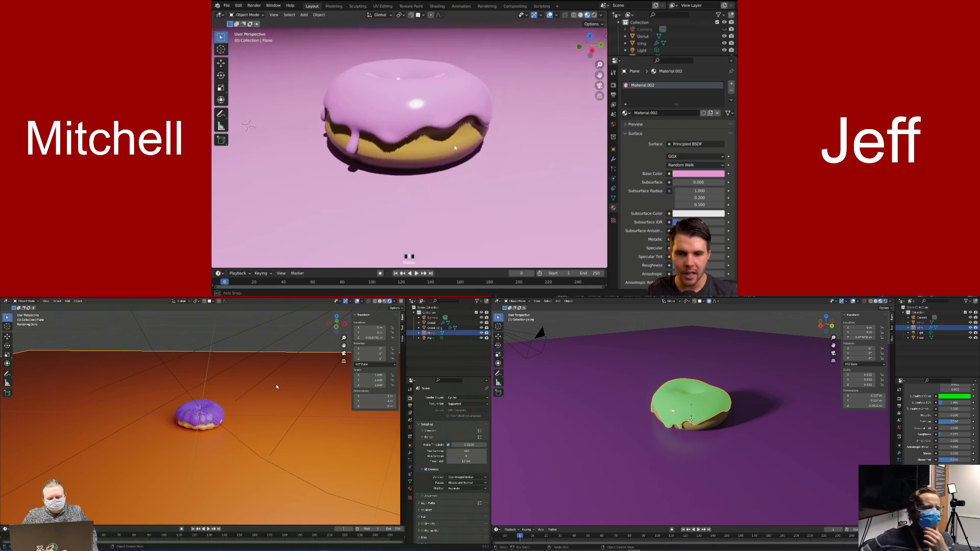
pyautogui.moveTo(520, 177)
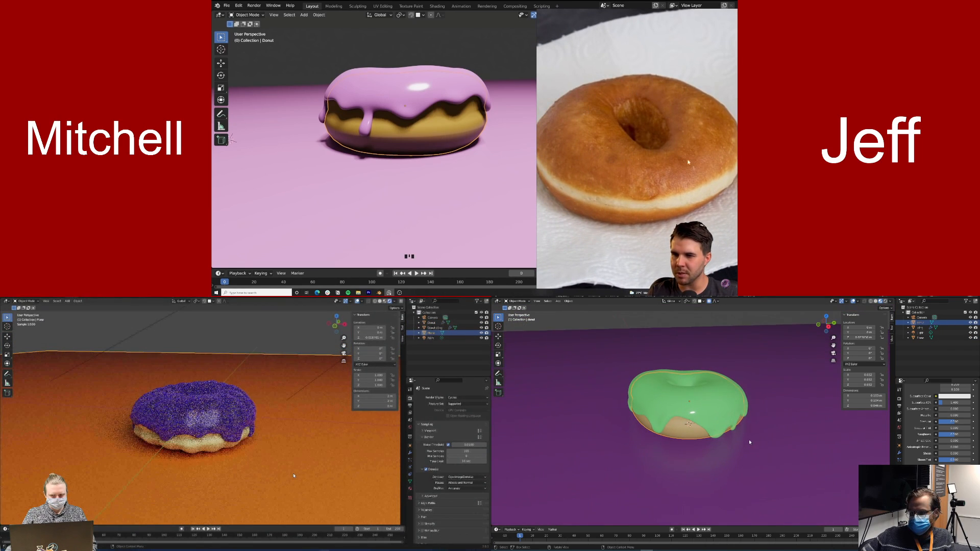
# Examine the reference donut photos and compare them with the modelled pink-iced donut from different angles
pyautogui.scroll(5, 600, 161)
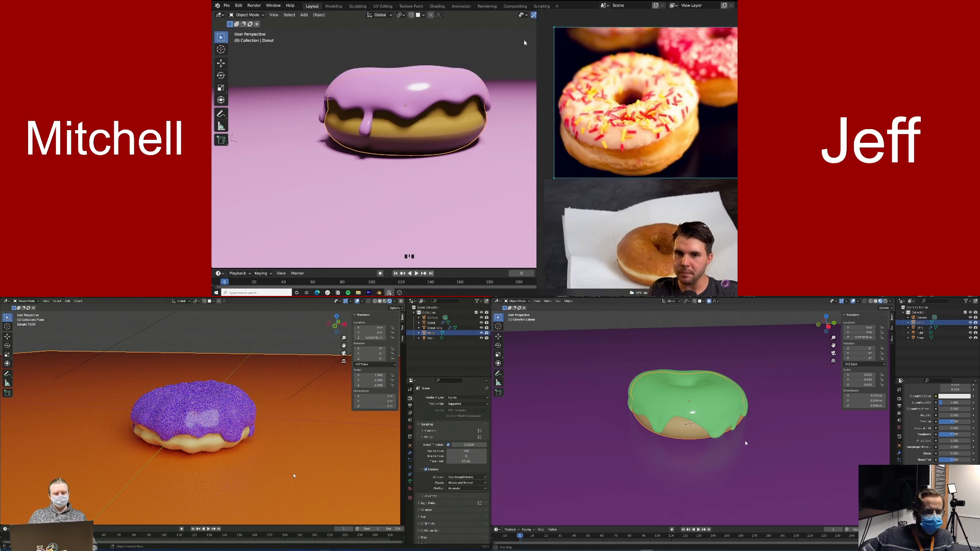
pyautogui.moveTo(524, 42); pyautogui.dragTo(502, 133, button='middle')
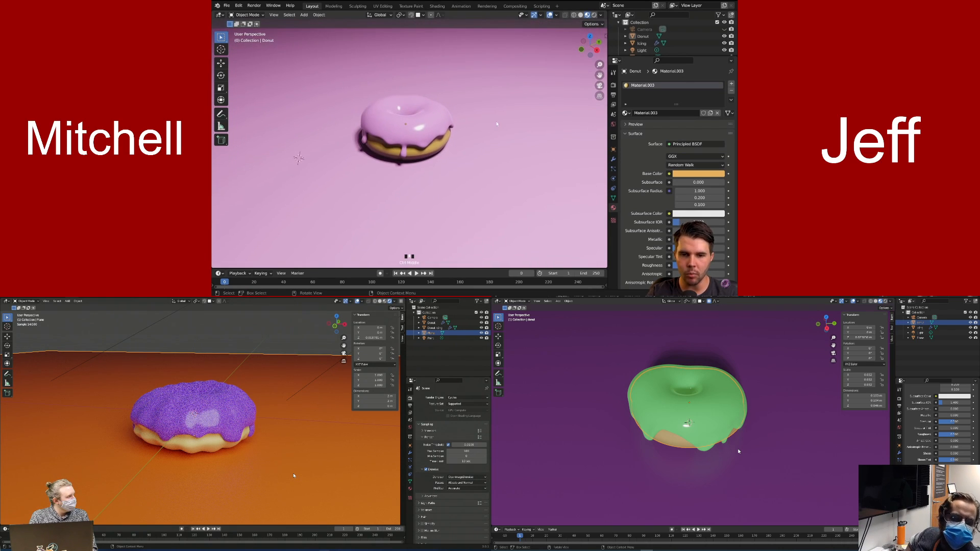
pyautogui.scroll(2, 496, 124)
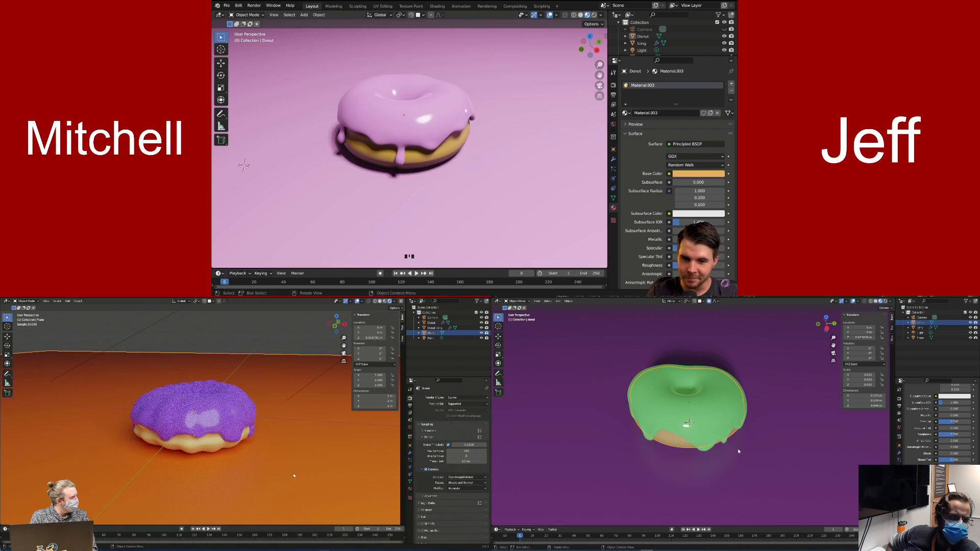
pyautogui.moveTo(465, 110); pyautogui.dragTo(508, 124, button='middle')
pyautogui.scroll(1, 425, 124)
pyautogui.scroll(-1, 488, 160)
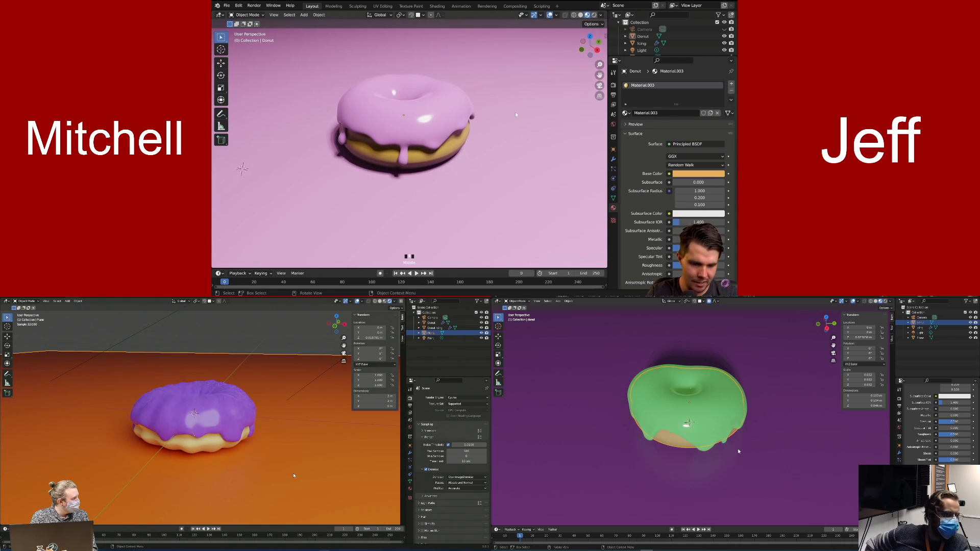
# Hide the icing and the plane in the main scene, enlarging the outliner to reach the plane's visibility toggle
pyautogui.click(462, 104)
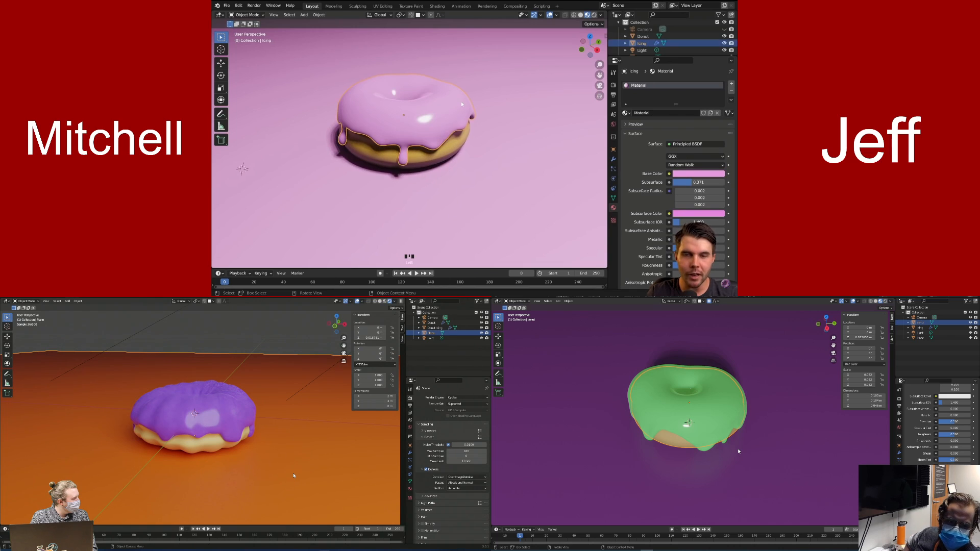
pyautogui.press('h')
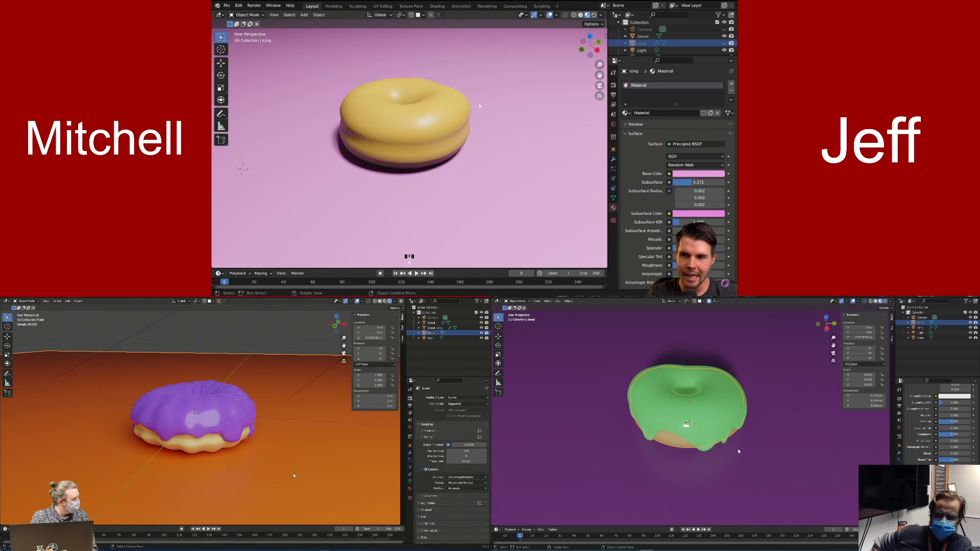
pyautogui.moveTo(663, 57); pyautogui.dragTo(664, 86)
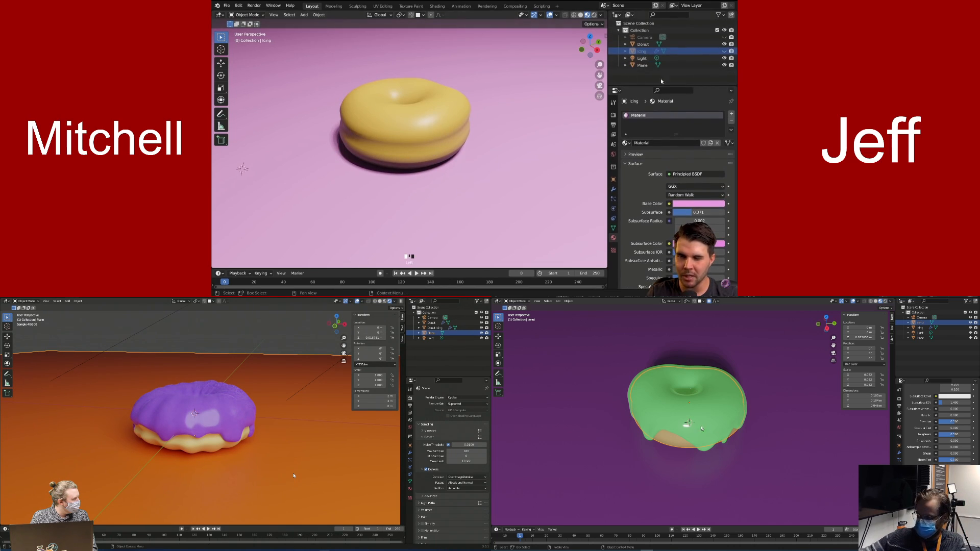
pyautogui.click(679, 66)
pyautogui.click(723, 66)
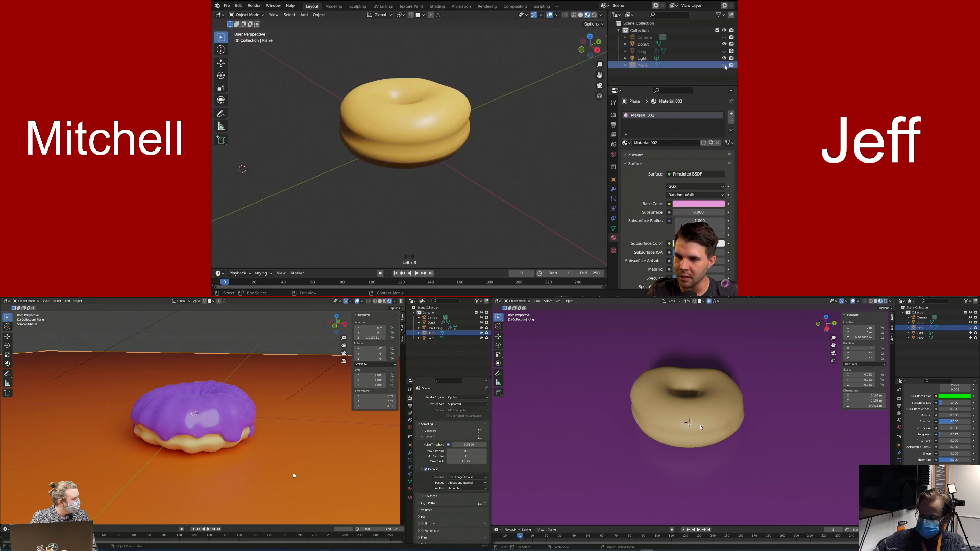
pyautogui.click(724, 66)
pyautogui.click(724, 66)
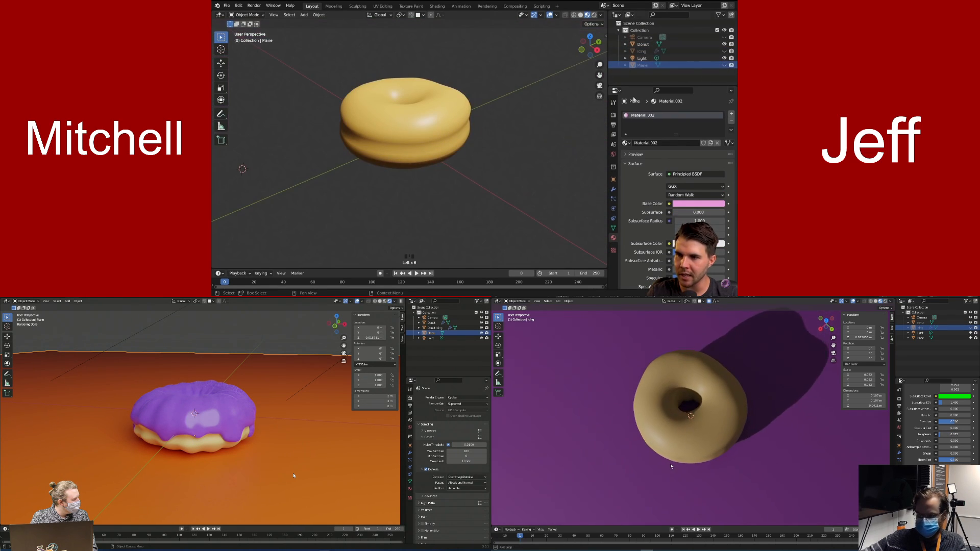
# Reveal all hidden objects in the main scene, try hiding the icing and plane by selecting them, and reveal everything again
pyautogui.moveTo(673, 460); pyautogui.dragTo(698, 404, button='middle')
pyautogui.hotkey('alt', 'h')
pyautogui.click(449, 87)
pyautogui.press('h')
pyautogui.click(515, 88)
pyautogui.press('h')
pyautogui.hotkey('alt', 'h')
# Hide the icing, the plane and the camera in the main scene so only the bare donut is shown
pyautogui.click(459, 90)
pyautogui.press('h')
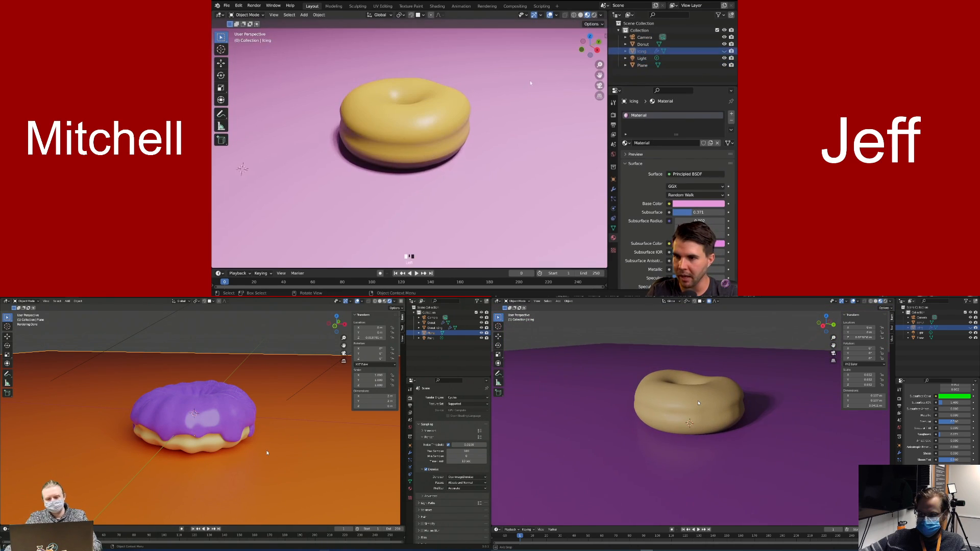
pyautogui.click(531, 83)
pyautogui.press('h')
pyautogui.click(723, 36)
# Select the bare donut in the main scene, and hide the purple icing and orange plane in the second scene
pyautogui.click(232, 420)
pyautogui.click(458, 134)
pyautogui.press('h')
pyautogui.moveTo(457, 135); pyautogui.dragTo(448, 159, button='middle')
pyautogui.click(264, 444)
pyautogui.press('h')
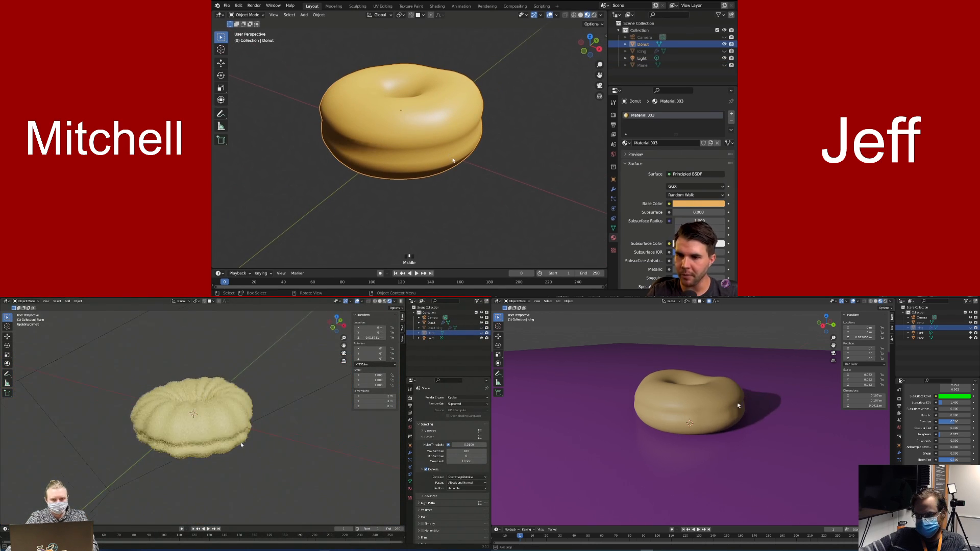
# Examine the bare donuts from several sides and look through the donut material's surface settings
pyautogui.moveTo(264, 445); pyautogui.dragTo(310, 388, button='middle')
pyautogui.scroll(-5, 635, 198)
pyautogui.moveTo(702, 397); pyautogui.dragTo(752, 402, button='middle')
pyautogui.scroll(4, 635, 198)
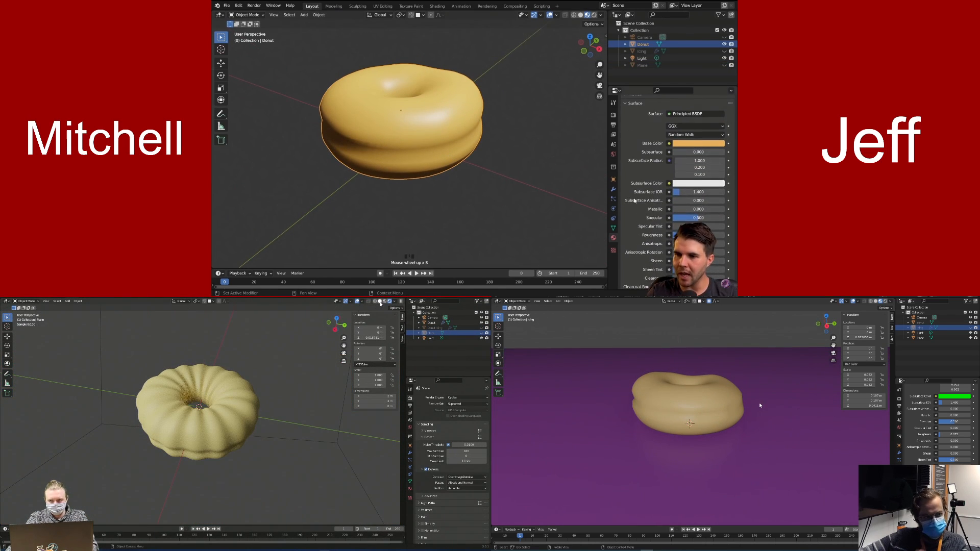
pyautogui.moveTo(311, 388); pyautogui.dragTo(209, 392, button='middle')
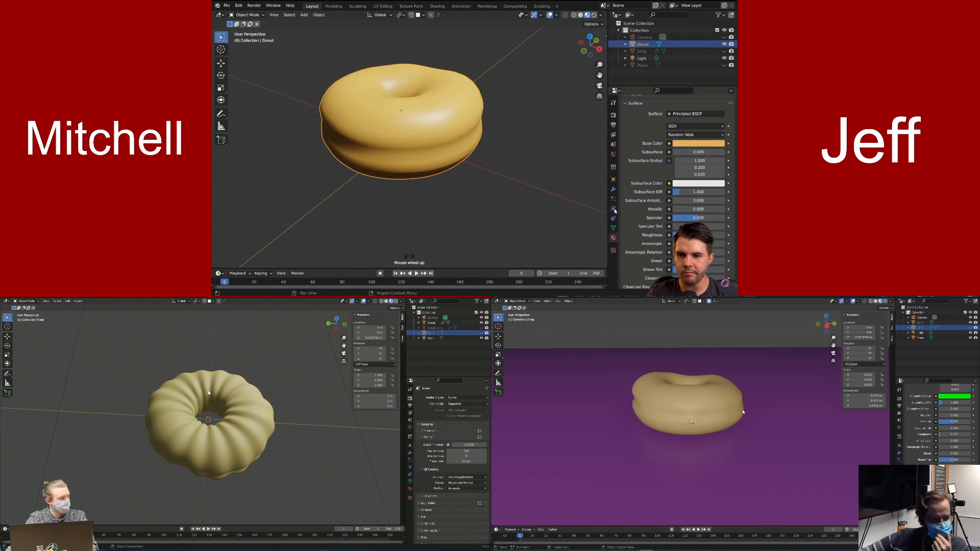
pyautogui.moveTo(264, 417)
pyautogui.mouseDown(button='middle')
pyautogui.moveTo(247, 420)
pyautogui.moveTo(250, 407)
pyautogui.mouseUp(button='middle')
pyautogui.click(687, 143)
pyautogui.moveTo(721, 426); pyautogui.dragTo(819, 435, button='middle')
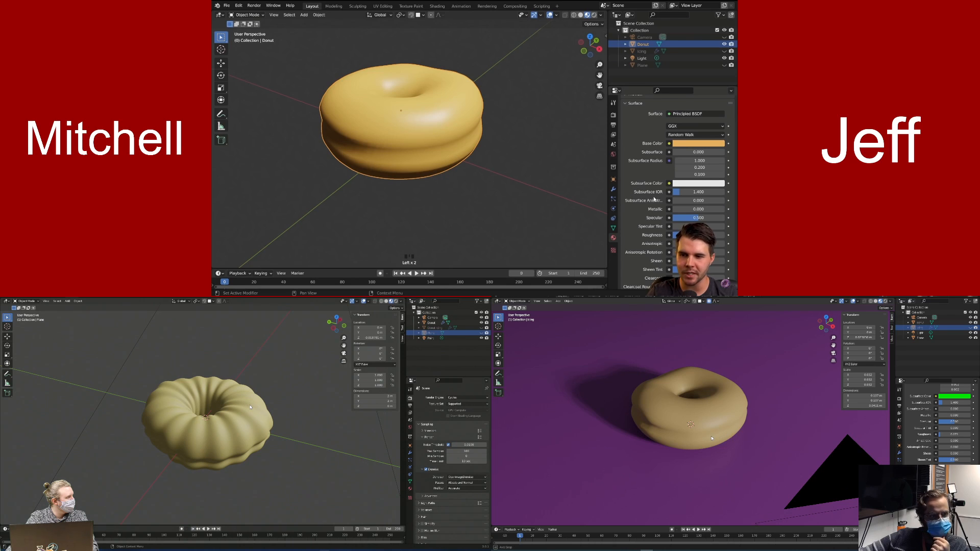
pyautogui.moveTo(712, 438); pyautogui.dragTo(722, 437, button='middle')
pyautogui.scroll(2, 905, 460)
pyautogui.scroll(-14, 678, 206)
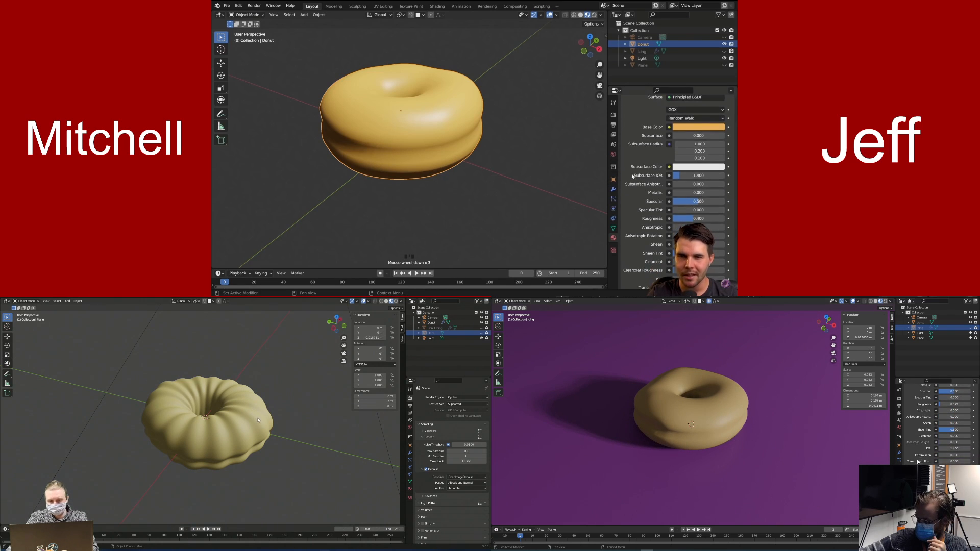
pyautogui.scroll(-4, 250, 407)
pyautogui.scroll(-2, 668, 173)
# Select the bare donuts in both practice scenes and change the ridged donut's base color to a stronger yellow
pyautogui.click(409, 489)
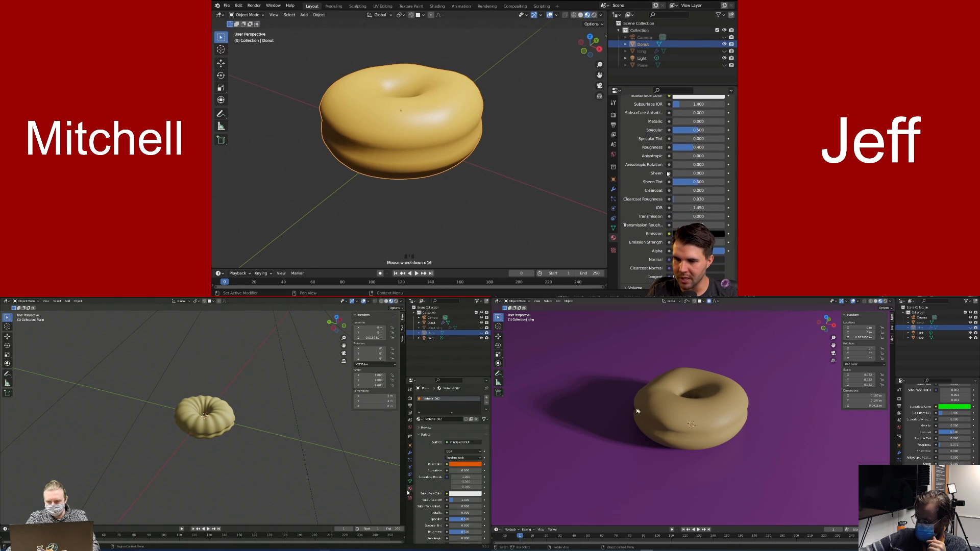
pyautogui.click(652, 408)
pyautogui.click(451, 464)
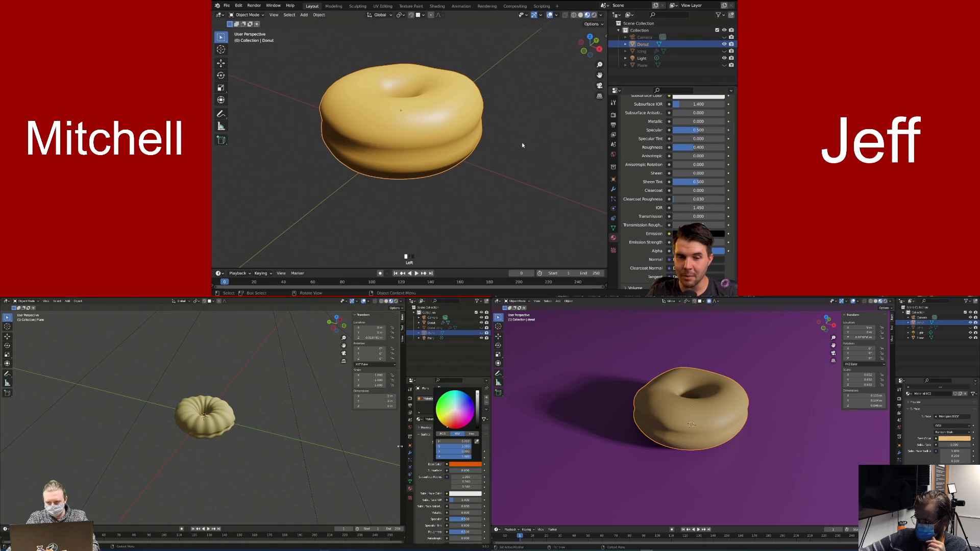
pyautogui.click(649, 166)
pyautogui.scroll(3, 649, 167)
pyautogui.click(228, 407)
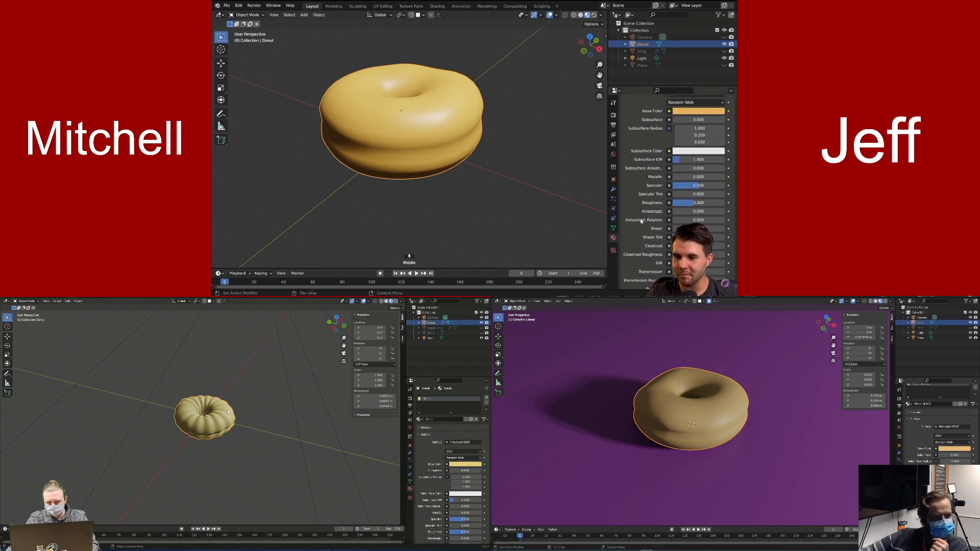
pyautogui.click(458, 464)
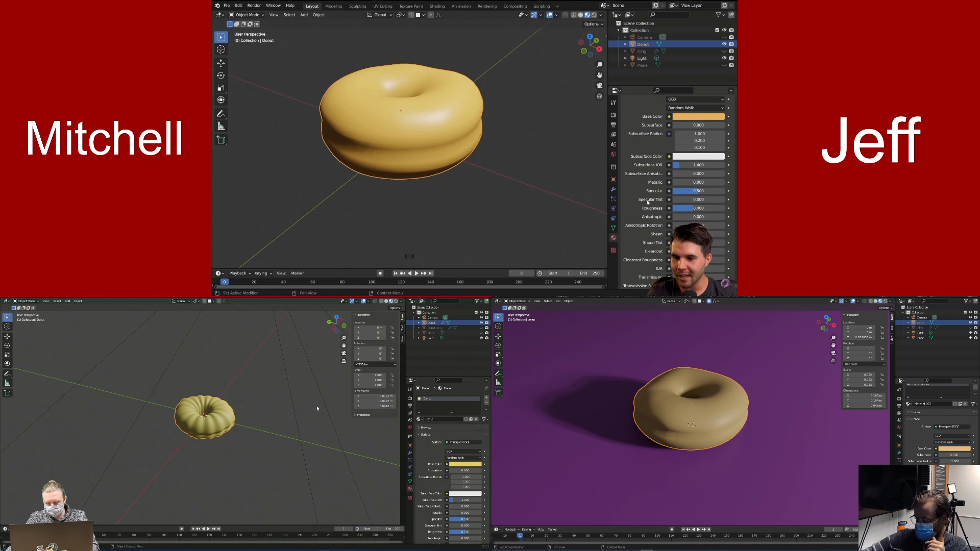
# Show the green icing again in the purple-plane scene while checking the donuts from other angles
pyautogui.moveTo(290, 409); pyautogui.dragTo(225, 427, button='middle')
pyautogui.moveTo(751, 451); pyautogui.dragTo(747, 450, button='middle')
pyautogui.click(694, 208)
pyautogui.moveTo(225, 427); pyautogui.dragTo(240, 426, button='middle')
pyautogui.moveTo(748, 450)
pyautogui.mouseDown(button='middle')
pyautogui.moveTo(795, 448)
pyautogui.moveTo(735, 451)
pyautogui.moveTo(691, 438)
pyautogui.moveTo(734, 442)
pyautogui.mouseUp(button='middle')
pyautogui.scroll(-2, 670, 224)
pyautogui.scroll(-9, 669, 223)
pyautogui.click(967, 328)
# Look through the main donut material's Principled BSDF settings, from base color and subsurface through roughness to displacement
pyautogui.scroll(12, 661, 213)
pyautogui.scroll(-2, 659, 170)
pyautogui.scroll(-17, 659, 171)
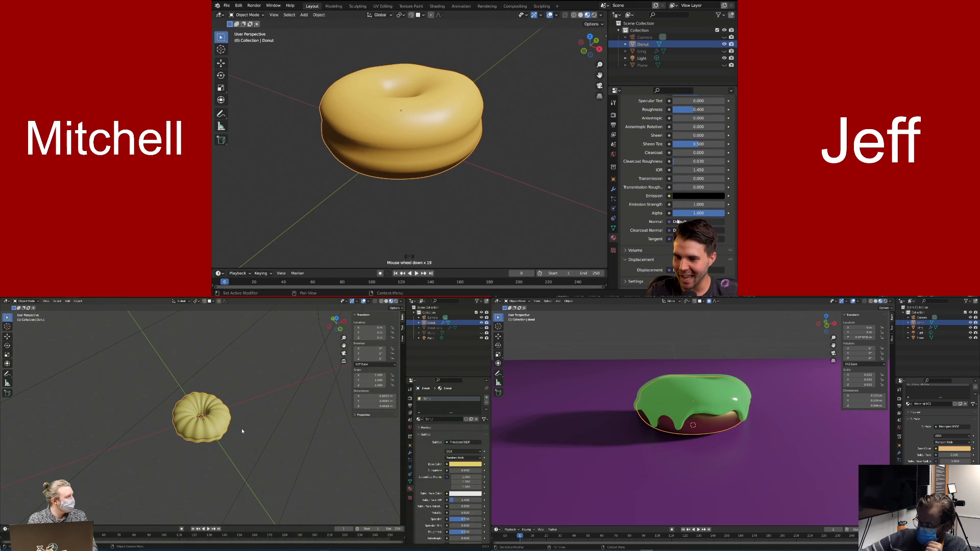
pyautogui.scroll(14, 678, 221)
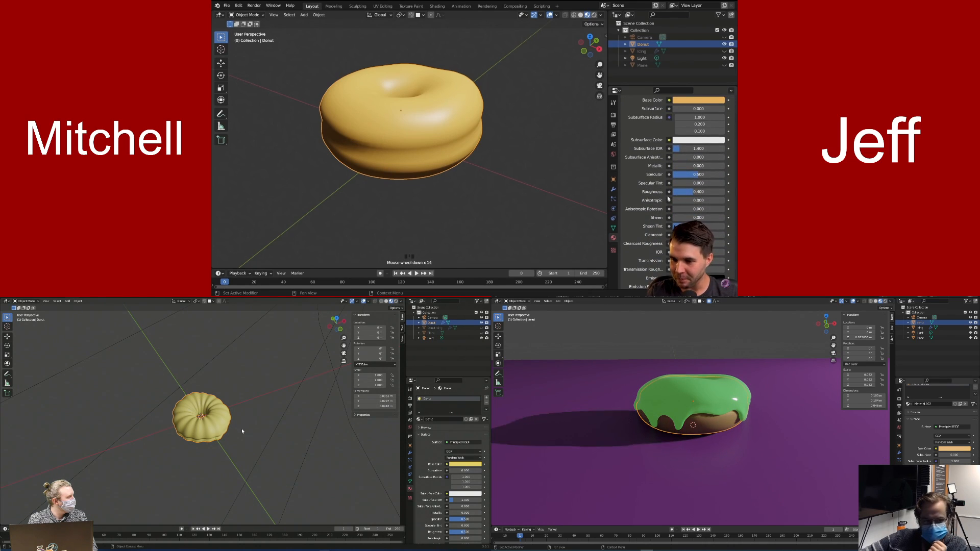
pyautogui.moveTo(690, 192); pyautogui.dragTo(693, 191)
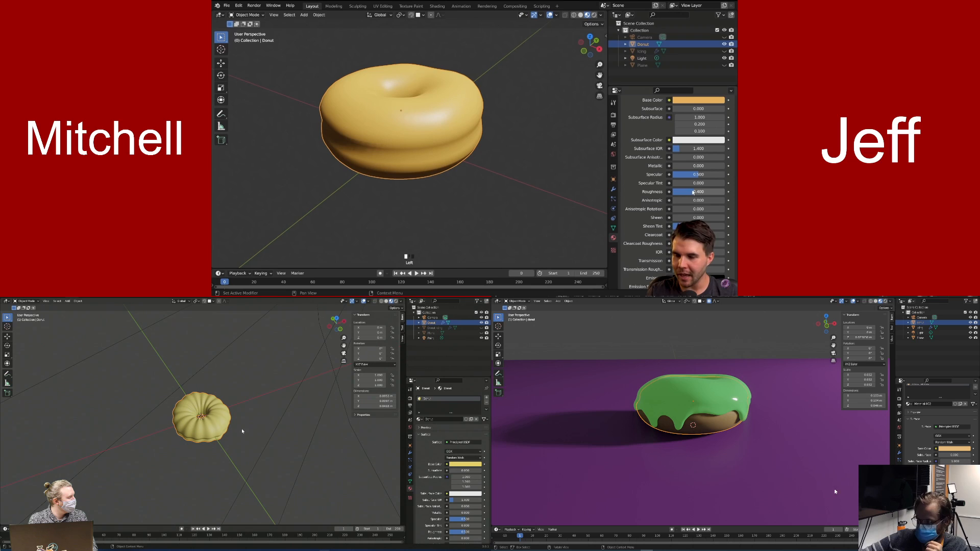
pyautogui.click(614, 238)
pyautogui.scroll(10, 650, 166)
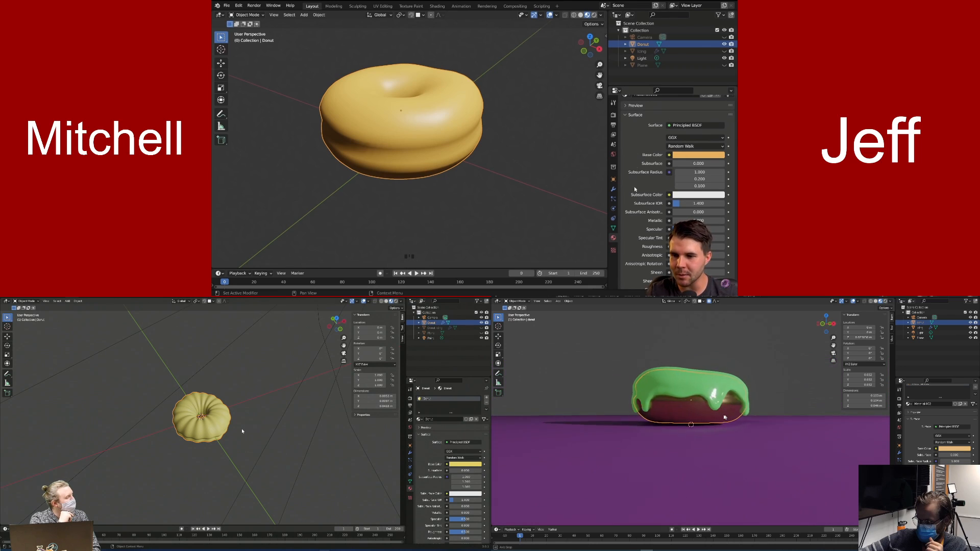
pyautogui.scroll(-7, 678, 121)
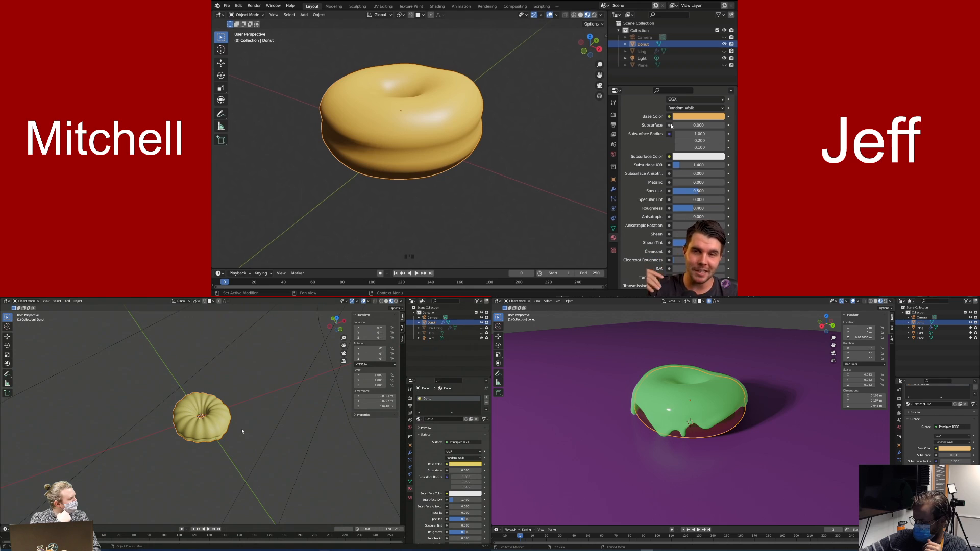
pyautogui.scroll(5, 674, 126)
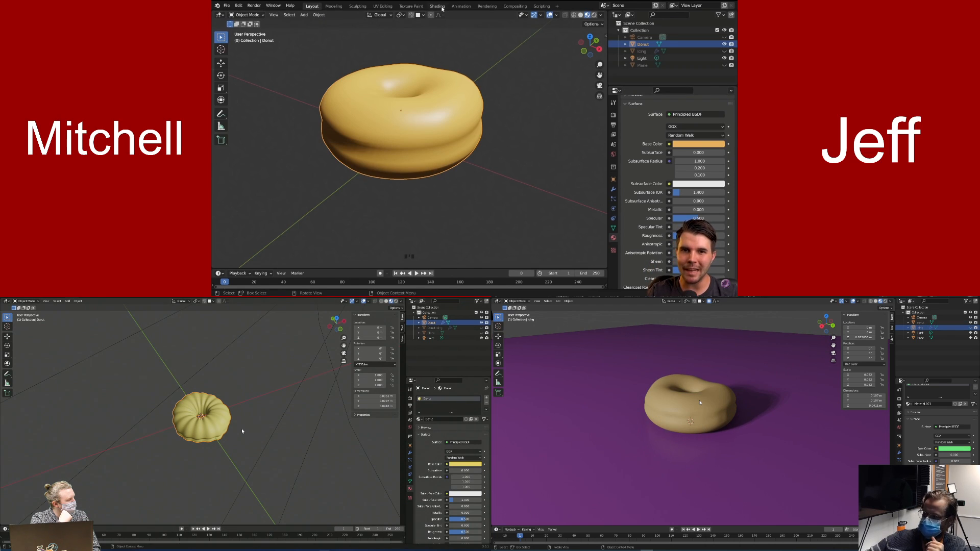
# Switch the main scene to the Shading workspace and display its viewport in Material Preview
pyautogui.click(437, 6)
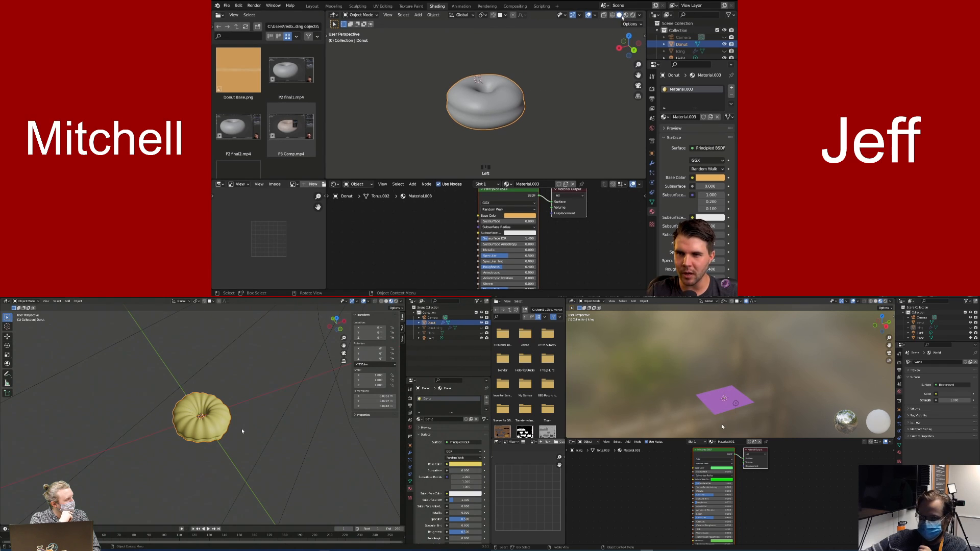
pyautogui.click(626, 15)
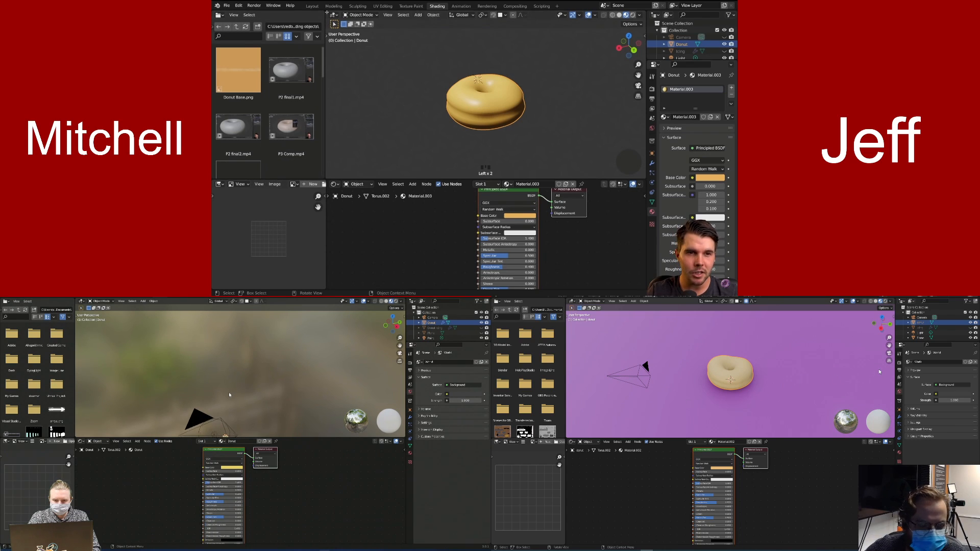
# Close the file browser and image editor areas in the main scene by joining them with the viewport and shader editor
pyautogui.moveTo(327, 12)
pyautogui.mouseDown()
pyautogui.moveTo(315, 14)
pyautogui.moveTo(326, 10)
pyautogui.mouseUp()
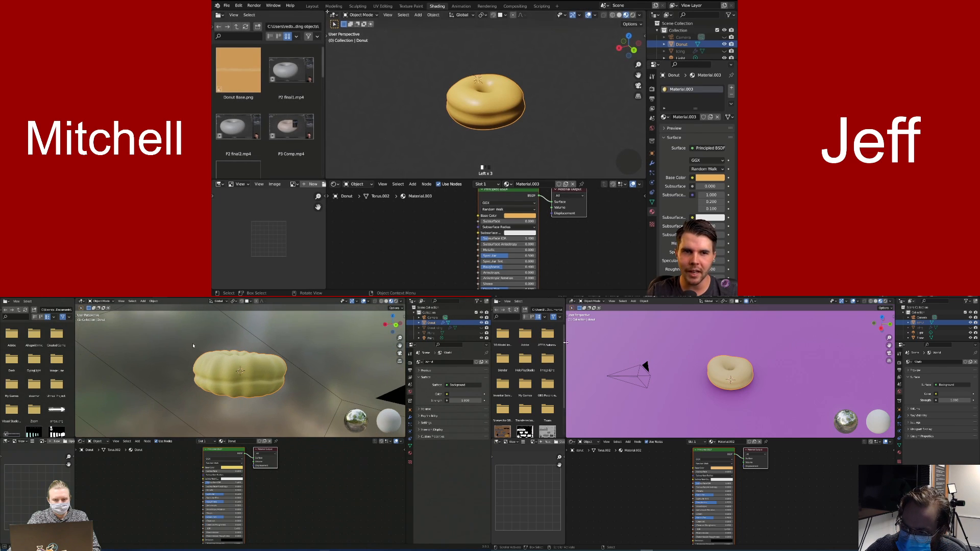
pyautogui.click(314, 12)
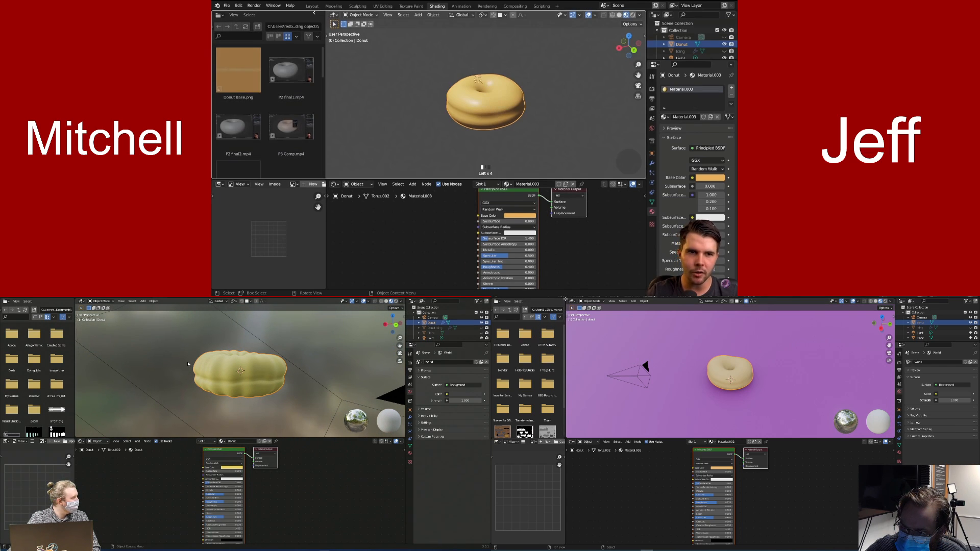
pyautogui.moveTo(315, 13); pyautogui.dragTo(265, 51)
pyautogui.rightClick(325, 217)
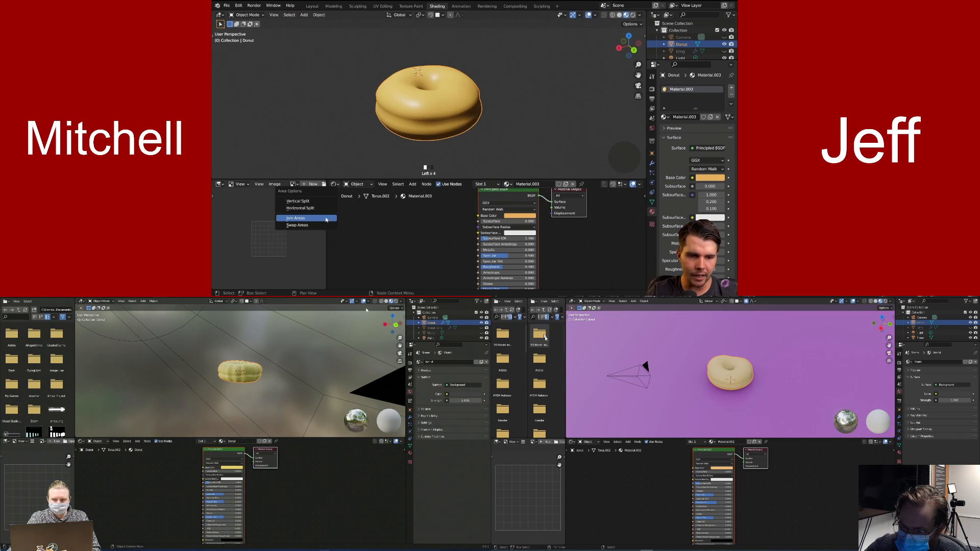
pyautogui.click(325, 218)
pyautogui.rightClick(562, 356)
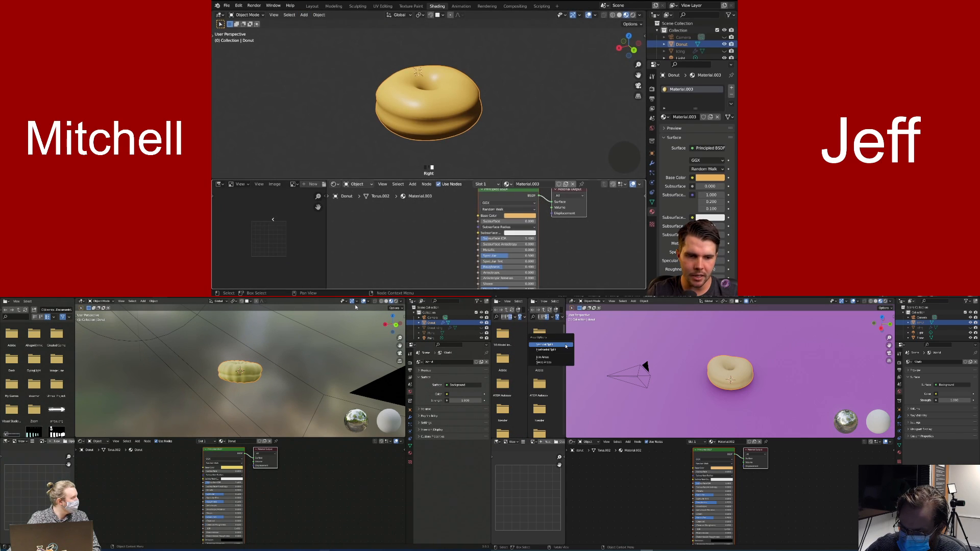
pyautogui.click(360, 224)
# Close the duplicate and original file browser areas in the purple-plane scene and make the main scene's shader editor taller
pyautogui.click(558, 357)
pyautogui.scroll(-1, 438, 120)
pyautogui.scroll(1, 438, 120)
pyautogui.click(547, 355)
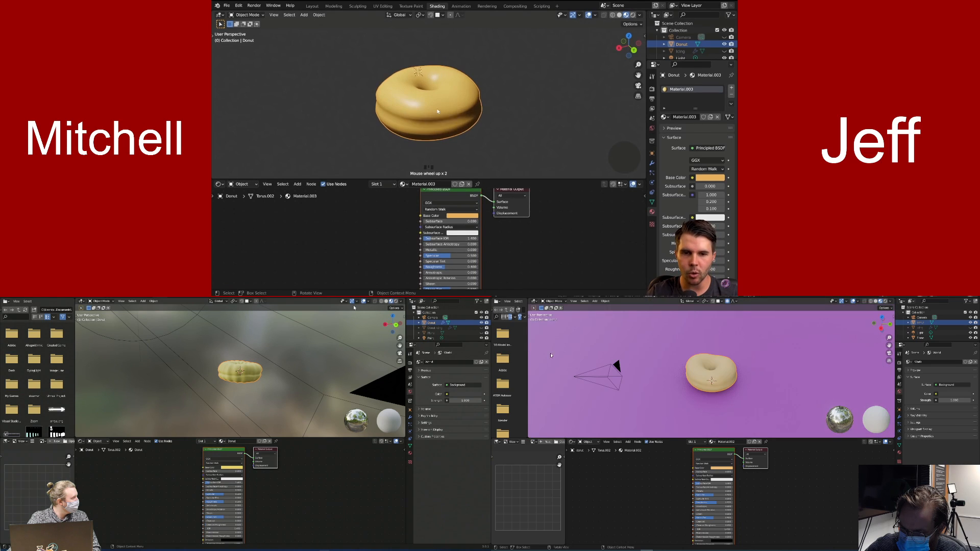
pyautogui.moveTo(439, 105); pyautogui.dragTo(438, 93, button='middle')
pyautogui.rightClick(529, 355)
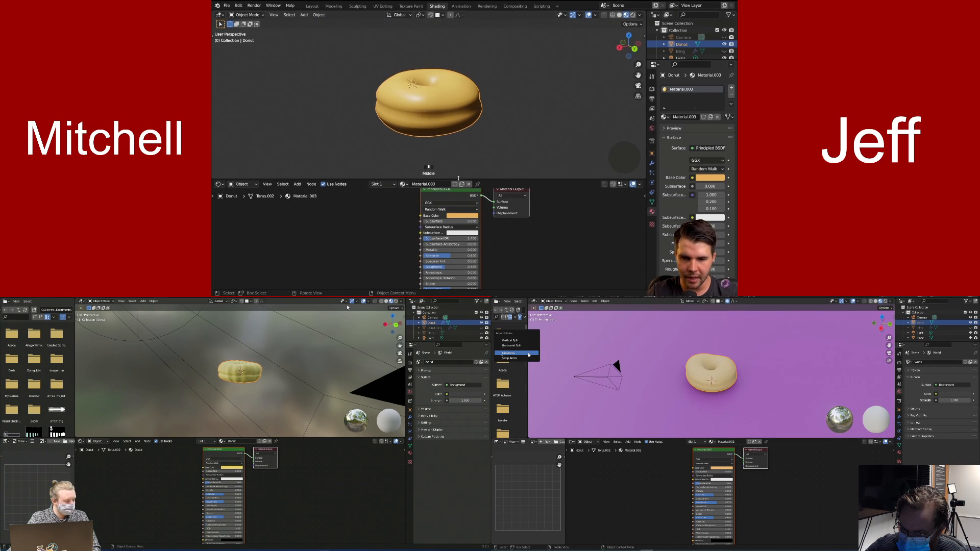
pyautogui.click(515, 352)
pyautogui.moveTo(459, 179); pyautogui.dragTo(420, 162)
pyautogui.click(504, 355)
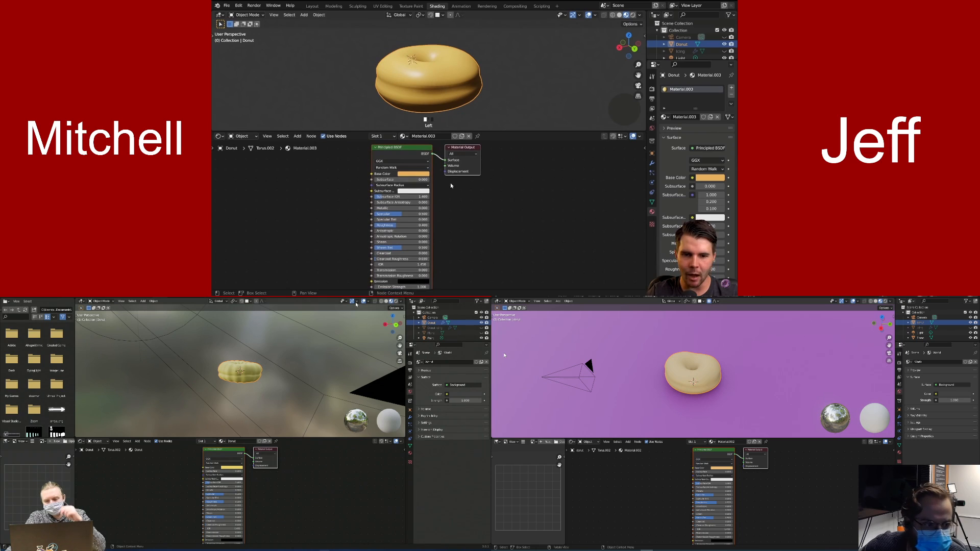
# Inspect the main Principled BSDF node and check the purple-plane scene's donut from several angles in Rendered and Material Preview shading
pyautogui.scroll(2, 443, 184)
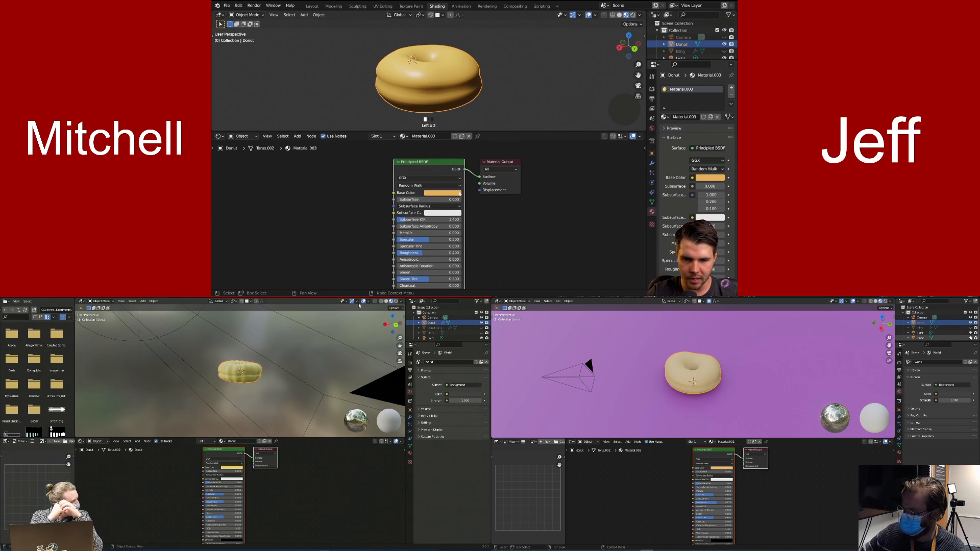
pyautogui.scroll(-3, 449, 219)
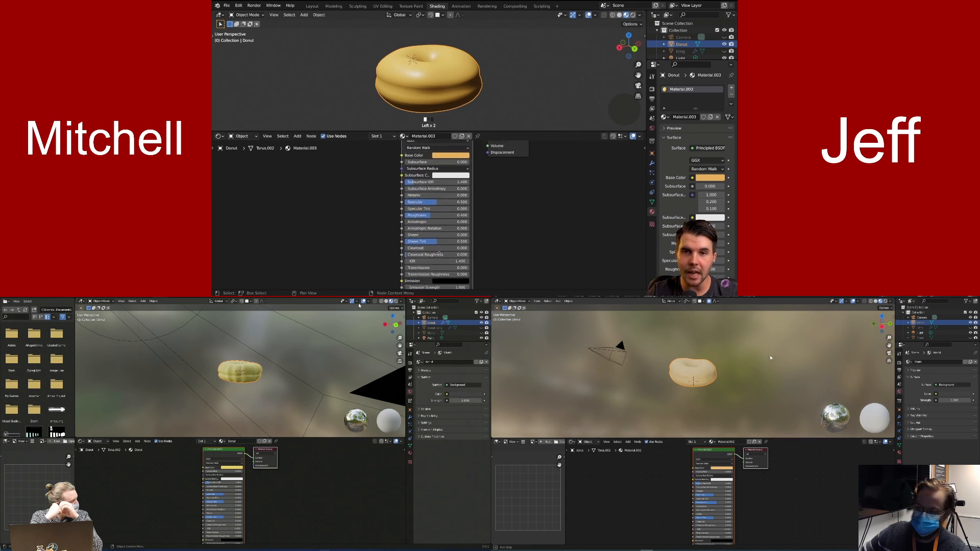
pyautogui.scroll(5, 768, 359)
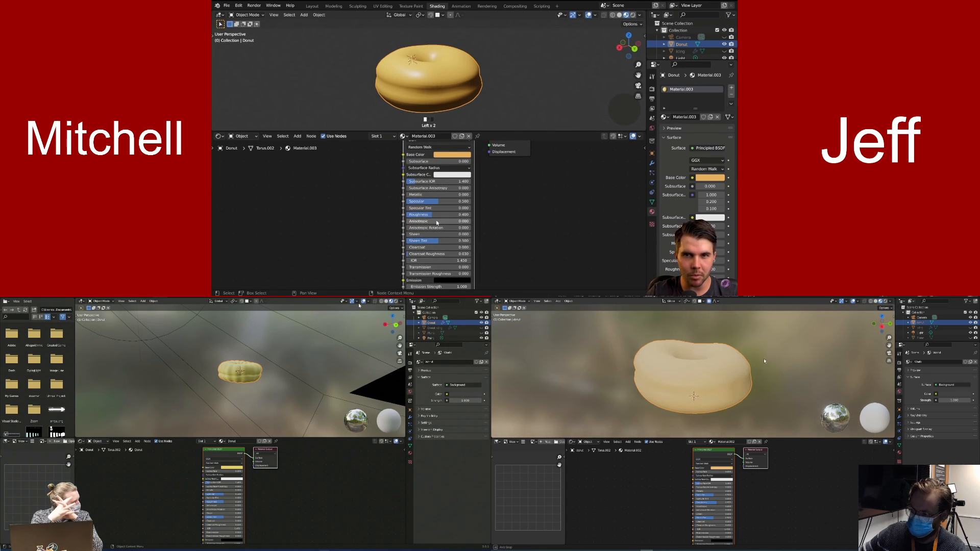
pyautogui.moveTo(764, 361); pyautogui.dragTo(717, 344, button='middle')
pyautogui.scroll(-3, 698, 134)
pyautogui.scroll(2, 683, 173)
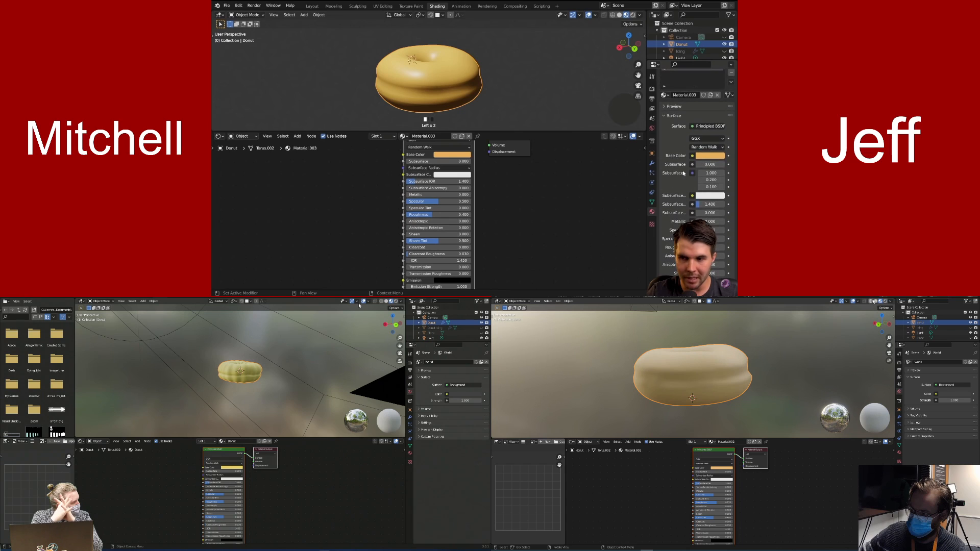
pyautogui.click(886, 301)
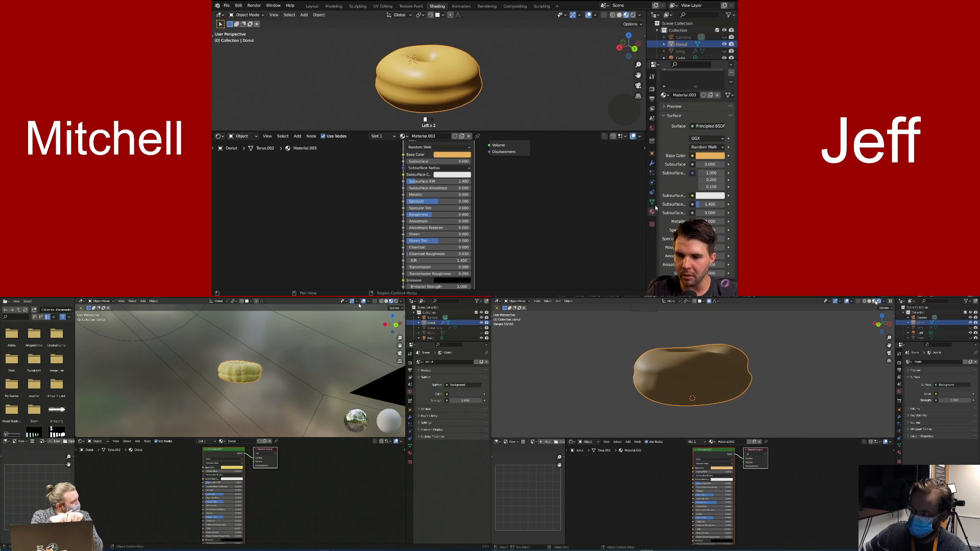
pyautogui.click(875, 302)
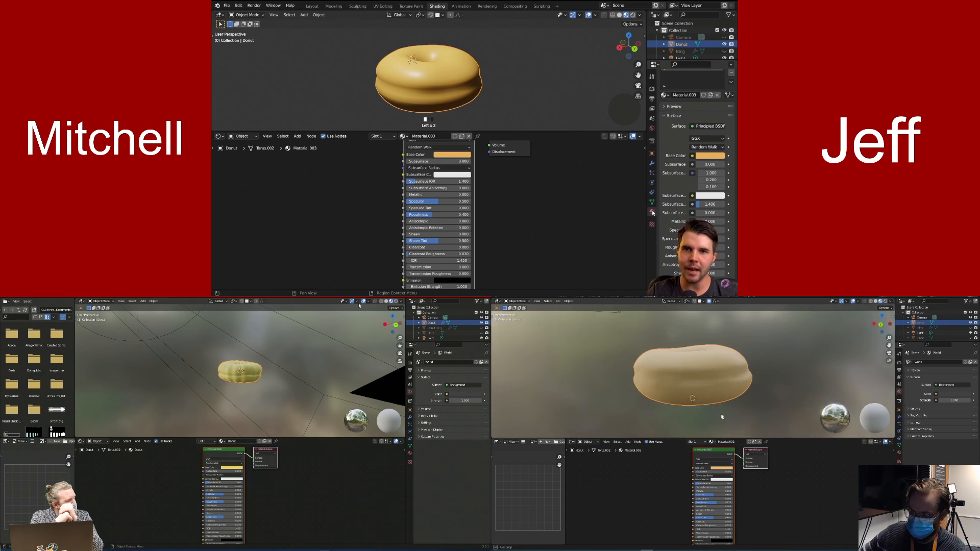
pyautogui.scroll(-2, 747, 406)
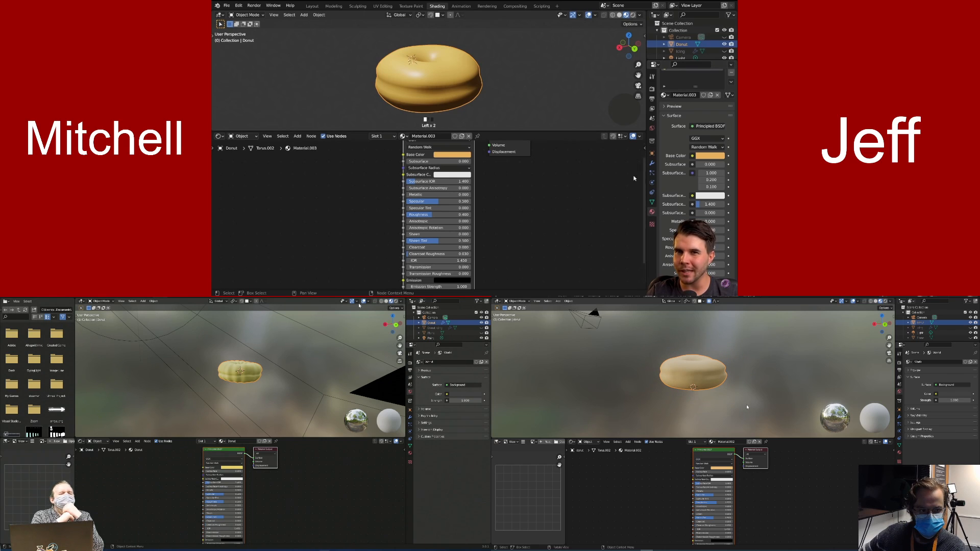
pyautogui.moveTo(747, 407); pyautogui.dragTo(751, 415, button='middle')
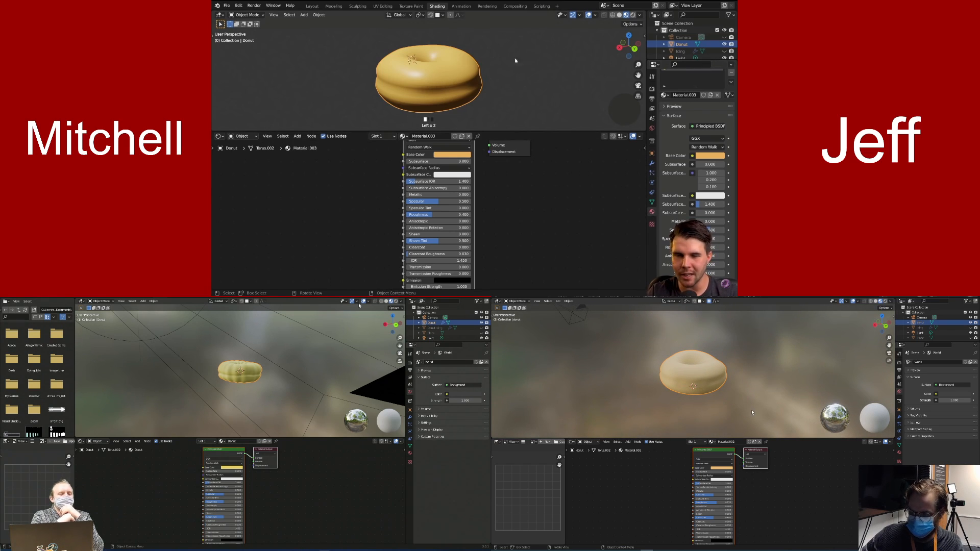
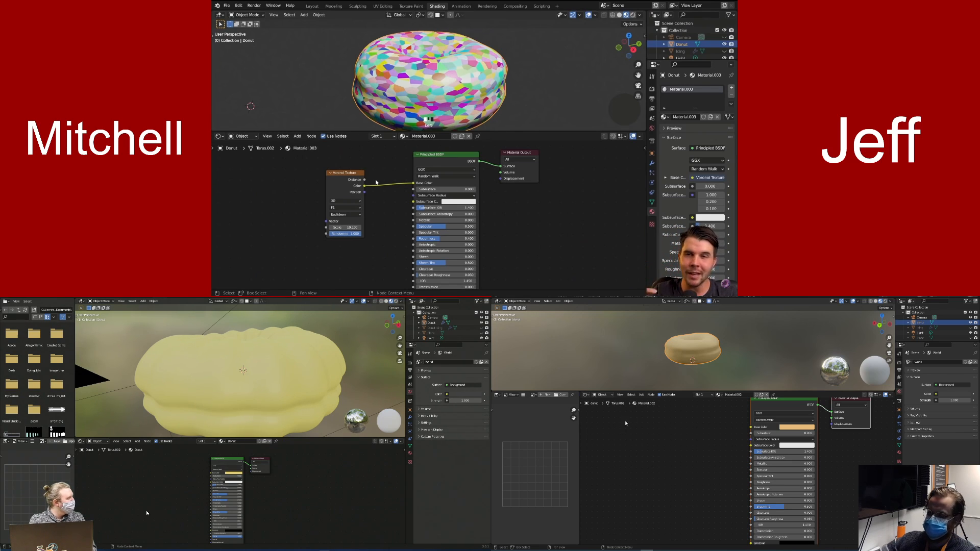
# Try different scale values on the main donut's Voronoi Texture while viewing the pattern from other angles
pyautogui.scroll(4, 709, 357)
pyautogui.moveTo(709, 357)
pyautogui.mouseDown(button='middle')
pyautogui.moveTo(623, 349)
pyautogui.moveTo(612, 329)
pyautogui.moveTo(601, 349)
pyautogui.moveTo(707, 348)
pyautogui.mouseUp(button='middle')
pyautogui.moveTo(345, 227); pyautogui.dragTo(372, 228)
pyautogui.moveTo(316, 72); pyautogui.dragTo(317, 97, button='middle')
pyautogui.moveTo(346, 227); pyautogui.dragTo(345, 188)
pyautogui.hotkey('shift', 'a')
pyautogui.moveTo(433, 170); pyautogui.dragTo(420, 169)
pyautogui.moveTo(514, 153); pyautogui.dragTo(511, 171)
pyautogui.moveTo(488, 76); pyautogui.dragTo(491, 88, button='middle')
# Delete the Voronoi Texture node from the main donut's material
pyautogui.moveTo(357, 204); pyautogui.dragTo(367, 192, button='middle')
pyautogui.scroll(-1, 368, 192)
pyautogui.click(366, 162)
pyautogui.press('x')
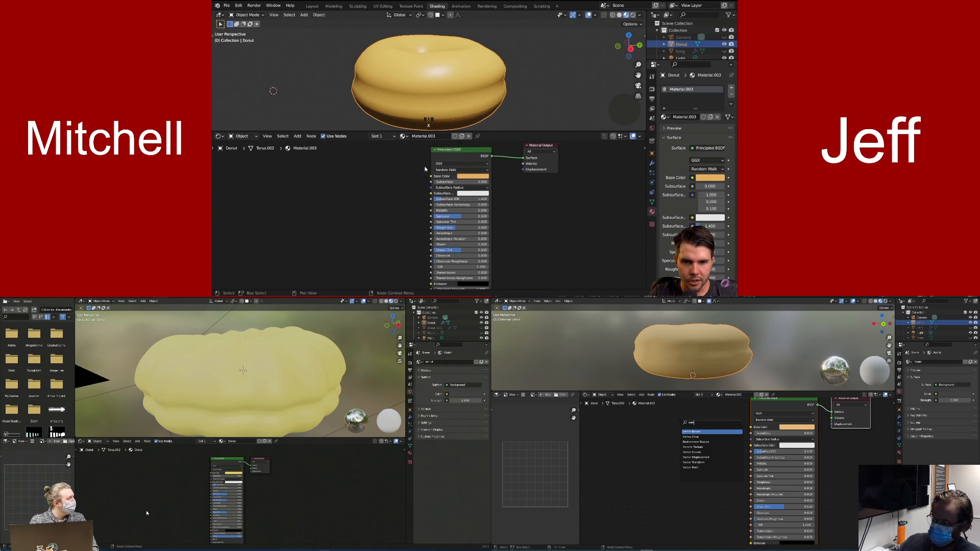
# Add a Noise Texture node in front of the Principled BSDF in the main and purple-plane scenes' donut materials
pyautogui.moveTo(439, 178); pyautogui.dragTo(496, 176, button='middle')
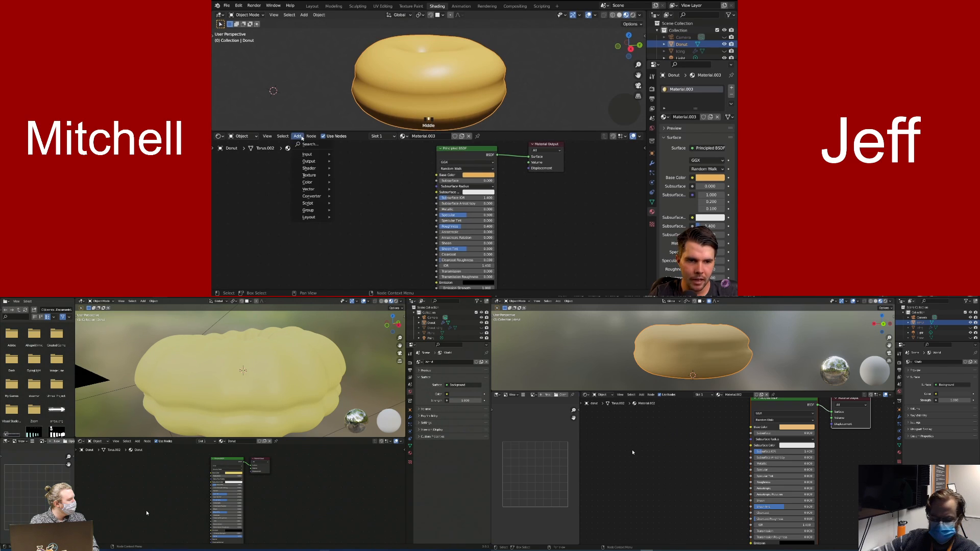
pyautogui.hotkey('shift', 'a')
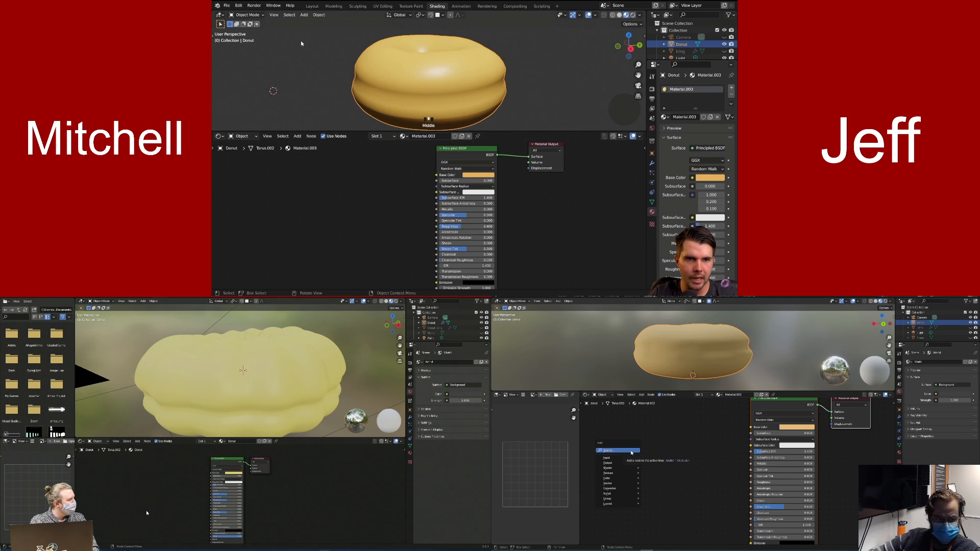
pyautogui.hotkey('shift', 'a')
pyautogui.moveTo(322, 209)
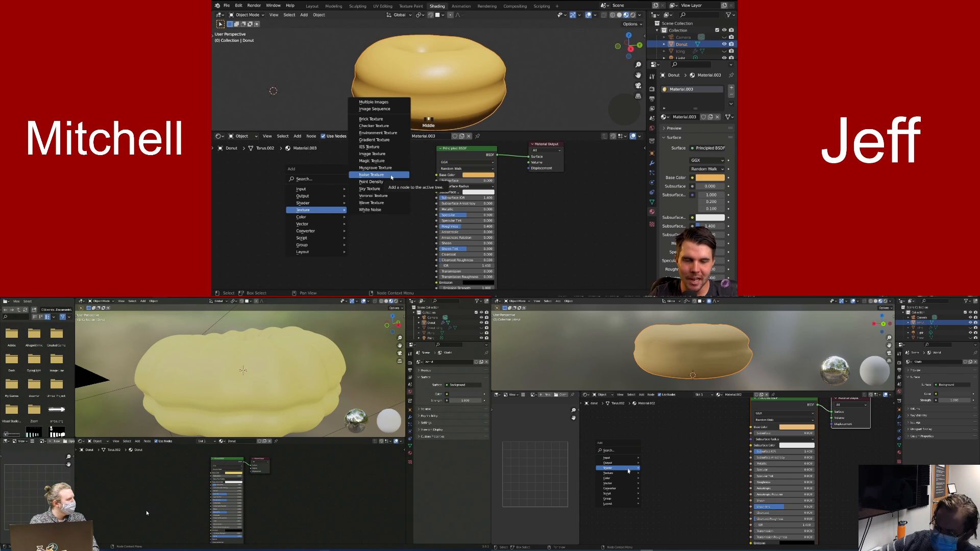
pyautogui.moveTo(625, 474)
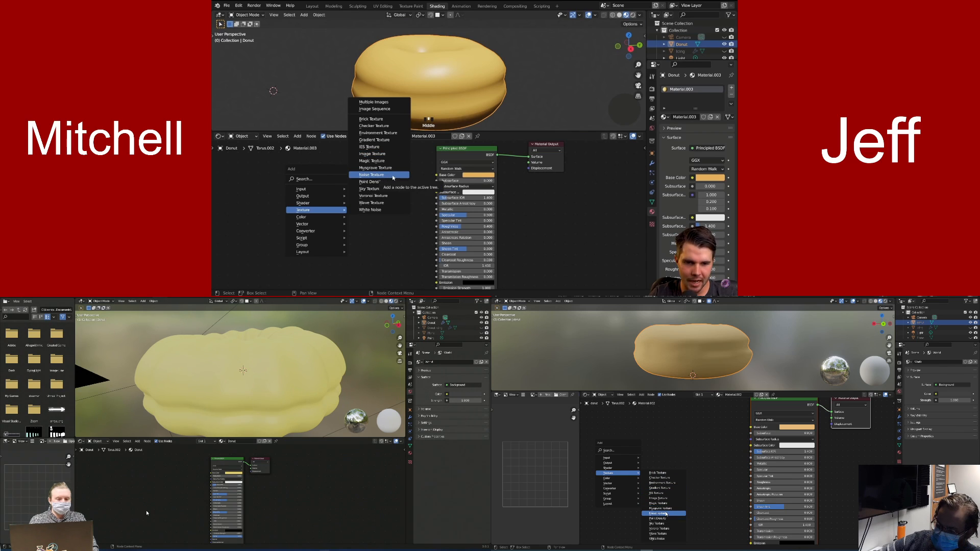
pyautogui.click(386, 175)
pyautogui.click(356, 176)
pyautogui.moveTo(355, 175)
pyautogui.mouseDown()
pyautogui.moveTo(388, 179)
pyautogui.moveTo(371, 174)
pyautogui.mouseUp()
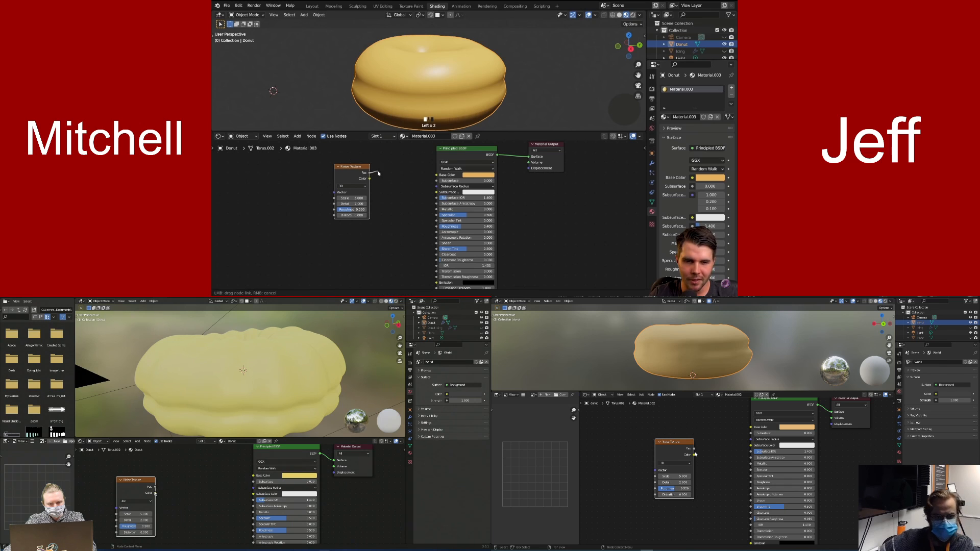
# Connect the main Noise Texture's Color output to the Principled BSDF's Base Color and raise the noise scale to about 14
pyautogui.moveTo(370, 179); pyautogui.dragTo(435, 176)
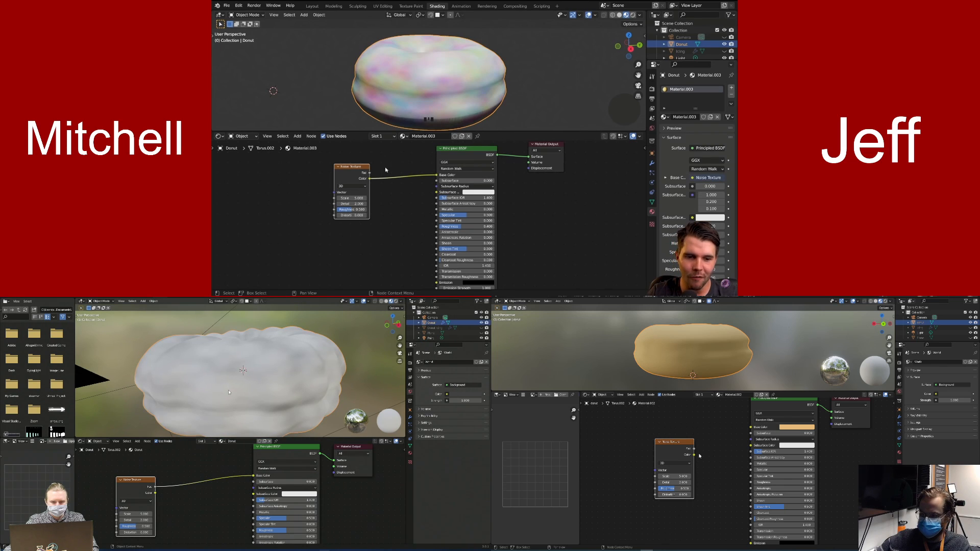
pyautogui.moveTo(436, 93); pyautogui.dragTo(492, 87, button='middle')
pyautogui.moveTo(423, 77); pyautogui.dragTo(421, 97, button='middle')
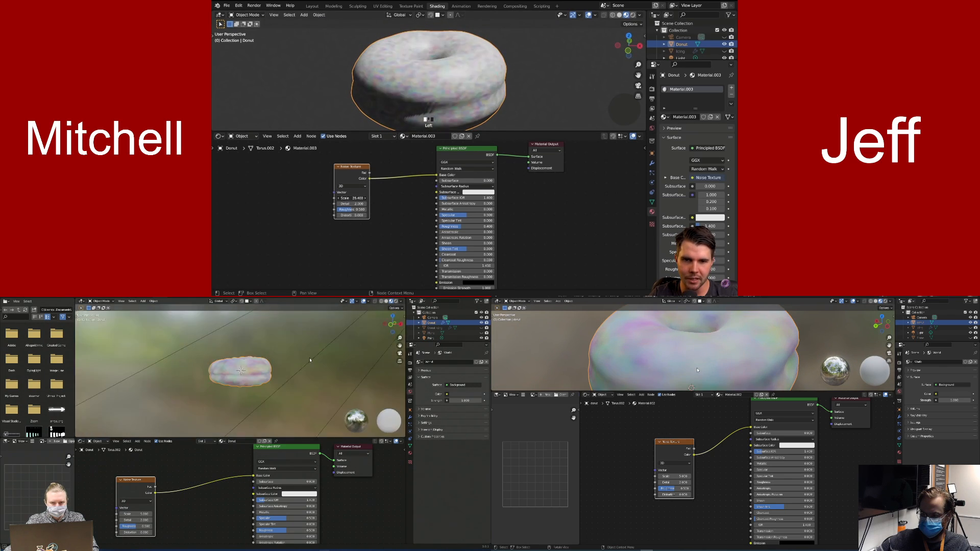
pyautogui.moveTo(349, 198); pyautogui.dragTo(437, 174)
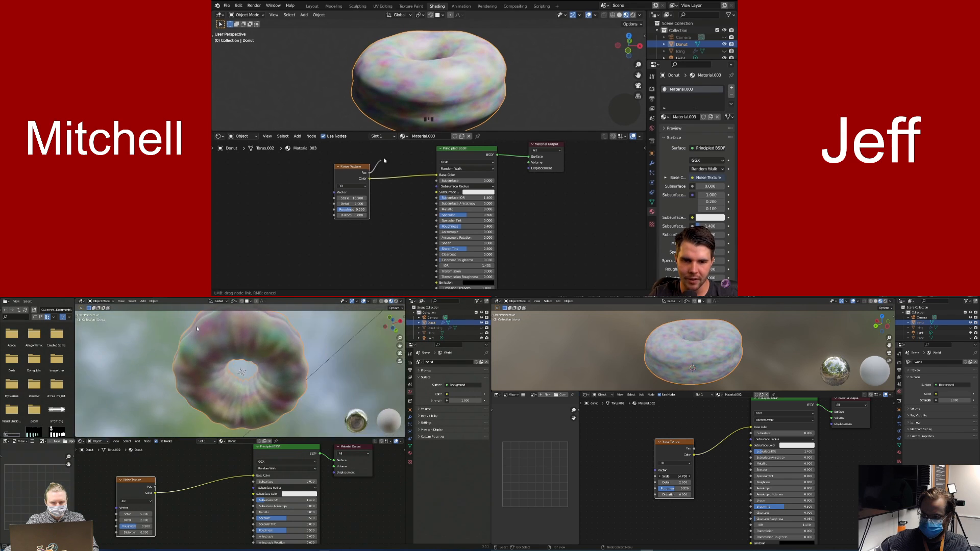
pyautogui.moveTo(351, 198); pyautogui.dragTo(439, 175)
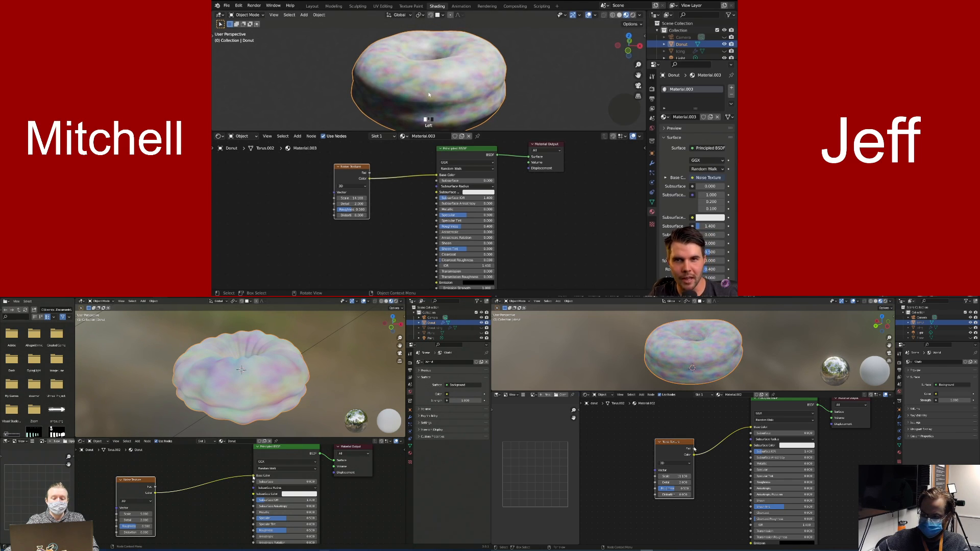
# Cut the Noise Texture's Color link and connect its Fac output to Base Color instead, practising detaching and reconnecting the link
pyautogui.keyDown('ctrl'); pyautogui.moveTo(391, 179); pyautogui.dragTo(438, 186, button='right'); pyautogui.keyUp('ctrl')
pyautogui.moveTo(436, 174); pyautogui.dragTo(370, 173)
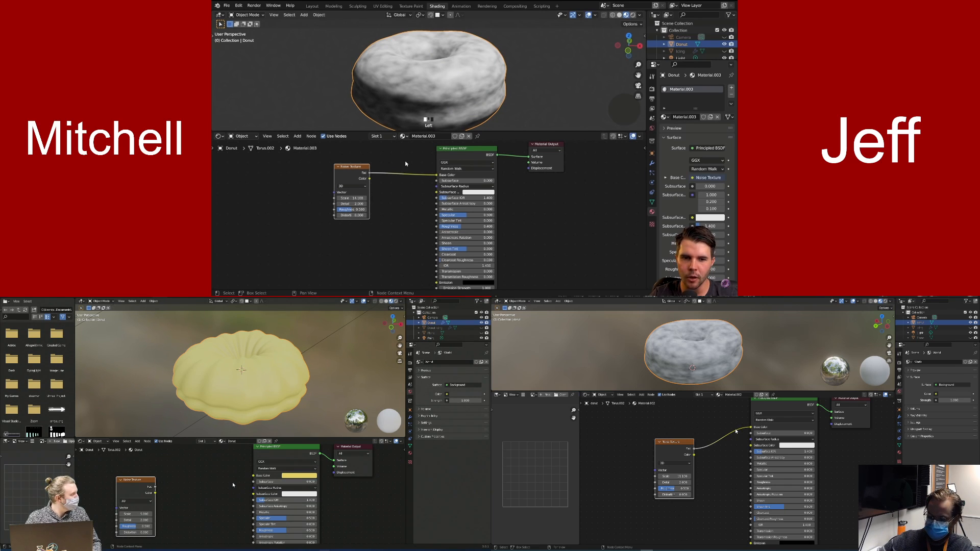
pyautogui.moveTo(438, 176); pyautogui.dragTo(285, 235)
pyautogui.moveTo(369, 174); pyautogui.dragTo(437, 175)
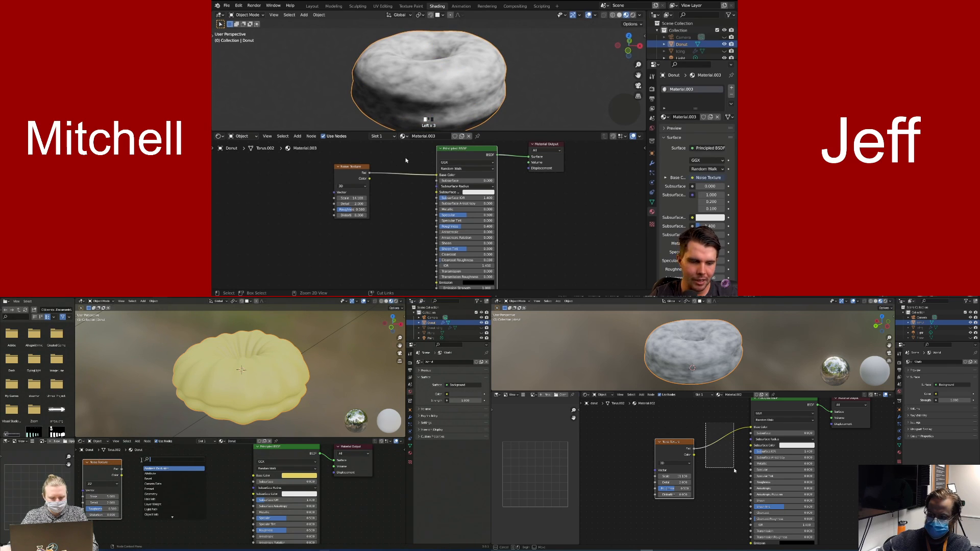
pyautogui.keyDown('ctrl'); pyautogui.moveTo(401, 161); pyautogui.dragTo(392, 214, button='right'); pyautogui.keyUp('ctrl')
pyautogui.moveTo(372, 175); pyautogui.dragTo(437, 174)
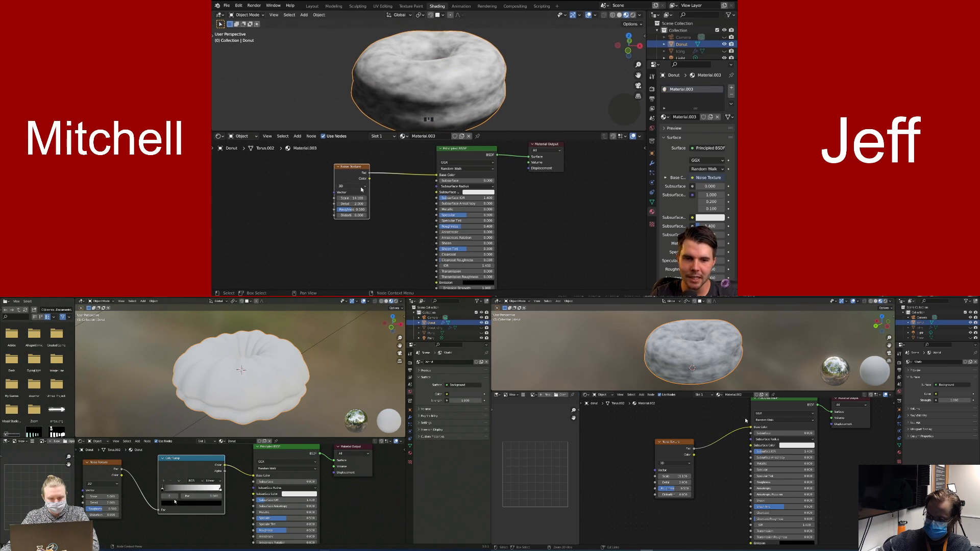
# Move the Noise Texture away from the Principled BSDF and insert a ColorRamp node on the link between them
pyautogui.moveTo(403, 187); pyautogui.dragTo(412, 189, button='middle')
pyautogui.moveTo(354, 176); pyautogui.dragTo(308, 178)
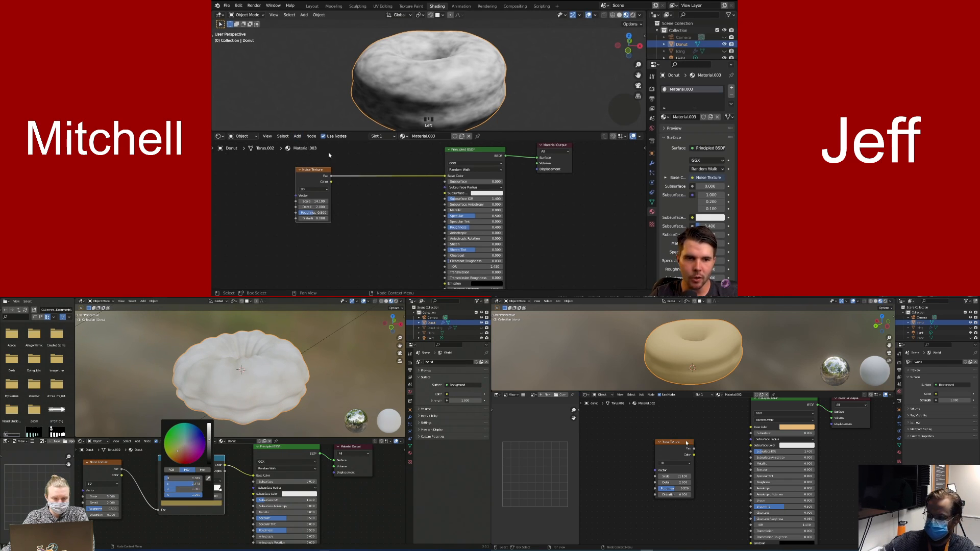
pyautogui.click(296, 136)
pyautogui.moveTo(330, 197)
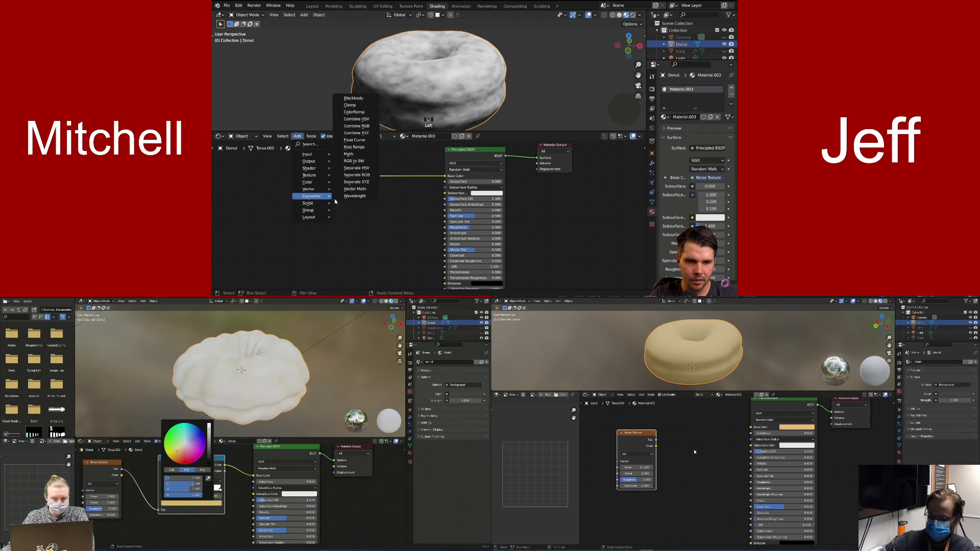
pyautogui.click(375, 117)
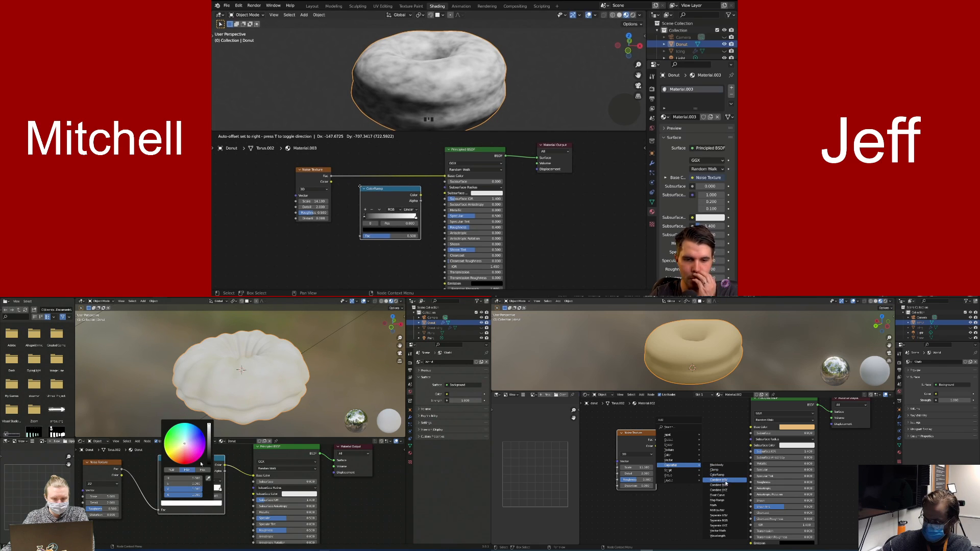
pyautogui.click(363, 166)
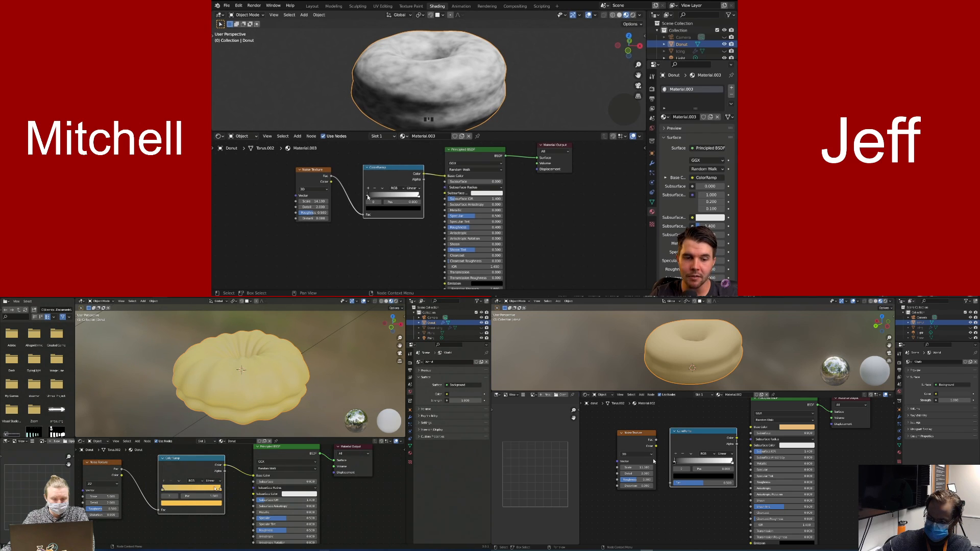
# Bring the ColorRamp's black and white stops close together near the middle of the gradient
pyautogui.moveTo(419, 196); pyautogui.dragTo(392, 202)
pyautogui.click(390, 195)
pyautogui.click(387, 196)
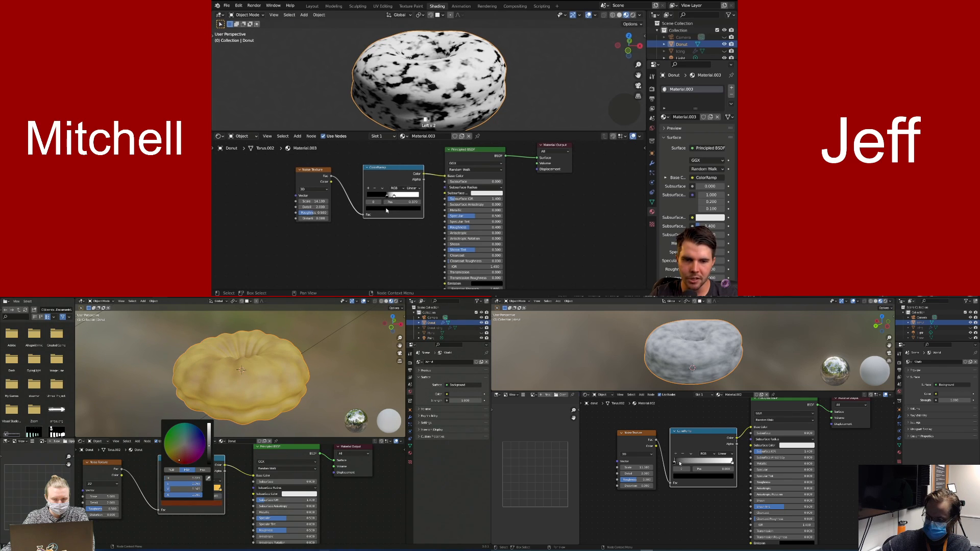
# Recolor the ColorRamp's black stop pinkish red and its white stop bright green
pyautogui.click(389, 208)
pyautogui.click(409, 149)
pyautogui.moveTo(410, 150); pyautogui.dragTo(409, 135)
pyautogui.click(391, 168)
pyautogui.click(394, 196)
pyautogui.click(393, 209)
pyautogui.click(375, 145)
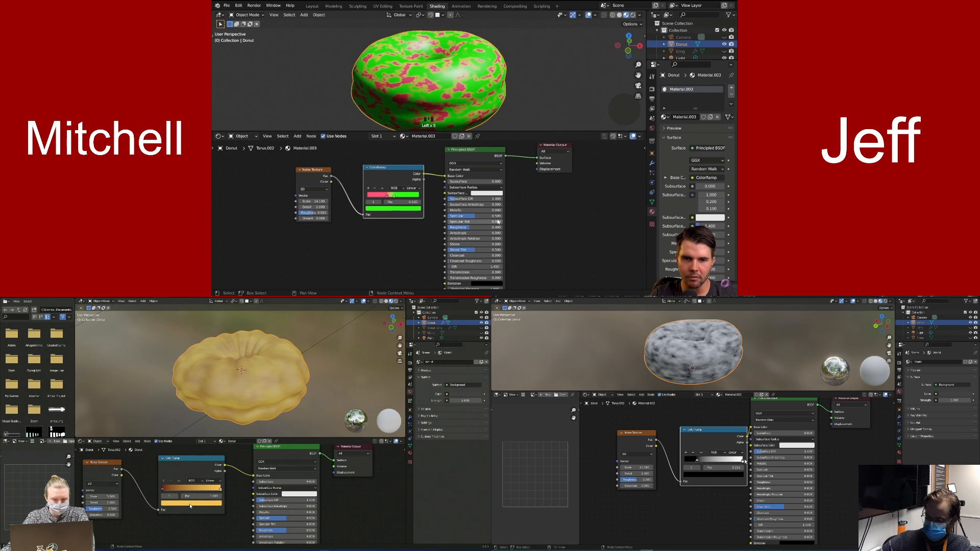
# Recolor the ColorRamp's pinkish red stop pale yellow and move it to the start of the gradient
pyautogui.click(387, 197)
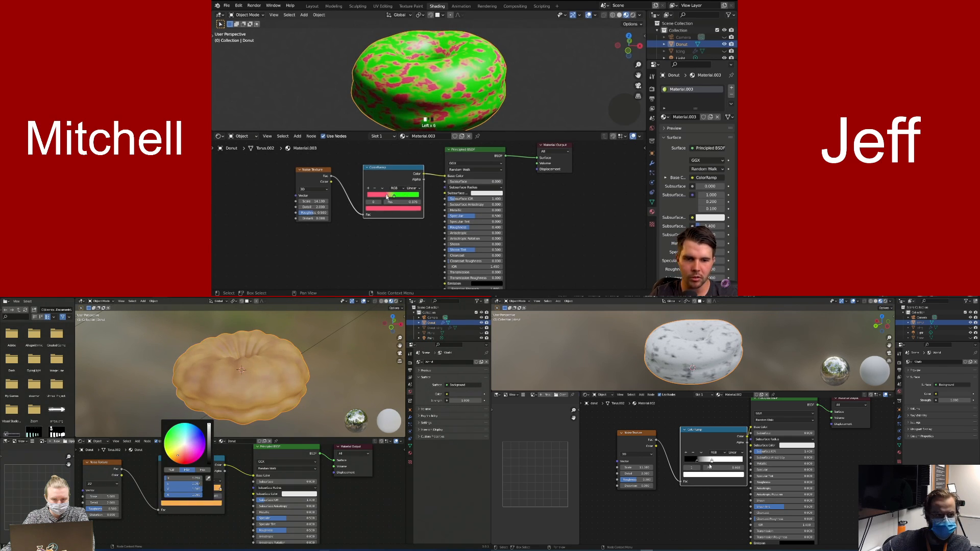
pyautogui.click(390, 209)
pyautogui.click(382, 162)
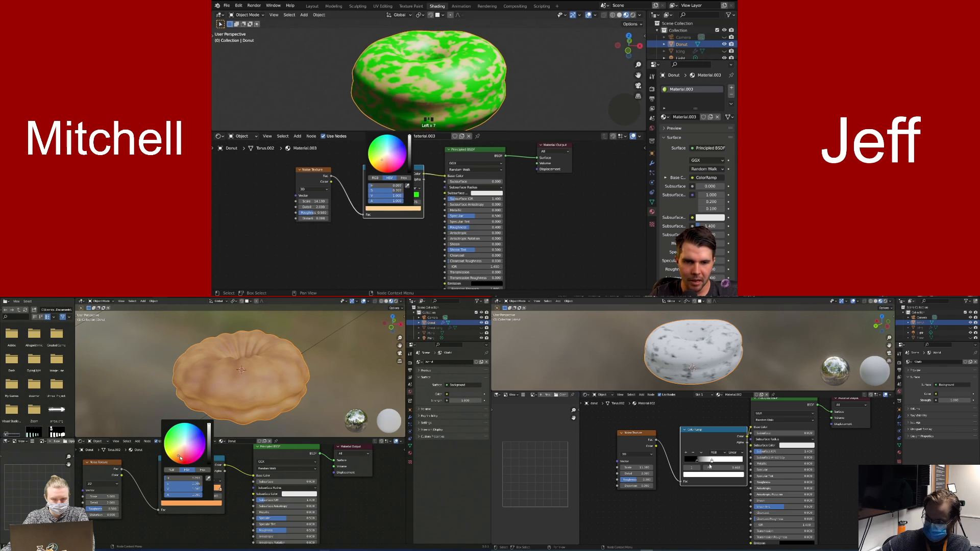
pyautogui.moveTo(387, 196); pyautogui.dragTo(367, 197)
# Move the ColorRamp's green stop to the end of the gradient and recolor it toasted brown
pyautogui.click(394, 196)
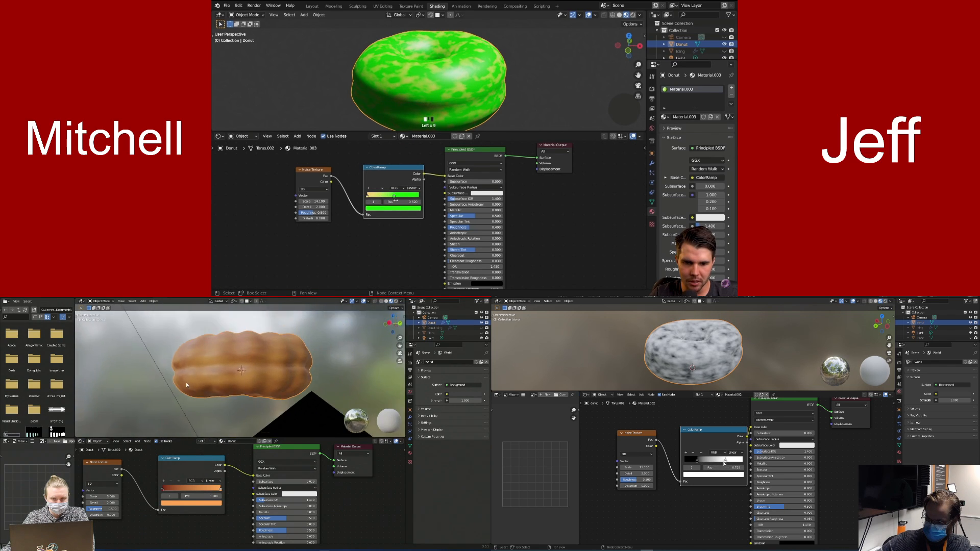
pyautogui.click(400, 209)
pyautogui.click(386, 156)
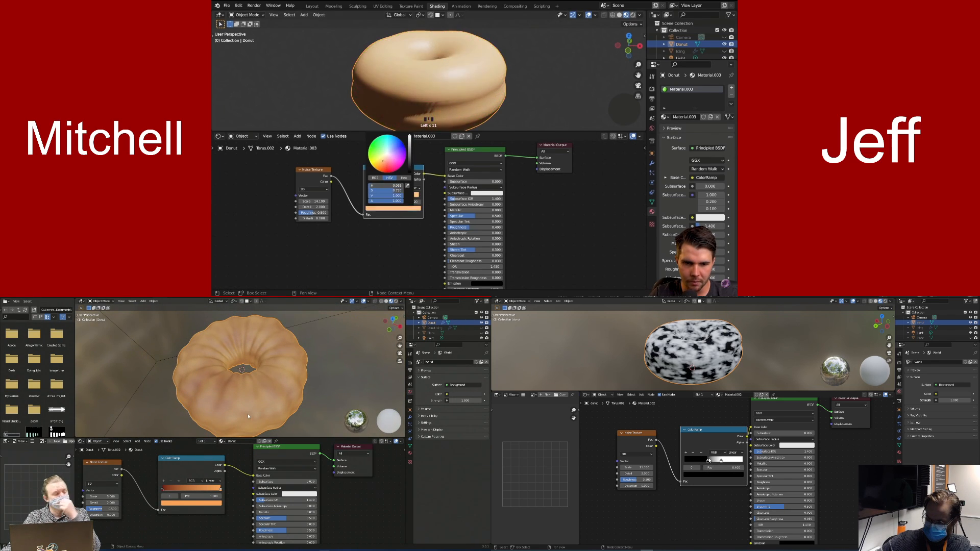
pyautogui.moveTo(394, 196); pyautogui.dragTo(419, 195)
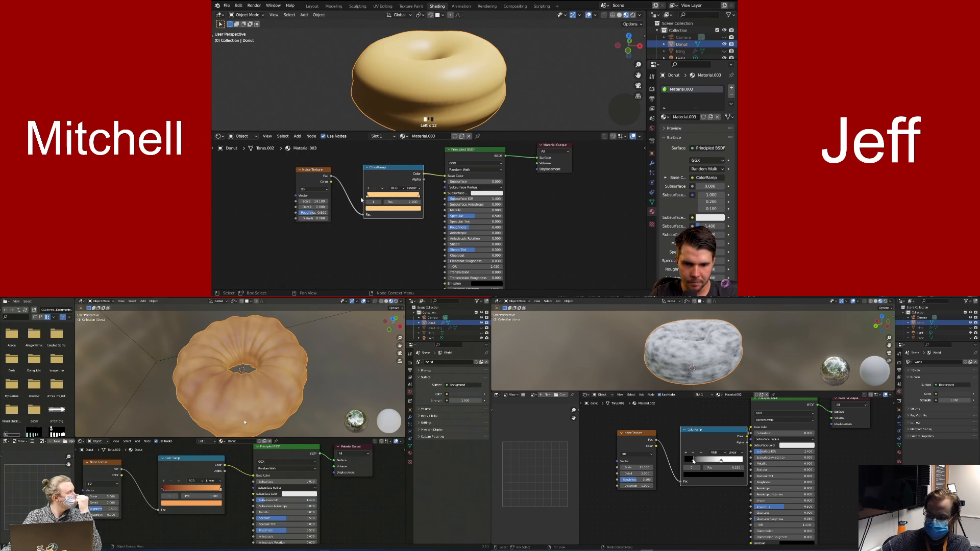
pyautogui.click(400, 208)
pyautogui.moveTo(409, 139)
pyautogui.mouseDown()
pyautogui.moveTo(410, 157)
pyautogui.moveTo(409, 147)
pyautogui.mouseUp()
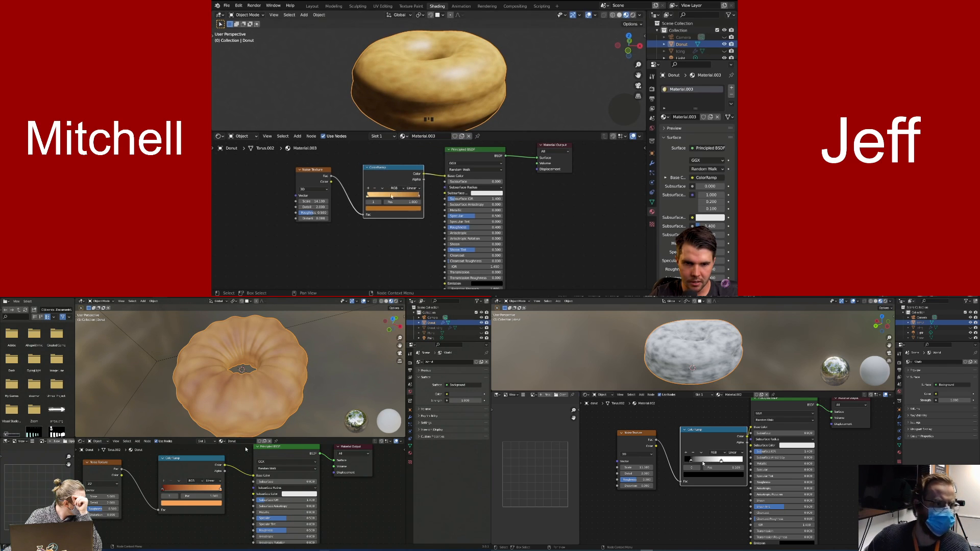
# Shift the ColorRamp's pale yellow stop inward to about 0.236 and compare the donut with the reference photo
pyautogui.moveTo(370, 198); pyautogui.dragTo(384, 197)
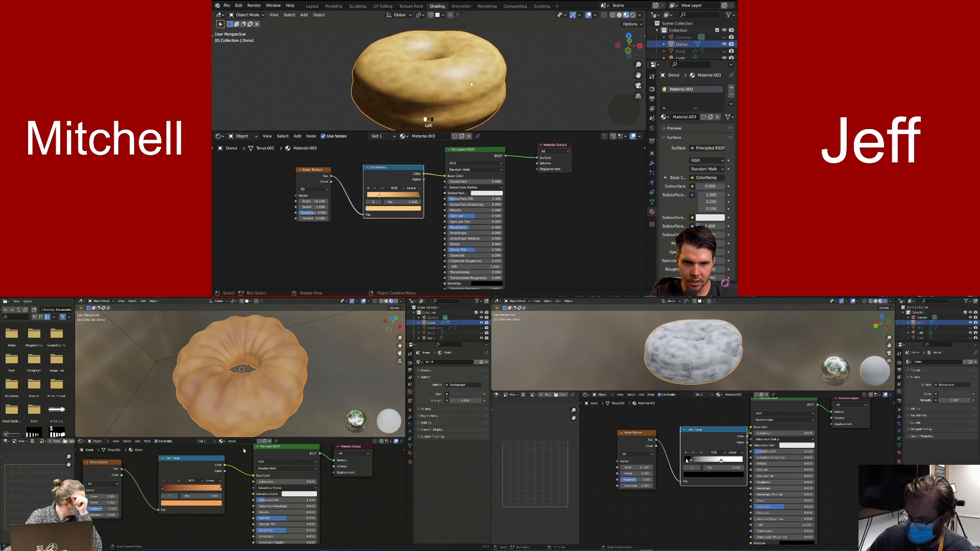
pyautogui.scroll(-3, 470, 81)
pyautogui.hotkey('alt', 'Tab')
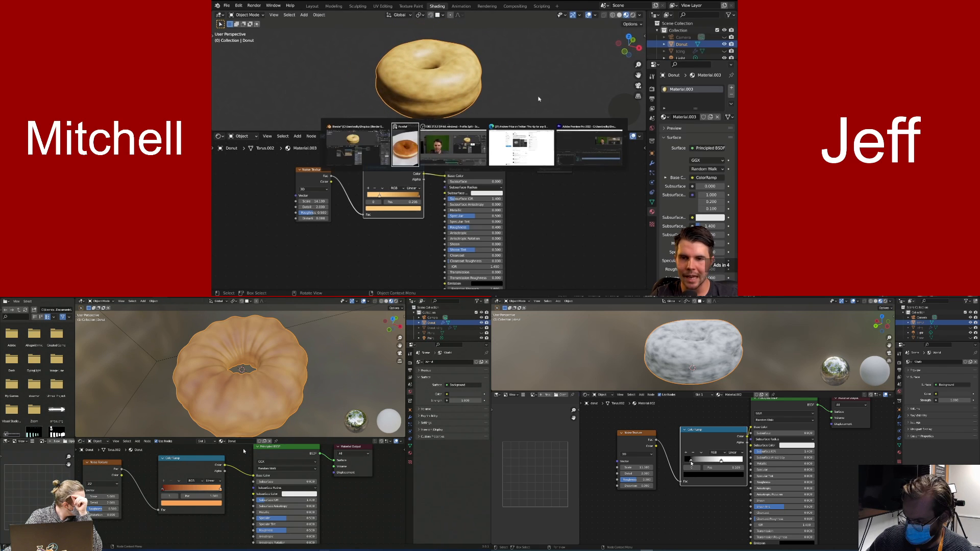
pyautogui.scroll(-2, 649, 162)
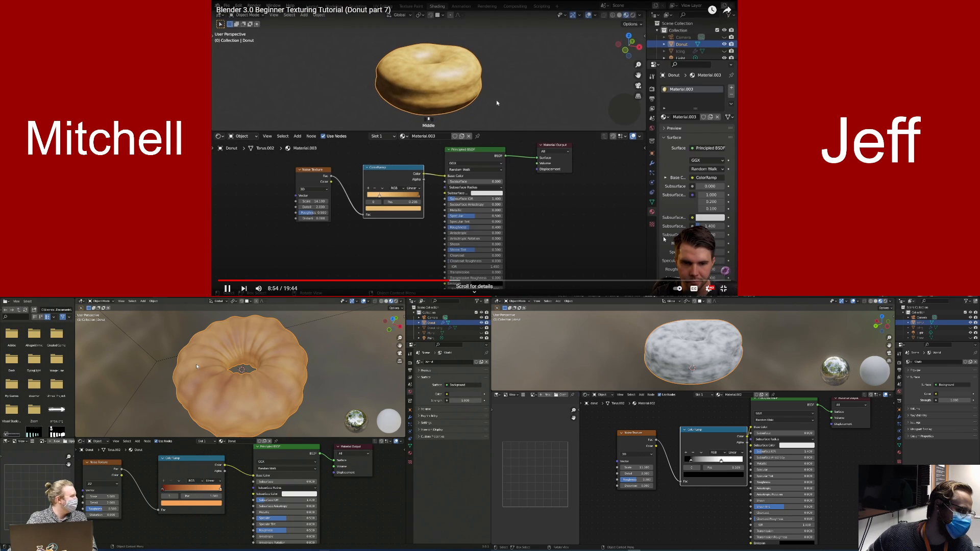
pyautogui.click(590, 204)
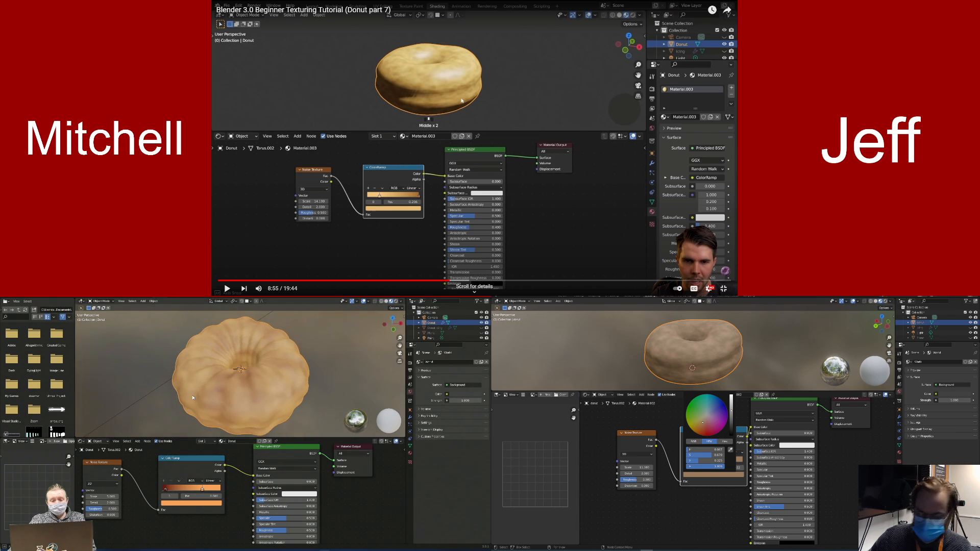
# Recolor the donut's ColorRamp stops in tan and brown and bring the stops closer together on the gradient
pyautogui.moveTo(252, 367); pyautogui.dragTo(208, 337, button='middle')
pyautogui.scroll(2, 723, 416)
pyautogui.moveTo(708, 428); pyautogui.dragTo(703, 422)
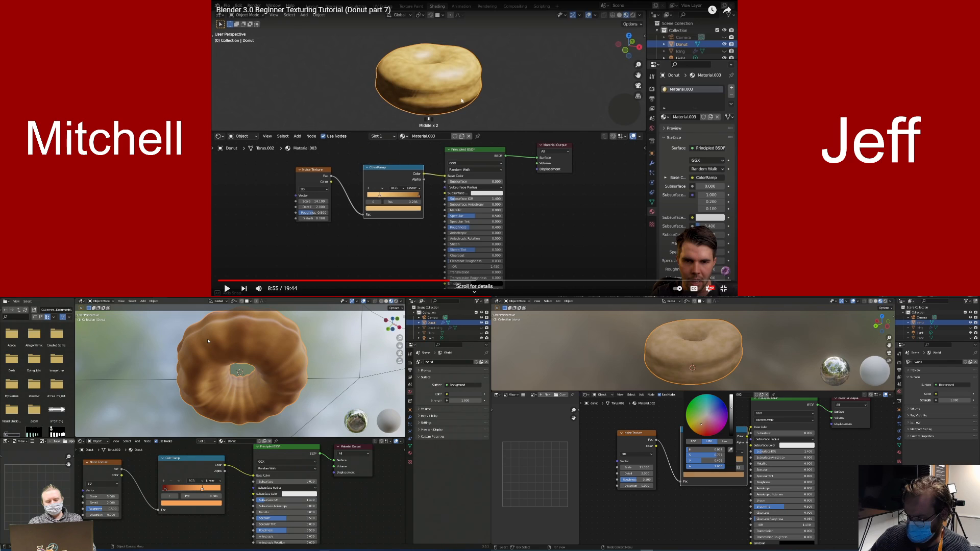
pyautogui.moveTo(699, 434); pyautogui.dragTo(699, 425)
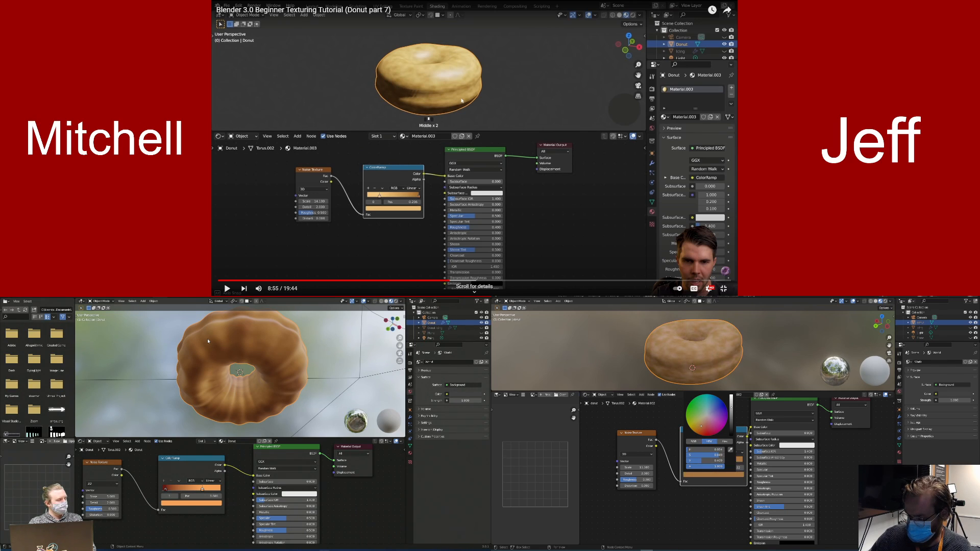
pyautogui.click(691, 460)
pyautogui.click(722, 459)
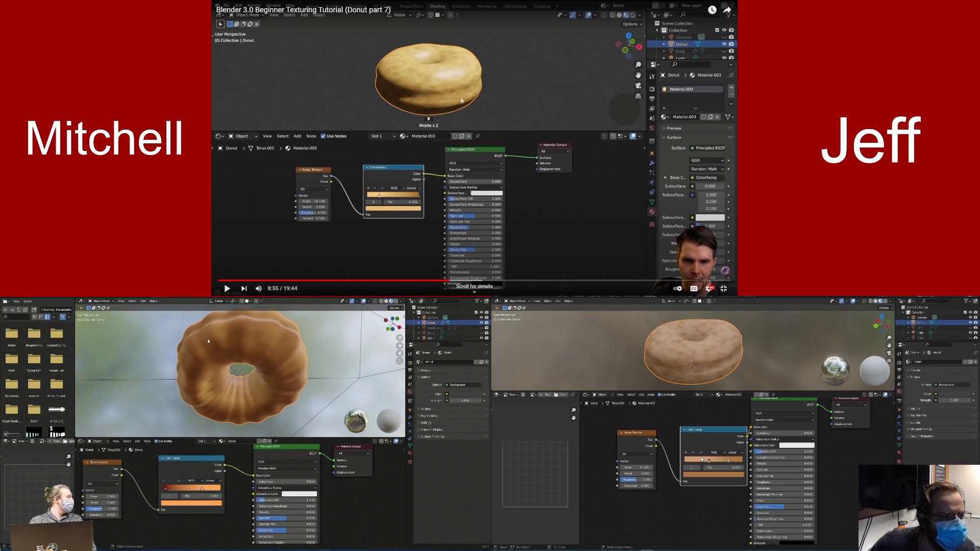
pyautogui.click(707, 461)
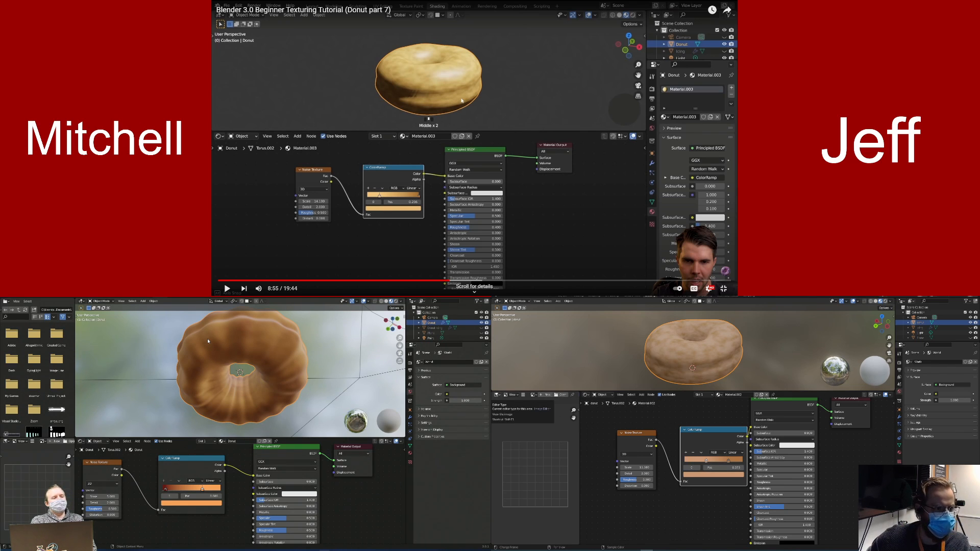
pyautogui.click(586, 171)
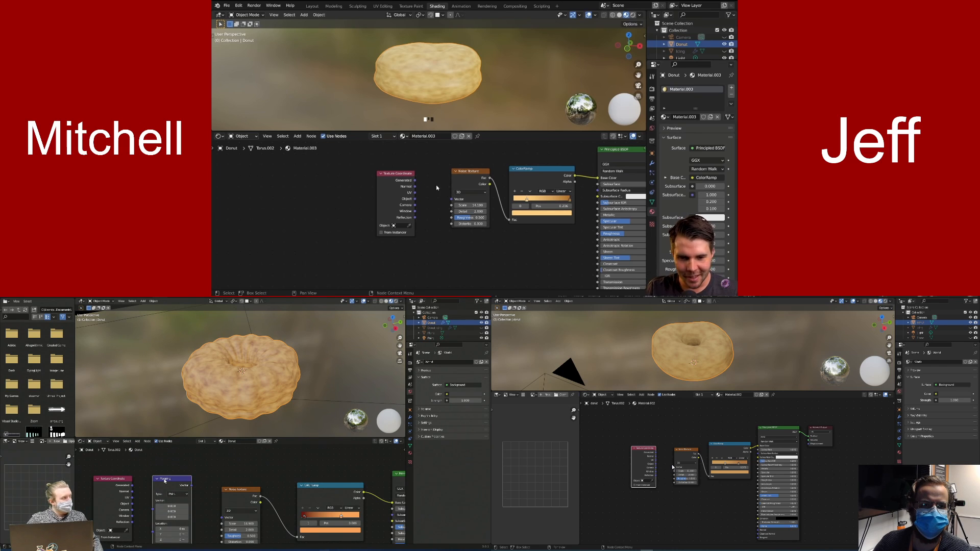
# Connect the Texture Coordinate node's Generated output to the Noise Texture's Vector input
pyautogui.moveTo(415, 180); pyautogui.dragTo(451, 199)
pyautogui.moveTo(584, 185); pyautogui.dragTo(532, 167, button='middle')
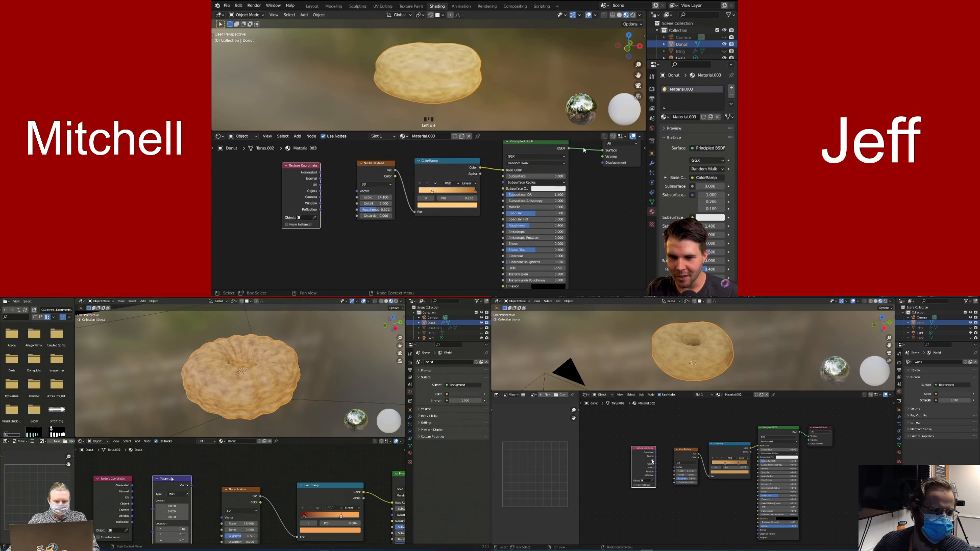
pyautogui.moveTo(393, 186); pyautogui.dragTo(478, 177, button='middle')
pyautogui.scroll(-1, 134, 501)
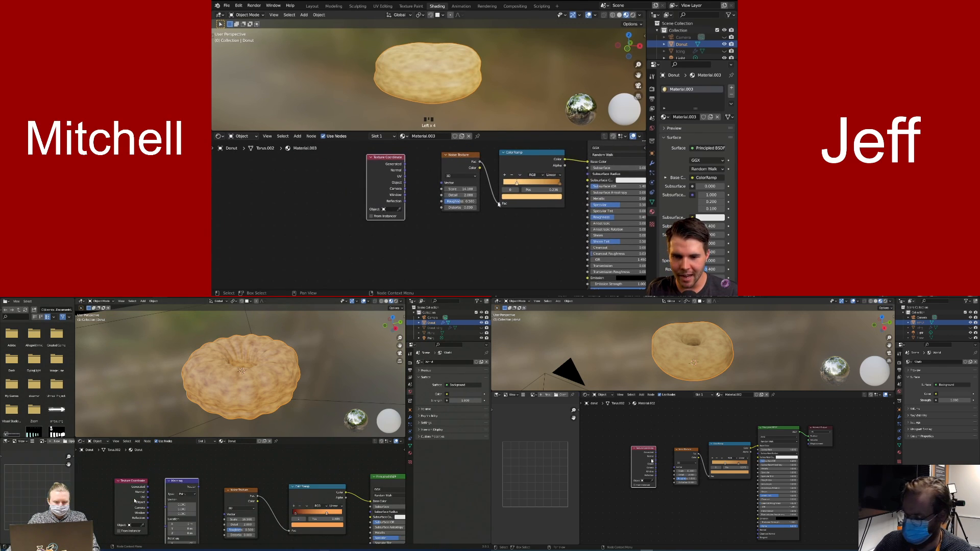
pyautogui.moveTo(141, 498); pyautogui.dragTo(223, 516)
pyautogui.moveTo(479, 162); pyautogui.dragTo(499, 203)
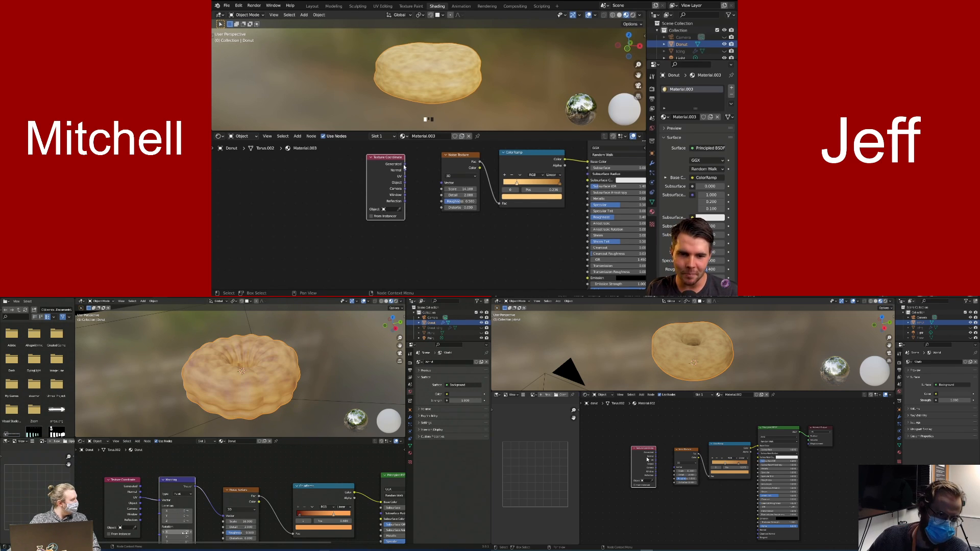
pyautogui.click(448, 184)
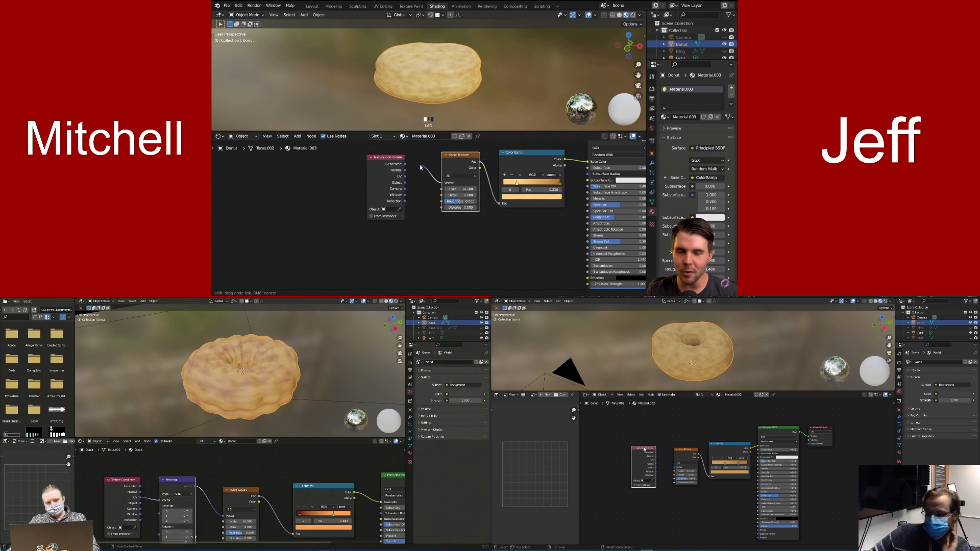
pyautogui.moveTo(441, 182); pyautogui.dragTo(411, 167)
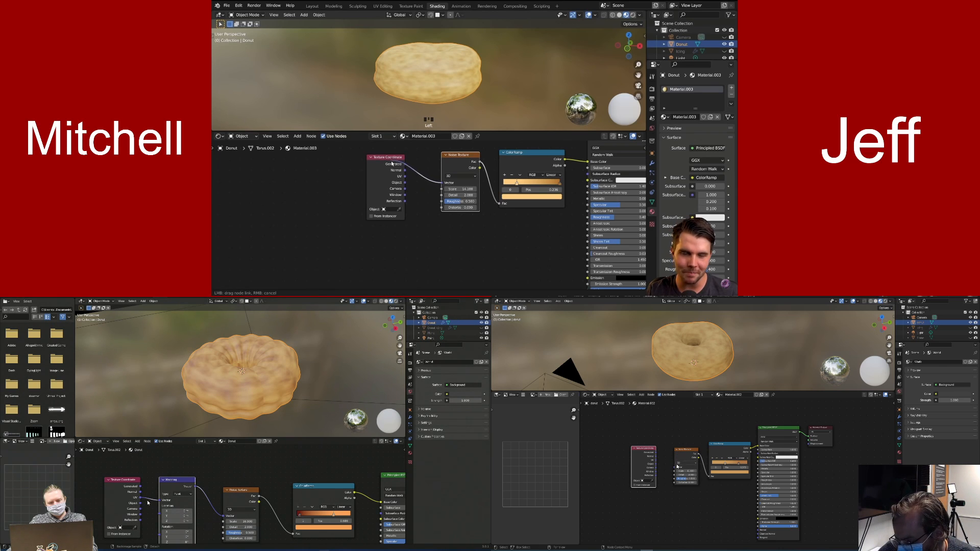
pyautogui.moveTo(403, 178); pyautogui.dragTo(405, 164)
pyautogui.scroll(2, 445, 94)
pyautogui.scroll(1, 446, 97)
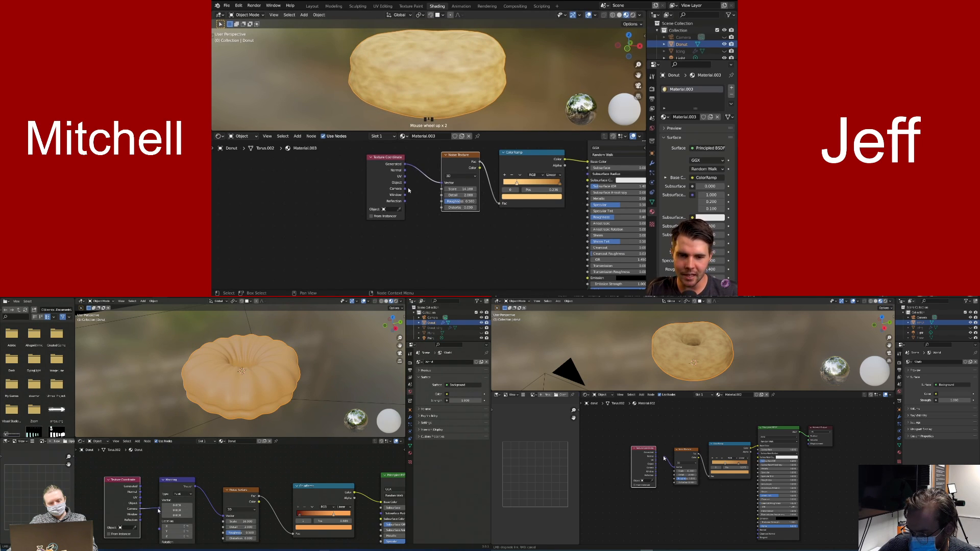
# Feed the Noise Texture's Vector from the Texture Coordinate's Object output and raise the noise Scale well above 100
pyautogui.moveTo(405, 183); pyautogui.dragTo(442, 182)
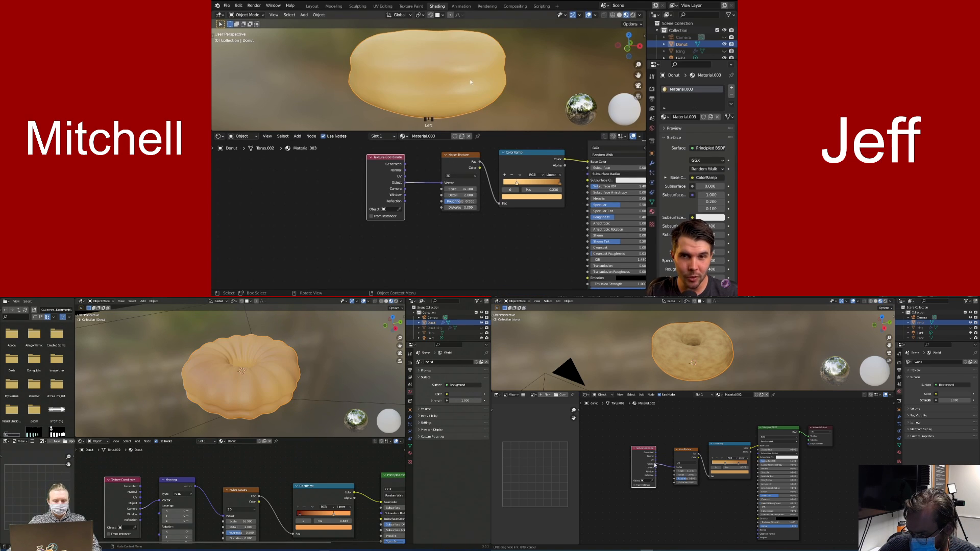
pyautogui.moveTo(470, 87)
pyautogui.mouseDown(button='middle')
pyautogui.moveTo(383, 91)
pyautogui.moveTo(463, 90)
pyautogui.mouseUp(button='middle')
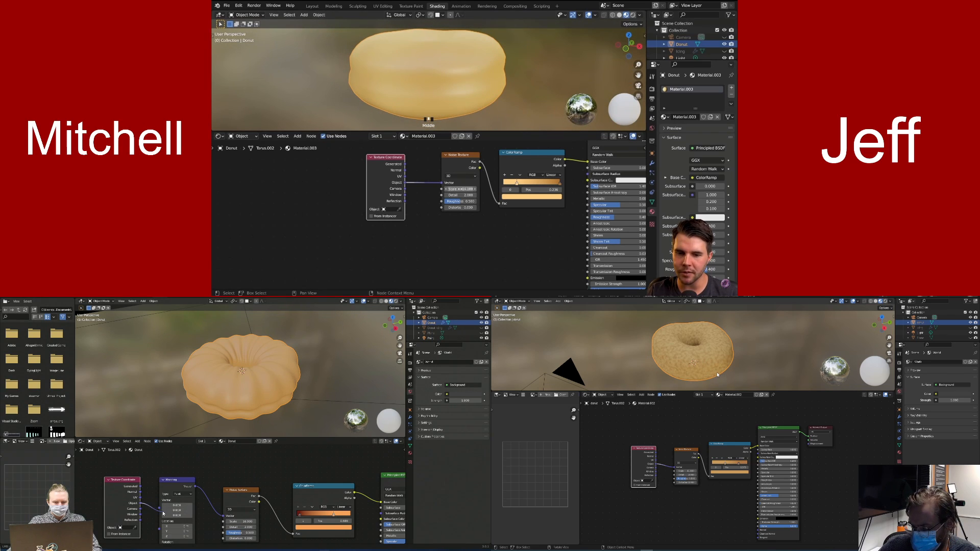
pyautogui.moveTo(447, 189); pyautogui.dragTo(518, 189)
pyautogui.moveTo(484, 84)
pyautogui.mouseDown(button='middle')
pyautogui.moveTo(484, 103)
pyautogui.moveTo(452, 74)
pyautogui.moveTo(500, 79)
pyautogui.moveTo(480, 87)
pyautogui.mouseUp(button='middle')
pyautogui.scroll(-2, 471, 92)
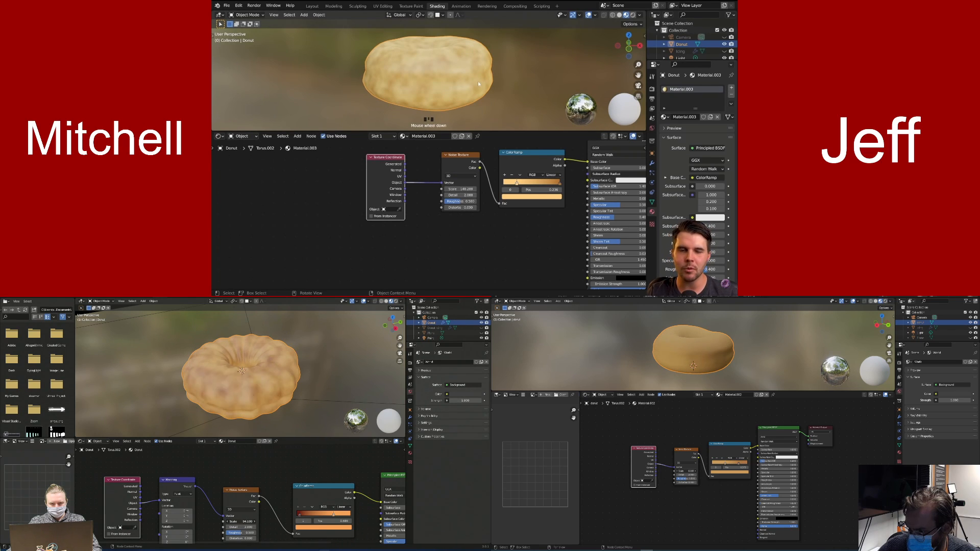
pyautogui.moveTo(479, 82); pyautogui.dragTo(470, 81, button='middle')
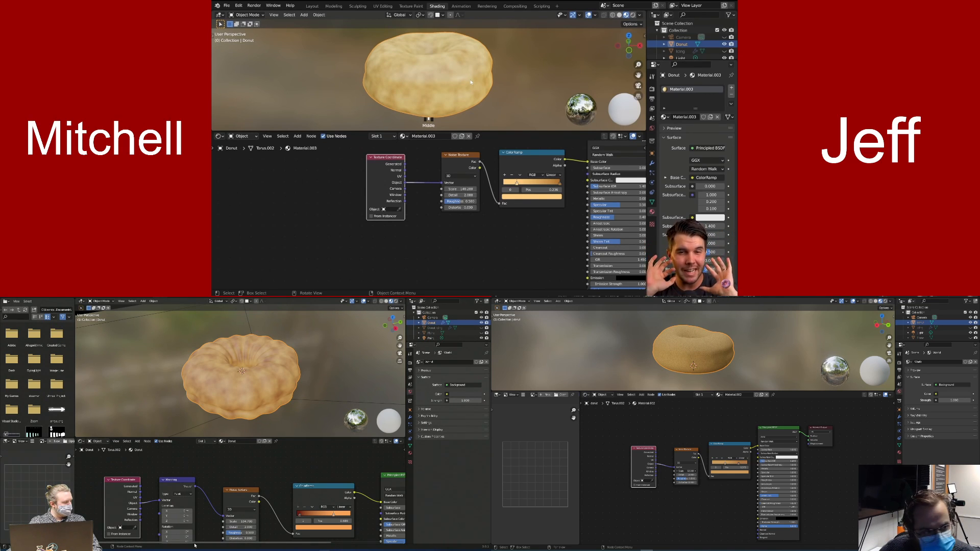
pyautogui.moveTo(470, 81); pyautogui.dragTo(355, 84, button='middle')
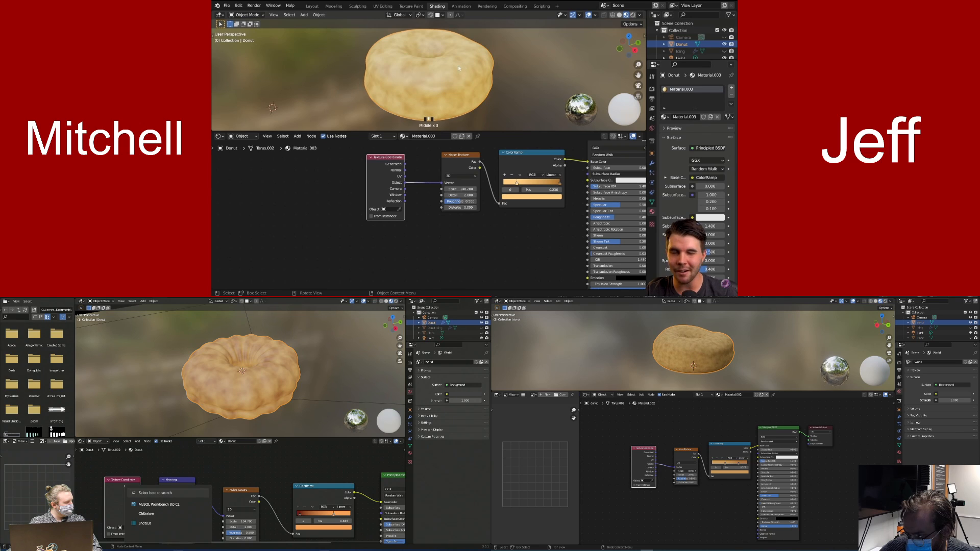
pyautogui.moveTo(452, 57); pyautogui.dragTo(440, 52, button='middle')
# Lower the Noise Texture's Scale in stages to get larger, softer blotches on the donut
pyautogui.moveTo(459, 189); pyautogui.dragTo(454, 188)
pyautogui.moveTo(488, 70); pyautogui.dragTo(434, 84, button='middle')
pyautogui.moveTo(459, 188); pyautogui.dragTo(433, 188)
pyautogui.moveTo(454, 110); pyautogui.dragTo(479, 127, button='middle')
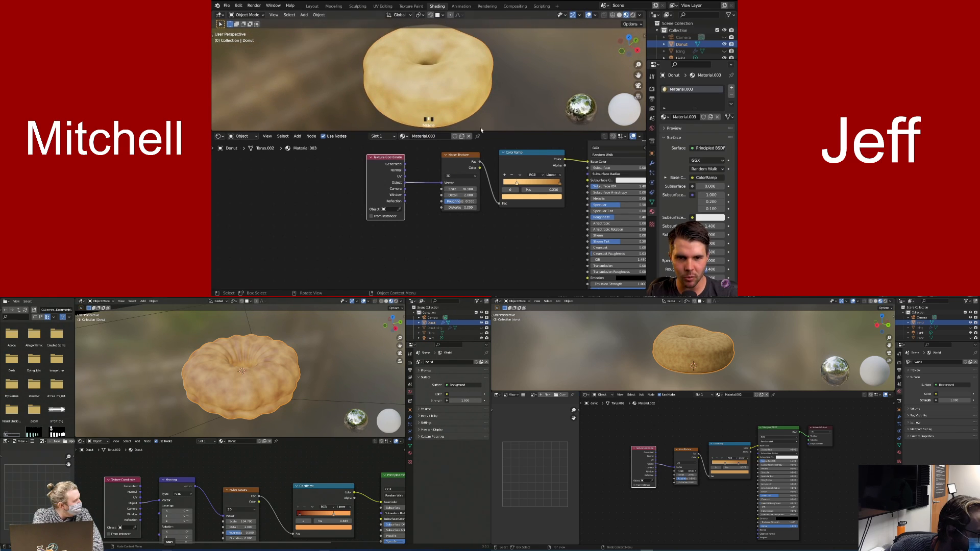
pyautogui.moveTo(459, 189); pyautogui.dragTo(444, 189)
pyautogui.moveTo(478, 123); pyautogui.dragTo(479, 81, button='middle')
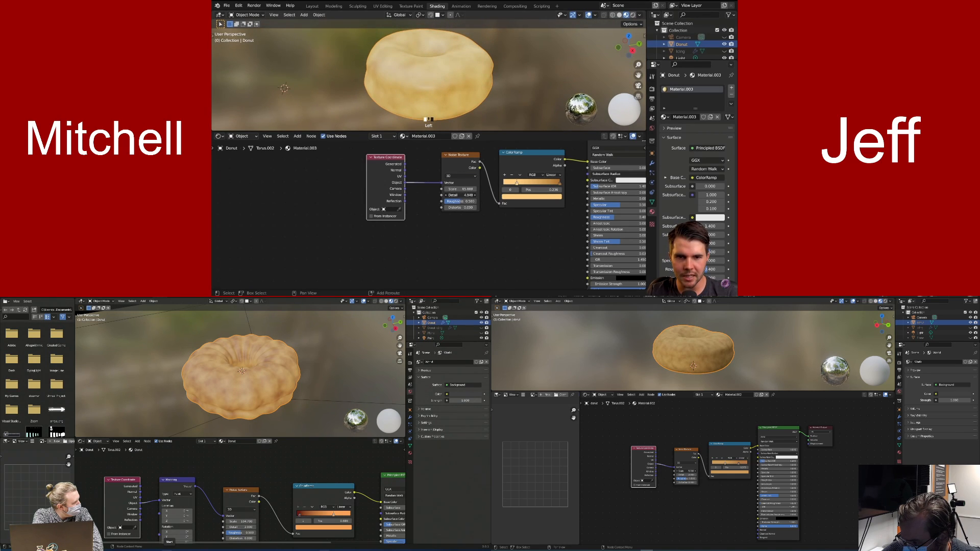
# Adjust the Noise Texture's Detail by lowering it to 0 and raising it slightly again, checking the donut's surface up close
pyautogui.moveTo(466, 197); pyautogui.dragTo(444, 197)
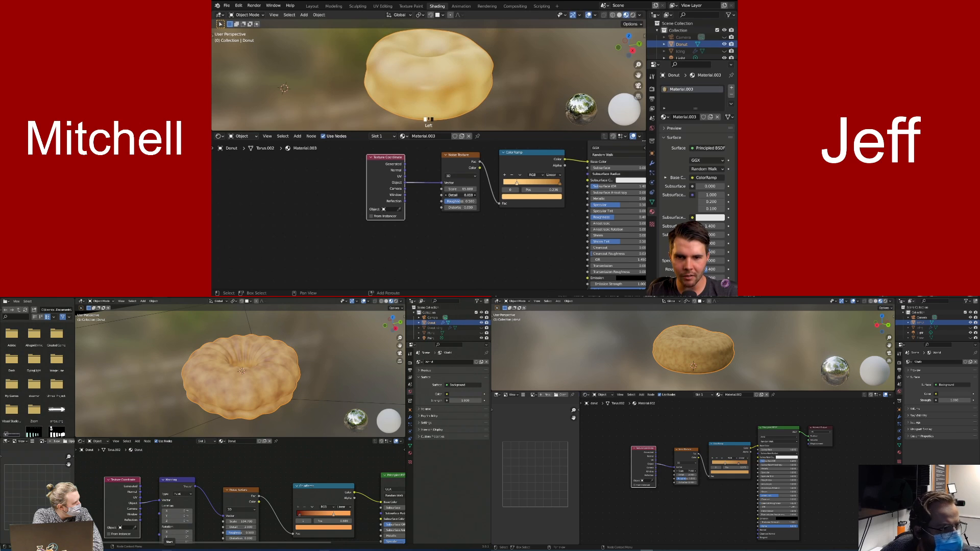
pyautogui.moveTo(471, 102)
pyautogui.mouseDown(button='middle')
pyautogui.moveTo(471, 123)
pyautogui.moveTo(471, 92)
pyautogui.moveTo(475, 118)
pyautogui.mouseUp(button='middle')
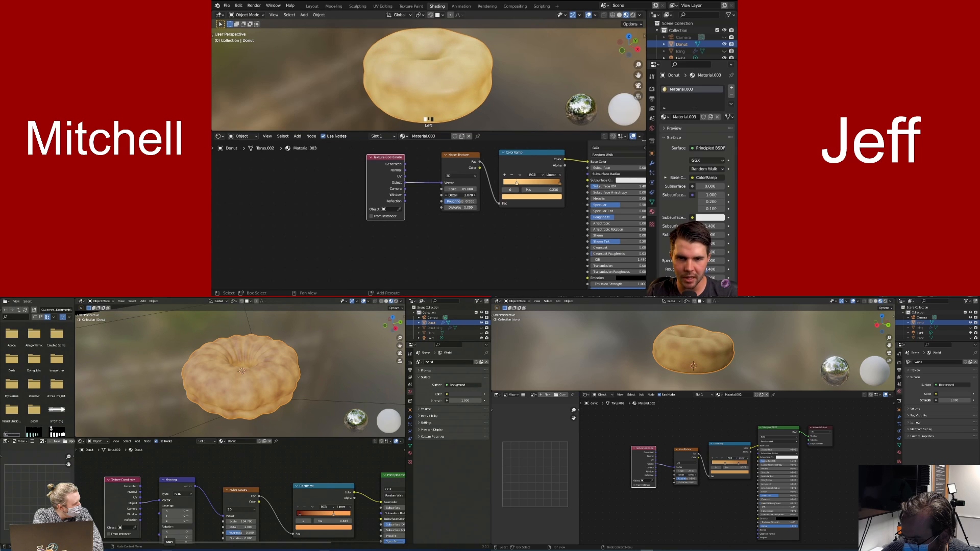
pyautogui.moveTo(460, 195); pyautogui.dragTo(465, 195)
pyautogui.scroll(3, 442, 73)
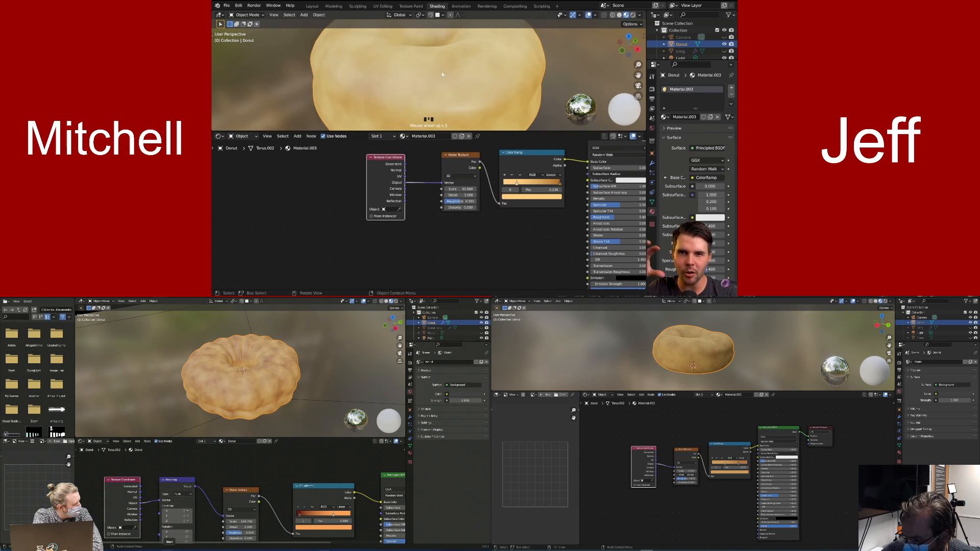
pyautogui.moveTo(459, 195); pyautogui.dragTo(460, 195)
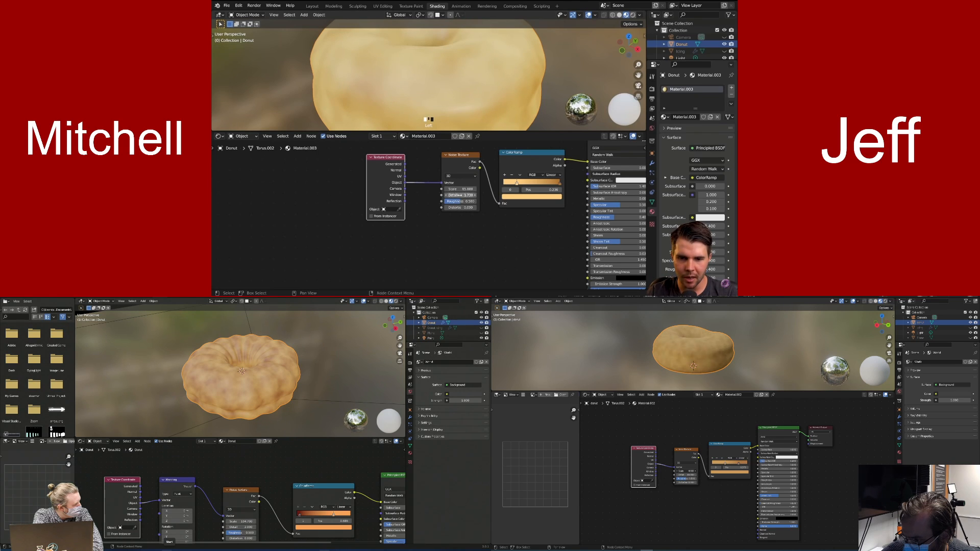
pyautogui.scroll(-3, 500, 217)
pyautogui.scroll(-4, 438, 82)
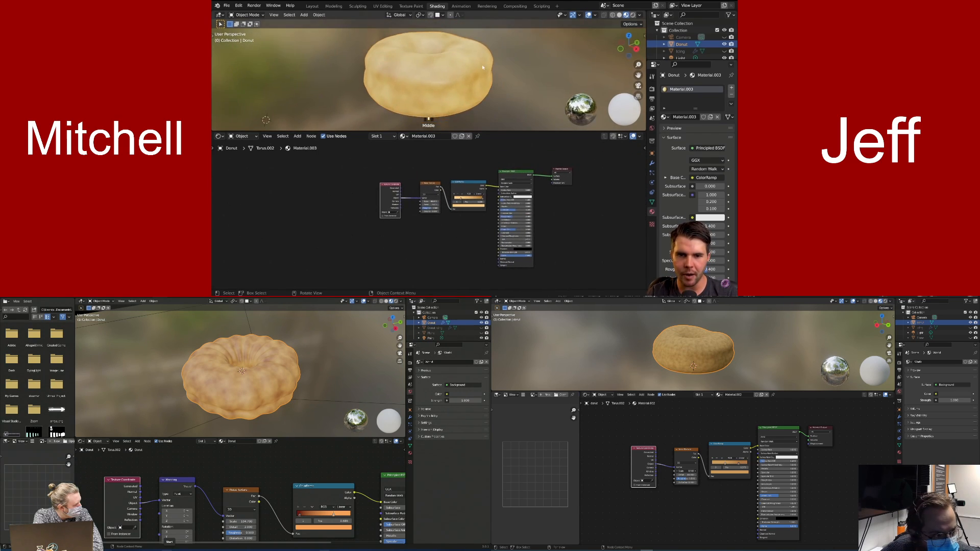
pyautogui.scroll(3, 464, 162)
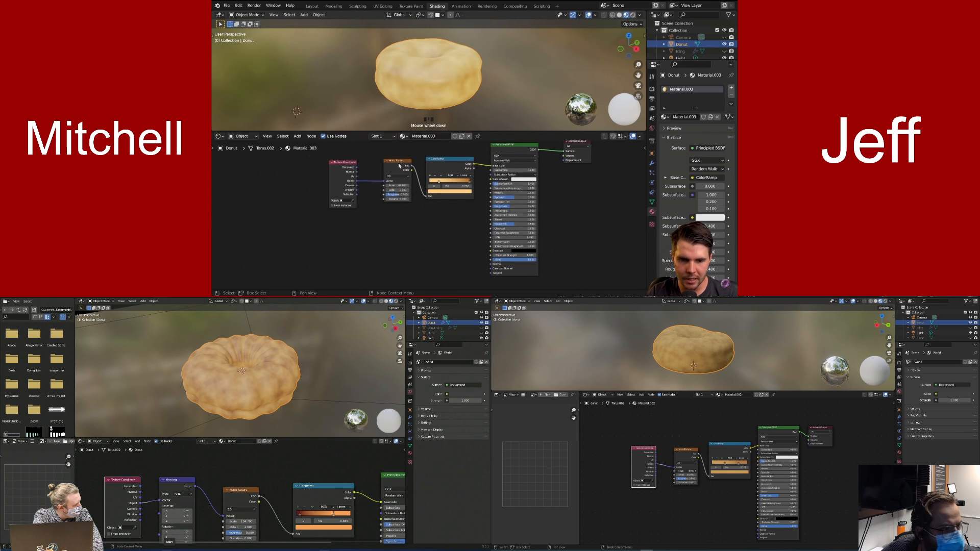
pyautogui.scroll(4, 451, 93)
pyautogui.moveTo(439, 109); pyautogui.dragTo(443, 123, button='middle')
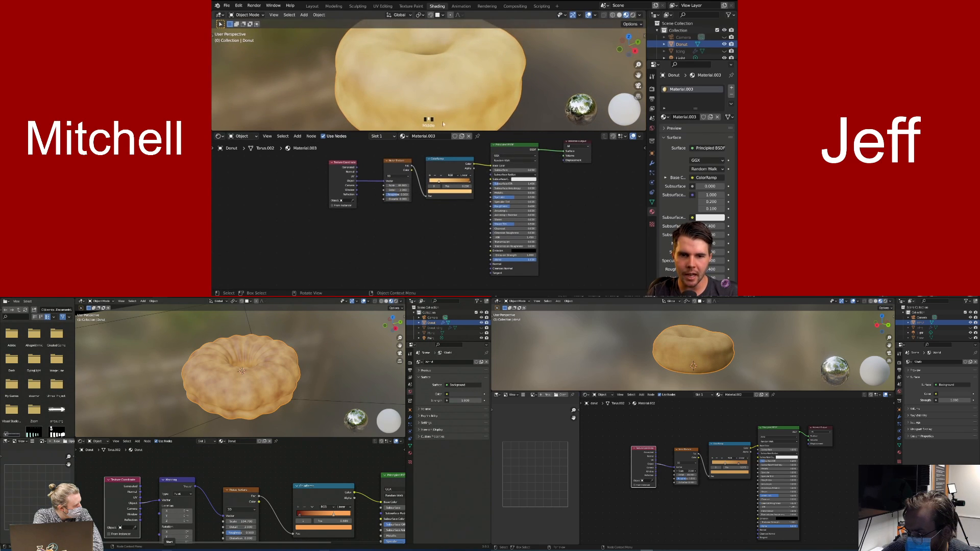
# Reposition the Noise Texture and ColorRamp nodes to tidy the spacing of the dough material's node chain
pyautogui.moveTo(400, 171); pyautogui.dragTo(389, 163)
pyautogui.moveTo(448, 158); pyautogui.dragTo(463, 160)
pyautogui.click(492, 165)
pyautogui.moveTo(475, 215); pyautogui.dragTo(396, 200, button='middle')
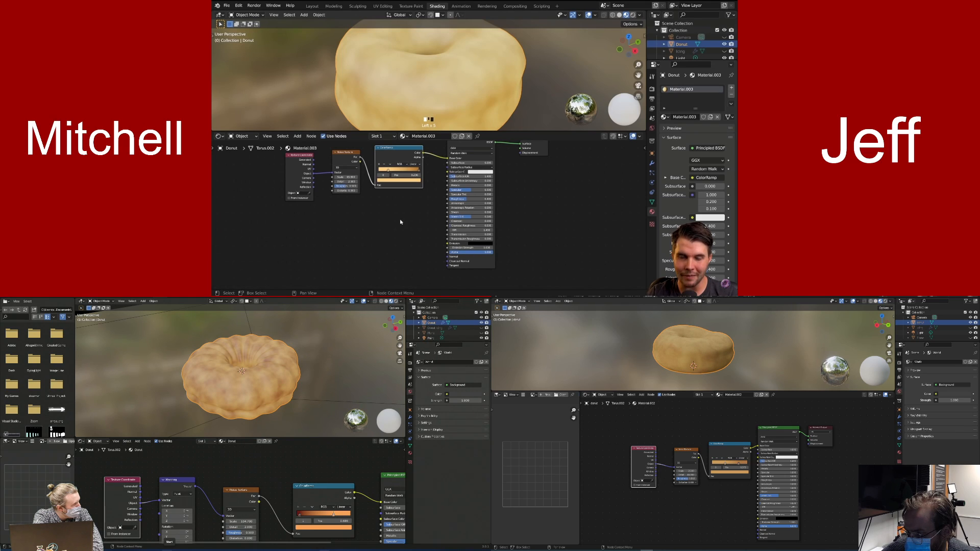
# Switch to the doughnut reference photo and examine the fine surface texture of the dough up close
pyautogui.hotkey('alt', 'Tab')
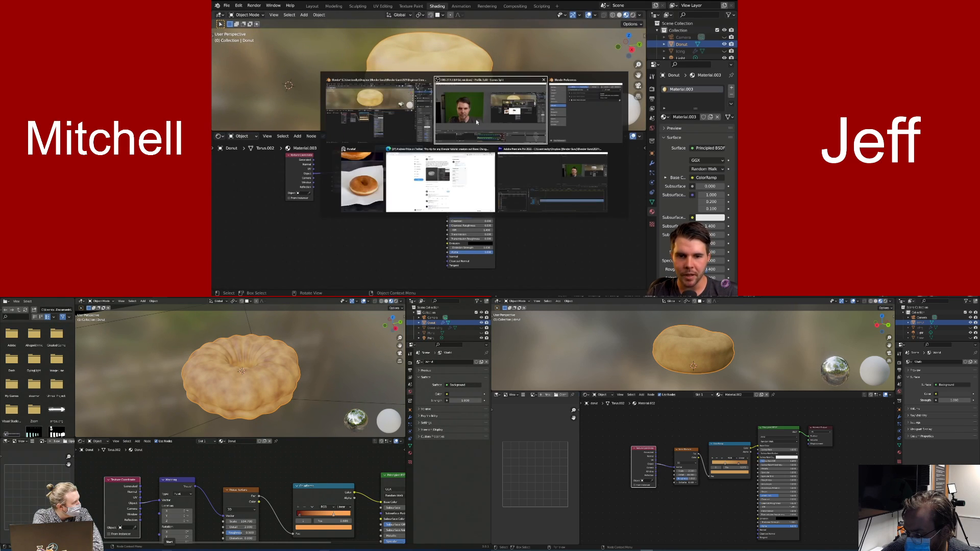
pyautogui.click(364, 189)
pyautogui.scroll(6, 555, 90)
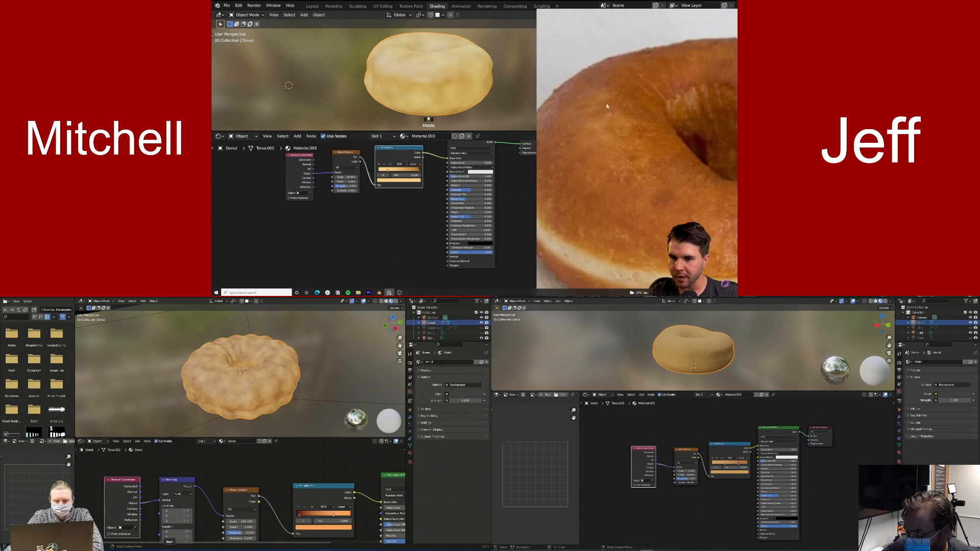
pyautogui.scroll(-4, 632, 56)
pyautogui.scroll(6, 638, 161)
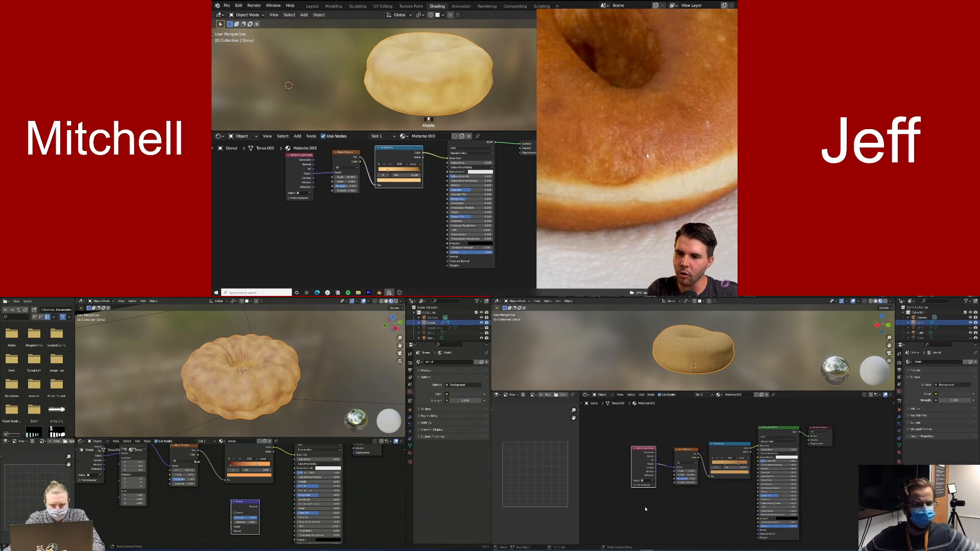
pyautogui.scroll(-4, 646, 147)
pyautogui.scroll(2, 644, 140)
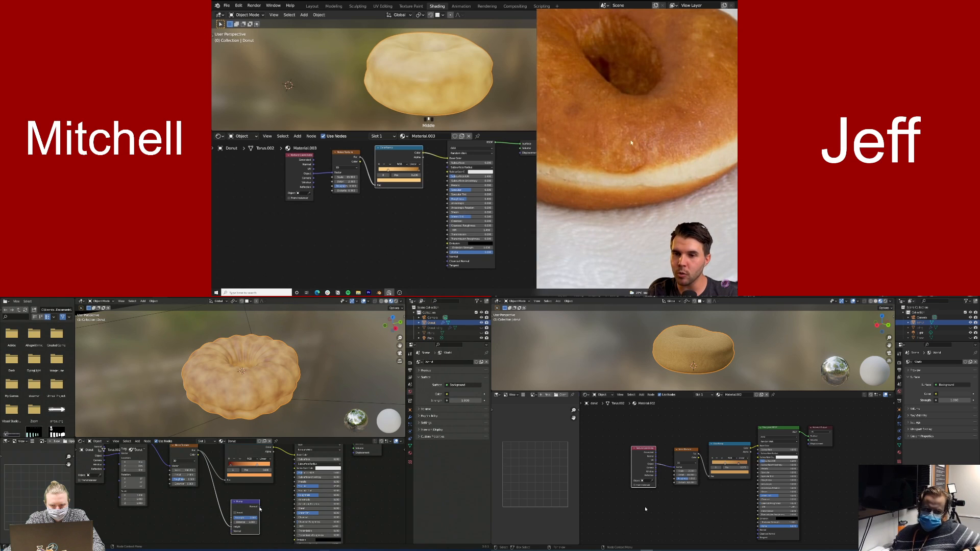
pyautogui.scroll(-3, 655, 149)
pyautogui.scroll(-1, 586, 95)
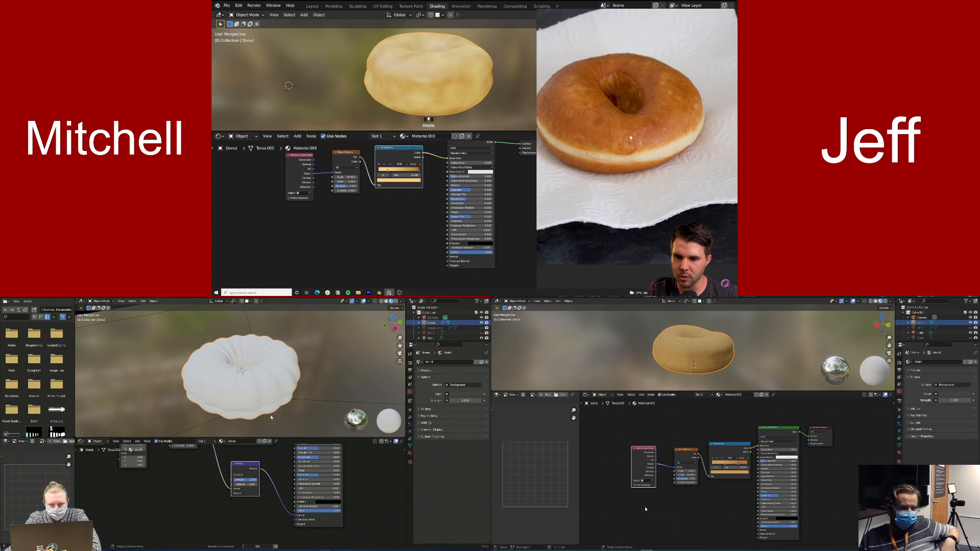
# Examine the Principled BSDF's Normal input and its place relative to the Noise Texture and ColorRamp nodes
pyautogui.click(393, 198)
pyautogui.moveTo(393, 198); pyautogui.dragTo(408, 207, button='middle')
pyautogui.moveTo(384, 153); pyautogui.dragTo(378, 158)
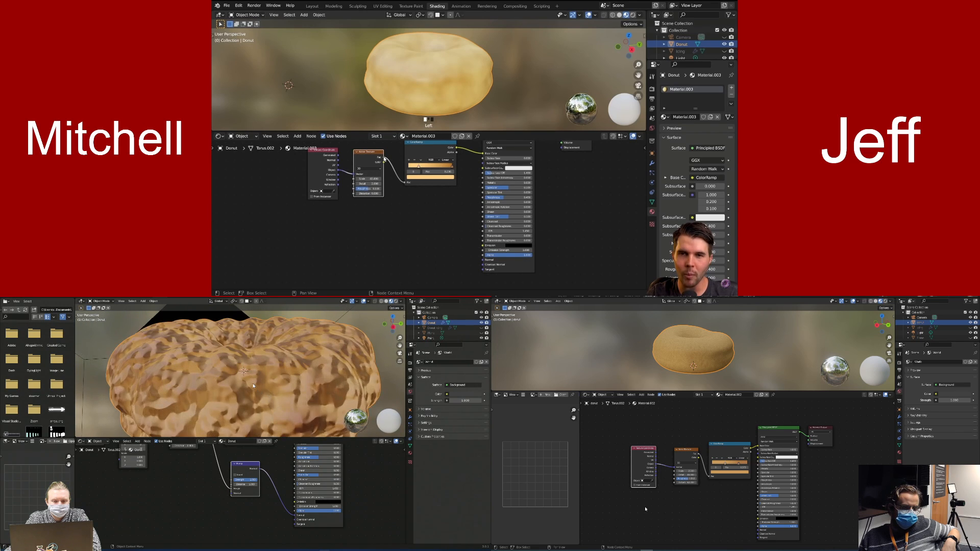
pyautogui.moveTo(483, 259); pyautogui.dragTo(410, 200)
pyautogui.scroll(1, 494, 260)
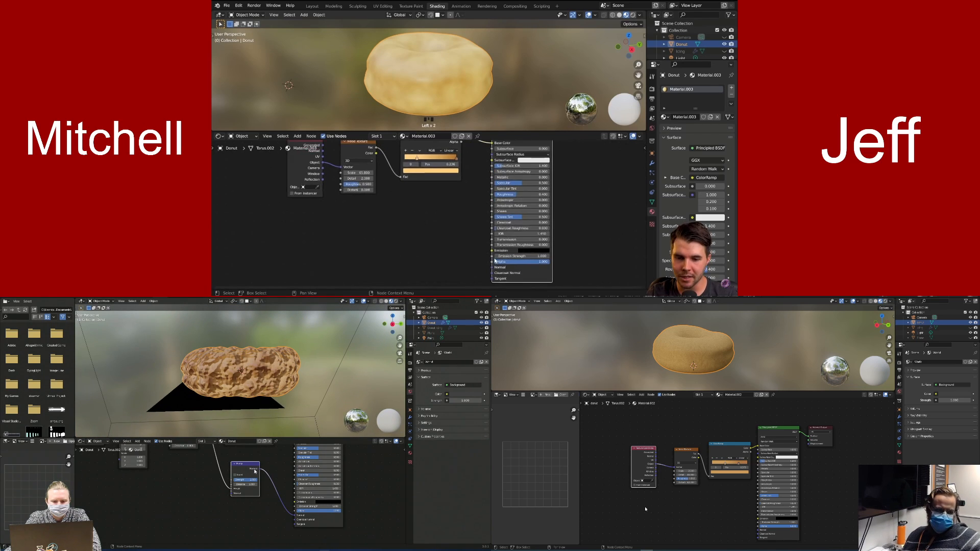
pyautogui.scroll(3, 494, 260)
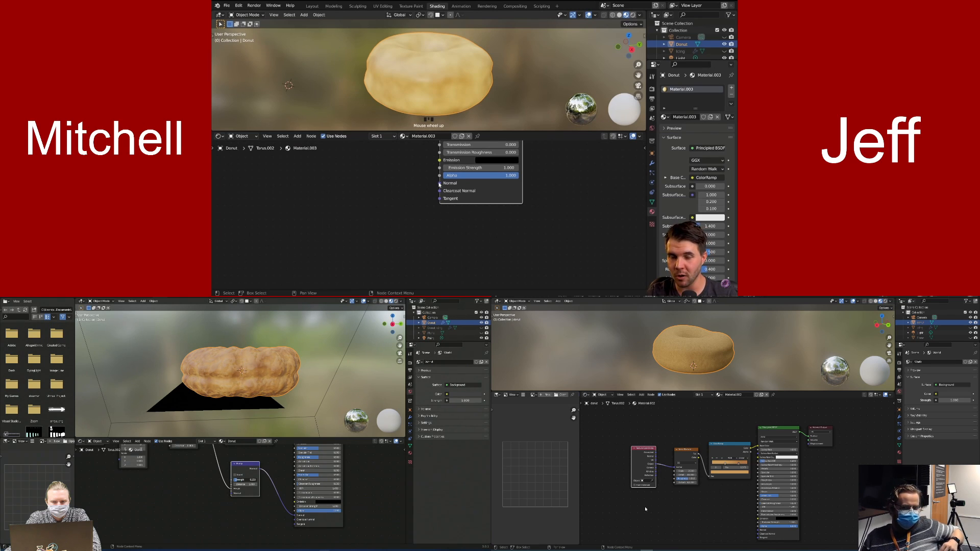
pyautogui.scroll(-5, 459, 220)
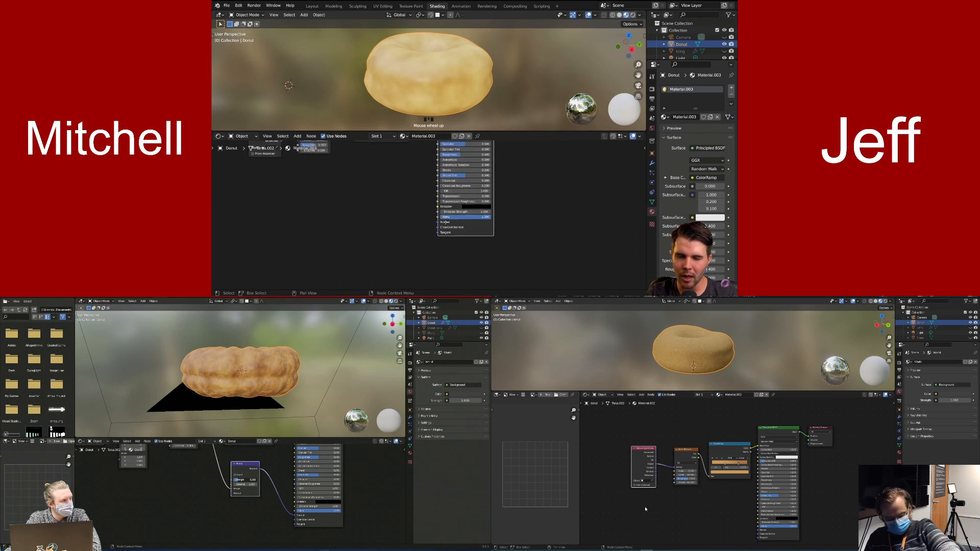
pyautogui.scroll(-1, 484, 245)
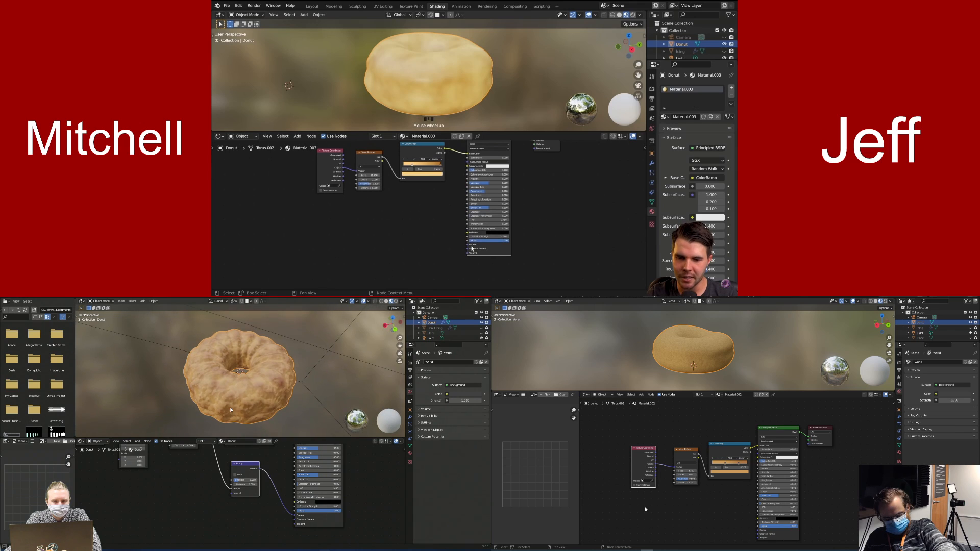
pyautogui.moveTo(467, 244); pyautogui.dragTo(411, 207)
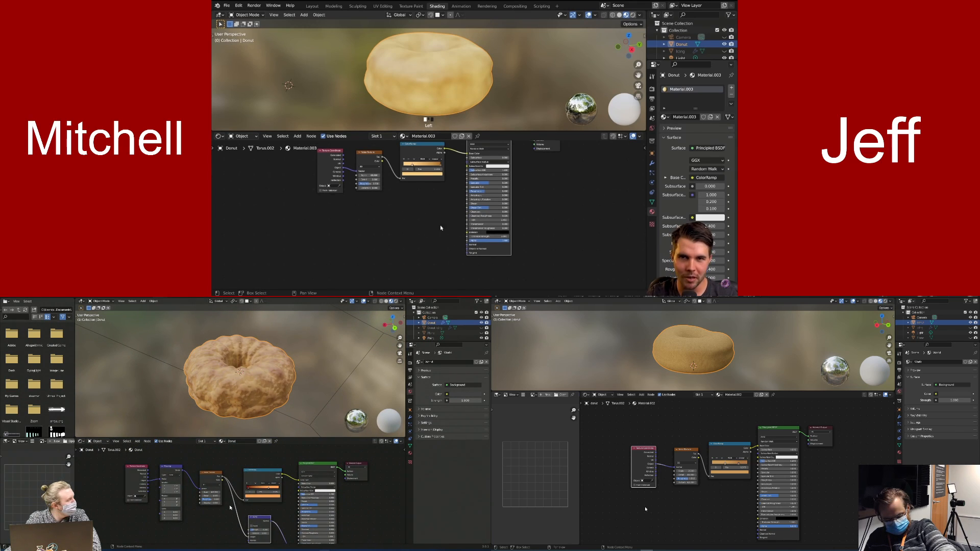
pyautogui.scroll(2, 440, 228)
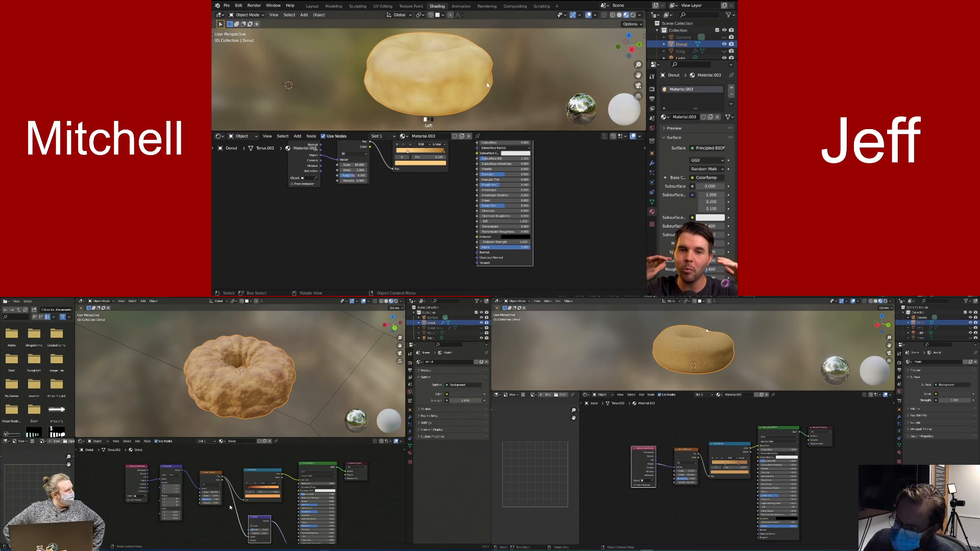
pyautogui.scroll(3, 703, 333)
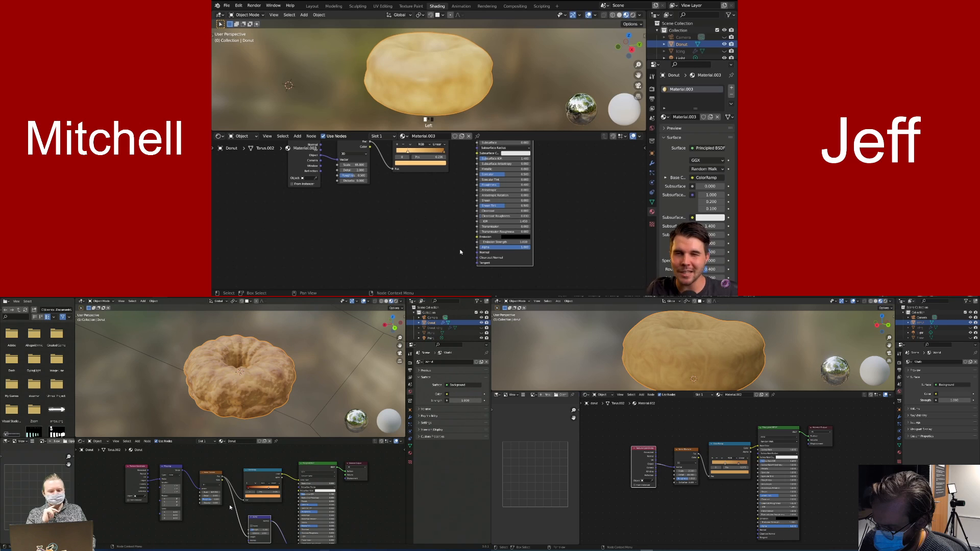
pyautogui.scroll(-1, 426, 204)
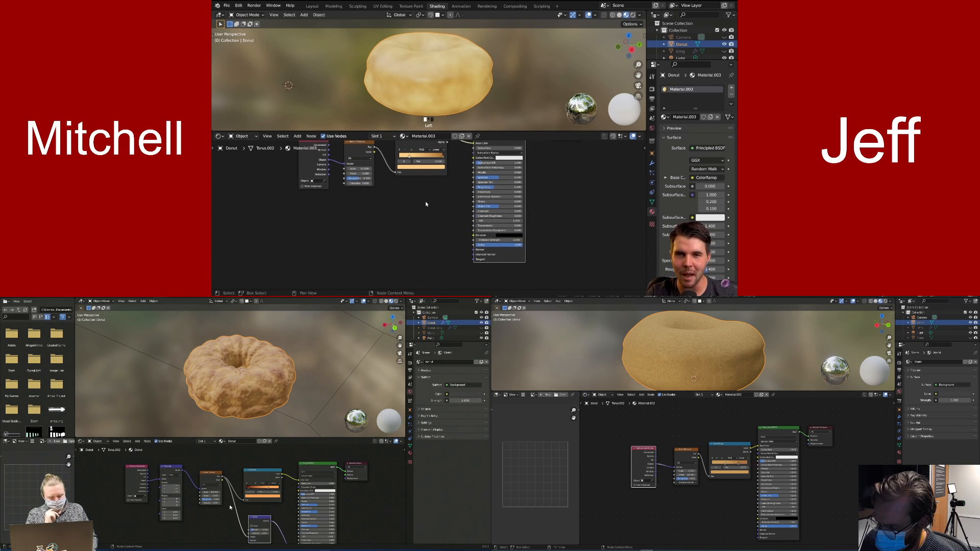
pyautogui.scroll(-1, 426, 204)
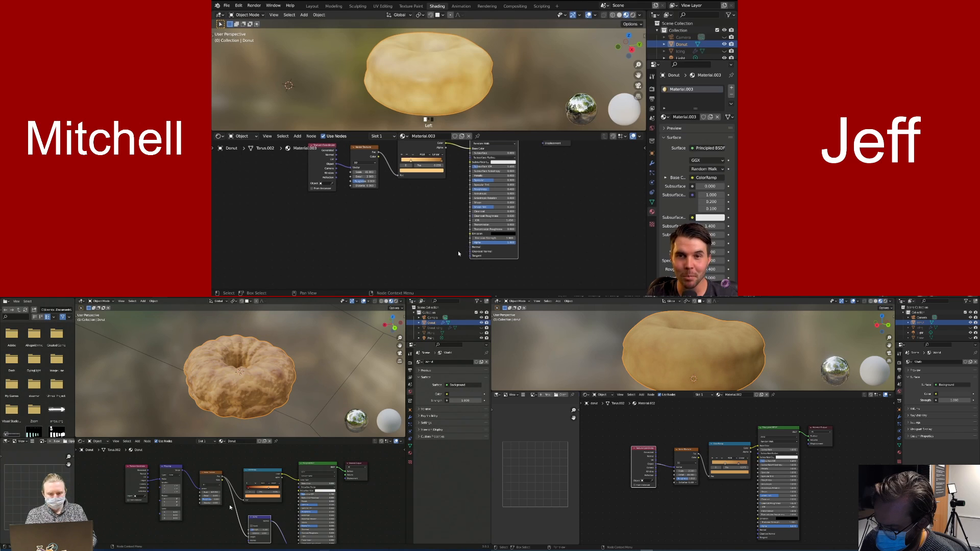
# Link the Noise Texture's output directly to the Principled BSDF's Normal input and inspect the donut's surface
pyautogui.moveTo(470, 248)
pyautogui.mouseDown()
pyautogui.moveTo(412, 214)
pyautogui.moveTo(407, 179)
pyautogui.moveTo(470, 248)
pyautogui.mouseUp()
pyautogui.moveTo(442, 81); pyautogui.dragTo(487, 91, button='middle')
pyautogui.moveTo(430, 197); pyautogui.dragTo(424, 204, button='middle')
pyautogui.moveTo(422, 150); pyautogui.dragTo(432, 137)
pyautogui.scroll(-1, 433, 204)
pyautogui.moveTo(408, 97); pyautogui.dragTo(376, 83, button='middle')
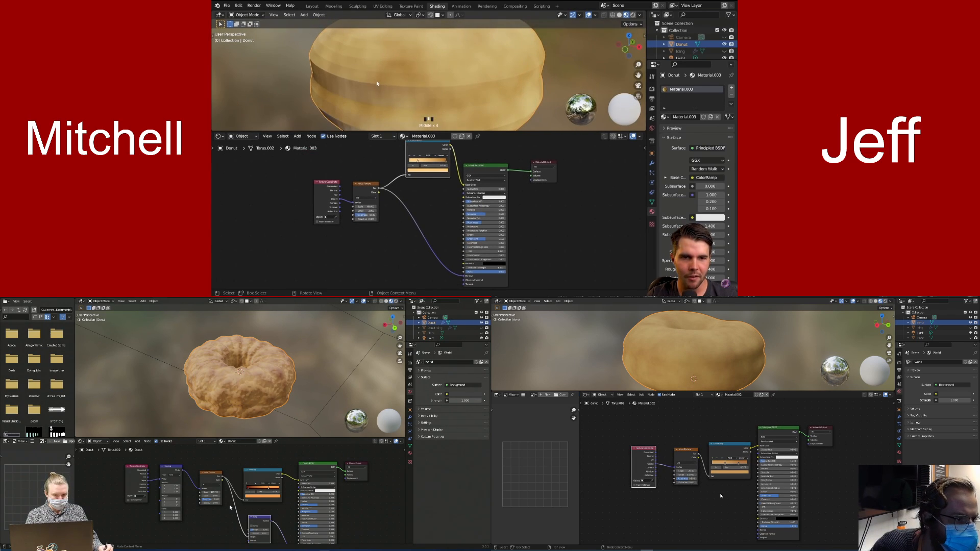
pyautogui.scroll(3, 367, 82)
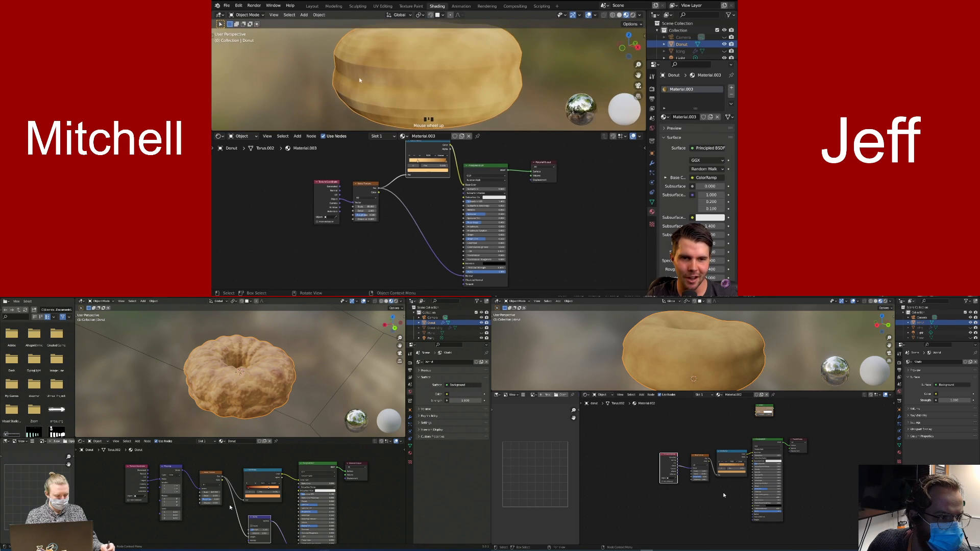
# Move the ColorRamp node back down between the Noise Texture and the Principled BSDF
pyautogui.moveTo(427, 143); pyautogui.dragTo(430, 175)
pyautogui.moveTo(421, 246); pyautogui.dragTo(421, 206, button='middle')
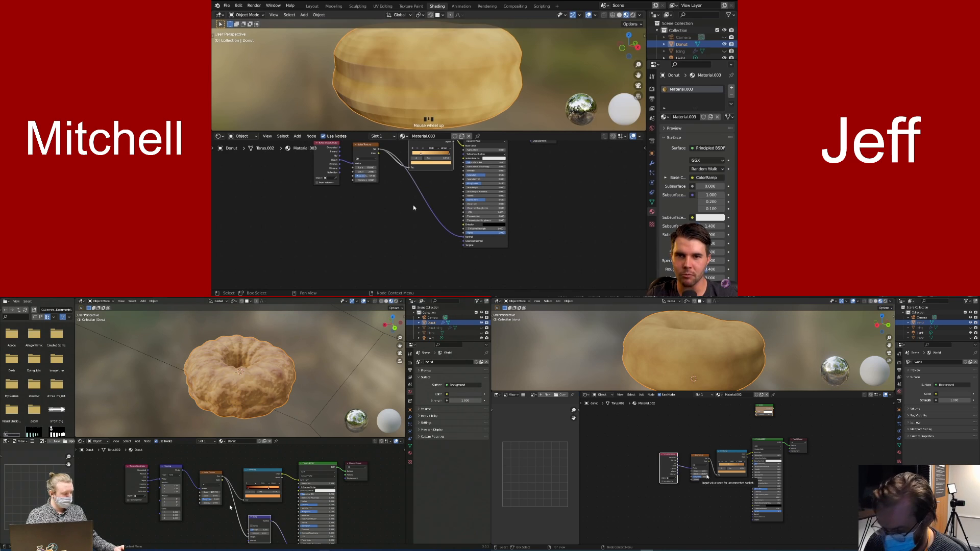
pyautogui.scroll(1, 426, 199)
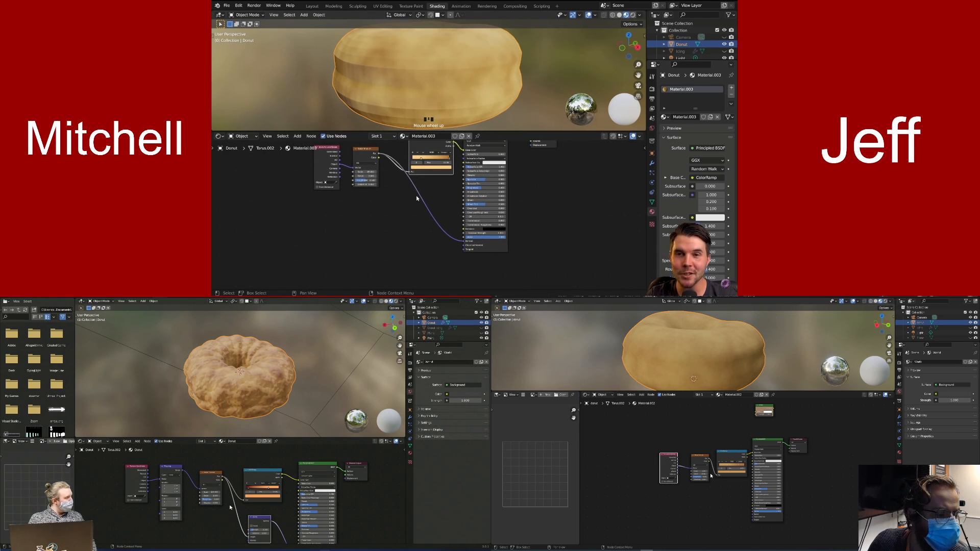
pyautogui.moveTo(465, 242)
pyautogui.mouseDown()
pyautogui.moveTo(452, 239)
pyautogui.moveTo(465, 243)
pyautogui.mouseUp()
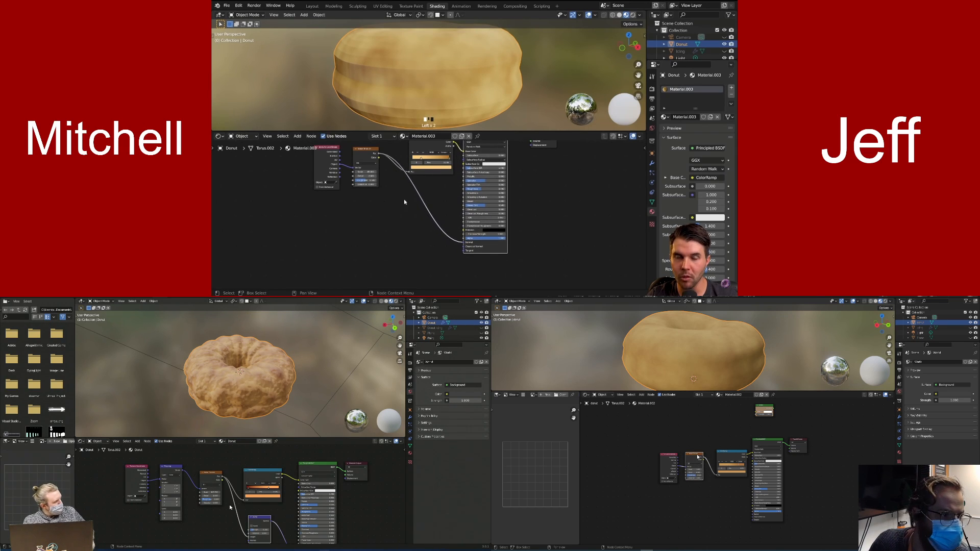
pyautogui.scroll(1, 406, 204)
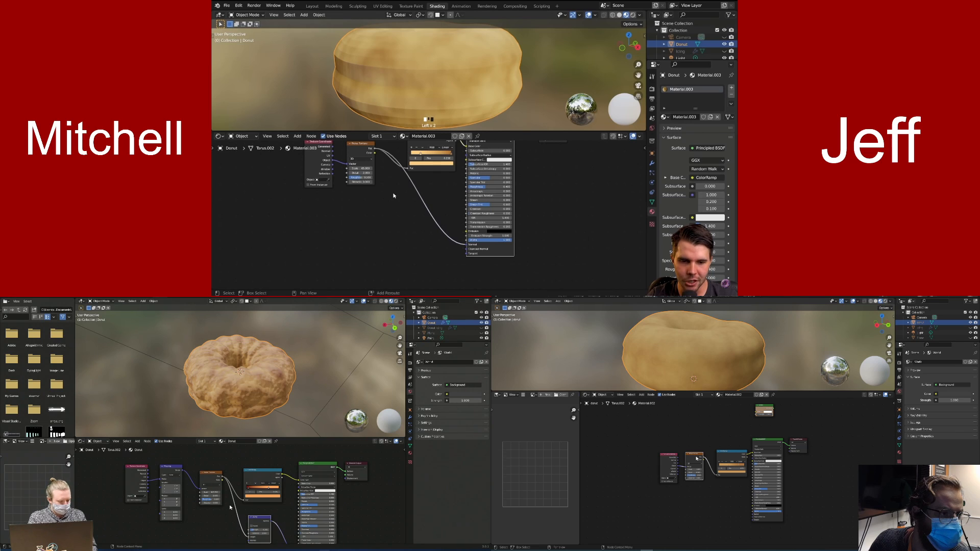
# Add a Bump vector node to the donut's material below the ColorRamp
pyautogui.hotkey('shift', 'a')
pyautogui.moveTo(393, 195)
pyautogui.moveTo(380, 230)
pyautogui.hotkey('shift', 'a')
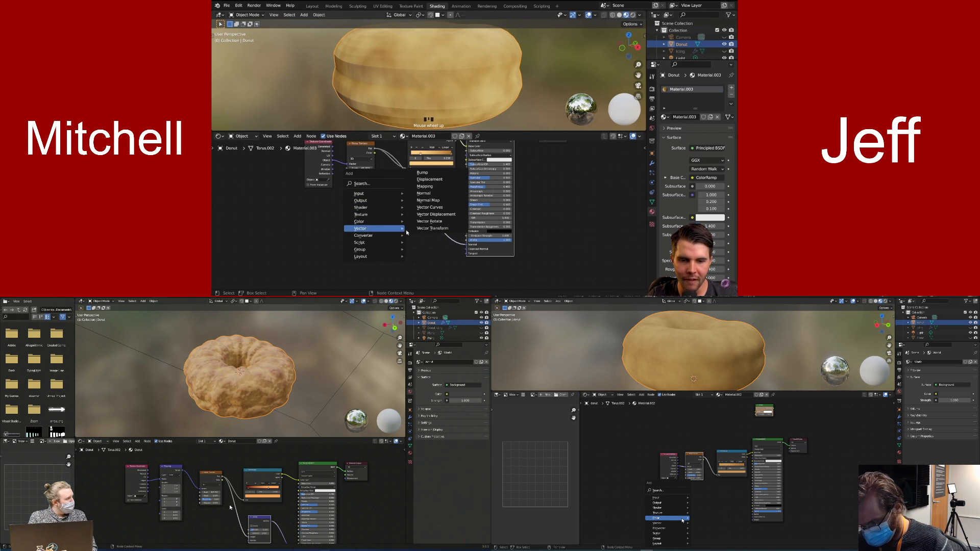
pyautogui.click(445, 174)
pyautogui.moveTo(663, 523)
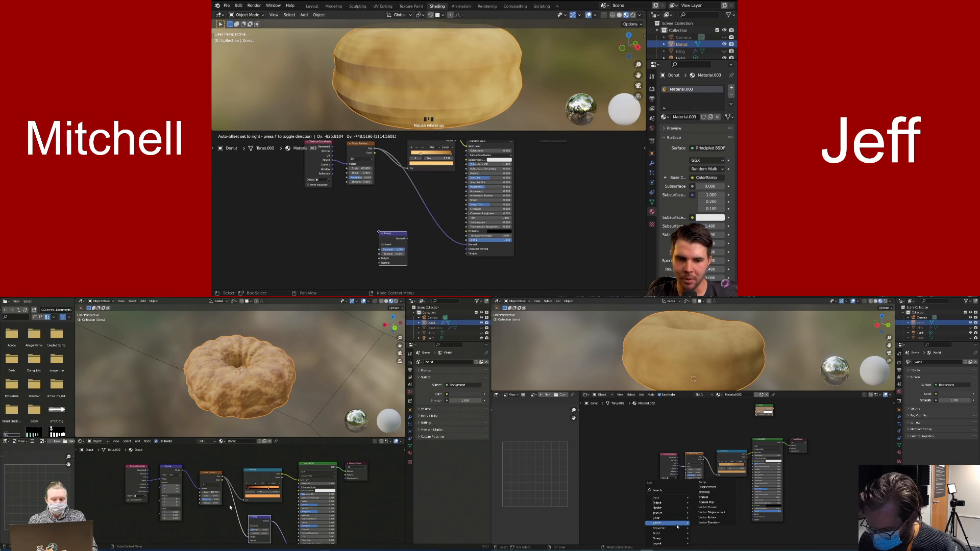
pyautogui.click(713, 487)
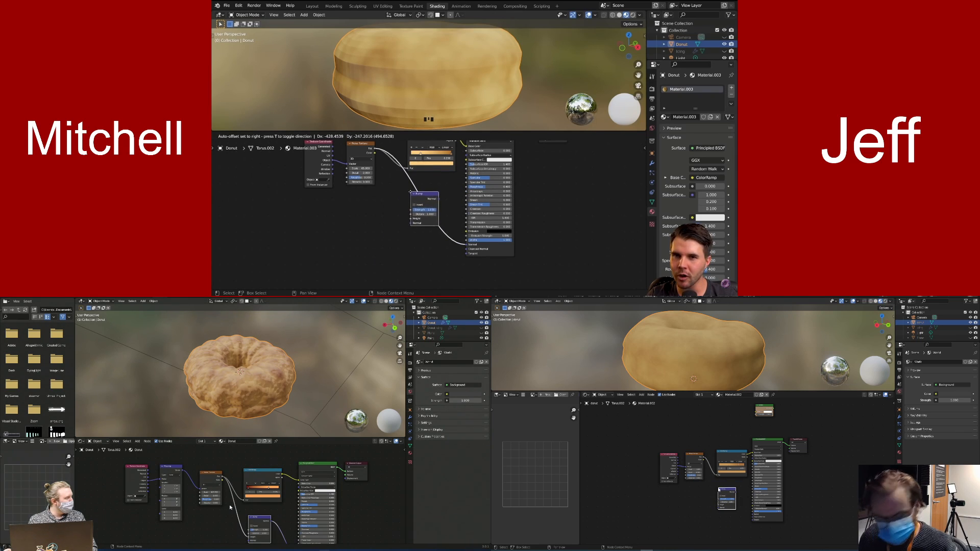
# Insert the Bump node in the link to the Principled BSDF's Normal and feed the noise into its Height input
pyautogui.click(414, 190)
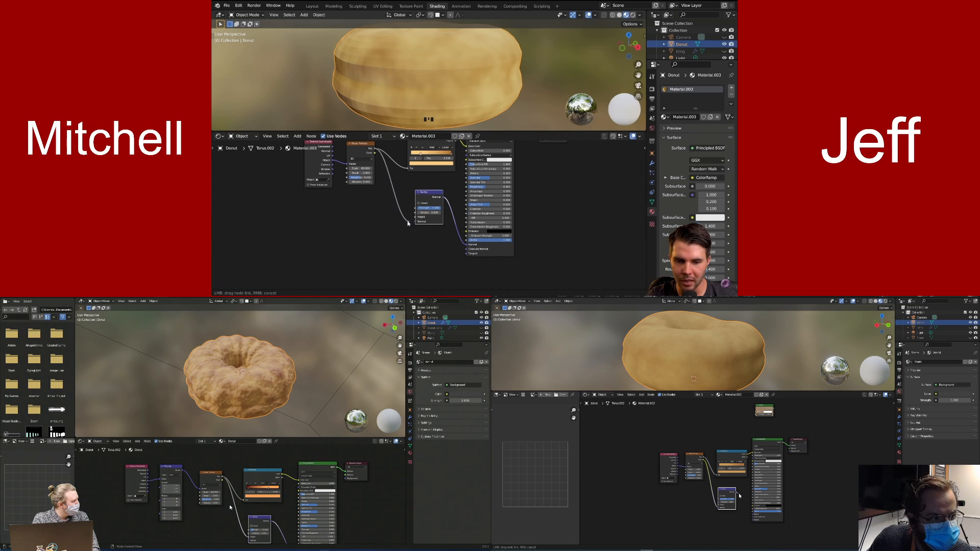
pyautogui.moveTo(417, 219); pyautogui.dragTo(417, 219)
pyautogui.scroll(3, 434, 219)
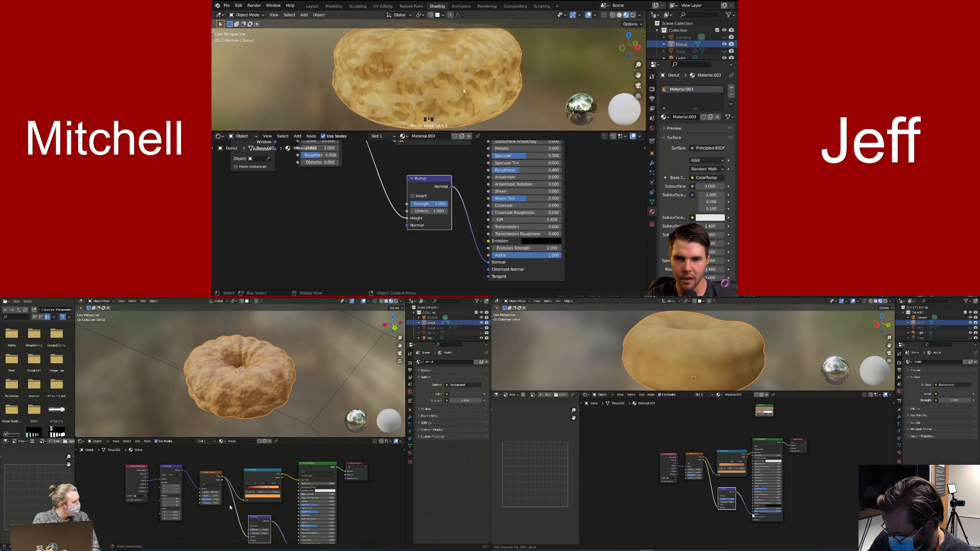
pyautogui.moveTo(466, 92); pyautogui.dragTo(431, 97, button='middle')
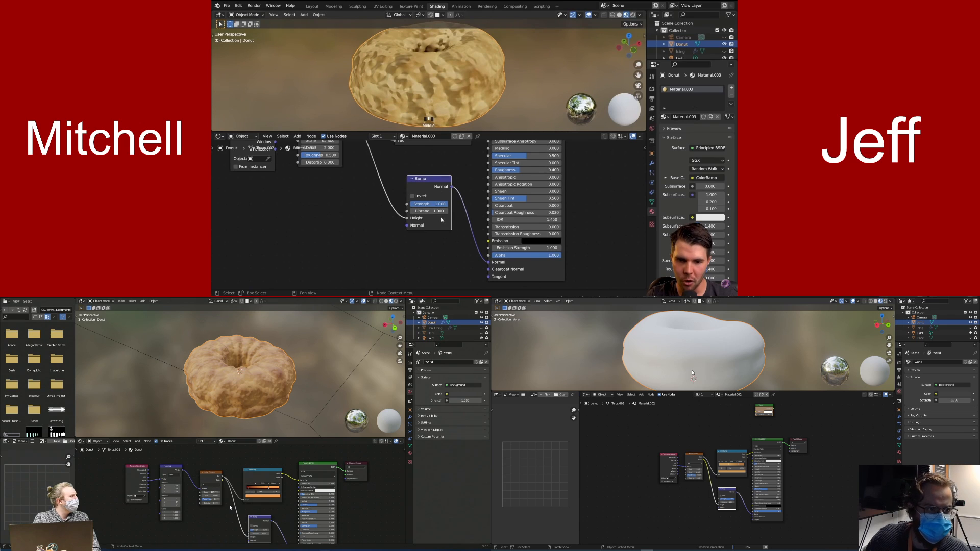
# Test the Bump node's Strength down at about 0.1, then raise it to 1.000 while inspecting the donut
pyautogui.scroll(1, 439, 219)
pyautogui.moveTo(436, 208); pyautogui.dragTo(412, 209)
pyautogui.moveTo(696, 361); pyautogui.dragTo(684, 363, button='middle')
pyautogui.moveTo(412, 209); pyautogui.dragTo(413, 209)
pyautogui.moveTo(684, 363); pyautogui.dragTo(664, 361, button='middle')
pyautogui.moveTo(413, 208); pyautogui.dragTo(414, 208)
pyautogui.moveTo(663, 361); pyautogui.dragTo(649, 360, button='middle')
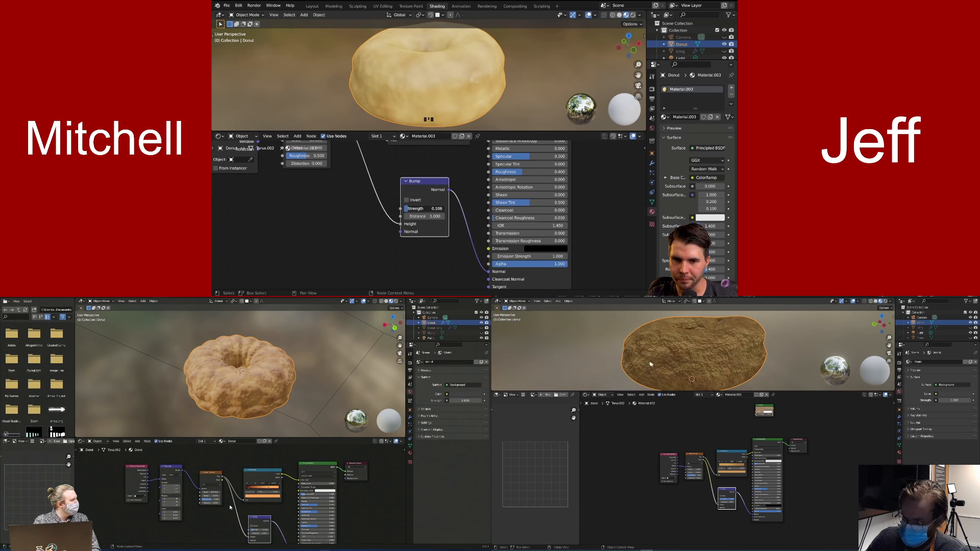
pyautogui.moveTo(413, 208); pyautogui.dragTo(415, 208)
pyautogui.moveTo(649, 361); pyautogui.dragTo(678, 368, button='middle')
pyautogui.moveTo(414, 208); pyautogui.dragTo(421, 208)
pyautogui.moveTo(677, 368); pyautogui.dragTo(682, 365, button='middle')
pyautogui.moveTo(421, 208); pyautogui.dragTo(444, 208)
pyautogui.moveTo(681, 365); pyautogui.dragTo(682, 355, button='middle')
pyautogui.moveTo(257, 530); pyautogui.dragTo(270, 530)
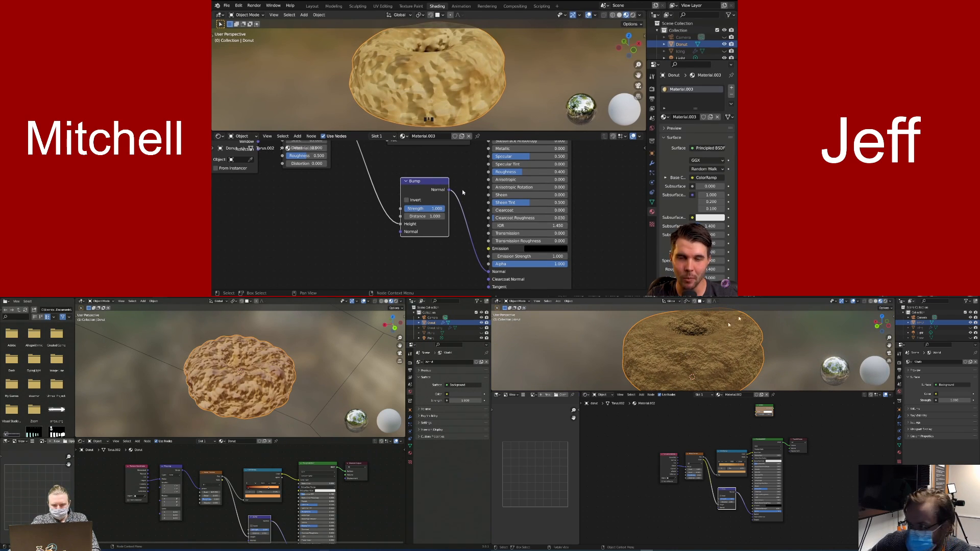
# Switch the viewport to rendered shading and inspect the bumpy donut and its Bump node connections
pyautogui.click(885, 301)
pyautogui.scroll(3, 240, 542)
pyautogui.moveTo(241, 541); pyautogui.dragTo(224, 493, button='middle')
pyautogui.scroll(-2, 720, 354)
pyautogui.scroll(6, 224, 492)
pyautogui.moveTo(720, 352); pyautogui.dragTo(735, 353, button='middle')
pyautogui.scroll(1, 224, 492)
# Reset the Bump node's Distance and set it to 0.001, checking the donut's surface up close
pyautogui.moveTo(223, 492)
pyautogui.mouseDown(button='middle')
pyautogui.moveTo(223, 506)
pyautogui.moveTo(237, 496)
pyautogui.mouseUp(button='middle')
pyautogui.scroll(1, 431, 215)
pyautogui.press('BackSpace')
pyautogui.scroll(3, 696, 477)
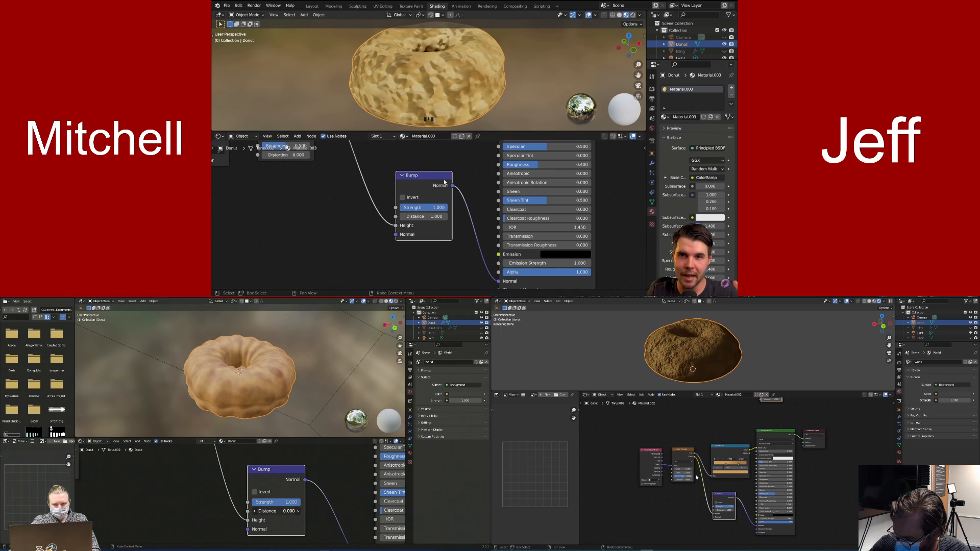
pyautogui.click(299, 511)
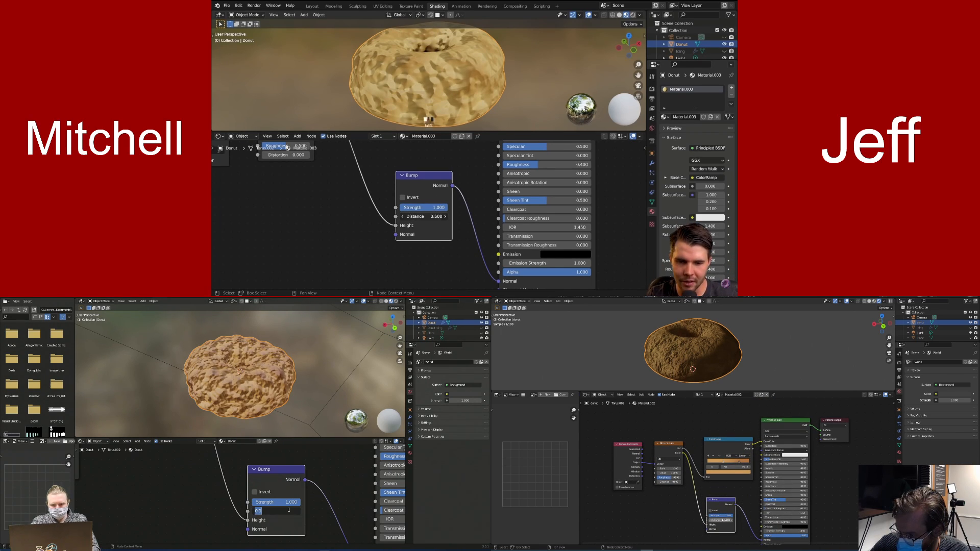
pyautogui.moveTo(423, 216); pyautogui.dragTo(444, 217)
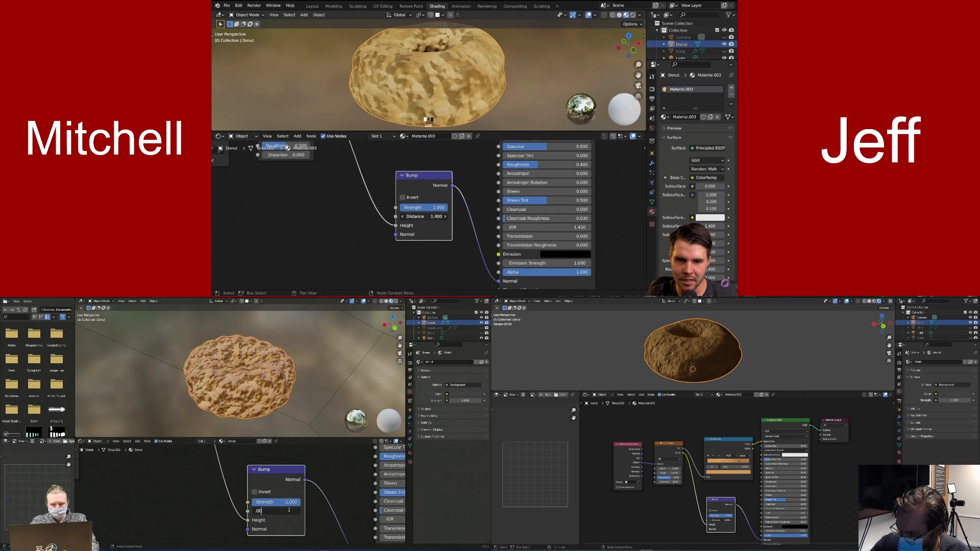
pyautogui.press('Return')
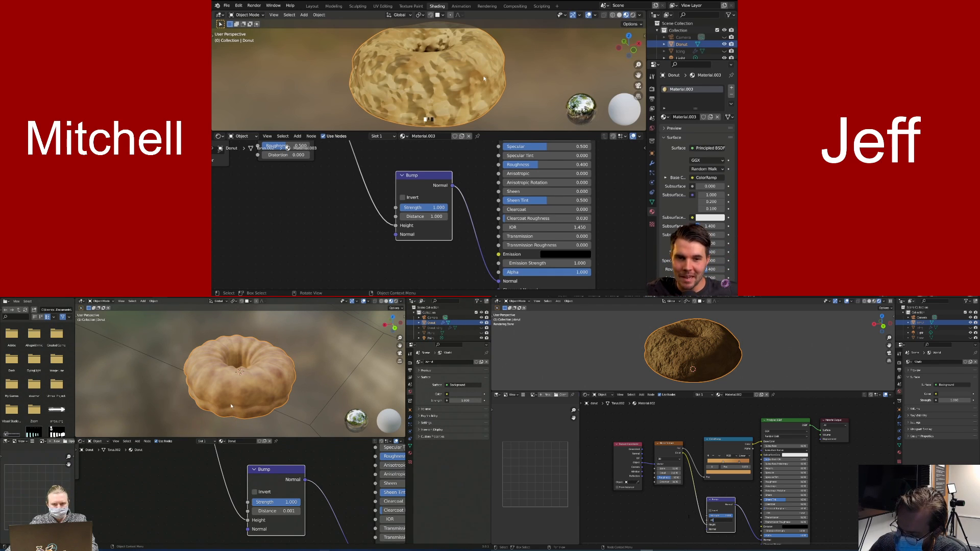
pyautogui.scroll(10, 231, 406)
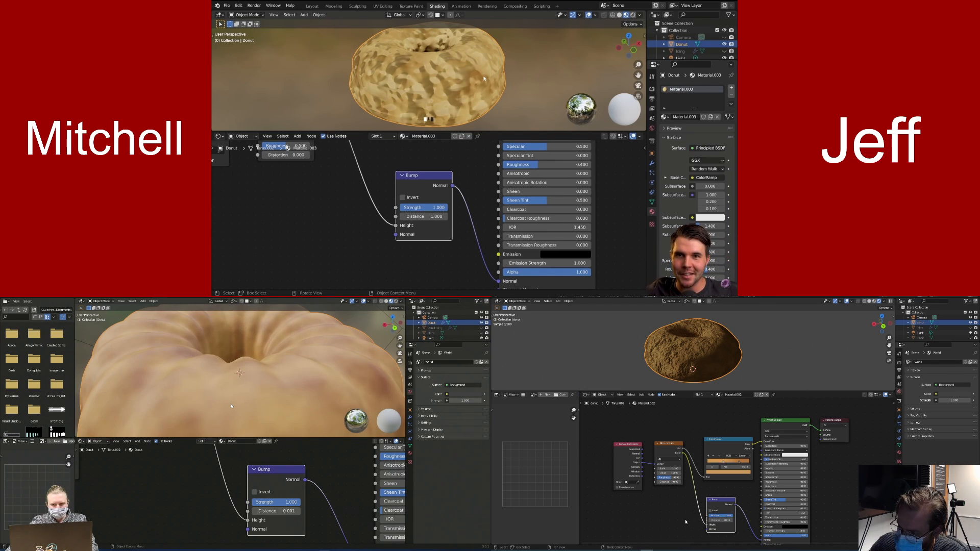
# Set the Bump node's Distance to 0.002 in the main donut's material
pyautogui.scroll(-5, 240, 393)
pyautogui.click(424, 216)
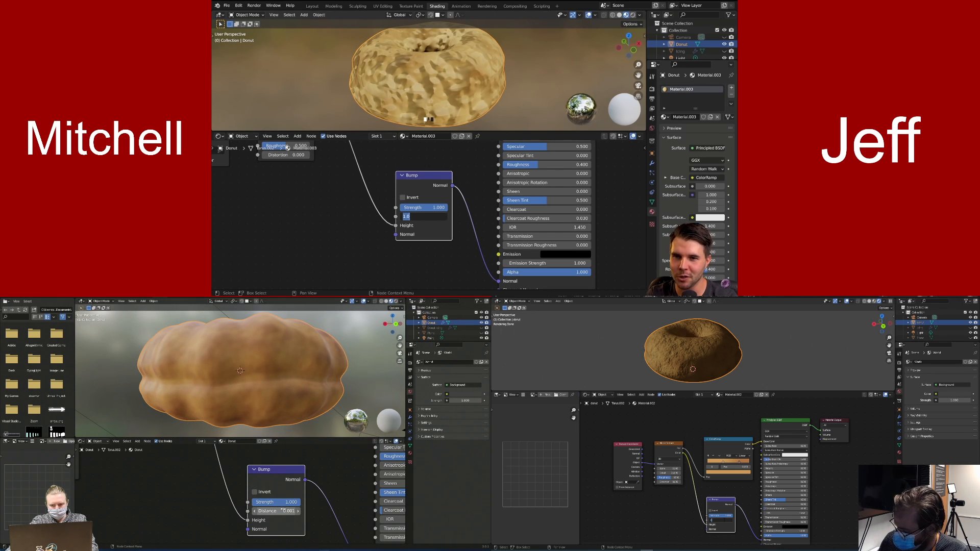
pyautogui.write('.0')
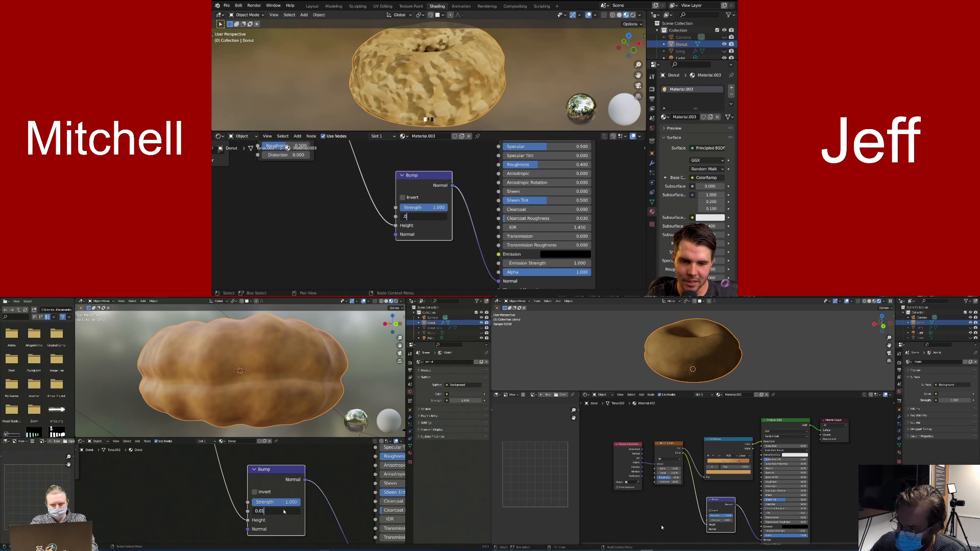
pyautogui.press('Return')
pyautogui.write('02')
pyautogui.scroll(5, 693, 356)
pyautogui.press('Return')
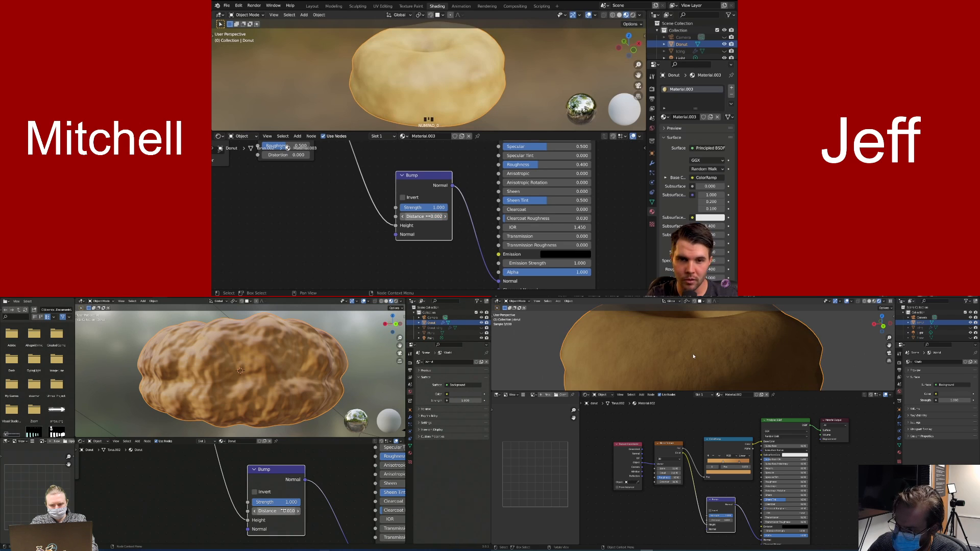
# Set the Bump node's Distance to 0.002 in the other two donut materials as well
pyautogui.moveTo(515, 100); pyautogui.dragTo(426, 79, button='middle')
pyautogui.click(275, 511)
pyautogui.click(719, 520)
pyautogui.write('0.002')
pyautogui.press('Return')
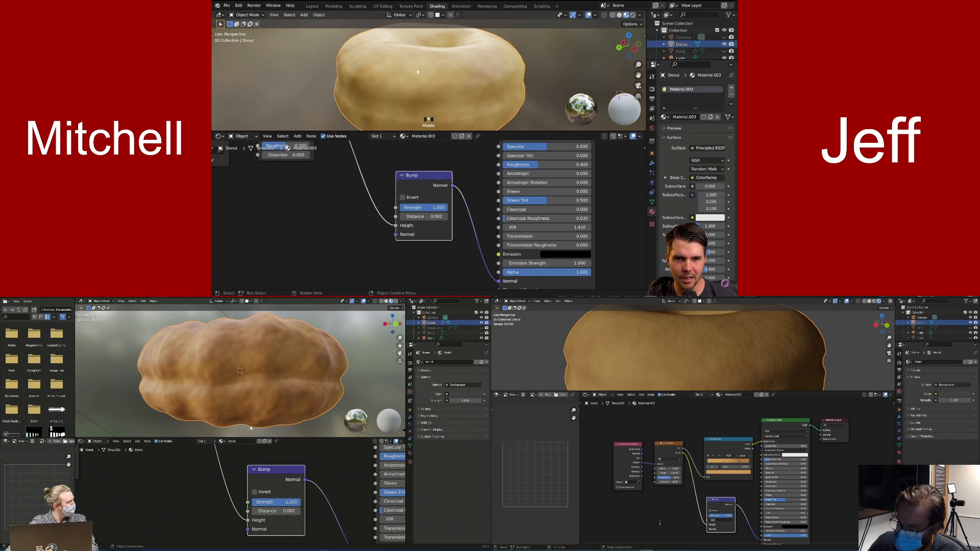
# Adjust the main donut's Noise Texture Detail to about 4.960 while checking the bumps in the viewport
pyautogui.moveTo(270, 403); pyautogui.dragTo(184, 419, button='middle')
pyautogui.moveTo(424, 177); pyautogui.dragTo(474, 248, button='middle')
pyautogui.scroll(-3, 204, 401)
pyautogui.moveTo(639, 335); pyautogui.dragTo(626, 330, button='middle')
pyautogui.moveTo(334, 207); pyautogui.dragTo(347, 207)
pyautogui.moveTo(206, 400); pyautogui.dragTo(185, 416, button='middle')
pyautogui.moveTo(347, 206); pyautogui.dragTo(357, 206)
pyautogui.moveTo(185, 415); pyautogui.dragTo(229, 394, button='middle')
pyautogui.moveTo(357, 207); pyautogui.dragTo(355, 207)
pyautogui.moveTo(229, 394); pyautogui.dragTo(237, 398, button='middle')
pyautogui.scroll(-2, 238, 400)
pyautogui.moveTo(355, 207); pyautogui.dragTo(351, 207)
pyautogui.scroll(-1, 623, 330)
pyautogui.moveTo(241, 400); pyautogui.dragTo(251, 414, button='middle')
pyautogui.moveTo(454, 93); pyautogui.dragTo(514, 92, button='middle')
pyautogui.moveTo(623, 329); pyautogui.dragTo(608, 332, button='middle')
# Raise the Noise Texture's Detail to 15.000 in the fluted donut's material
pyautogui.moveTo(168, 454); pyautogui.dragTo(174, 474, button='middle')
pyautogui.scroll(2, 469, 93)
pyautogui.moveTo(607, 332); pyautogui.dragTo(604, 337, button='middle')
pyautogui.moveTo(174, 474); pyautogui.dragTo(209, 527, button='middle')
pyautogui.scroll(-2, 514, 92)
pyautogui.moveTo(398, 85); pyautogui.dragTo(424, 83, button='middle')
pyautogui.moveTo(192, 488); pyautogui.dragTo(217, 489)
pyautogui.moveTo(423, 82); pyautogui.dragTo(452, 80, button='middle')
pyautogui.moveTo(604, 337); pyautogui.dragTo(619, 335, button='middle')
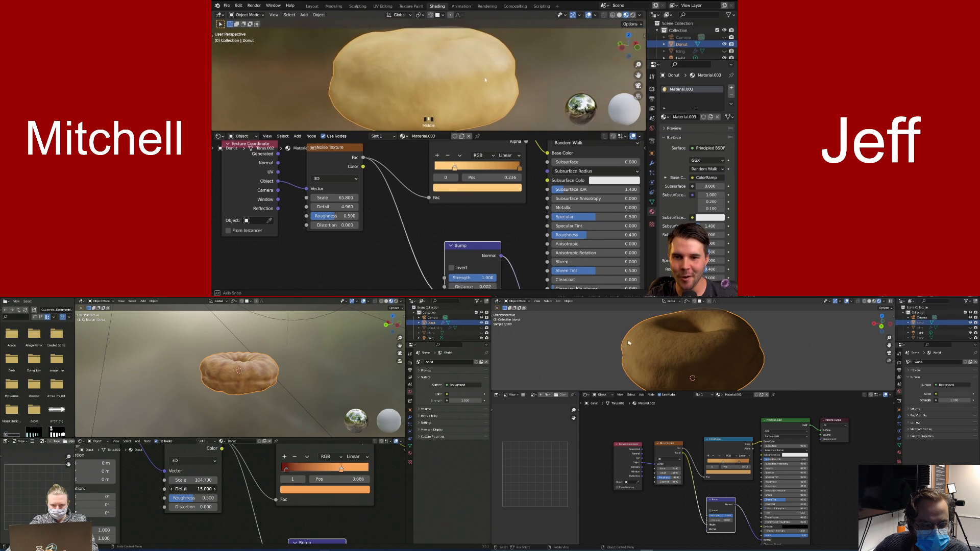
pyautogui.moveTo(451, 81); pyautogui.dragTo(477, 80, button='middle')
pyautogui.moveTo(620, 335); pyautogui.dragTo(637, 335, button='middle')
pyautogui.scroll(1, 478, 79)
pyautogui.click(192, 488)
pyautogui.moveTo(478, 80)
pyautogui.mouseDown(button='middle')
pyautogui.moveTo(491, 77)
pyautogui.moveTo(468, 82)
pyautogui.mouseUp(button='middle')
pyautogui.press('Return')
# Switch the rendered viewport to material preview and inspect the bumpy dough surfaces from several angles
pyautogui.click(873, 301)
pyautogui.scroll(5, 242, 417)
pyautogui.scroll(2, 679, 355)
pyautogui.moveTo(243, 418); pyautogui.dragTo(262, 412, button='middle')
pyautogui.keyDown('ctrl'); pyautogui.moveTo(468, 81); pyautogui.dragTo(468, 90, button='middle'); pyautogui.keyUp('ctrl')
pyautogui.moveTo(679, 355); pyautogui.dragTo(686, 348, button='middle')
pyautogui.moveTo(266, 413); pyautogui.dragTo(291, 427, button='middle')
pyautogui.moveTo(467, 90); pyautogui.dragTo(467, 84, button='middle')
pyautogui.moveTo(686, 348); pyautogui.dragTo(701, 335, button='middle')
pyautogui.keyDown('ctrl'); pyautogui.moveTo(467, 84); pyautogui.dragTo(465, 78, button='middle'); pyautogui.keyUp('ctrl')
pyautogui.moveTo(291, 428); pyautogui.dragTo(250, 409, button='middle')
pyautogui.moveTo(701, 336); pyautogui.dragTo(687, 341, button='middle')
pyautogui.keyDown('ctrl'); pyautogui.moveTo(466, 77); pyautogui.dragTo(465, 75, button='middle'); pyautogui.keyUp('ctrl')
pyautogui.moveTo(250, 408); pyautogui.dragTo(248, 409, button='middle')
pyautogui.moveTo(686, 341); pyautogui.dragTo(659, 351, button='middle')
pyautogui.scroll(-2, 495, 56)
pyautogui.moveTo(246, 412); pyautogui.dragTo(208, 421, button='middle')
pyautogui.moveTo(495, 57); pyautogui.dragTo(485, 54, button='middle')
pyautogui.moveTo(207, 421); pyautogui.dragTo(187, 424, button='middle')
pyautogui.moveTo(659, 351); pyautogui.dragTo(679, 354, button='middle')
pyautogui.moveTo(485, 54); pyautogui.dragTo(472, 53, button='middle')
pyautogui.moveTo(680, 355); pyautogui.dragTo(681, 354, button='middle')
pyautogui.keyDown('ctrl'); pyautogui.moveTo(472, 53); pyautogui.dragTo(478, 56, button='middle'); pyautogui.keyUp('ctrl')
pyautogui.moveTo(183, 427); pyautogui.dragTo(207, 408, button='middle')
pyautogui.moveTo(681, 354); pyautogui.dragTo(682, 354, button='middle')
pyautogui.keyDown('ctrl'); pyautogui.moveTo(478, 56); pyautogui.dragTo(484, 61, button='middle'); pyautogui.keyUp('ctrl')
pyautogui.moveTo(207, 408); pyautogui.dragTo(230, 390, button='middle')
pyautogui.moveTo(682, 354); pyautogui.dragTo(683, 354, button='middle')
pyautogui.scroll(-3, 682, 354)
# Examine the fine bump detail up close and on the underside of the donuts
pyautogui.press('Tab')
pyautogui.keyDown('ctrl'); pyautogui.moveTo(484, 60); pyautogui.dragTo(489, 69, button='middle'); pyautogui.keyUp('ctrl')
pyautogui.press('Tab')
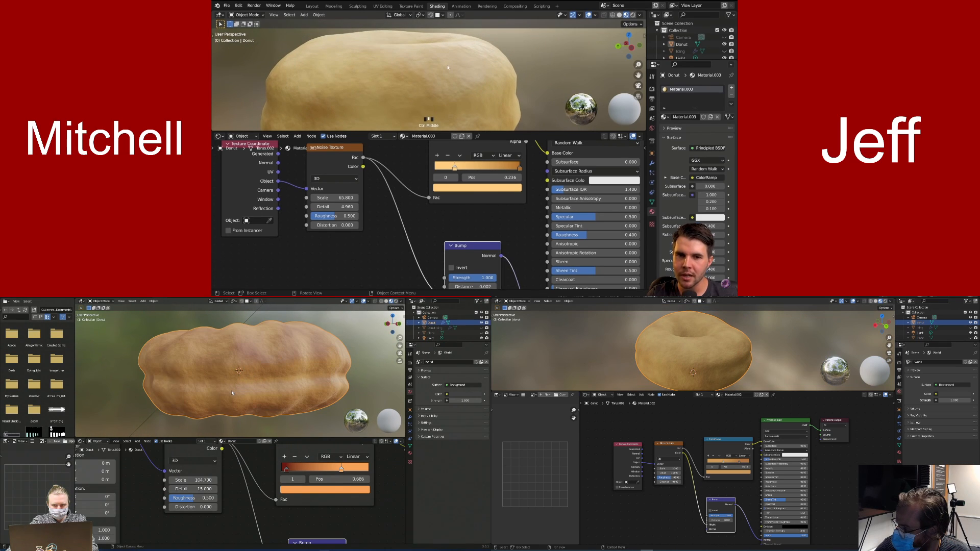
pyautogui.moveTo(223, 398); pyautogui.dragTo(178, 387, button='middle')
pyautogui.click(969, 328)
pyautogui.keyDown('ctrl'); pyautogui.moveTo(448, 81); pyautogui.dragTo(449, 81, button='middle'); pyautogui.keyUp('ctrl')
pyautogui.click(969, 328)
pyautogui.moveTo(179, 387); pyautogui.dragTo(179, 385, button='middle')
pyautogui.keyDown('ctrl'); pyautogui.moveTo(449, 81); pyautogui.dragTo(450, 81, button='middle'); pyautogui.keyUp('ctrl')
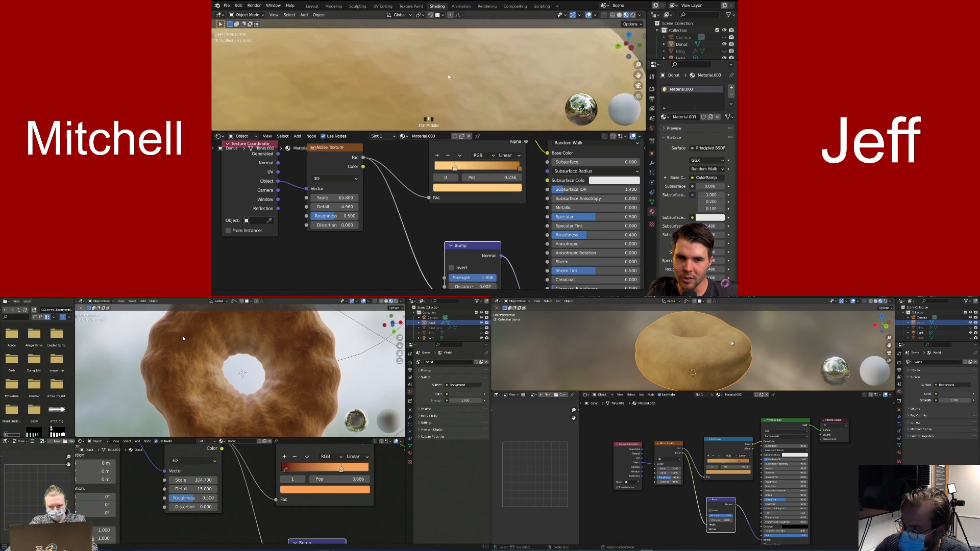
pyautogui.moveTo(180, 385); pyautogui.dragTo(180, 384, button='middle')
pyautogui.keyDown('ctrl'); pyautogui.moveTo(450, 81); pyautogui.dragTo(450, 81, button='middle'); pyautogui.keyUp('ctrl')
pyautogui.moveTo(181, 383); pyautogui.dragTo(183, 381, button='middle')
pyautogui.keyDown('ctrl'); pyautogui.moveTo(450, 82); pyautogui.dragTo(454, 87, button='middle'); pyautogui.keyUp('ctrl')
pyautogui.moveTo(720, 335); pyautogui.dragTo(661, 338, button='middle')
# Try lower Noise Texture Detail values, such as 10 and 1.800, in the fluted donut's material
pyautogui.click(191, 489)
pyautogui.write('1')
pyautogui.write('2')
pyautogui.press('Return')
pyautogui.keyDown('ctrl'); pyautogui.moveTo(455, 84); pyautogui.dragTo(458, 117, button='middle'); pyautogui.keyUp('ctrl')
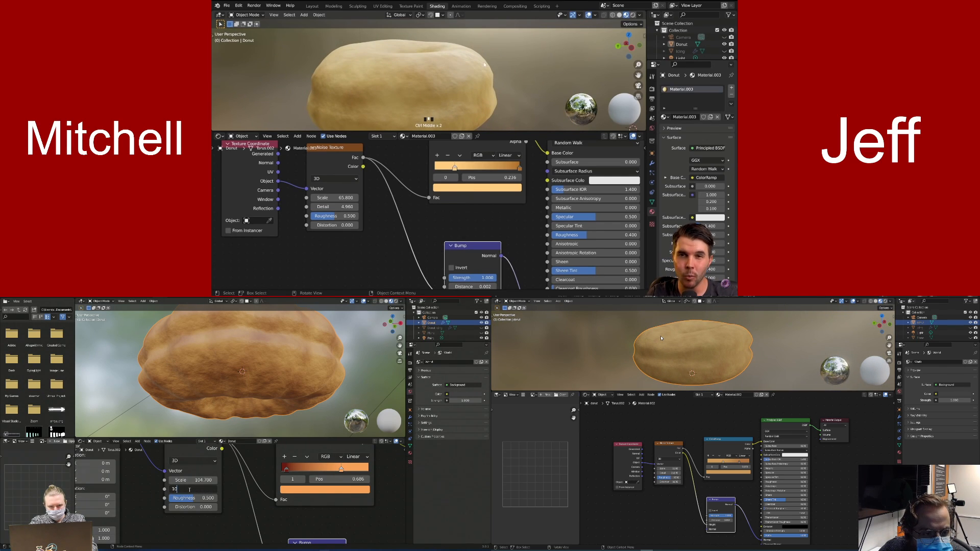
pyautogui.keyDown('ctrl'); pyautogui.scroll(-2, 189, 489); pyautogui.keyUp('ctrl')
pyautogui.scroll(-3, 660, 338)
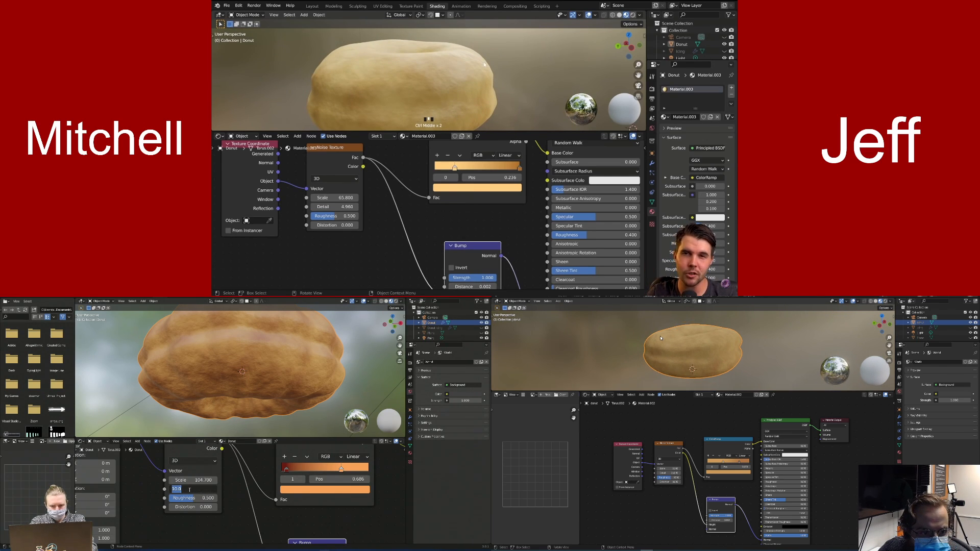
pyautogui.moveTo(660, 338); pyautogui.dragTo(720, 358, button='middle')
pyautogui.keyDown('ctrl'); pyautogui.scroll(-2, 189, 489); pyautogui.keyUp('ctrl')
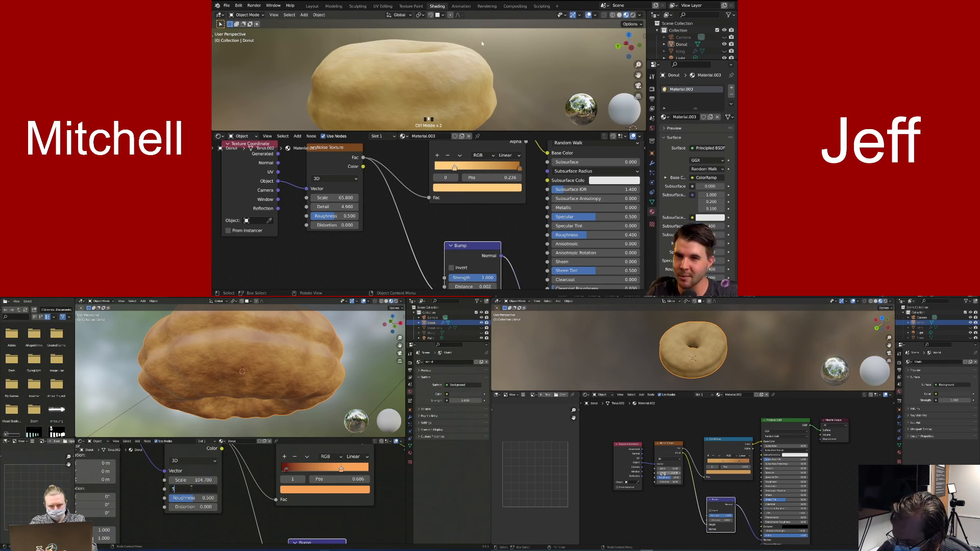
pyautogui.keyDown('ctrl'); pyautogui.moveTo(534, 103); pyautogui.dragTo(527, 87, button='middle'); pyautogui.keyUp('ctrl')
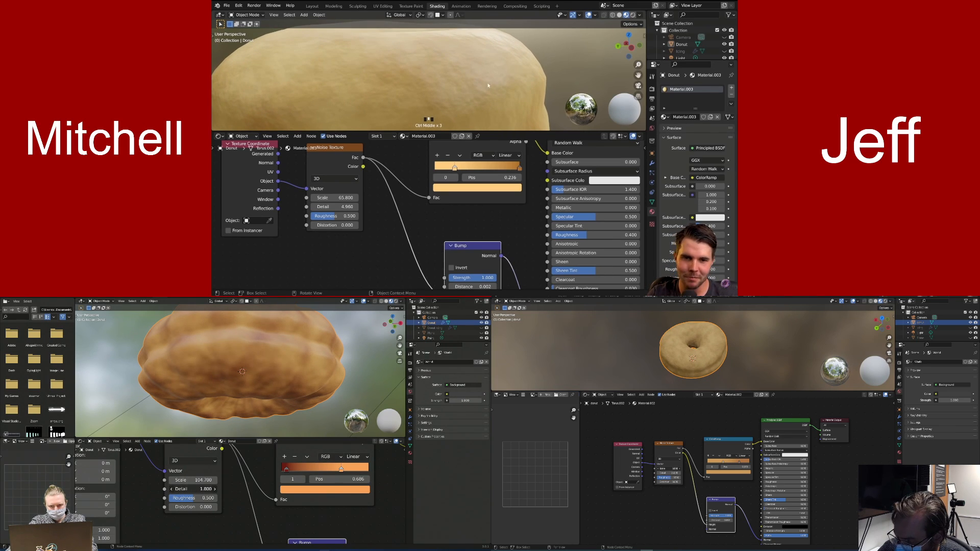
pyautogui.keyDown('ctrl'); pyautogui.moveTo(485, 77); pyautogui.dragTo(488, 87, button='middle'); pyautogui.keyUp('ctrl')
# Set the Noise Texture's Detail to 4.000 in the fluted donut's material
pyautogui.click(190, 488)
pyautogui.moveTo(668, 468); pyautogui.dragTo(658, 469)
pyautogui.keyDown('ctrl'); pyautogui.moveTo(488, 87); pyautogui.dragTo(486, 94, button='middle'); pyautogui.keyUp('ctrl')
pyautogui.write('4')
pyautogui.press('Return')
pyautogui.moveTo(694, 366); pyautogui.dragTo(695, 361, button='middle')
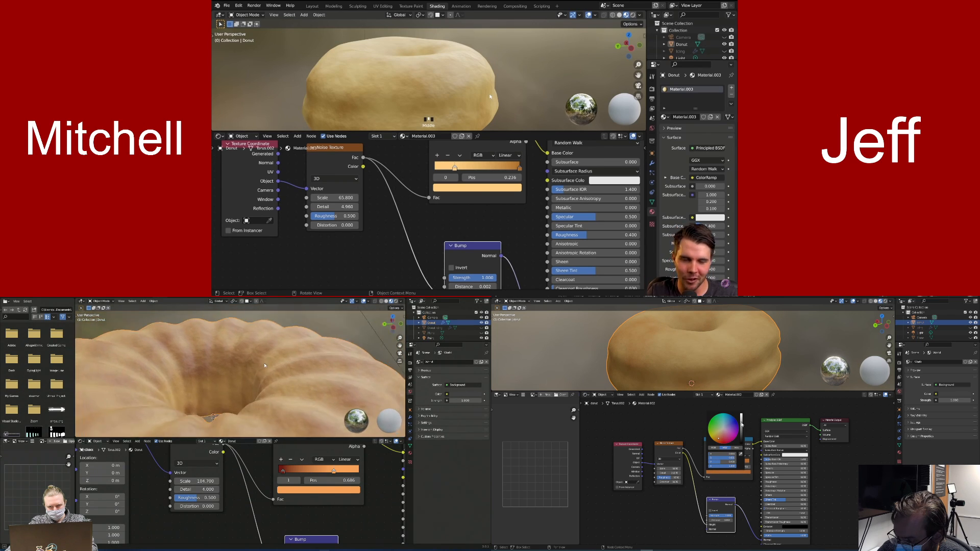
pyautogui.moveTo(472, 76)
pyautogui.keyDown('ctrl'); pyautogui.mouseDown(button='middle')
pyautogui.moveTo(470, 96)
pyautogui.moveTo(471, 53)
pyautogui.moveTo(472, 86)
pyautogui.mouseUp(button='middle'); pyautogui.keyUp('ctrl')
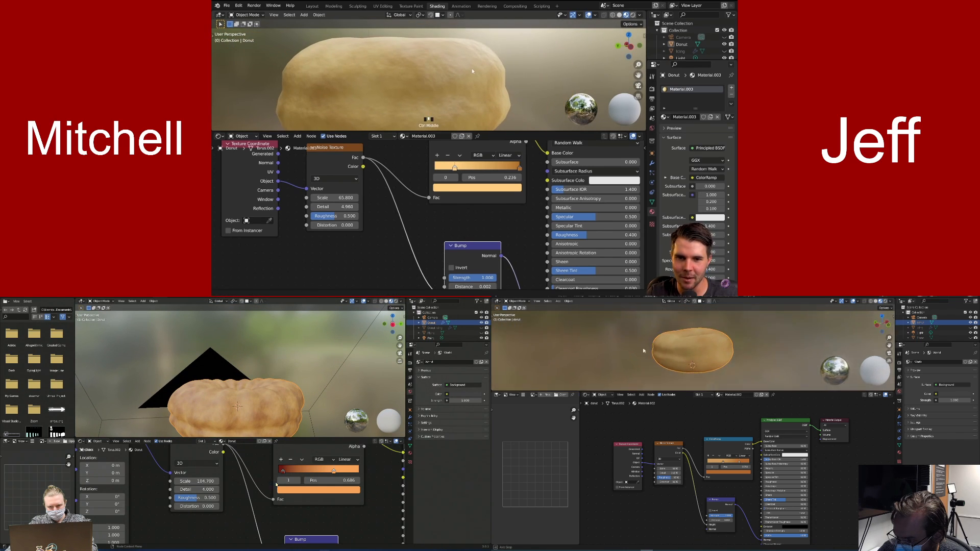
# Reset the main donut's Noise Texture Detail to its default and raise it to about 4.480
pyautogui.moveTo(480, 219); pyautogui.dragTo(477, 210, button='middle')
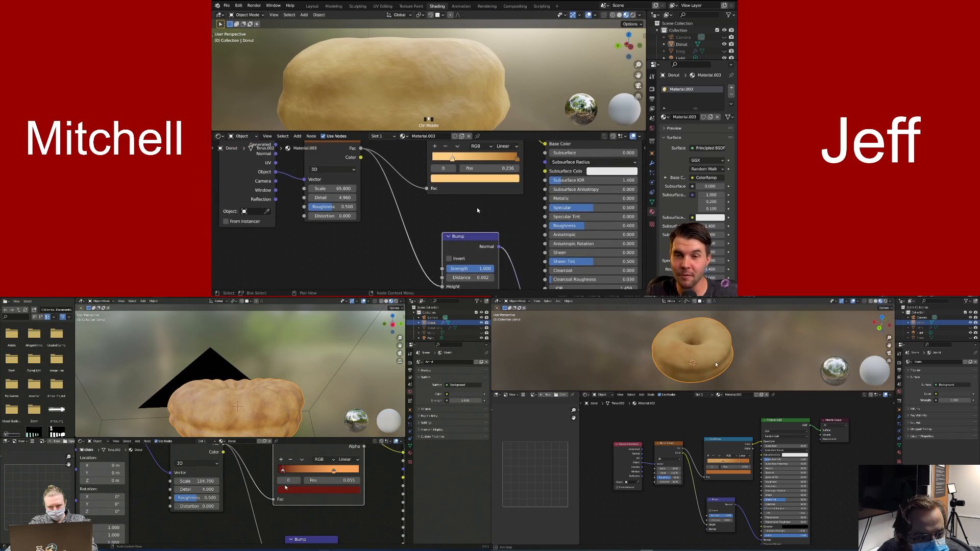
pyautogui.moveTo(439, 72); pyautogui.dragTo(481, 72, button='middle')
pyautogui.moveTo(461, 277); pyautogui.dragTo(461, 224, button='middle')
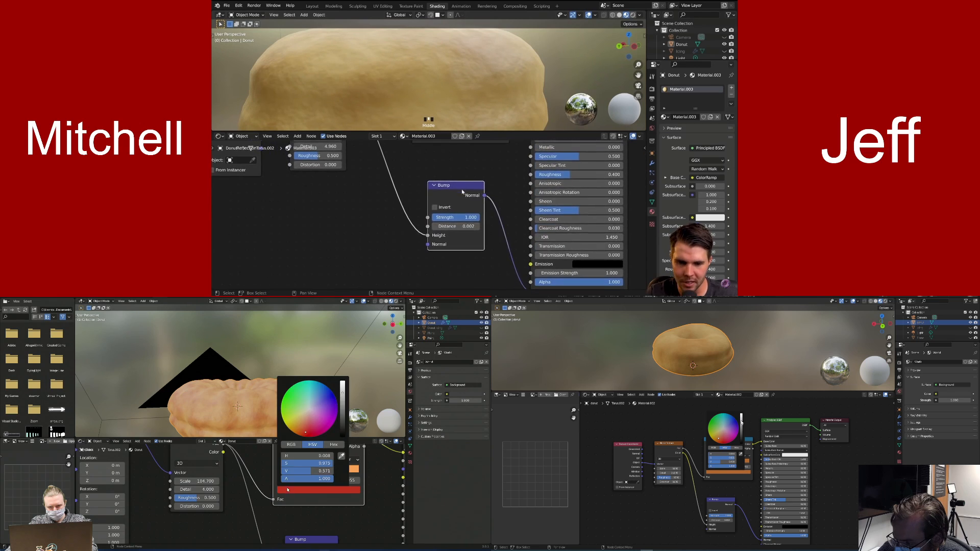
pyautogui.scroll(1, 462, 223)
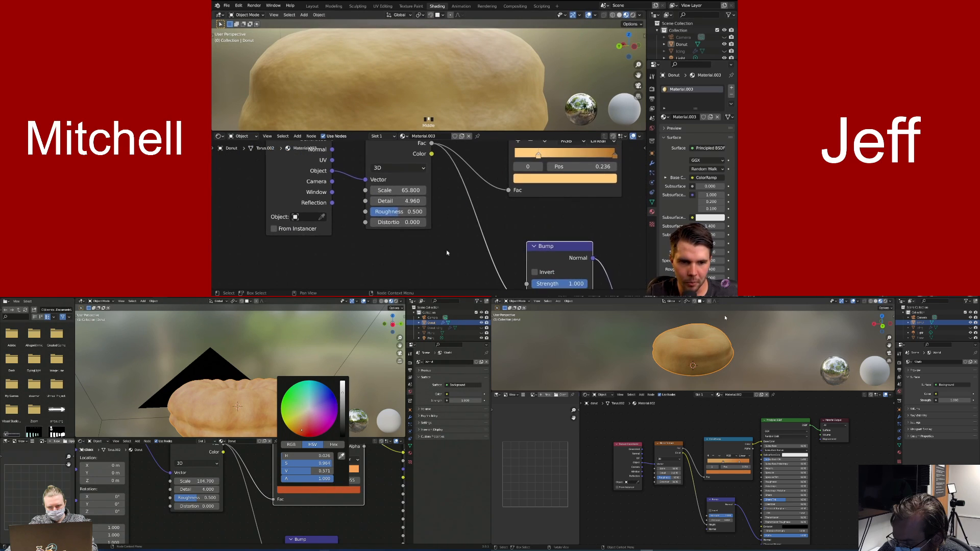
pyautogui.moveTo(306, 168); pyautogui.dragTo(405, 234, button='middle')
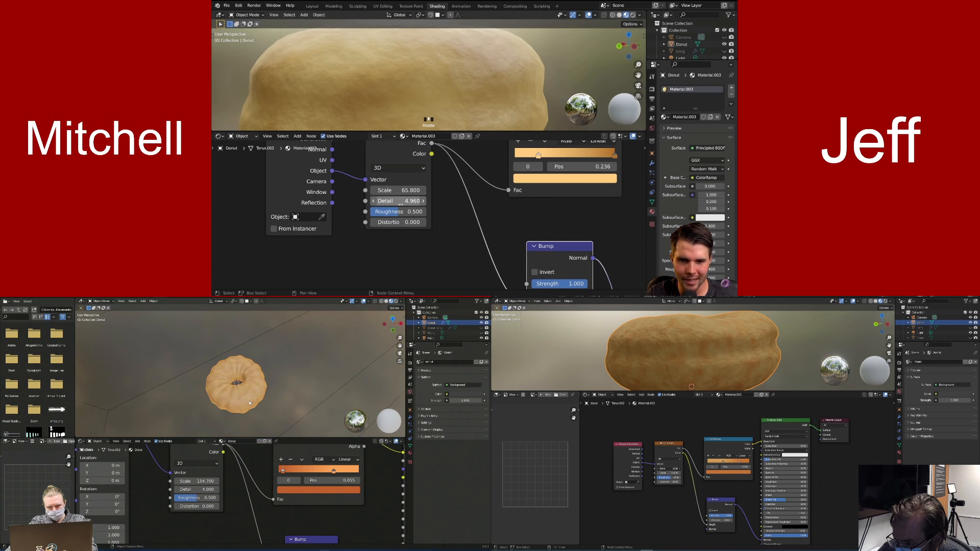
pyautogui.press('BackSpace')
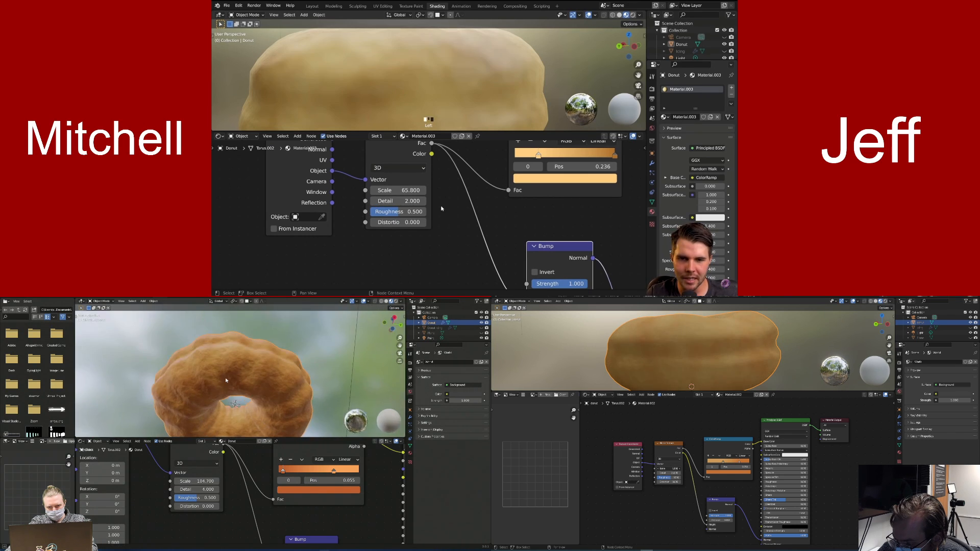
pyautogui.scroll(-2, 470, 105)
pyautogui.moveTo(471, 106)
pyautogui.mouseDown(button='middle')
pyautogui.moveTo(473, 97)
pyautogui.moveTo(461, 115)
pyautogui.moveTo(467, 103)
pyautogui.mouseUp(button='middle')
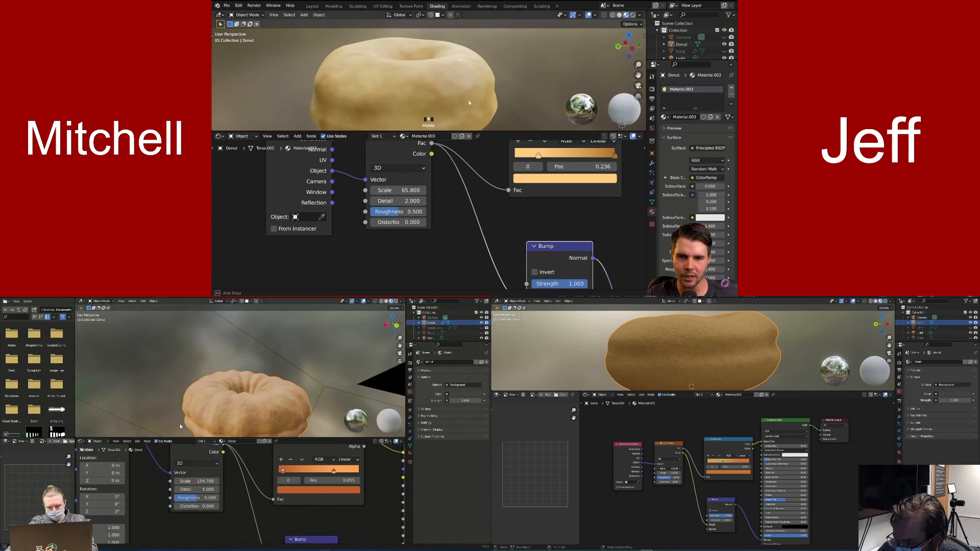
pyautogui.moveTo(398, 201); pyautogui.dragTo(440, 200)
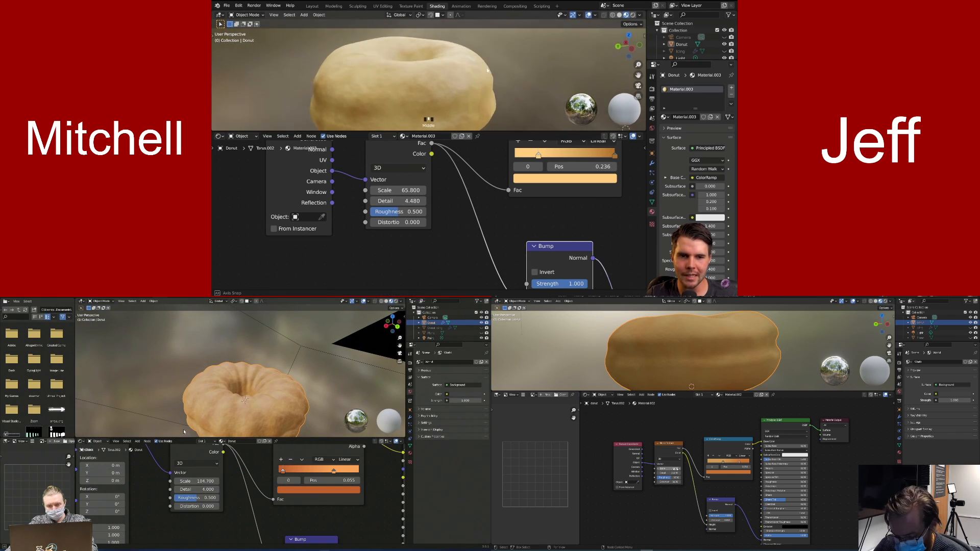
# Examine the noise bumps on the donuts from different angles and distances
pyautogui.moveTo(462, 60); pyautogui.dragTo(460, 75, button='middle')
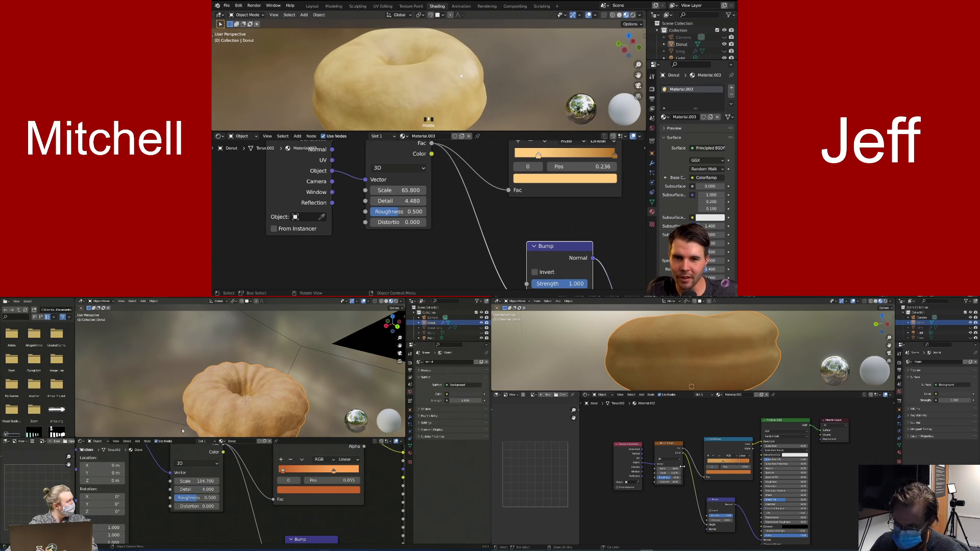
pyautogui.moveTo(434, 91)
pyautogui.mouseDown(button='middle')
pyautogui.moveTo(483, 68)
pyautogui.moveTo(410, 79)
pyautogui.moveTo(441, 76)
pyautogui.mouseUp(button='middle')
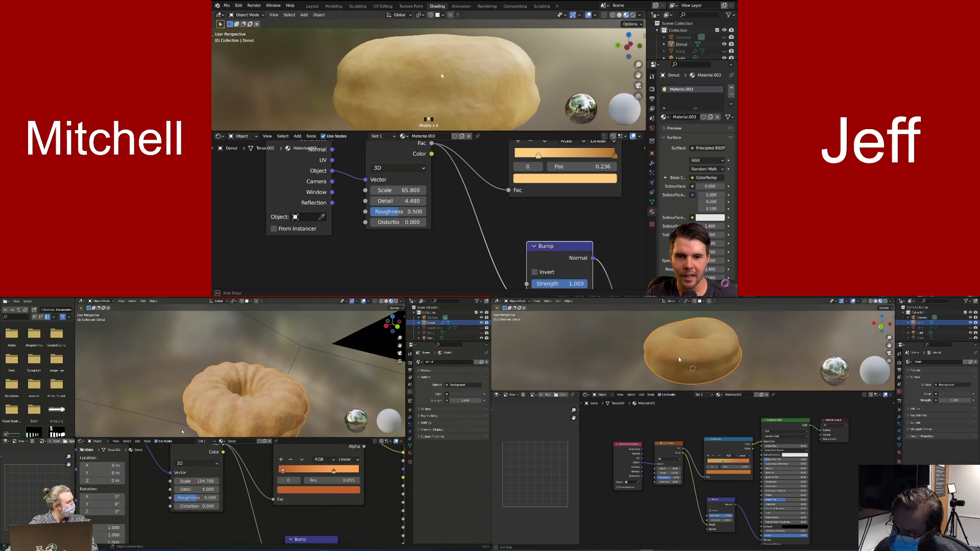
pyautogui.scroll(6, 666, 372)
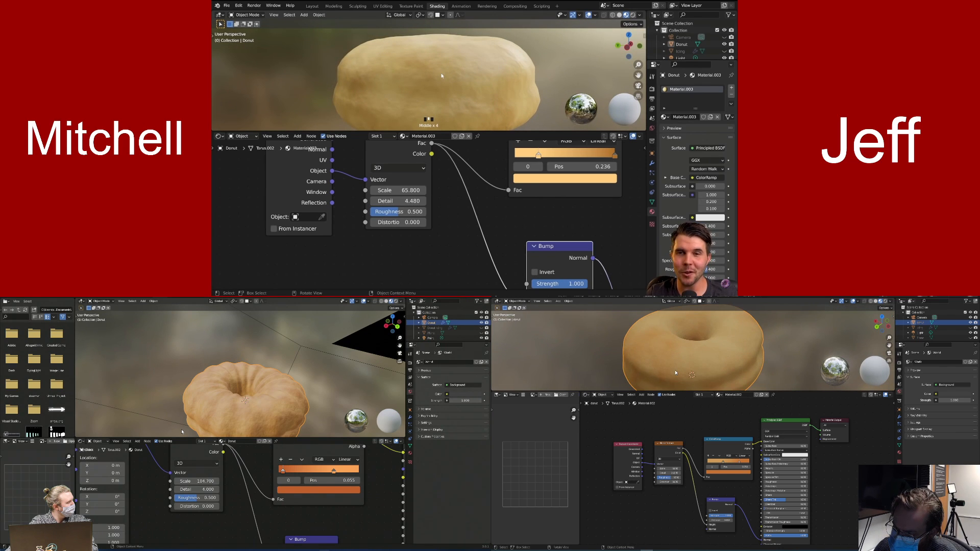
pyautogui.scroll(-1, 182, 432)
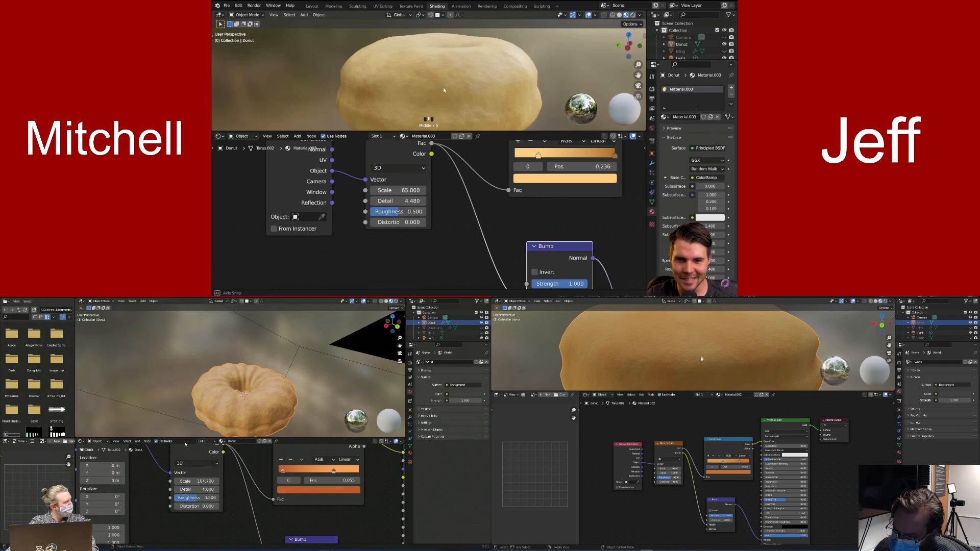
pyautogui.scroll(3, 433, 88)
pyautogui.keyDown('ctrl'); pyautogui.moveTo(433, 88); pyautogui.dragTo(439, 102, button='middle'); pyautogui.keyUp('ctrl')
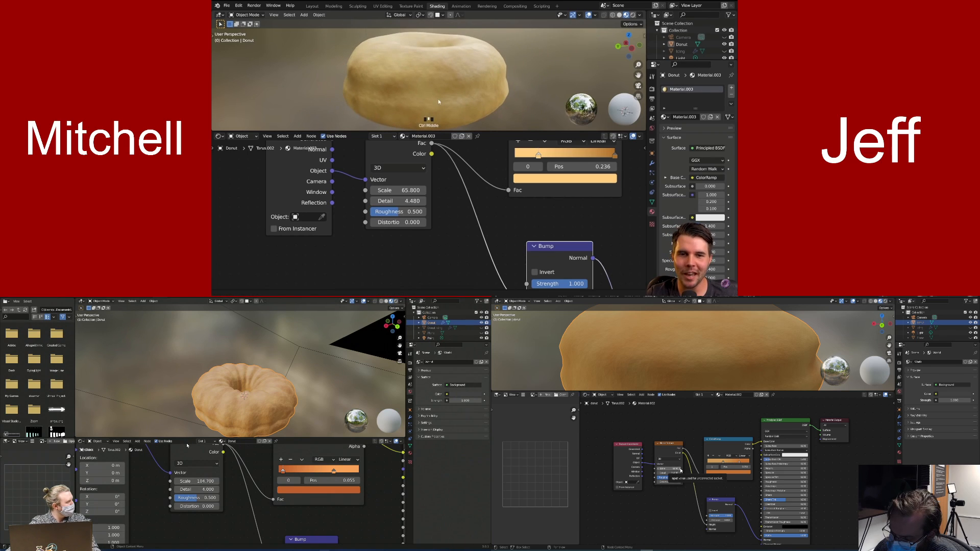
pyautogui.scroll(3, 404, 75)
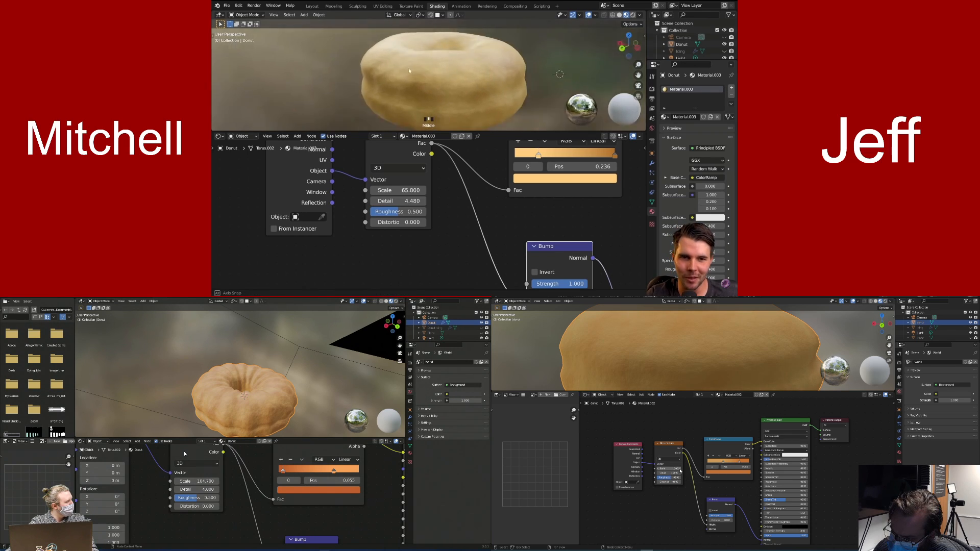
pyautogui.scroll(-3, 680, 360)
pyautogui.scroll(-1, 680, 360)
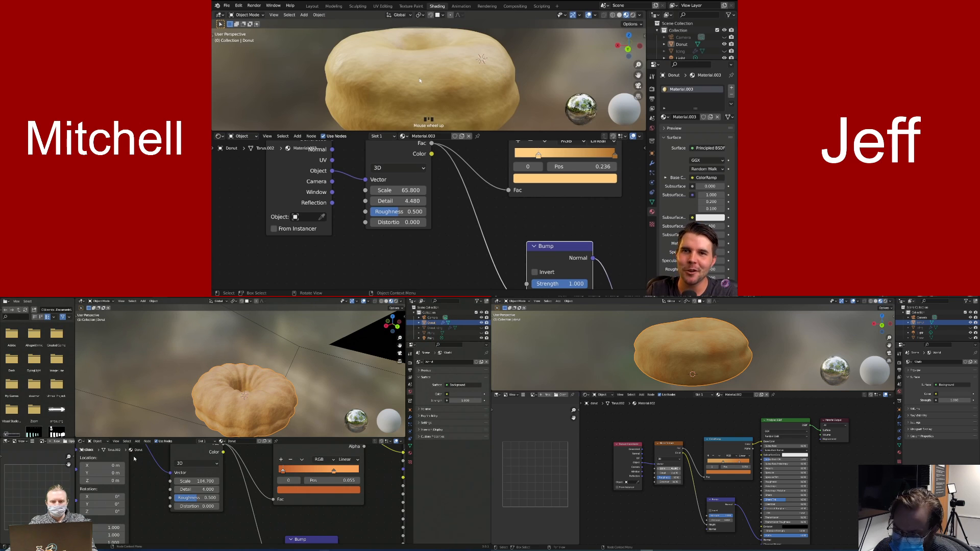
pyautogui.moveTo(219, 403); pyautogui.dragTo(280, 426, button='middle')
pyautogui.scroll(2, 688, 343)
pyautogui.scroll(2, 689, 342)
pyautogui.keyDown('ctrl'); pyautogui.moveTo(425, 90); pyautogui.dragTo(436, 85, button='middle'); pyautogui.keyUp('ctrl')
pyautogui.scroll(-1, 689, 343)
pyautogui.scroll(3, 255, 413)
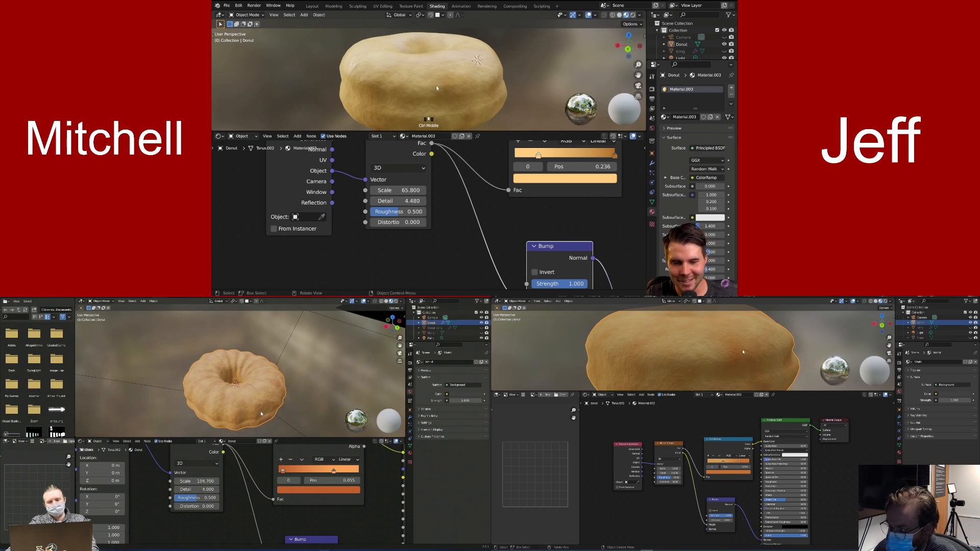
pyautogui.scroll(-4, 235, 402)
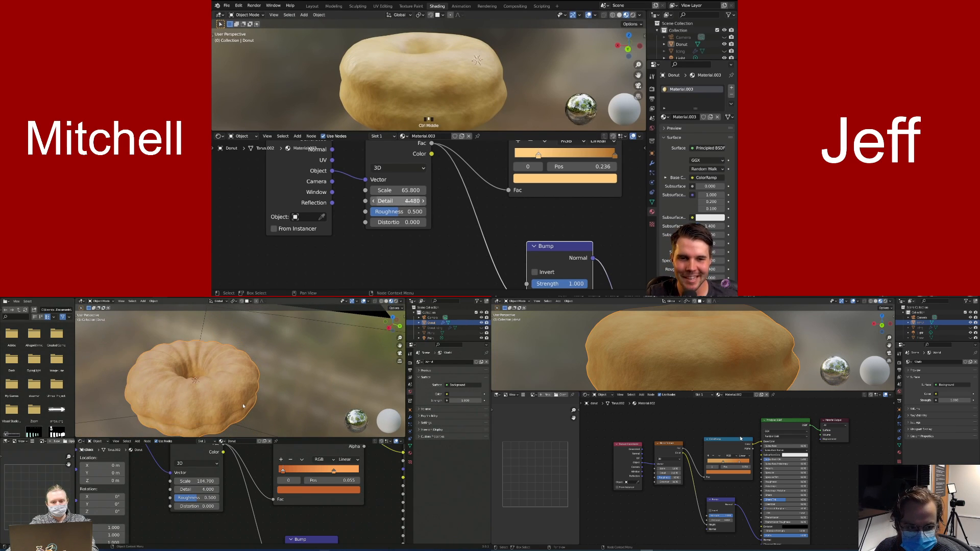
# Lower the main donut's noise Detail to about 3.200 and adjust the Color Ramp stop's color on the third donut
pyautogui.scroll(3, 454, 80)
pyautogui.moveTo(248, 400); pyautogui.dragTo(253, 393, button='middle')
pyautogui.scroll(3, 255, 389)
pyautogui.moveTo(393, 201)
pyautogui.keyDown('shift'); pyautogui.mouseDown()
pyautogui.moveTo(408, 200)
pyautogui.moveTo(390, 201)
pyautogui.mouseUp(); pyautogui.keyUp('shift')
pyautogui.click(744, 473)
pyautogui.moveTo(720, 437); pyautogui.dragTo(720, 435)
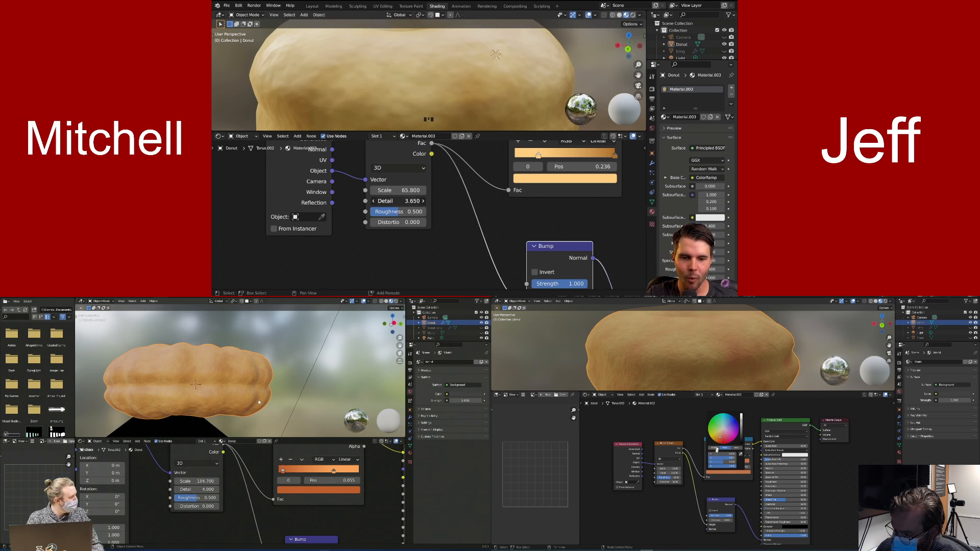
# Fine-tune the main donut's Noise Texture Detail to about 2.950 and check the whole donut
pyautogui.scroll(-6, 438, 88)
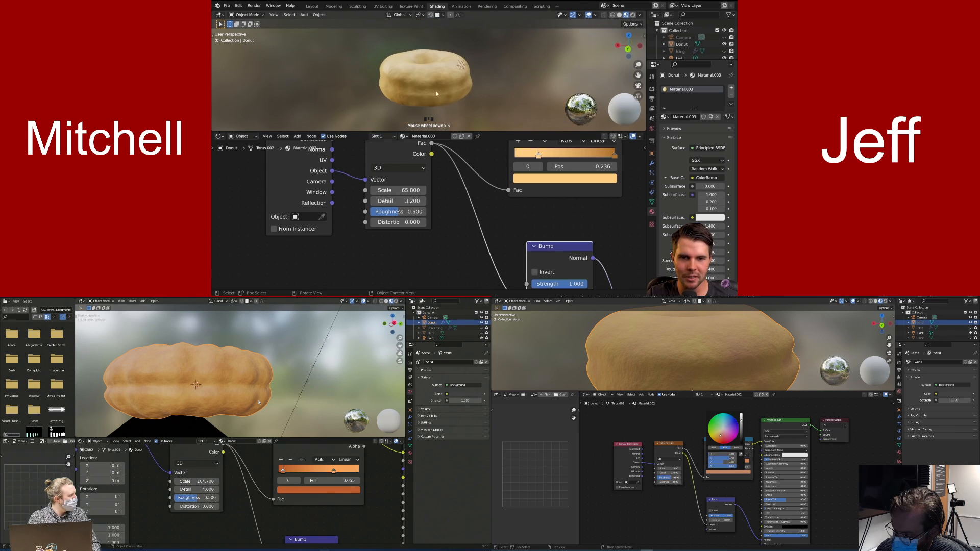
pyautogui.moveTo(398, 201)
pyautogui.mouseDown()
pyautogui.moveTo(388, 201)
pyautogui.moveTo(398, 200)
pyautogui.mouseUp()
pyautogui.scroll(-4, 660, 350)
pyautogui.moveTo(387, 97); pyautogui.dragTo(423, 123, button='middle')
# Set the second donut's Noise Texture Scale to 100 and Detail to 3
pyautogui.click(205, 490)
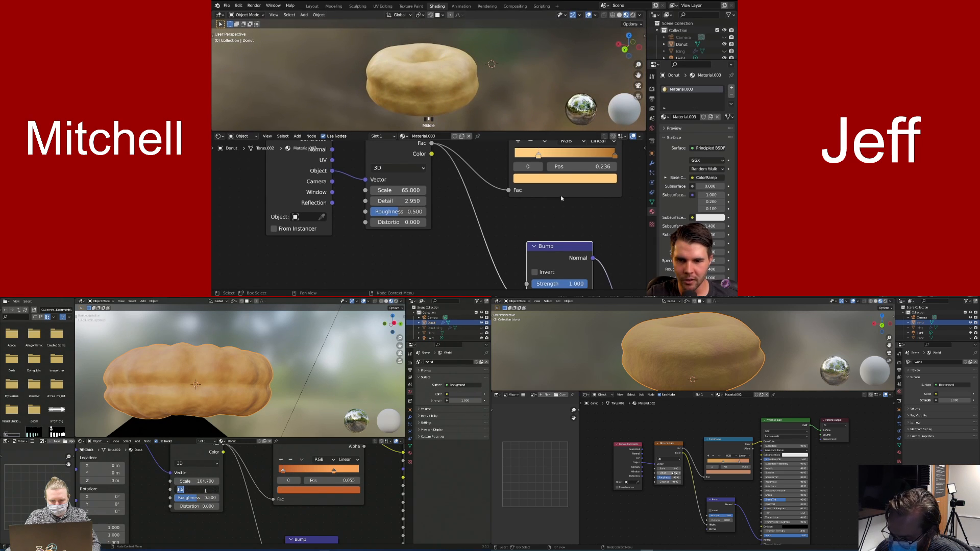
pyautogui.scroll(-2, 561, 198)
pyautogui.write('2')
pyautogui.press('Return')
# Fine-tune the main donut's Noise Texture Scale while checking the bumps on its surface
pyautogui.moveTo(454, 92); pyautogui.dragTo(465, 99, button='middle')
pyautogui.click(357, 220)
pyautogui.moveTo(230, 319); pyautogui.dragTo(248, 357, button='middle')
pyautogui.moveTo(357, 219); pyautogui.dragTo(365, 220)
pyautogui.moveTo(247, 357); pyautogui.dragTo(253, 363, button='middle')
pyautogui.click(674, 473)
pyautogui.moveTo(364, 220); pyautogui.dragTo(372, 220)
pyautogui.moveTo(252, 363)
pyautogui.mouseDown(button='middle')
pyautogui.moveTo(261, 370)
pyautogui.moveTo(248, 375)
pyautogui.mouseUp(button='middle')
pyautogui.moveTo(372, 220); pyautogui.dragTo(357, 220)
pyautogui.moveTo(469, 103); pyautogui.dragTo(487, 95, button='middle')
pyautogui.moveTo(461, 191); pyautogui.dragTo(431, 192)
# Examine the bumps on the main and second donuts from above and from the side
pyautogui.moveTo(485, 91); pyautogui.dragTo(423, 99, button='middle')
pyautogui.moveTo(239, 378); pyautogui.dragTo(199, 409, button='middle')
pyautogui.scroll(-5, 441, 94)
pyautogui.moveTo(442, 94); pyautogui.dragTo(434, 91, button='middle')
pyautogui.moveTo(199, 408); pyautogui.dragTo(192, 403, button='middle')
pyautogui.moveTo(434, 91); pyautogui.dragTo(424, 87, button='middle')
pyautogui.moveTo(192, 404); pyautogui.dragTo(187, 400, button='middle')
pyautogui.moveTo(423, 87); pyautogui.dragTo(428, 119, button='middle')
# Set the main donut's Bump Distance to 0.002 and adjust the third donut's Noise Texture setting
pyautogui.moveTo(473, 253); pyautogui.dragTo(453, 169, button='middle')
pyautogui.scroll(1, 453, 169)
pyautogui.moveTo(675, 469); pyautogui.dragTo(679, 469)
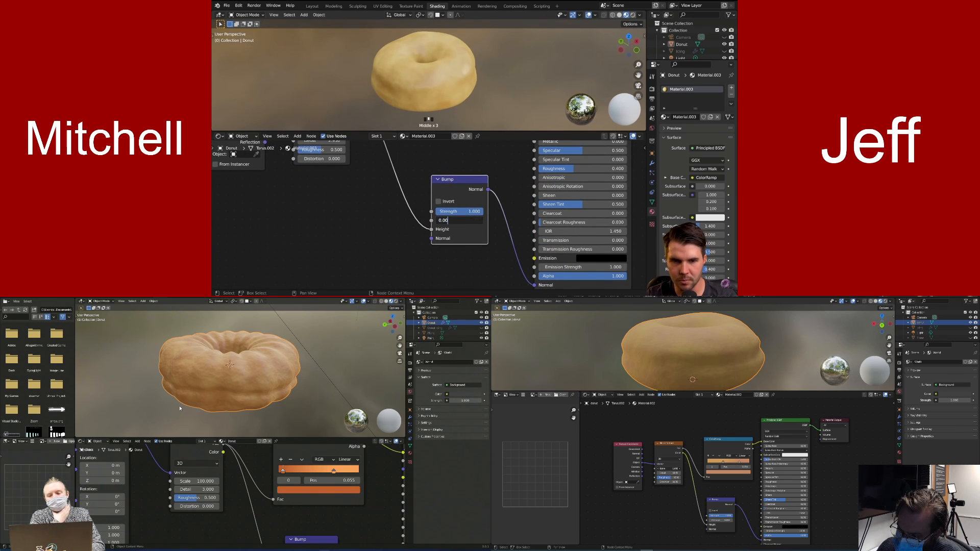
pyautogui.moveTo(435, 99); pyautogui.dragTo(490, 92, button='middle')
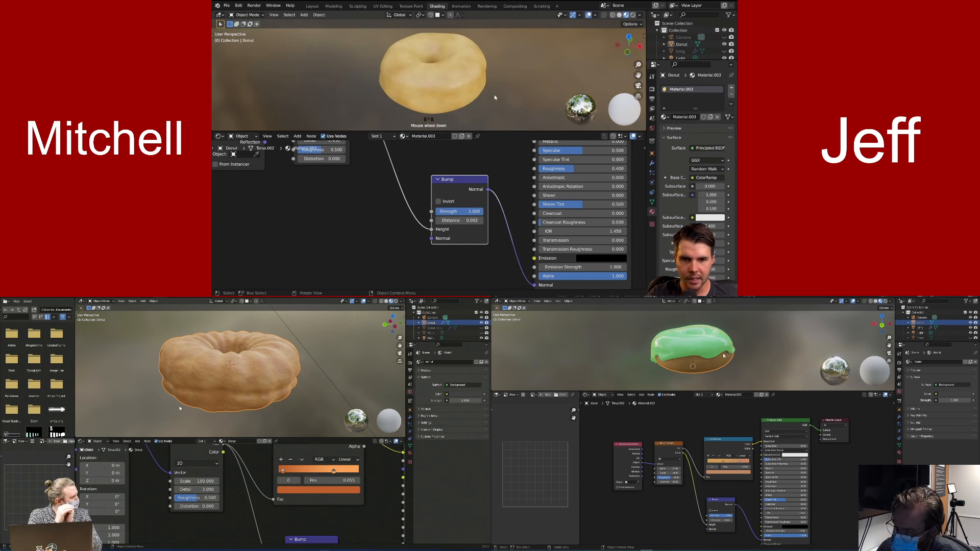
pyautogui.scroll(-3, 485, 92)
pyautogui.scroll(4, 481, 94)
pyautogui.scroll(-2, 459, 215)
# Shift the Color Ramp stop in the third donut's material and check the iced donut's dough color
pyautogui.click(458, 178)
pyautogui.moveTo(682, 370); pyautogui.dragTo(686, 347, button='middle')
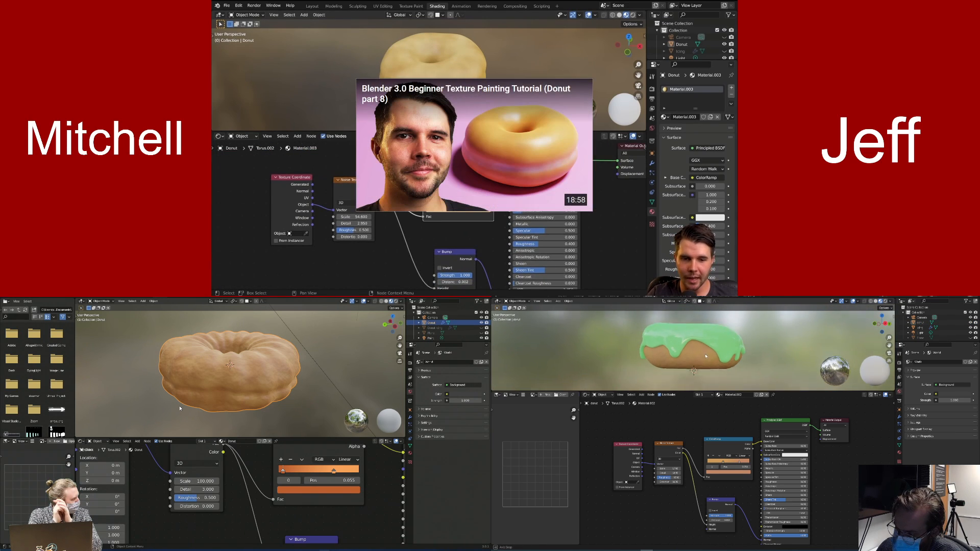
pyautogui.moveTo(458, 179); pyautogui.dragTo(470, 198, button='middle')
pyautogui.moveTo(462, 102); pyautogui.dragTo(391, 76, button='middle')
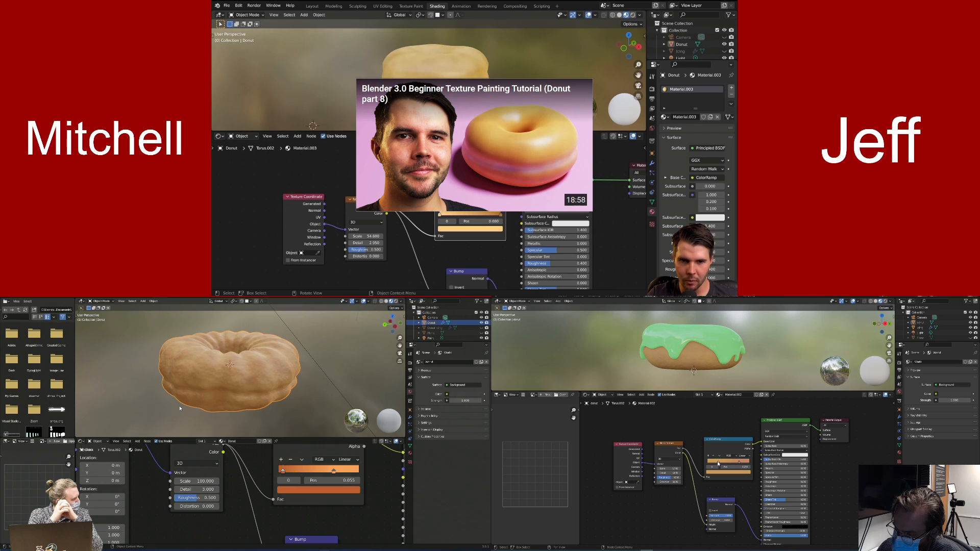
pyautogui.moveTo(716, 464); pyautogui.dragTo(726, 459)
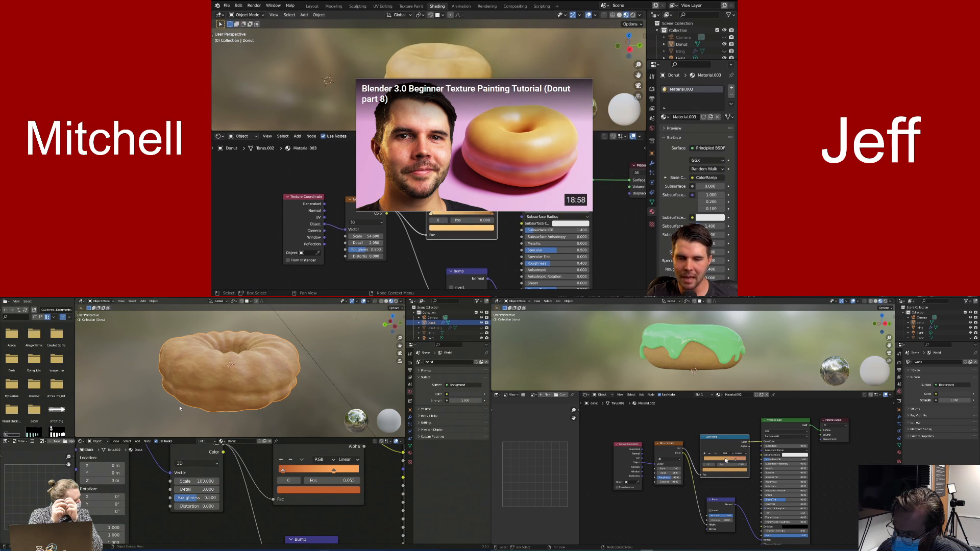
pyautogui.moveTo(485, 74); pyautogui.dragTo(456, 78, button='middle')
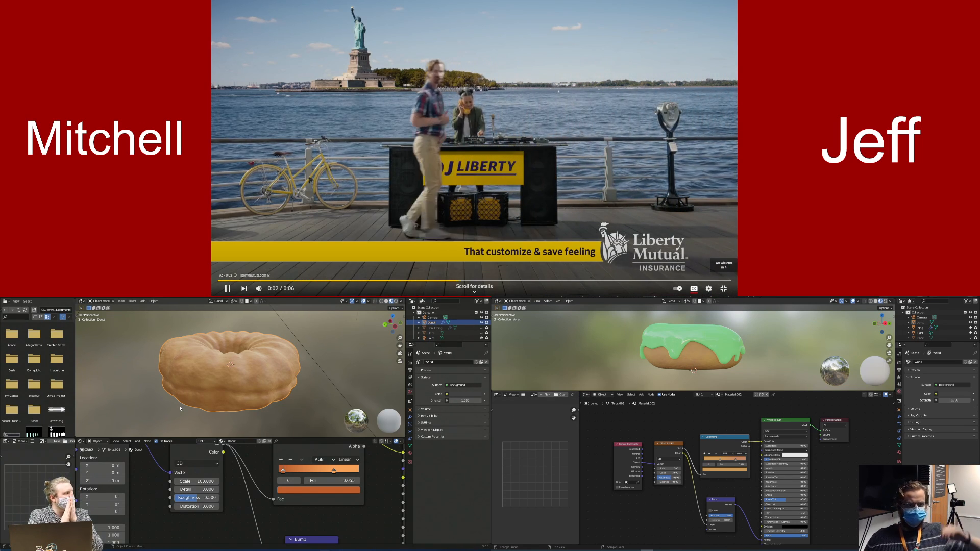
pyautogui.moveTo(734, 332)
pyautogui.mouseDown(button='middle')
pyautogui.moveTo(738, 349)
pyautogui.moveTo(742, 342)
pyautogui.mouseUp(button='middle')
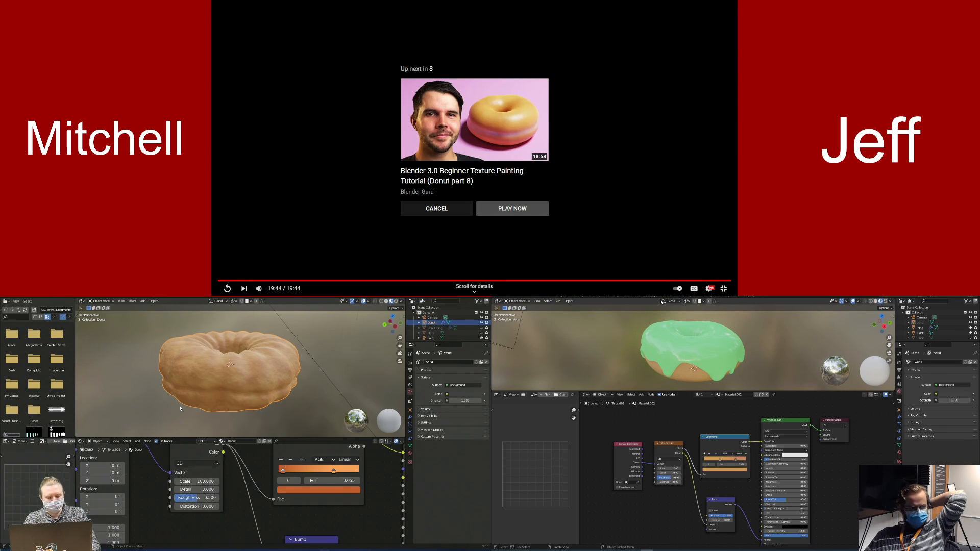
# Unhide the second donut's icing and surroundings, select the icing and check the complete donut
pyautogui.hotkey('alt', 'h')
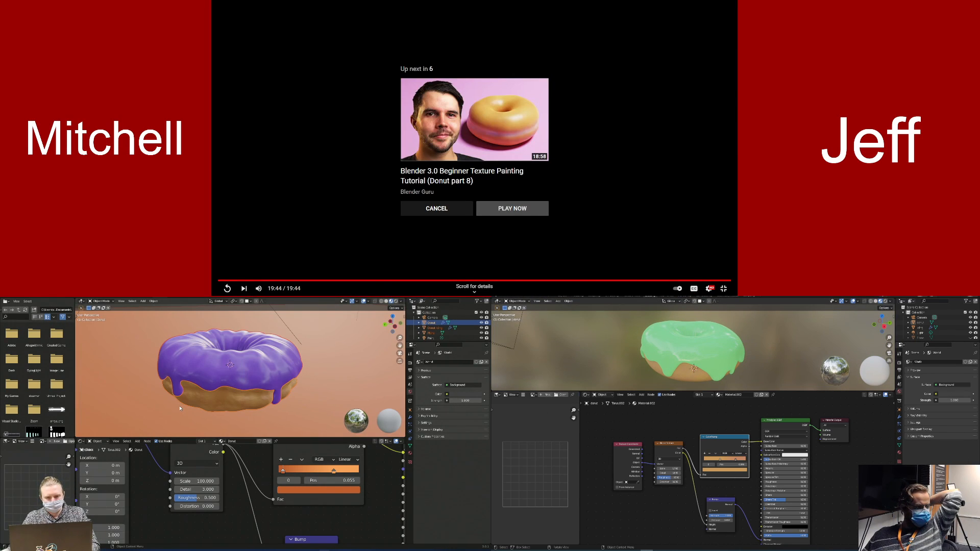
pyautogui.click(219, 383)
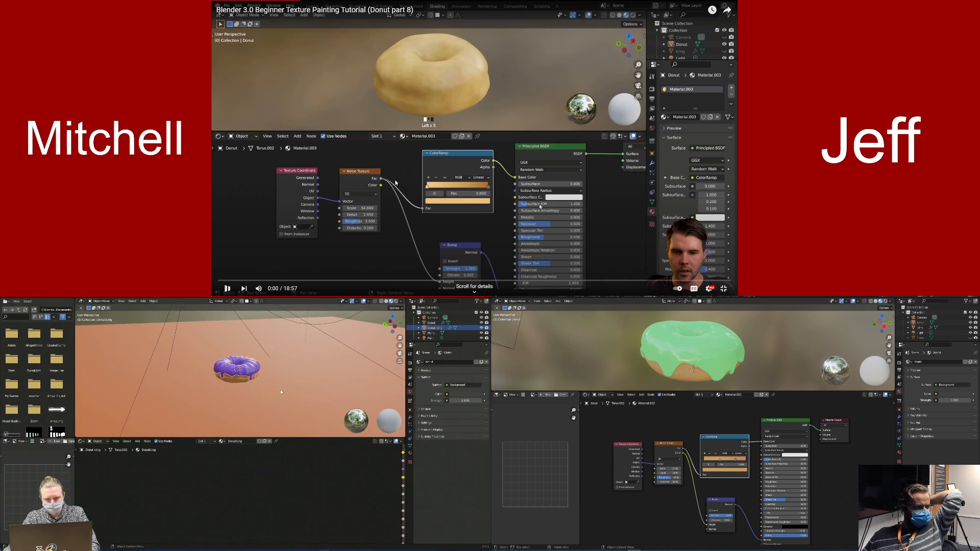
pyautogui.scroll(6, 261, 396)
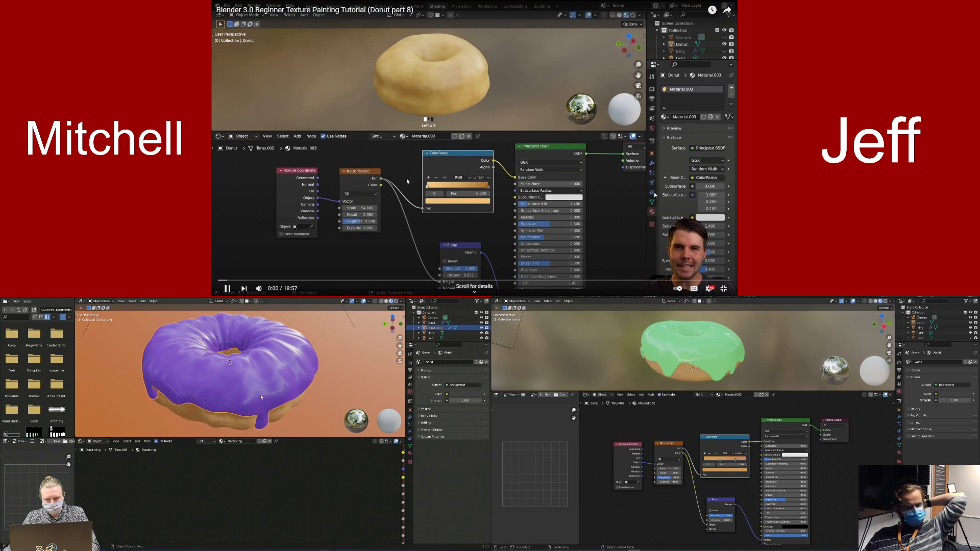
pyautogui.moveTo(261, 397); pyautogui.dragTo(270, 391, button='middle')
pyautogui.moveTo(329, 354); pyautogui.dragTo(282, 381, button='middle')
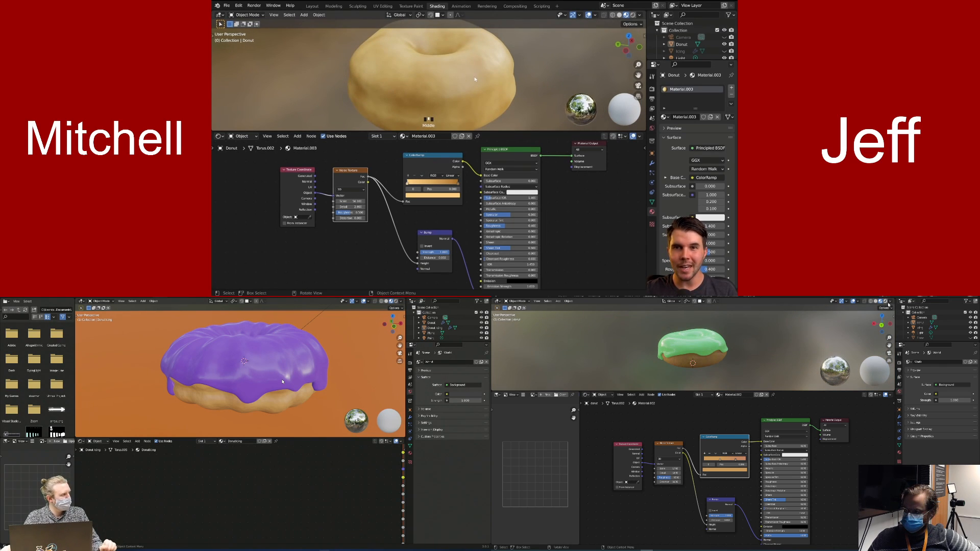
# Switch to the donut reference photos and examine the dough coloring up close
pyautogui.hotkey('alt', 'Tab')
pyautogui.click(549, 174)
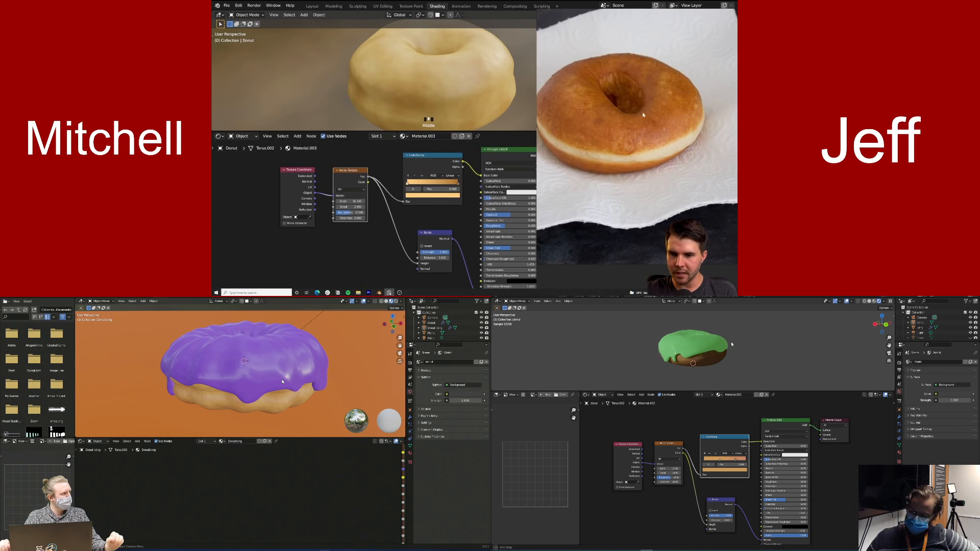
pyautogui.moveTo(670, 147); pyautogui.dragTo(696, 248, button='middle')
pyautogui.scroll(2, 716, 360)
# Hide the second donut's icing and the plane so only the bare dough is shown
pyautogui.click(282, 381)
pyautogui.press('h')
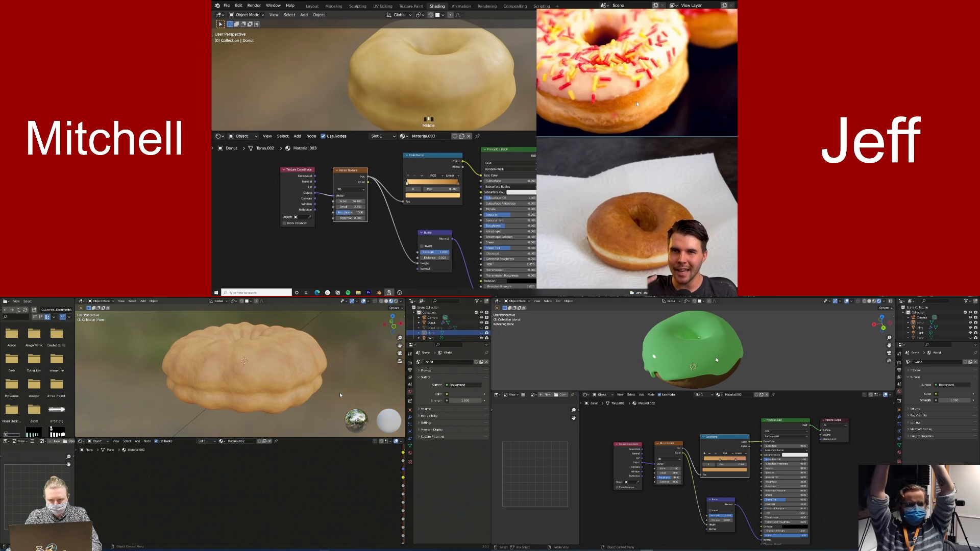
pyautogui.click(237, 321)
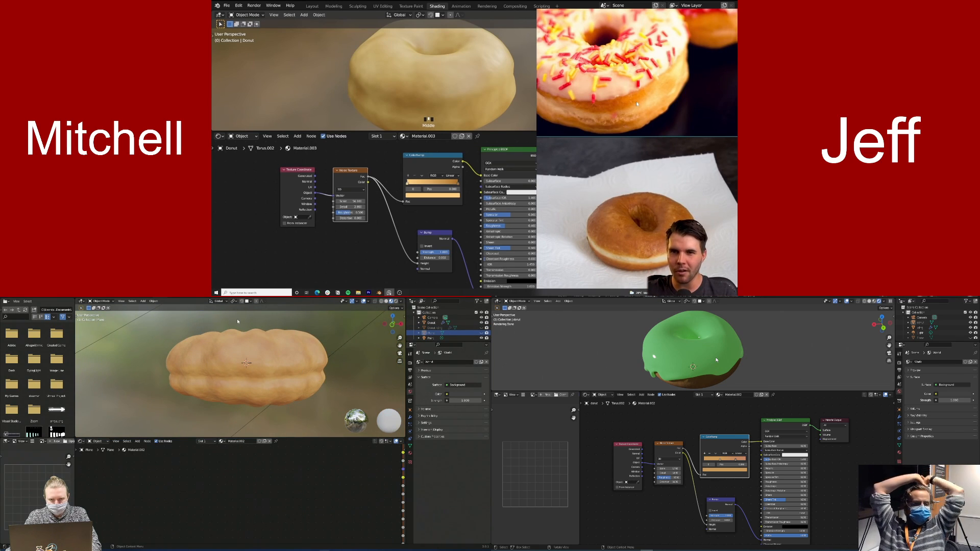
# Open the second donut in the Texture Paint workspace and display it in Material Preview shading
pyautogui.click(172, 301)
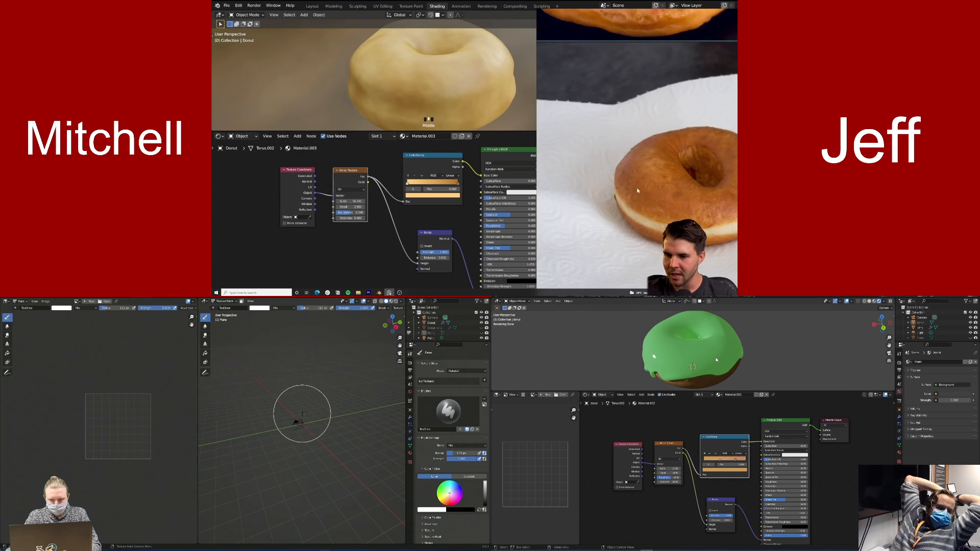
pyautogui.scroll(11, 302, 416)
pyautogui.moveTo(306, 427); pyautogui.dragTo(304, 426, button='middle')
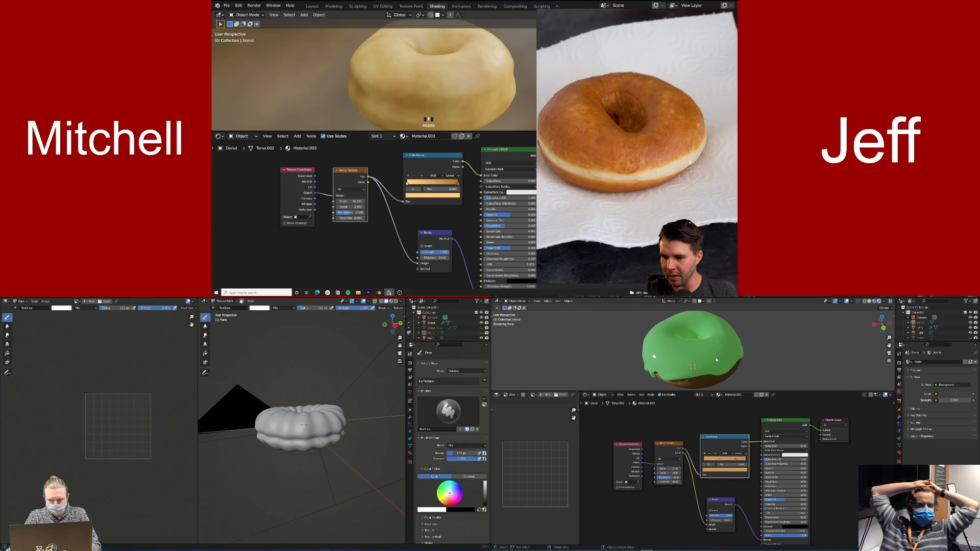
pyautogui.scroll(4, 304, 425)
pyautogui.press('z')
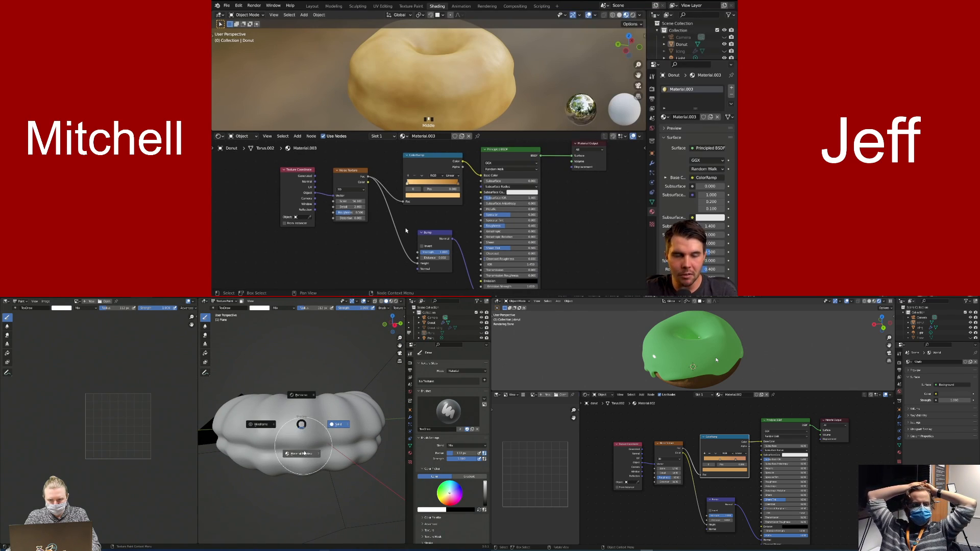
pyautogui.click(306, 460)
pyautogui.moveTo(315, 460); pyautogui.dragTo(282, 425, button='middle')
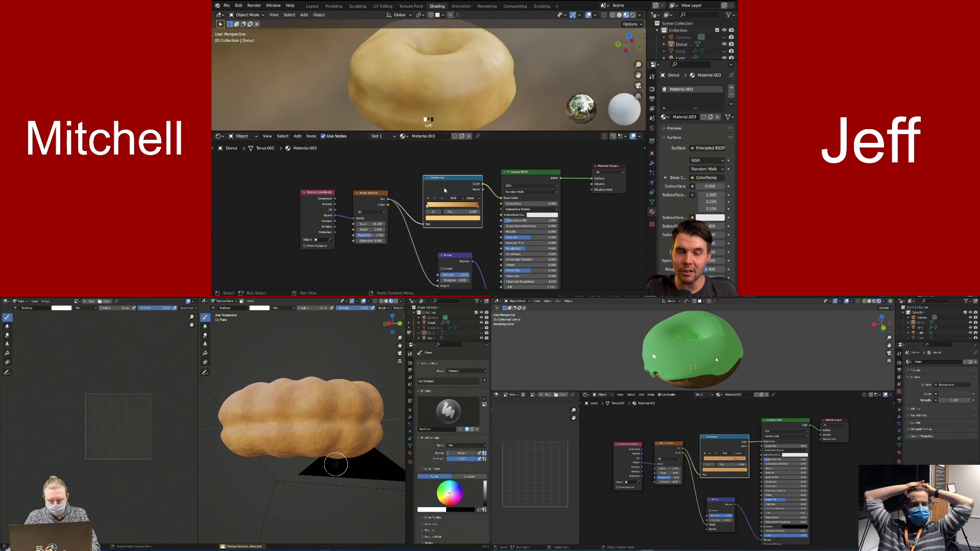
pyautogui.moveTo(312, 454); pyautogui.dragTo(341, 464, button='middle')
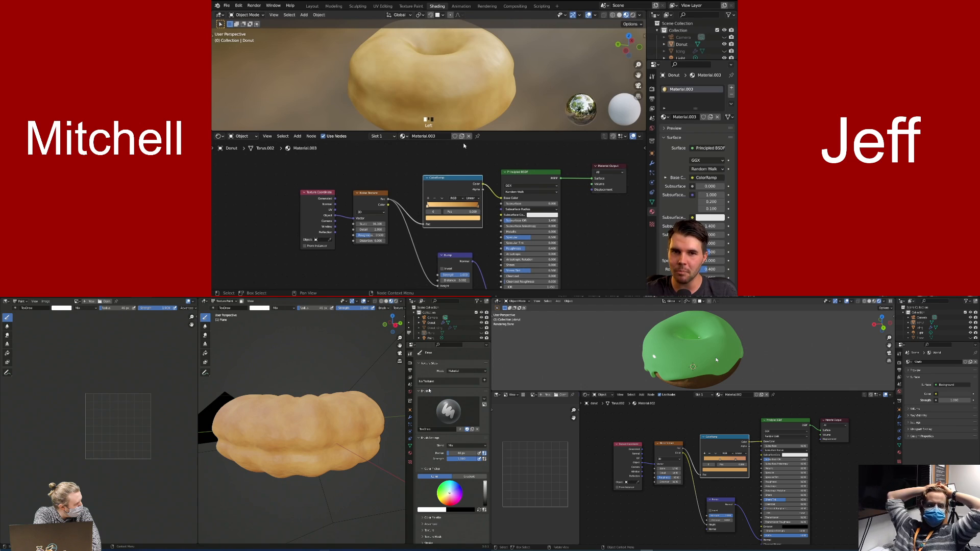
# Open the main and third donuts in the Texture Paint workspace and hide the third donut's icing
pyautogui.click(411, 6)
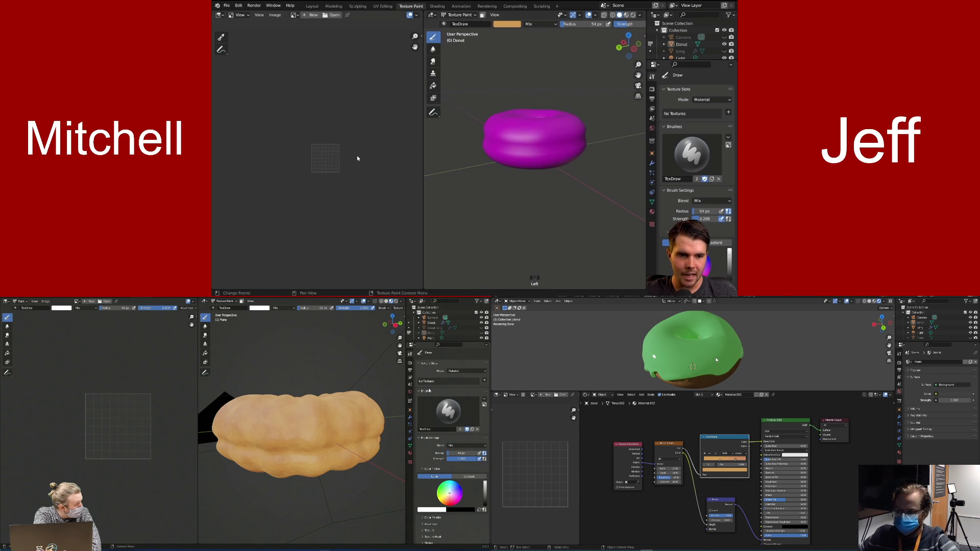
pyautogui.click(630, 297)
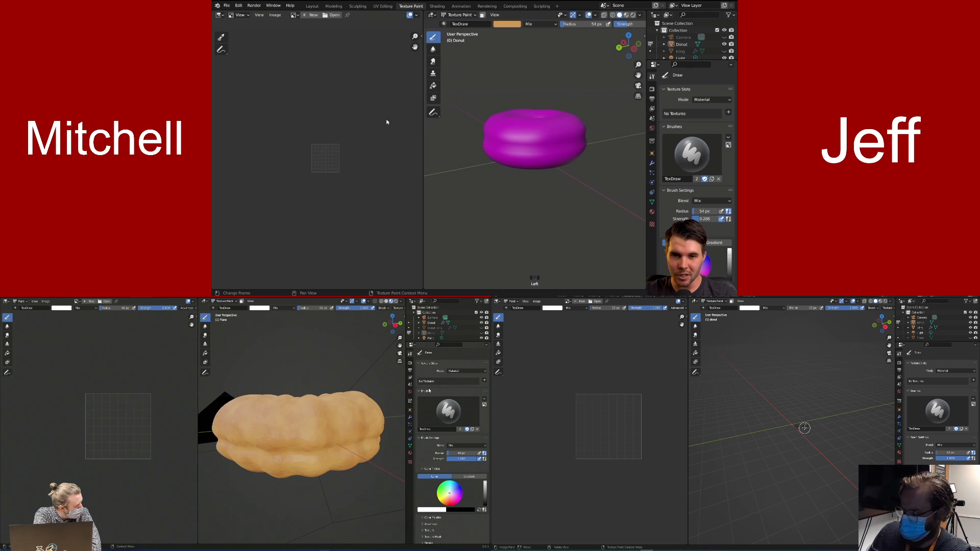
pyautogui.scroll(2, 529, 154)
pyautogui.moveTo(531, 142); pyautogui.dragTo(490, 153, button='middle')
pyautogui.scroll(4, 792, 437)
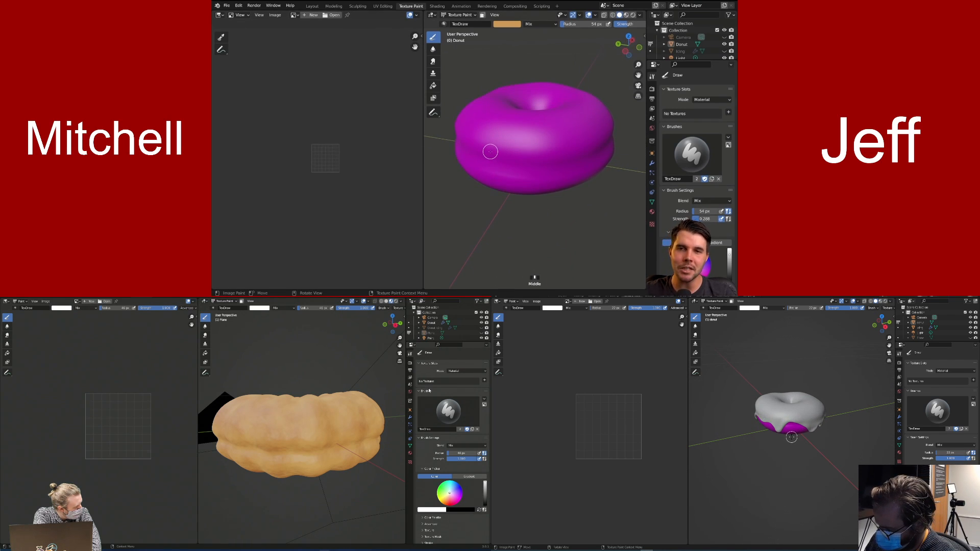
pyautogui.scroll(1, 791, 436)
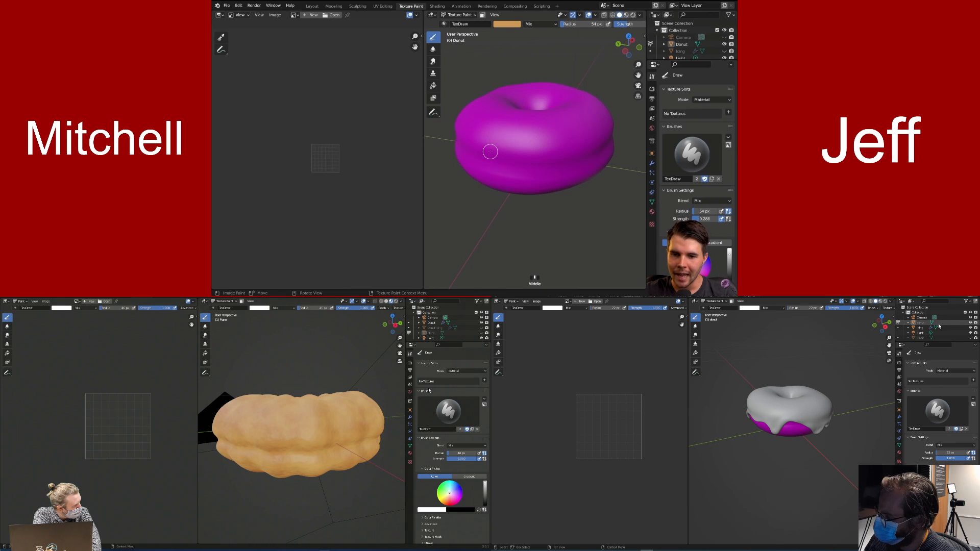
pyautogui.click(970, 328)
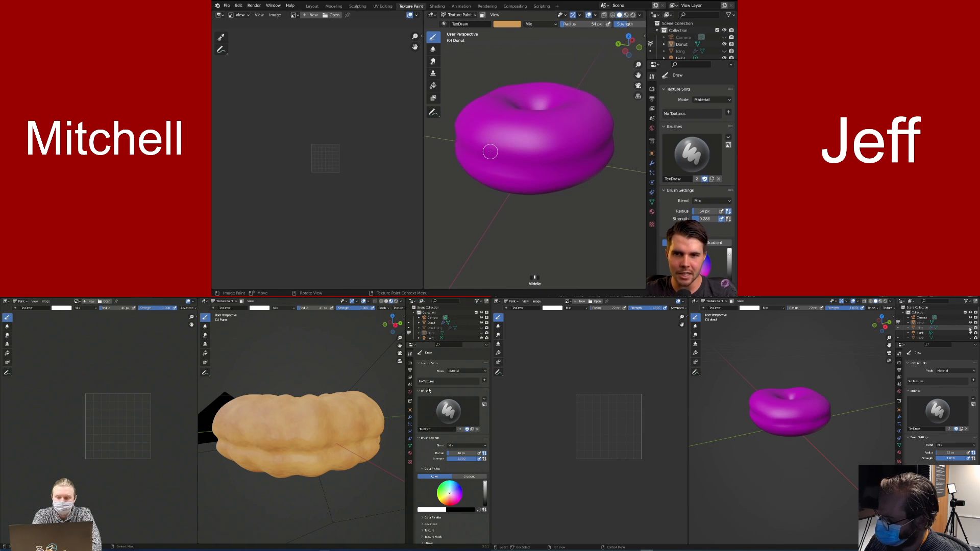
# Return to the Shading workspace and select the second donut to show its material nodes
pyautogui.click(436, 7)
pyautogui.moveTo(829, 400)
pyautogui.mouseDown(button='middle')
pyautogui.moveTo(774, 382)
pyautogui.moveTo(827, 419)
pyautogui.mouseUp(button='middle')
pyautogui.scroll(1, 407, 178)
pyautogui.moveTo(407, 177); pyautogui.dragTo(400, 188, button='middle')
pyautogui.click(385, 178)
pyautogui.click(253, 396)
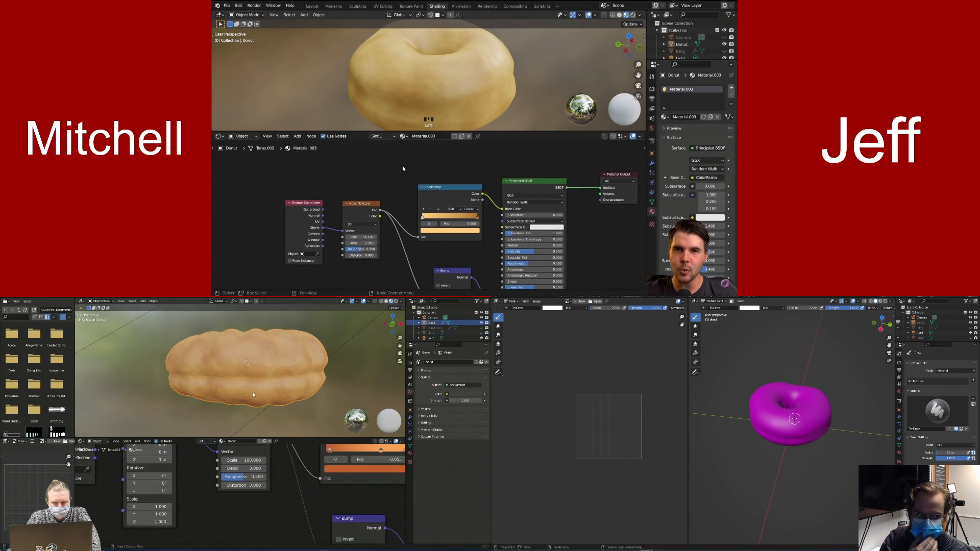
pyautogui.scroll(-5, 236, 479)
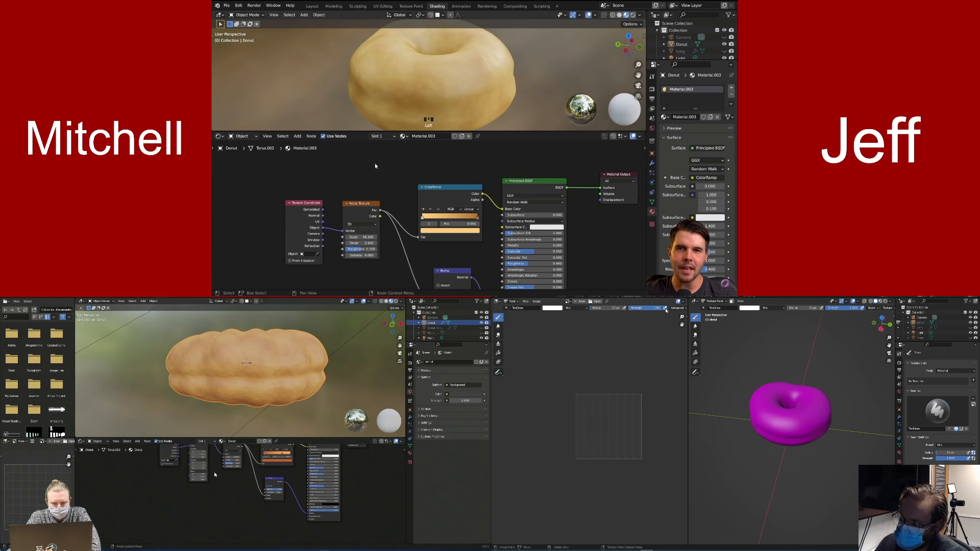
pyautogui.click(652, 298)
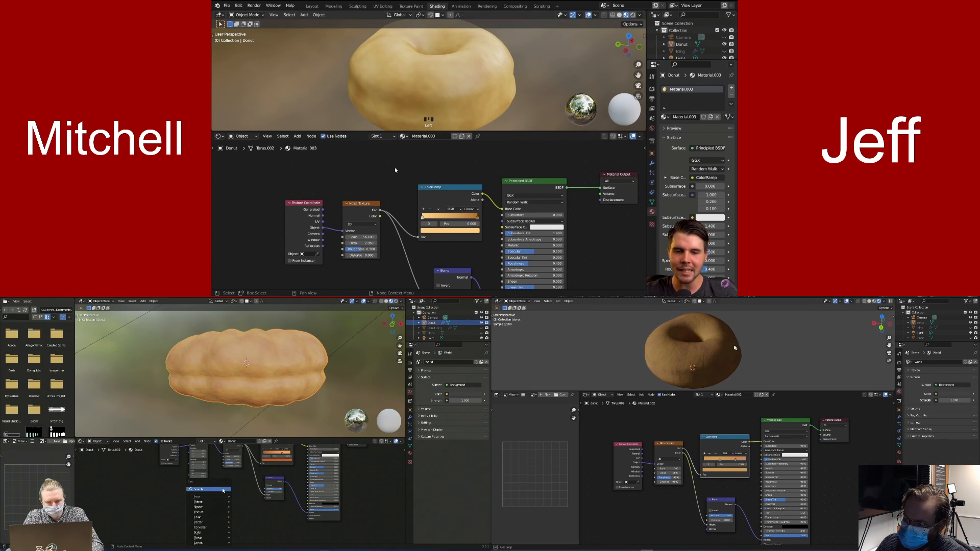
# Add an Image Texture node to the second donut's material and show the third donut in Material Preview
pyautogui.click(224, 498)
pyautogui.moveTo(733, 347); pyautogui.dragTo(726, 342, button='middle')
pyautogui.click(229, 495)
pyautogui.moveTo(443, 195)
pyautogui.mouseDown(button='middle')
pyautogui.moveTo(466, 171)
pyautogui.moveTo(461, 192)
pyautogui.mouseUp(button='middle')
pyautogui.click(216, 490)
pyautogui.click(877, 301)
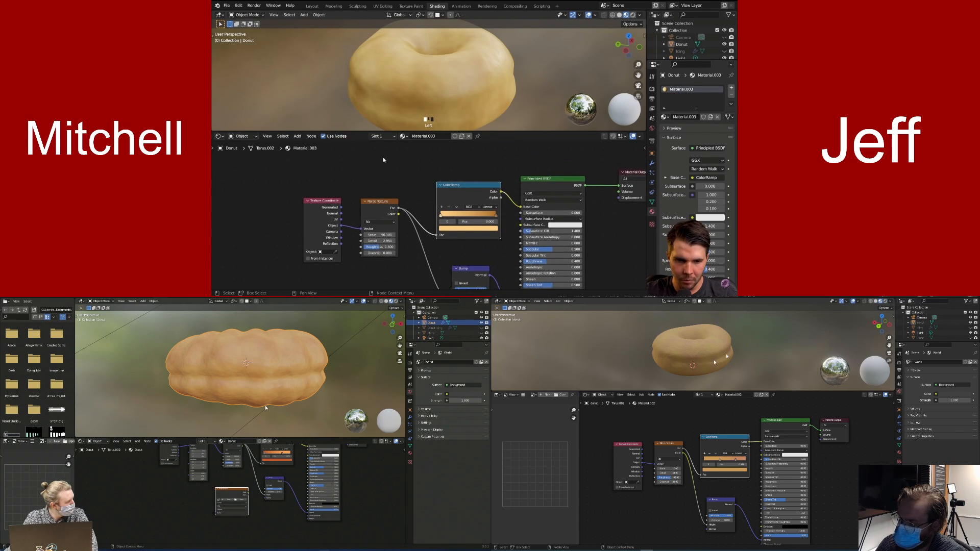
# Move the second donut's Image Texture node to the empty space above its Mapping and Noise Texture nodes
pyautogui.hotkey('shift', 'a')
pyautogui.moveTo(364, 154)
pyautogui.scroll(-2, 263, 426)
pyautogui.scroll(-4, 233, 516)
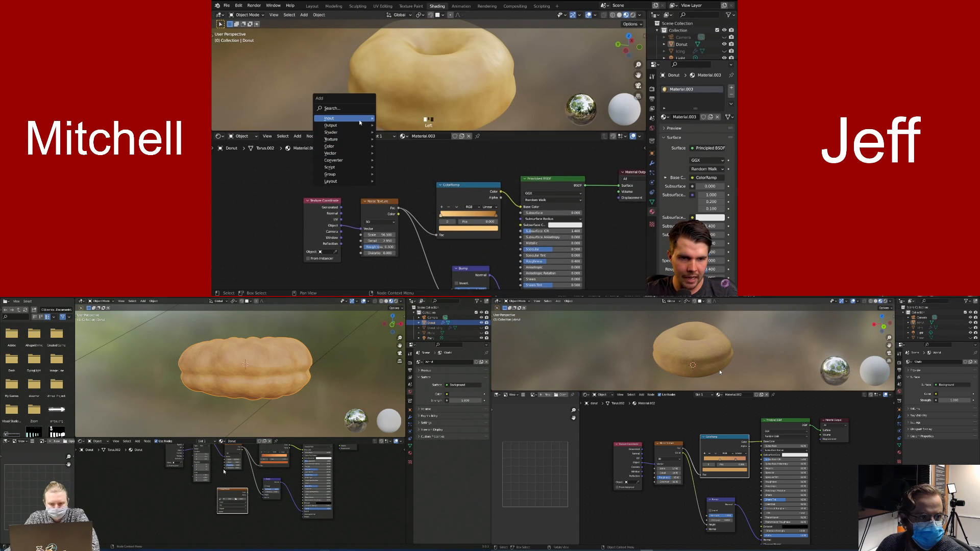
pyautogui.moveTo(351, 121)
pyautogui.moveTo(233, 515); pyautogui.dragTo(228, 461)
pyautogui.scroll(10, 234, 467)
pyautogui.moveTo(240, 473); pyautogui.dragTo(252, 513, button='middle')
pyautogui.moveTo(331, 139)
pyautogui.moveTo(224, 452); pyautogui.dragTo(242, 482)
pyautogui.scroll(-2, 648, 482)
# Add an Image Texture node to the main donut's material, placed above the Noise Texture node
pyautogui.moveTo(648, 482); pyautogui.dragTo(652, 448, button='middle')
pyautogui.click(418, 190)
pyautogui.moveTo(242, 482); pyautogui.dragTo(240, 483)
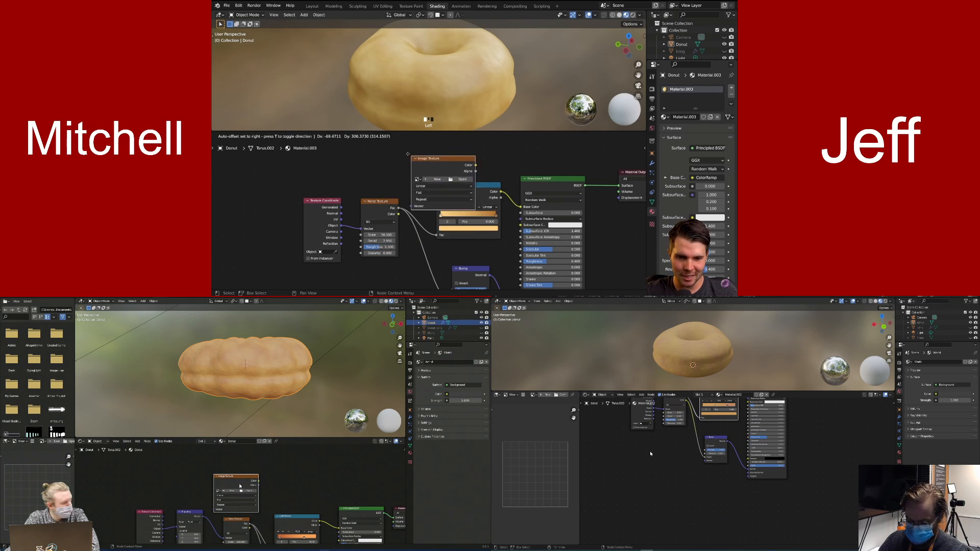
pyautogui.moveTo(651, 447); pyautogui.dragTo(651, 458, button='middle')
pyautogui.hotkey('shift', 'a')
pyautogui.moveTo(650, 453)
pyautogui.click(393, 223)
# Connect the main donut's Image Texture Color output to the Principled BSDF's Base Color
pyautogui.moveTo(463, 246); pyautogui.dragTo(458, 180, button='middle')
pyautogui.scroll(-1, 458, 181)
pyautogui.scroll(2, 449, 184)
pyautogui.scroll(5, 249, 489)
pyautogui.moveTo(399, 160); pyautogui.dragTo(523, 263)
pyautogui.scroll(3, 249, 489)
pyautogui.scroll(-1, 523, 262)
pyautogui.moveTo(523, 262); pyautogui.dragTo(490, 202, button='middle')
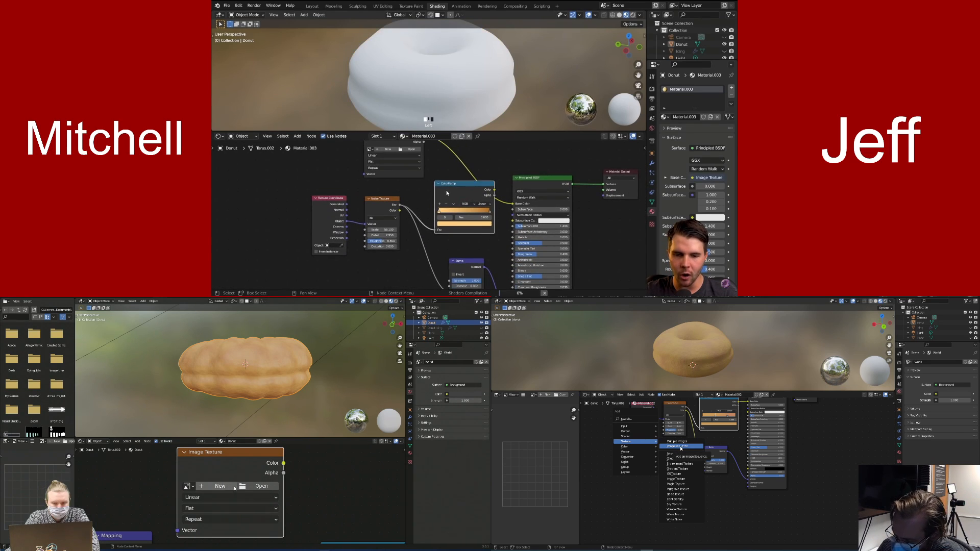
# Delete the ColorRamp node from the donut material's node tree
pyautogui.moveTo(446, 190); pyautogui.dragTo(444, 192)
pyautogui.moveTo(234, 489); pyautogui.dragTo(183, 488, button='middle')
pyautogui.scroll(-5, 233, 485)
pyautogui.moveTo(443, 192); pyautogui.dragTo(437, 195)
pyautogui.moveTo(233, 475); pyautogui.dragTo(233, 455, button='middle')
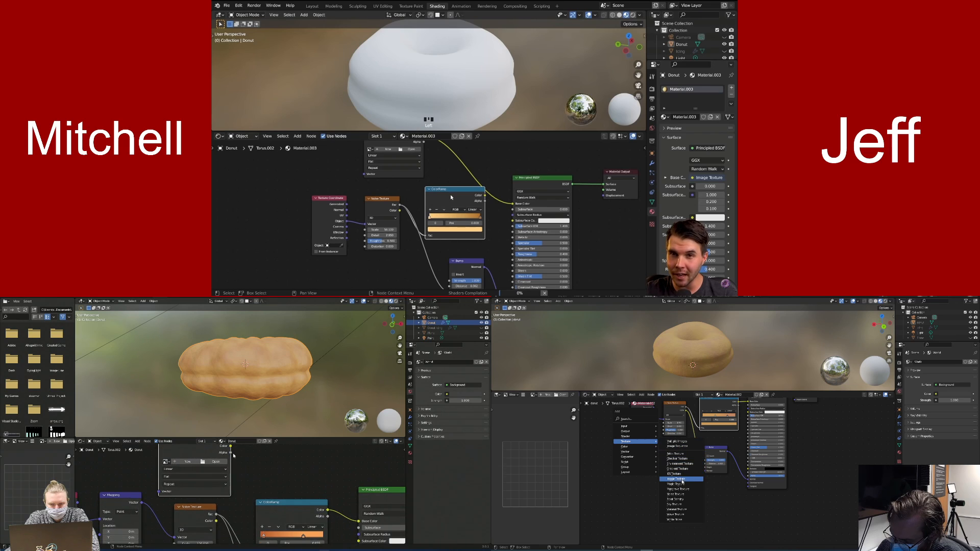
pyautogui.press('x')
pyautogui.scroll(-3, 233, 455)
# Add an Image Texture node and connect its Color output to the Principled BSDF's Base Color
pyautogui.click(682, 480)
pyautogui.moveTo(454, 262); pyautogui.dragTo(452, 250, button='middle')
pyautogui.moveTo(232, 455); pyautogui.dragTo(335, 513)
pyautogui.click(636, 462)
# Remove the leftover ColorRamp node between the noise texture and the Principled BSDF
pyautogui.moveTo(409, 190); pyautogui.dragTo(406, 213, button='middle')
pyautogui.moveTo(403, 148); pyautogui.dragTo(397, 157, button='middle')
pyautogui.click(278, 502)
pyautogui.moveTo(397, 157); pyautogui.dragTo(389, 167)
pyautogui.press('x')
pyautogui.scroll(-2, 660, 461)
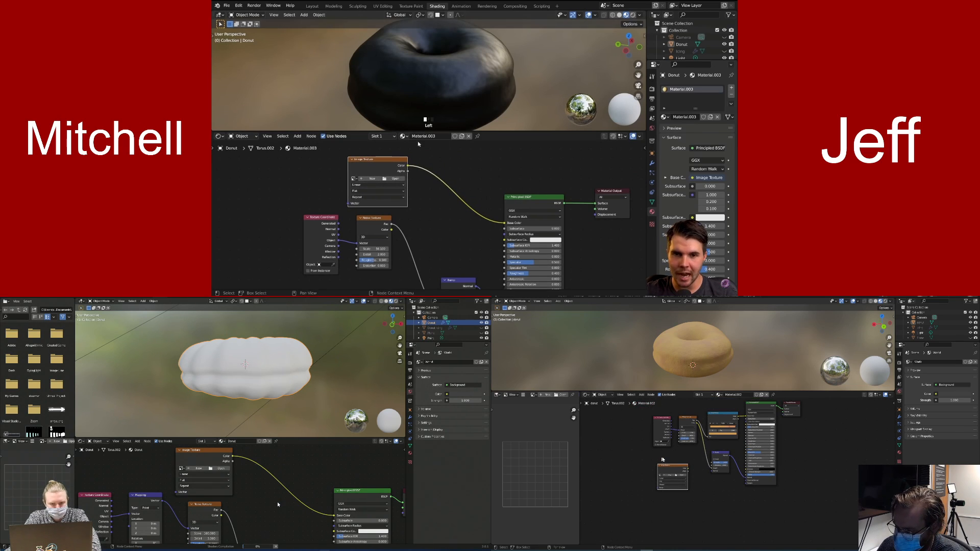
# Position the Image Texture node above the ColorRamp node and examine the donut from the side
pyautogui.moveTo(475, 82)
pyautogui.mouseDown(button='middle')
pyautogui.moveTo(448, 72)
pyautogui.moveTo(476, 67)
pyautogui.mouseUp(button='middle')
pyautogui.moveTo(495, 69); pyautogui.dragTo(463, 82, button='middle')
pyautogui.moveTo(713, 418); pyautogui.dragTo(718, 424)
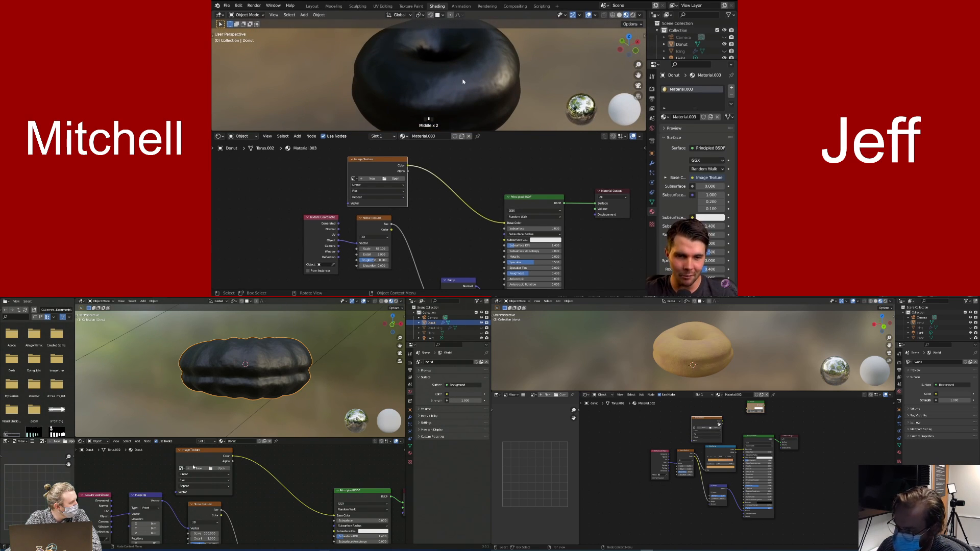
pyautogui.moveTo(470, 75); pyautogui.dragTo(452, 48, button='middle')
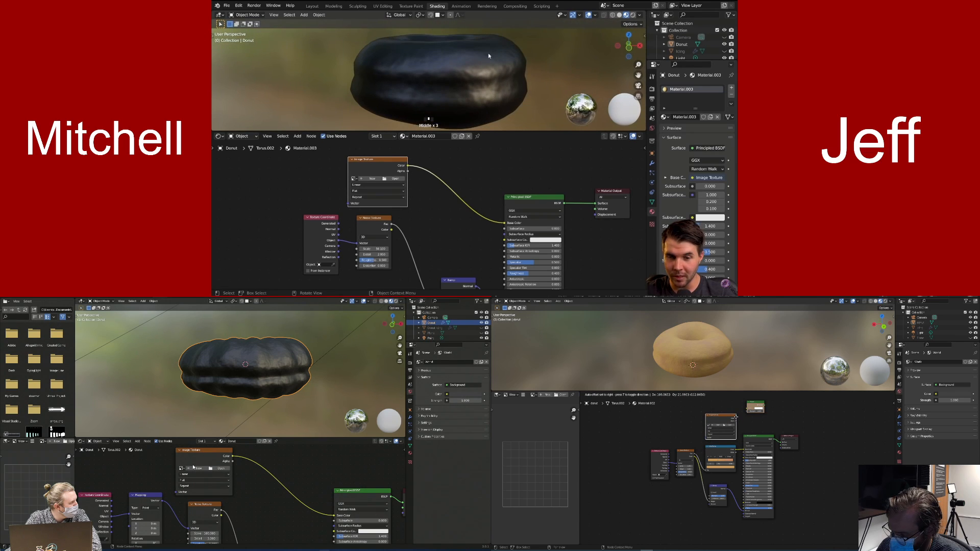
pyautogui.scroll(2, 403, 174)
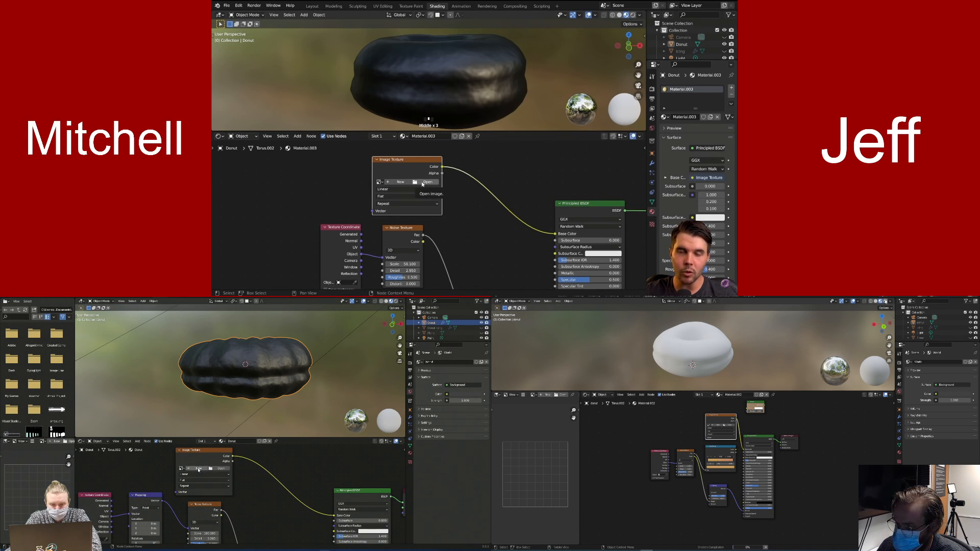
# Try part2 thumbnail2.jpg as the image in the Image Texture node, and unlink it
pyautogui.click(423, 183)
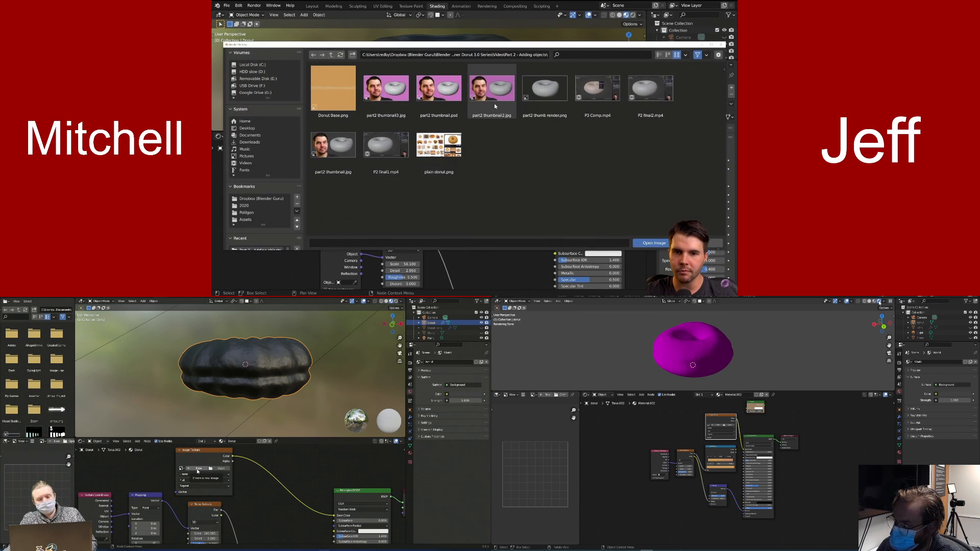
pyautogui.doubleClick(494, 88)
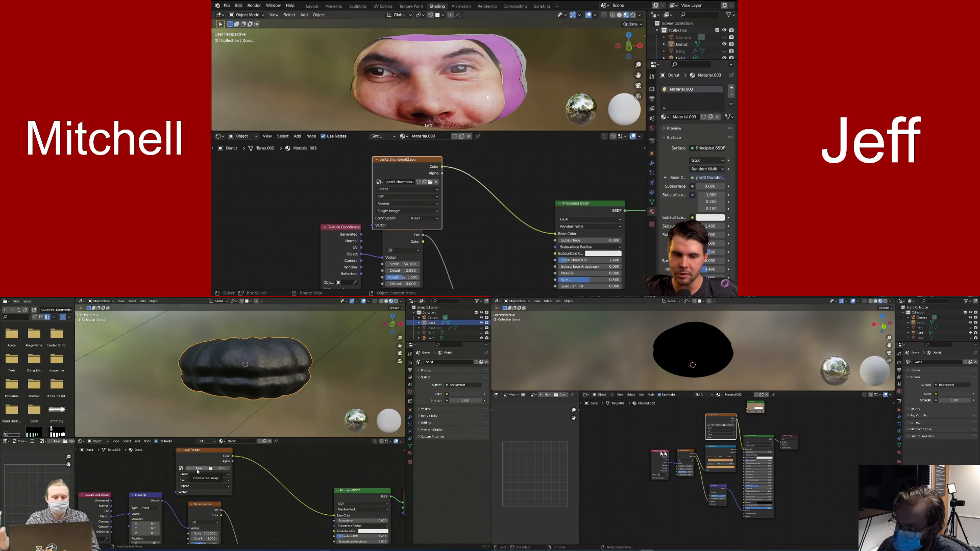
pyautogui.moveTo(430, 102); pyautogui.dragTo(475, 102, button='middle')
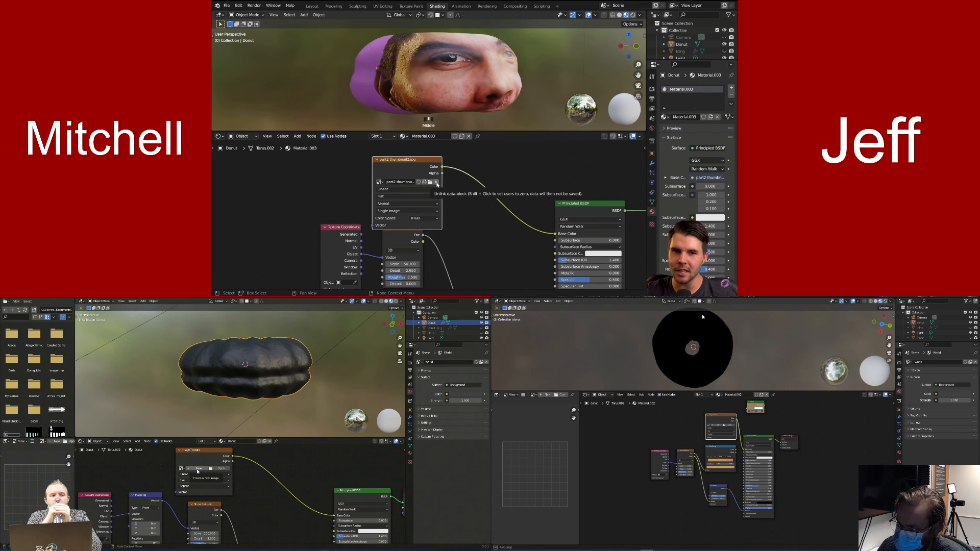
pyautogui.click(436, 182)
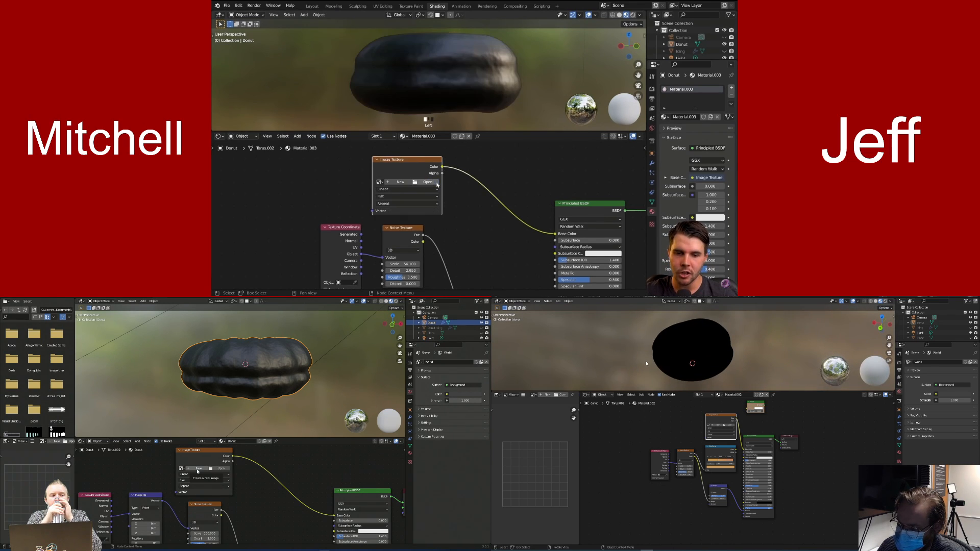
# Try Feature-Glazed-Doughnuts.jpg and the already loaded thumbnail image in the Image Texture node, and clear the image slot
pyautogui.click(378, 182)
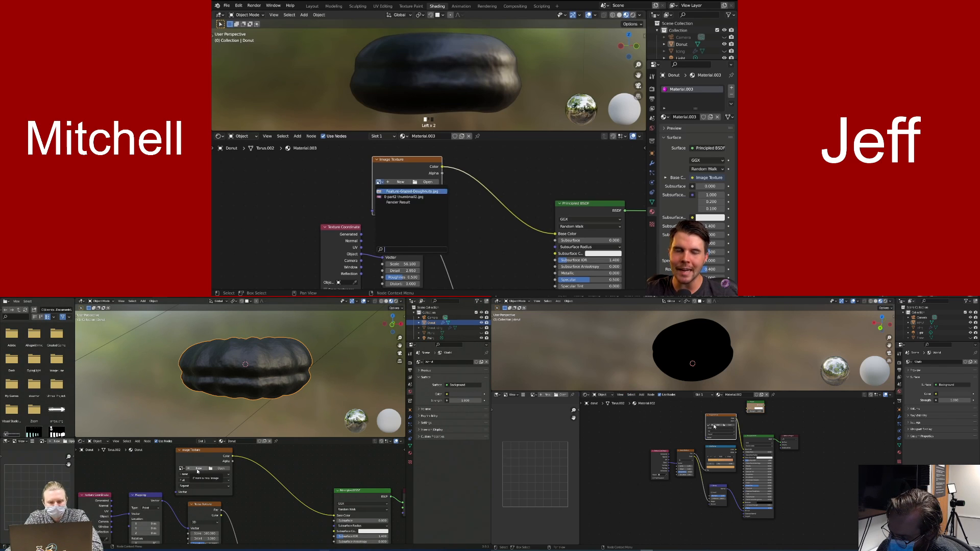
pyautogui.click(412, 191)
pyautogui.moveTo(459, 97); pyautogui.dragTo(398, 80, button='middle')
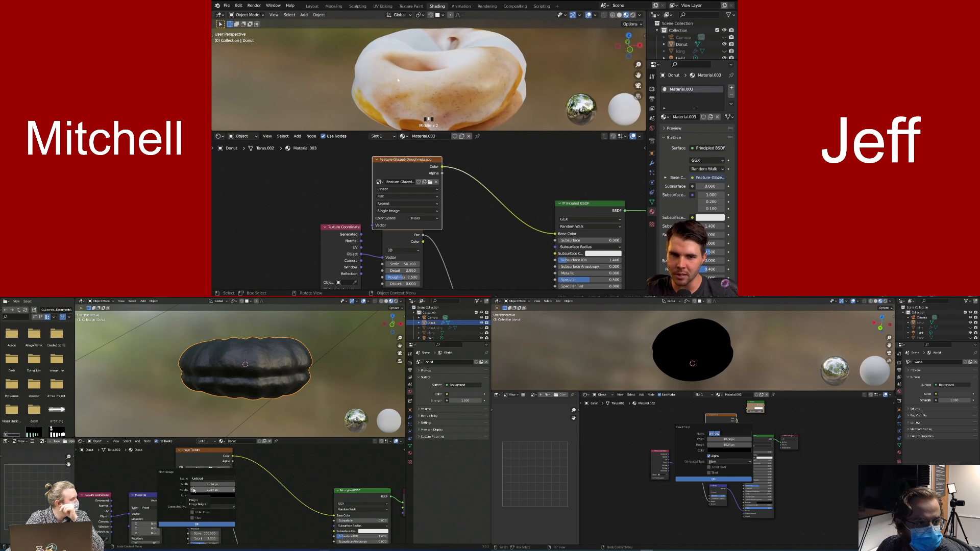
pyautogui.click(382, 183)
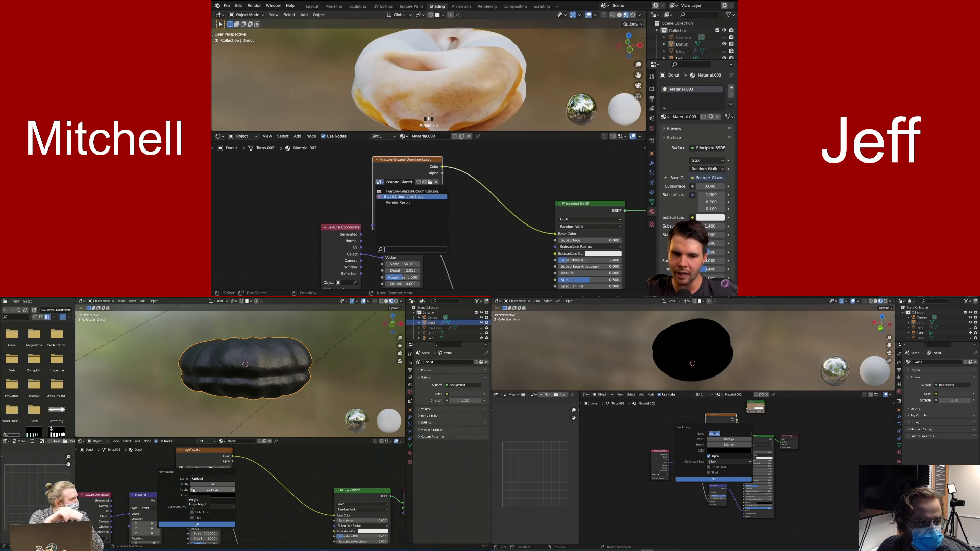
pyautogui.click(403, 194)
pyautogui.click(379, 182)
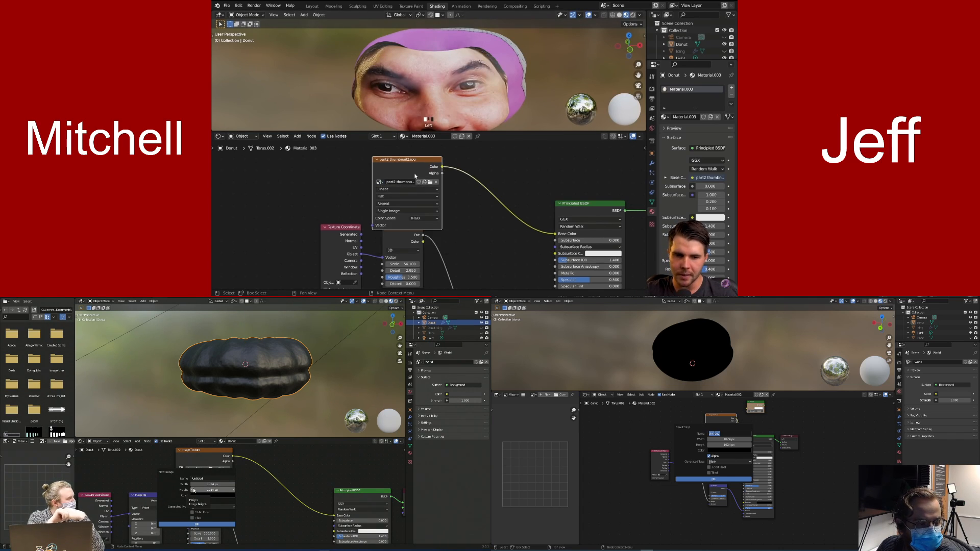
pyautogui.click(436, 183)
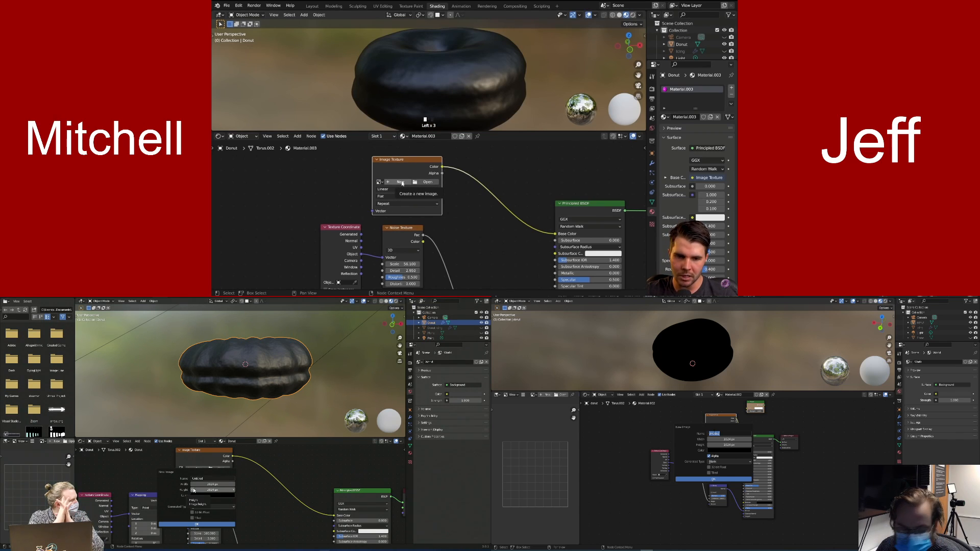
# Start a new image in the Image Texture node with width and height set to 512 px
pyautogui.click(401, 183)
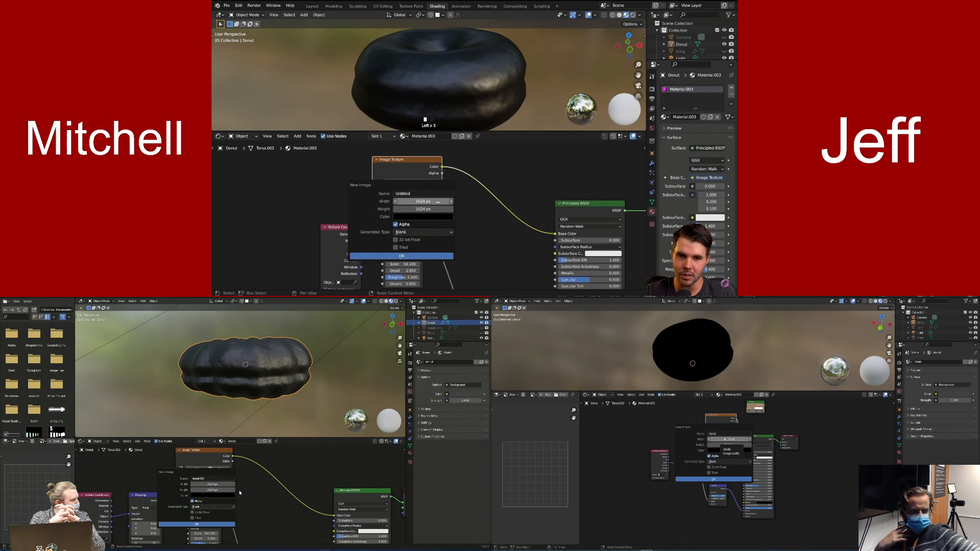
pyautogui.click(437, 202)
pyautogui.click(211, 484)
pyautogui.press('Return')
pyautogui.write('512')
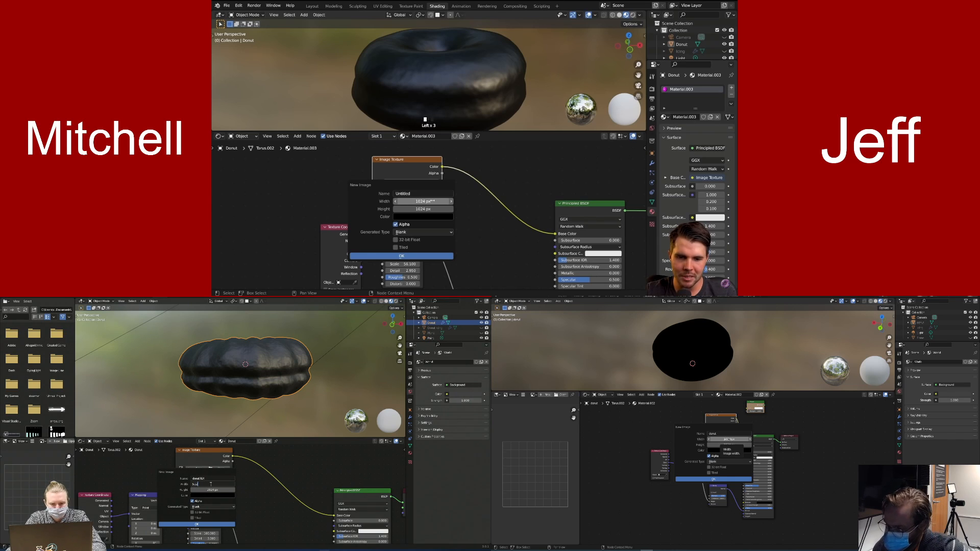
pyautogui.moveTo(431, 201); pyautogui.dragTo(431, 208)
pyautogui.press('Return')
pyautogui.click(213, 490)
pyautogui.write('512')
pyautogui.press('End')
pyautogui.press('Return')
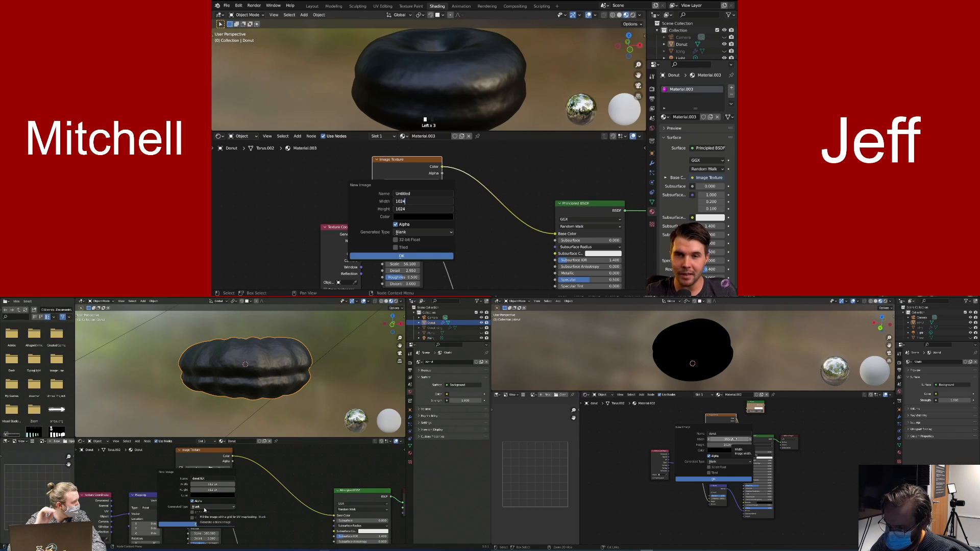
# Divide the new image's width and height by 2 together, and set both to 500 px
pyautogui.moveTo(731, 439); pyautogui.dragTo(733, 445)
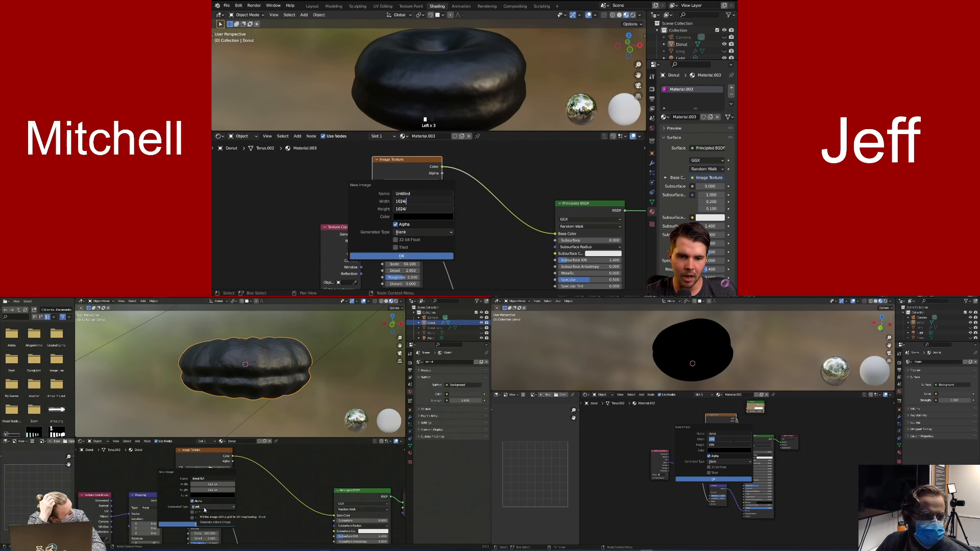
pyautogui.write('2')
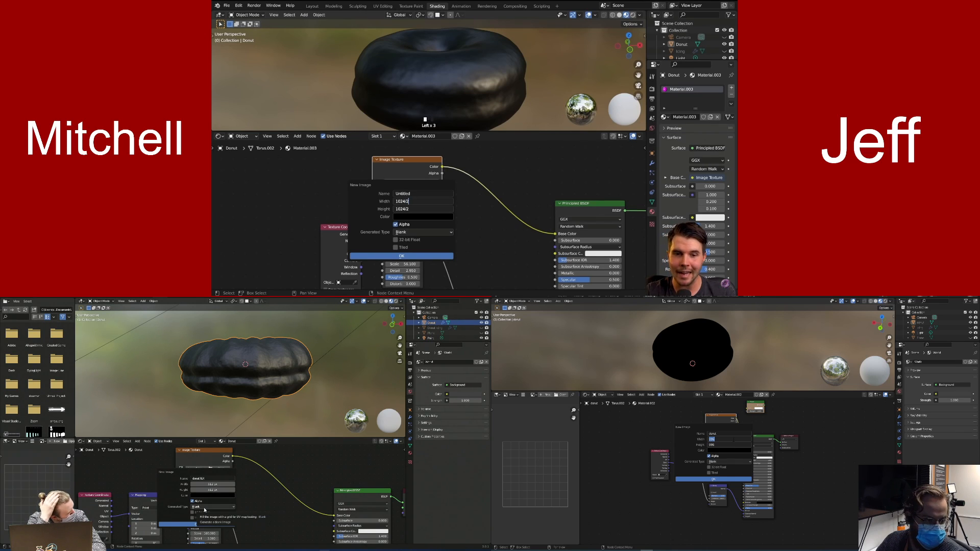
pyautogui.press('Return')
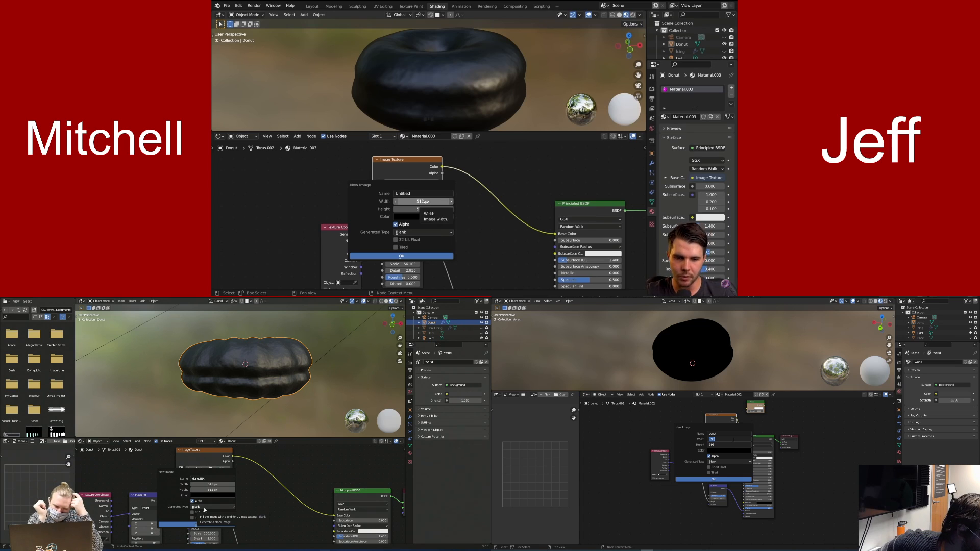
pyautogui.moveTo(422, 201); pyautogui.dragTo(422, 208)
pyautogui.write('500')
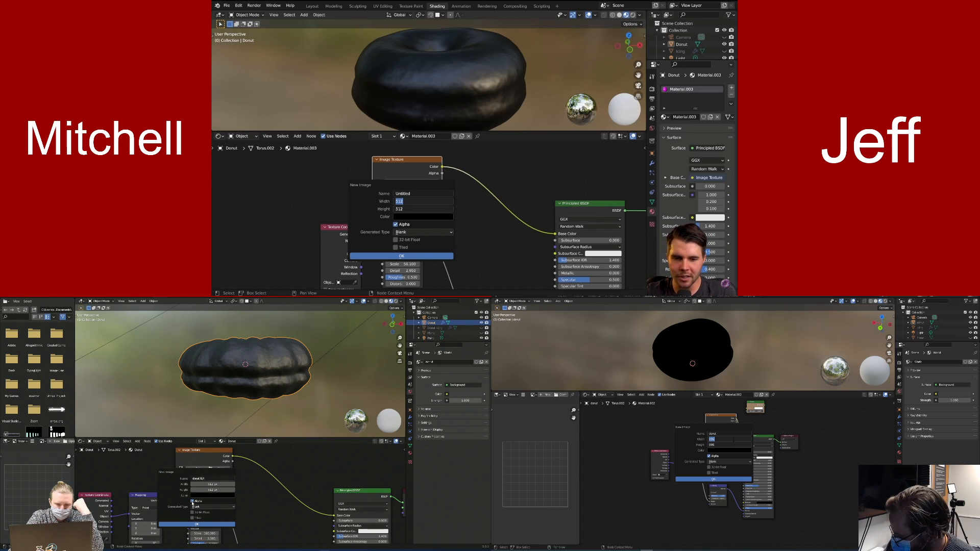
pyautogui.press('Return')
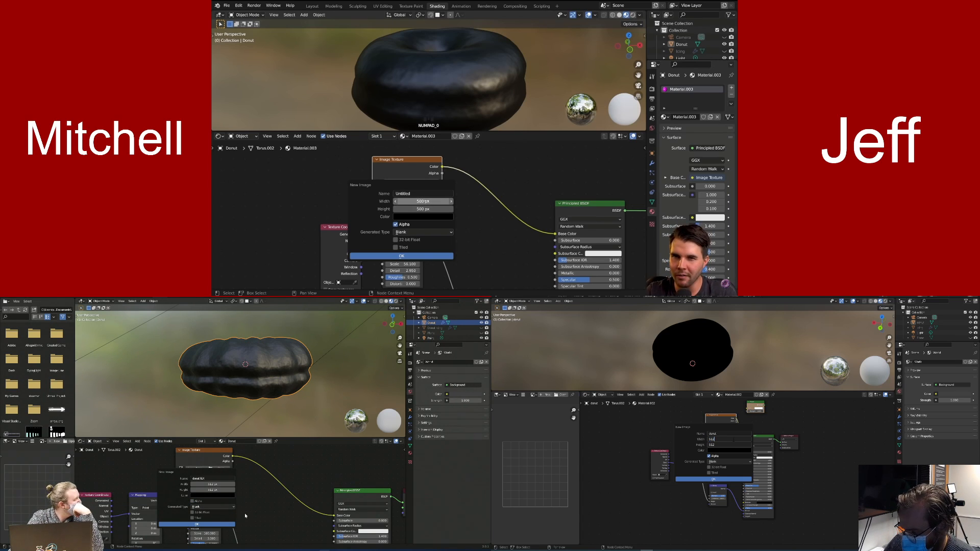
# Set the new image's width and height together to 1024 px
pyautogui.moveTo(422, 201); pyautogui.dragTo(423, 208)
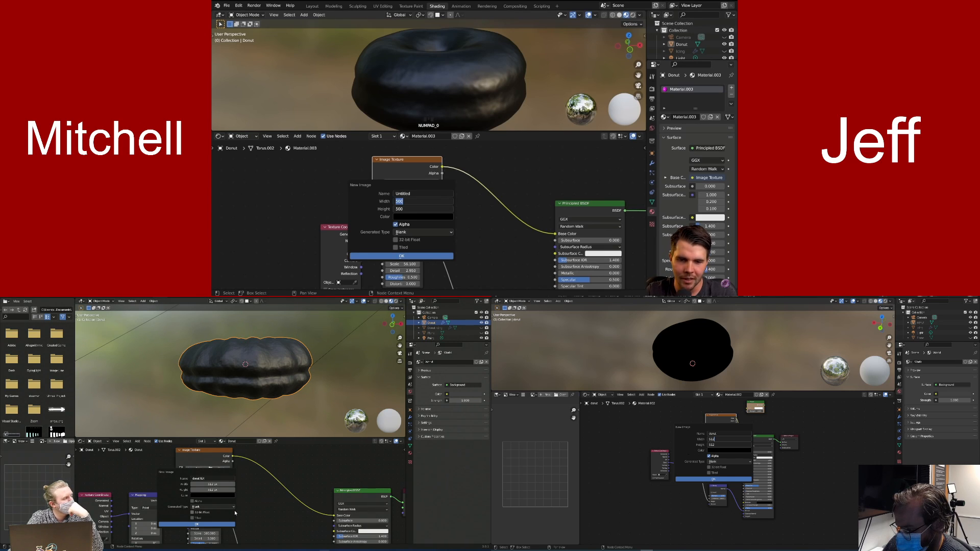
pyautogui.write('1024')
pyautogui.press('Return')
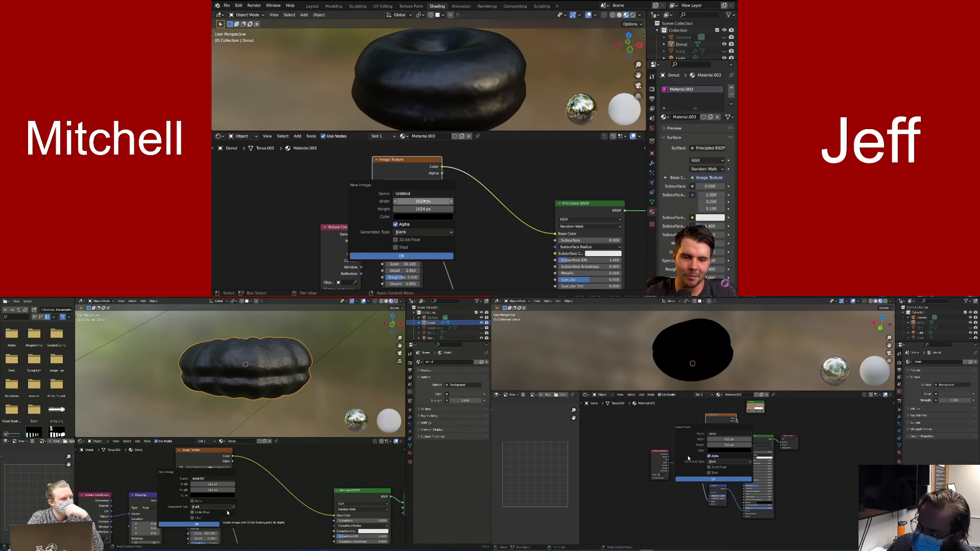
pyautogui.moveTo(423, 201); pyautogui.dragTo(423, 208)
# Pick a brighter fill color for the new image
pyautogui.click(730, 450)
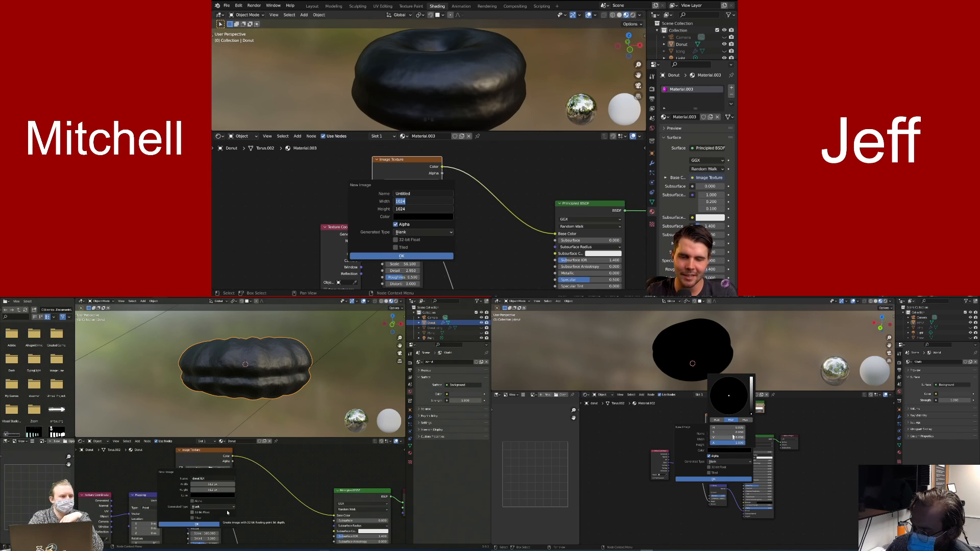
pyautogui.moveTo(751, 394)
pyautogui.mouseDown()
pyautogui.moveTo(750, 383)
pyautogui.moveTo(733, 394)
pyautogui.mouseUp()
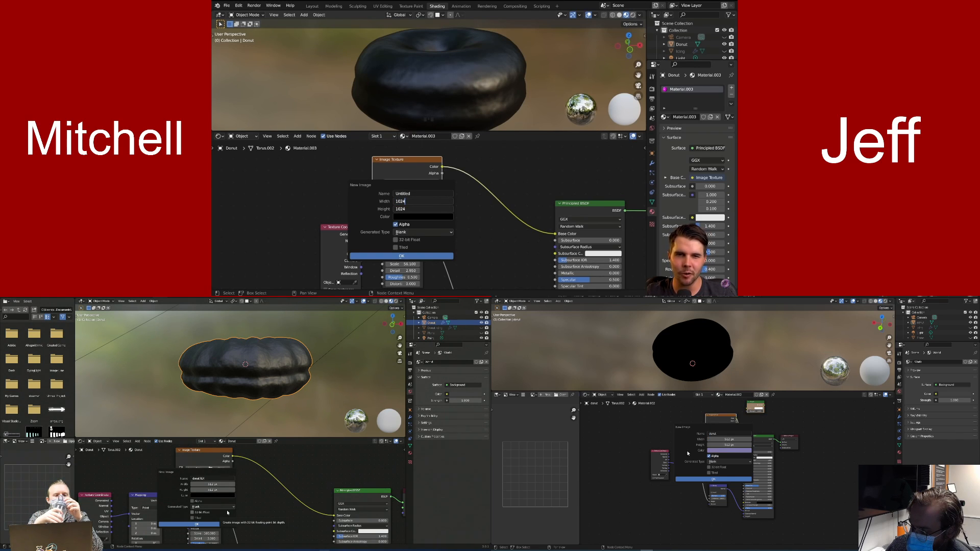
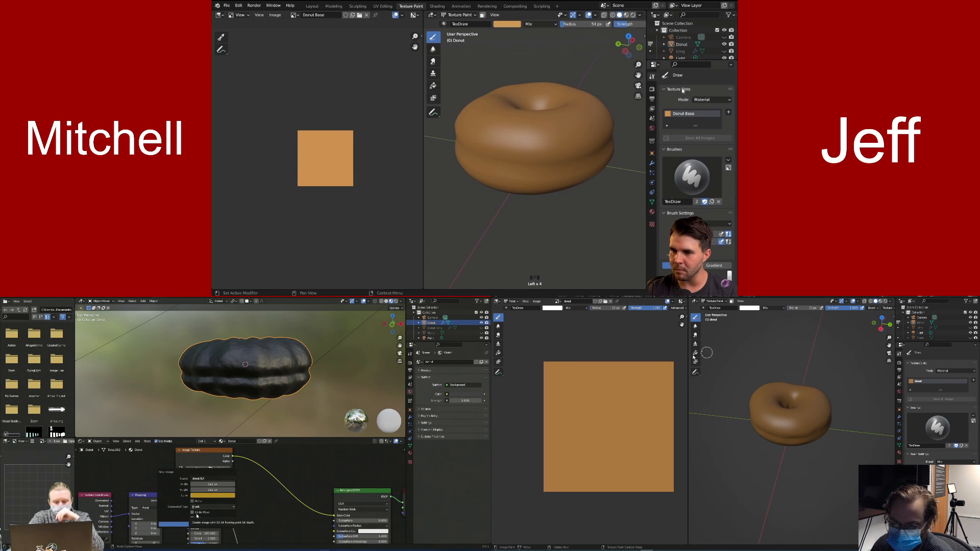
# Pause the tutorial video, examine the Image Texture node in the node tree, and rewind the video to 5:31
pyautogui.click(550, 213)
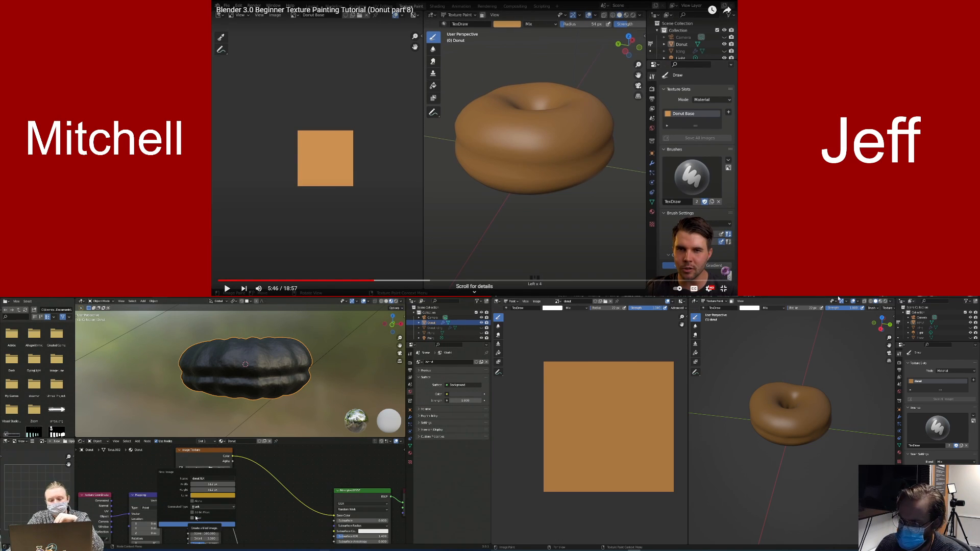
pyautogui.click(647, 295)
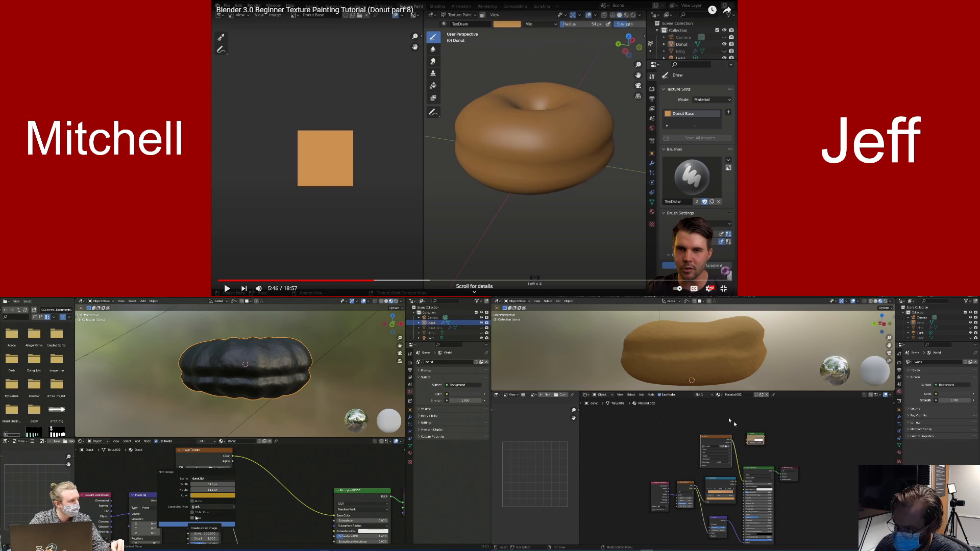
pyautogui.scroll(-1, 738, 460)
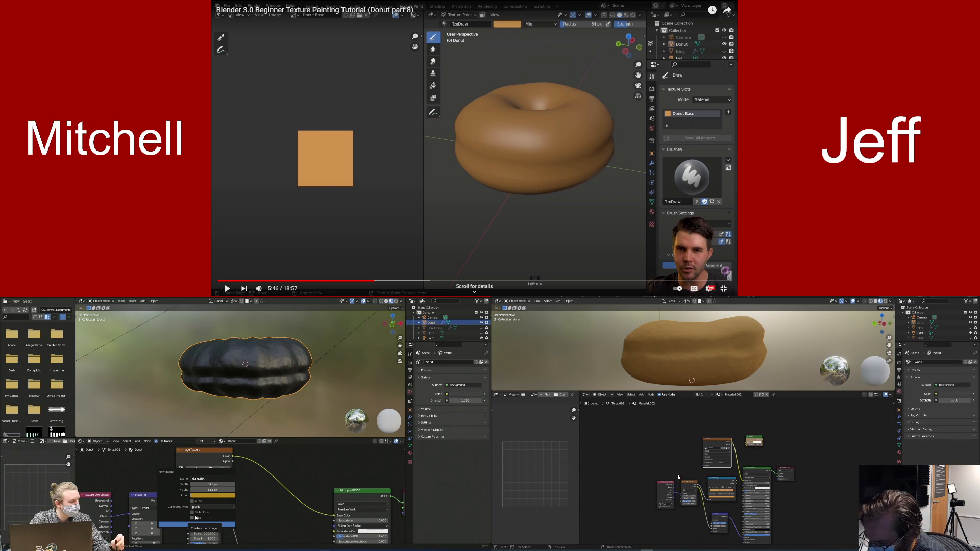
pyautogui.moveTo(676, 475); pyautogui.dragTo(608, 454, button='middle')
pyautogui.scroll(6, 607, 455)
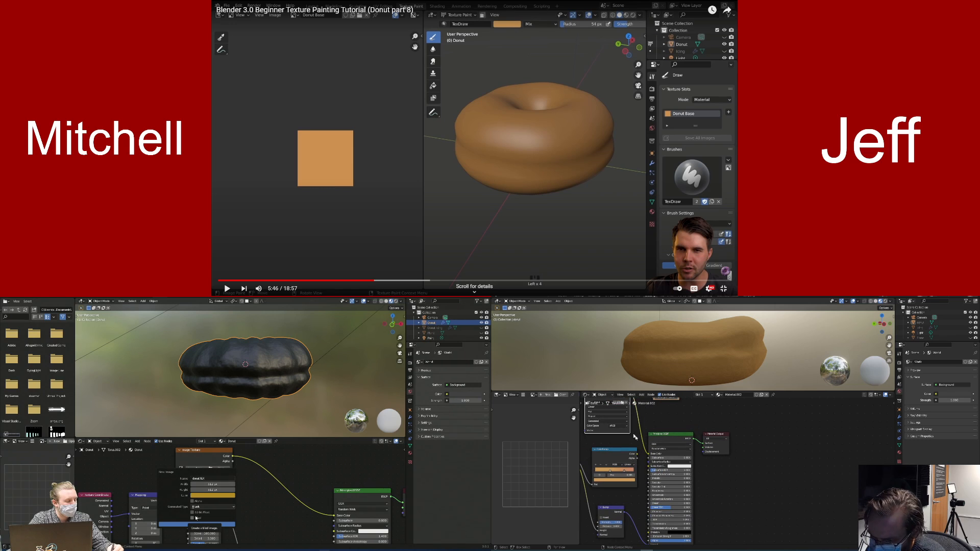
pyautogui.moveTo(629, 417); pyautogui.dragTo(708, 472, button='middle')
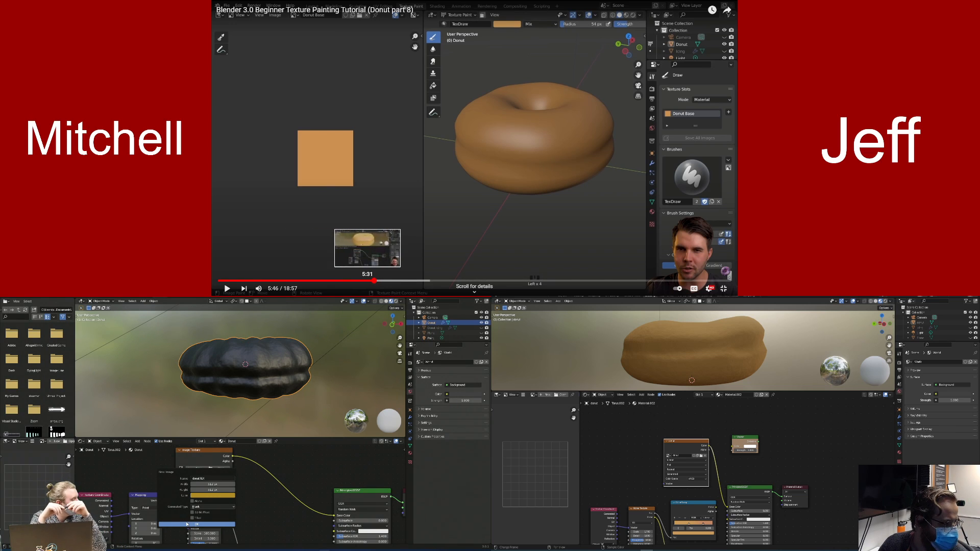
pyautogui.click(367, 280)
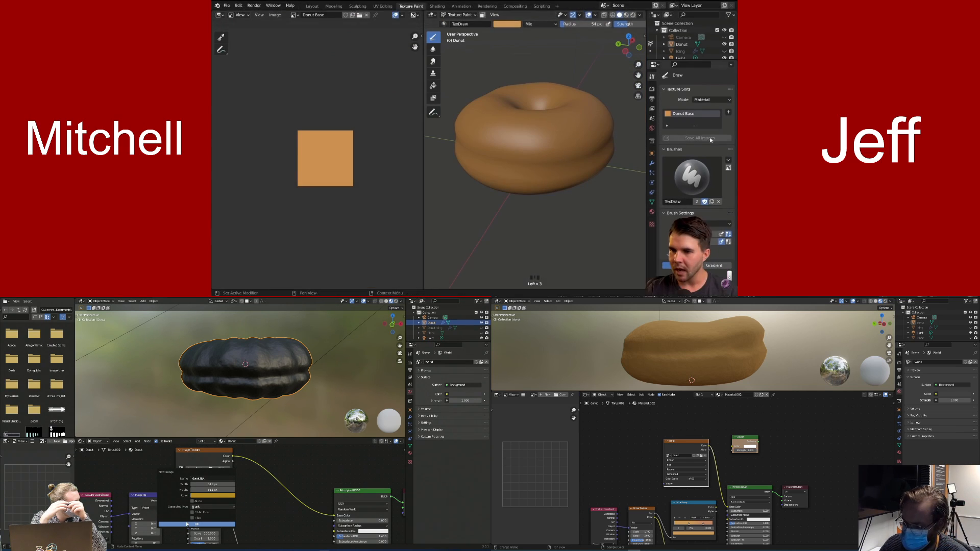
# Switch the donut from Texture Paint mode to Edit Mode
pyautogui.moveTo(361, 157)
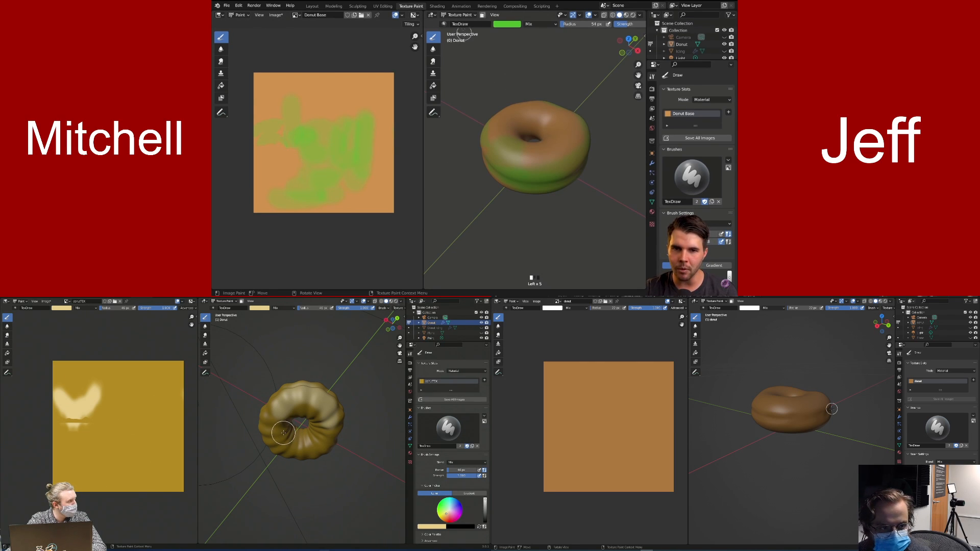
pyautogui.click(459, 15)
pyautogui.click(459, 32)
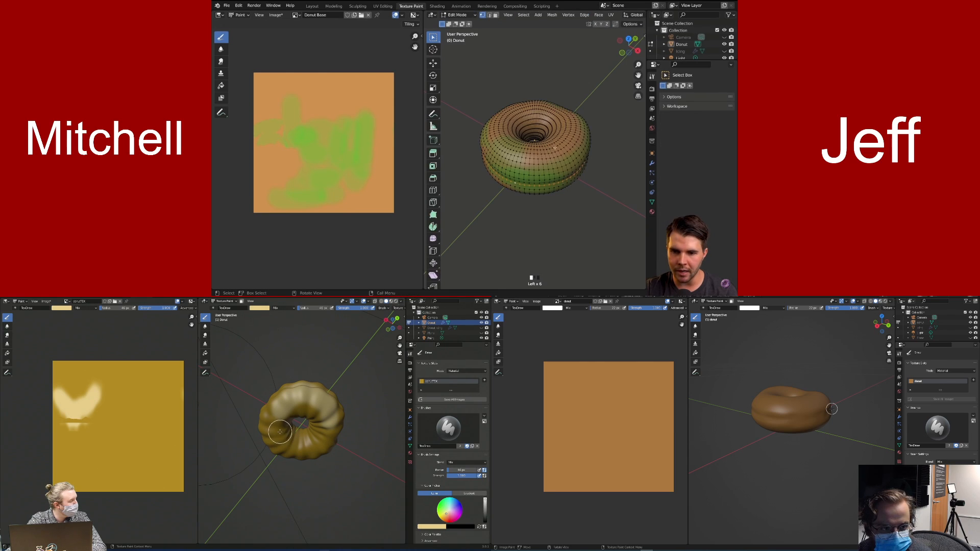
# Select the donut's entire mesh and examine its UV grid over the painted Donut Base image
pyautogui.press('a')
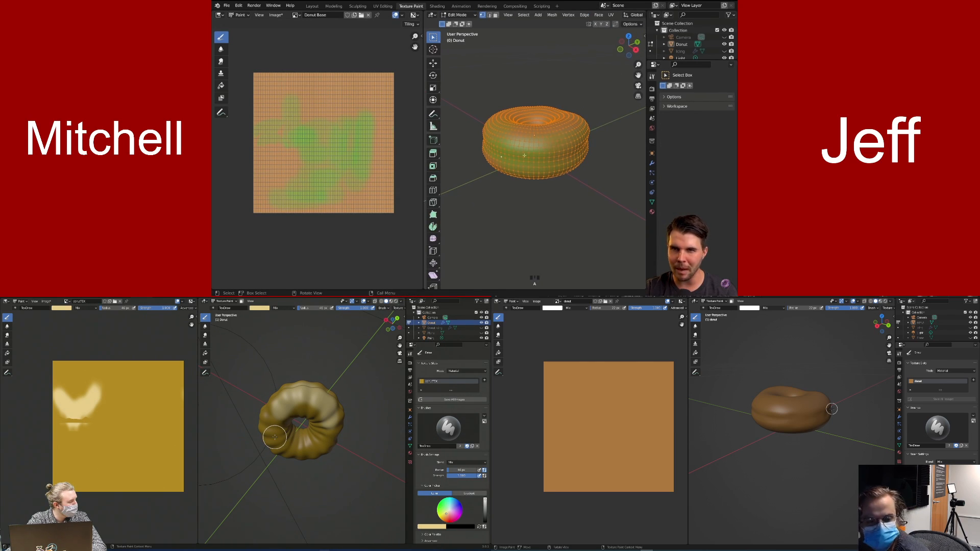
pyautogui.scroll(4, 342, 116)
pyautogui.scroll(-4, 342, 116)
pyautogui.scroll(5, 341, 116)
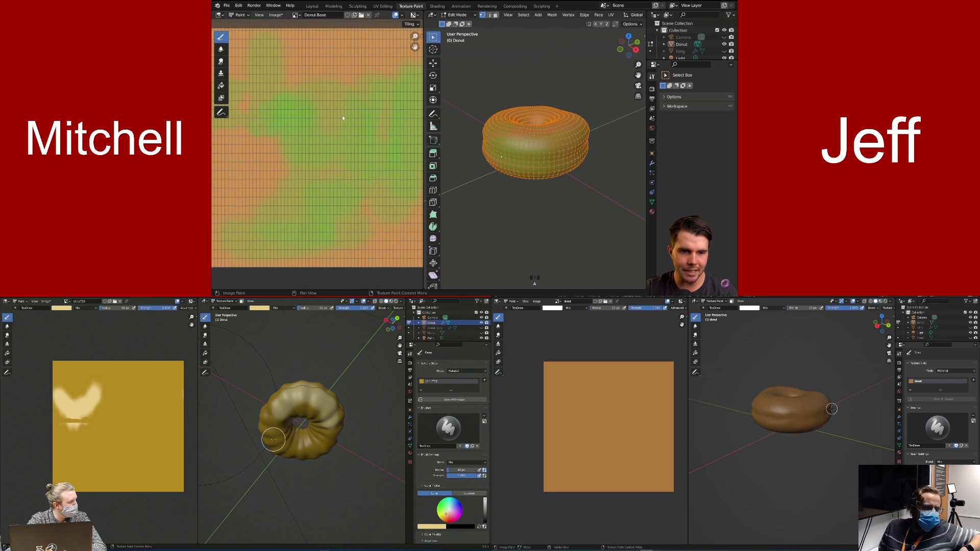
pyautogui.scroll(2, 341, 115)
pyautogui.scroll(-2, 447, 170)
pyautogui.scroll(2, 448, 170)
# Change the image area to a UV Editor, enable UV sync selection and deselect the whole mesh
pyautogui.click(219, 14)
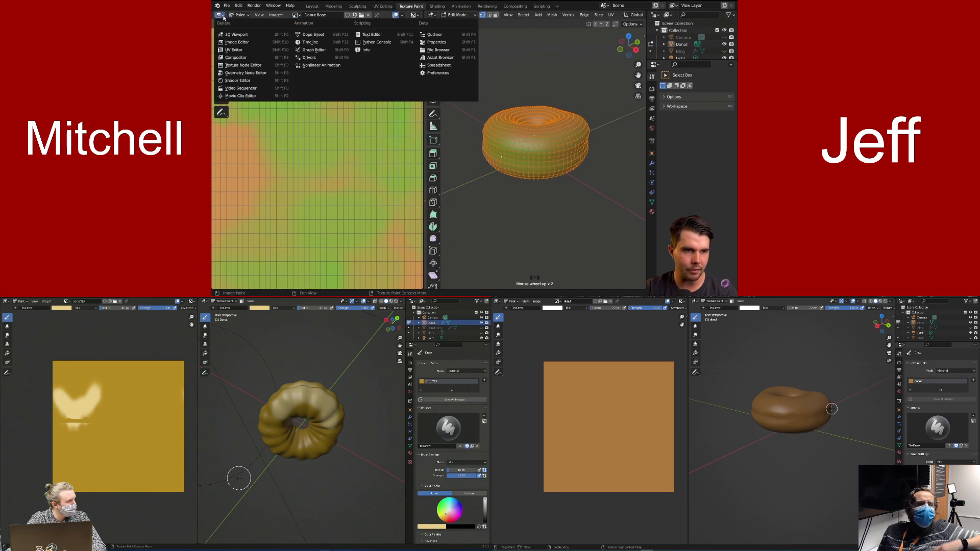
pyautogui.click(236, 49)
pyautogui.scroll(-5, 339, 148)
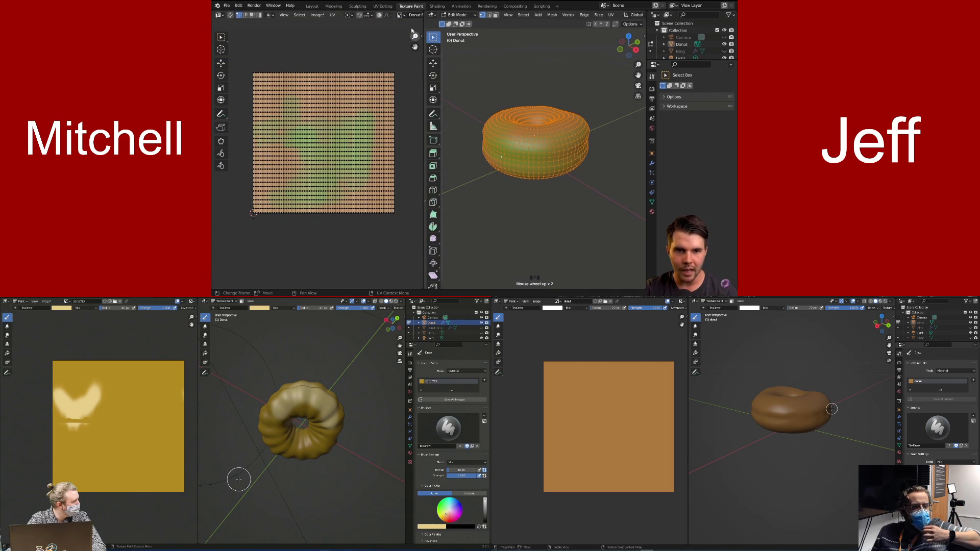
pyautogui.click(230, 15)
pyautogui.hotkey('alt', 'a')
pyautogui.scroll(-1, 547, 141)
# In face select mode, select crossing face loops on the donut, one set around its ring and one around its tube
pyautogui.press('3')
pyautogui.keyDown('alt'); pyautogui.click(546, 141); pyautogui.keyUp('alt')
pyautogui.keyDown('alt'); pyautogui.click(543, 143); pyautogui.keyUp('alt')
pyautogui.keyDown('alt'); pyautogui.keyDown('shift'); pyautogui.click(536, 149); pyautogui.keyUp('shift'); pyautogui.keyUp('alt')
pyautogui.keyDown('alt'); pyautogui.keyDown('shift'); pyautogui.click(536, 149); pyautogui.keyUp('shift'); pyautogui.keyUp('alt')
pyautogui.keyDown('alt'); pyautogui.keyDown('shift'); pyautogui.click(536, 148); pyautogui.keyUp('shift'); pyautogui.keyUp('alt')
pyautogui.keyDown('alt'); pyautogui.keyDown('shift'); pyautogui.click(523, 142); pyautogui.keyUp('shift'); pyautogui.keyUp('alt')
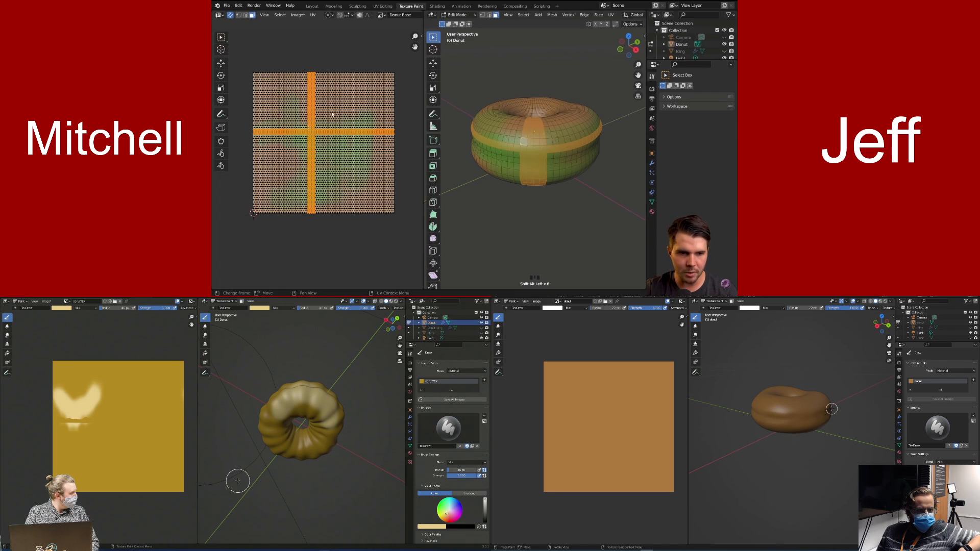
pyautogui.scroll(2, 313, 86)
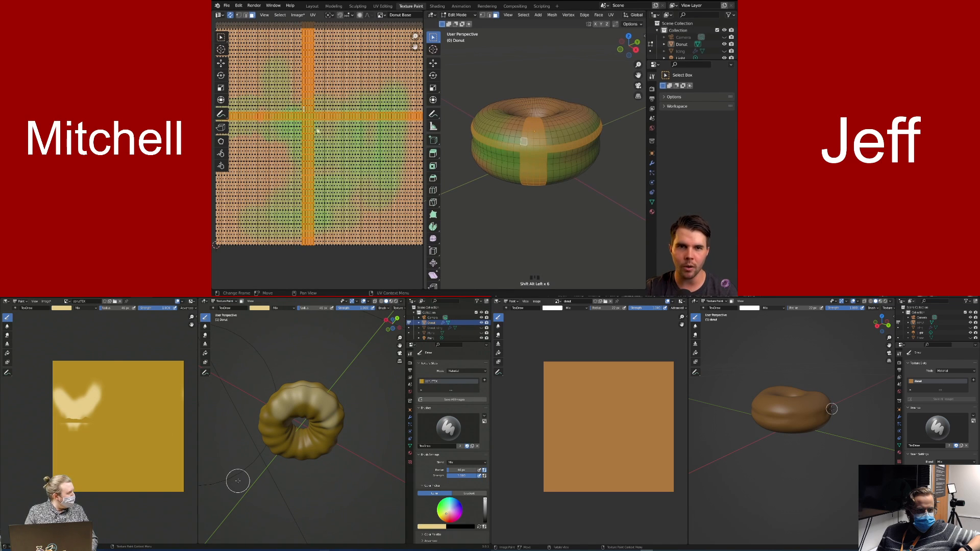
# Add neighbouring face loops around the tube to the selection to widen the vertical band in the UV map
pyautogui.keyDown('alt'); pyautogui.keyDown('shift'); pyautogui.click(542, 139); pyautogui.keyUp('shift'); pyautogui.keyUp('alt')
pyautogui.keyDown('alt'); pyautogui.keyDown('shift'); pyautogui.click(549, 137); pyautogui.keyUp('shift'); pyautogui.keyUp('alt')
pyautogui.keyDown('alt'); pyautogui.keyDown('shift'); pyautogui.click(558, 135); pyautogui.keyUp('shift'); pyautogui.keyUp('alt')
pyautogui.keyDown('alt'); pyautogui.keyDown('shift'); pyautogui.click(565, 132); pyautogui.keyUp('shift'); pyautogui.keyUp('alt')
pyautogui.keyDown('alt'); pyautogui.keyDown('shift'); pyautogui.click(572, 134); pyautogui.keyUp('shift'); pyautogui.keyUp('alt')
pyautogui.keyDown('alt'); pyautogui.keyDown('shift'); pyautogui.click(578, 135); pyautogui.keyUp('shift'); pyautogui.keyUp('alt')
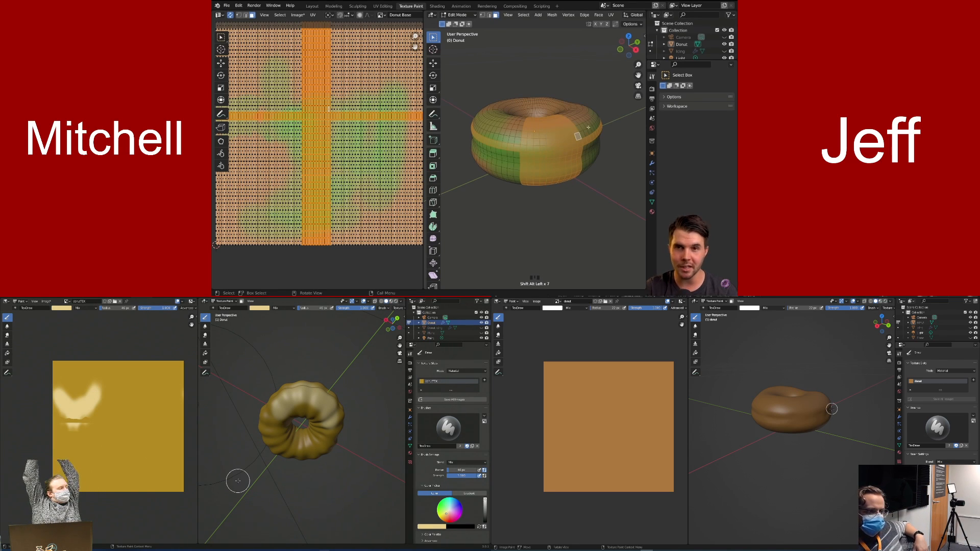
pyautogui.keyDown('alt'); pyautogui.keyDown('shift'); pyautogui.click(582, 134); pyautogui.keyUp('shift'); pyautogui.keyUp('alt')
pyautogui.keyDown('alt'); pyautogui.keyDown('shift'); pyautogui.click(588, 133); pyautogui.keyUp('shift'); pyautogui.keyUp('alt')
pyautogui.keyDown('alt'); pyautogui.keyDown('shift'); pyautogui.click(590, 128); pyautogui.keyUp('shift'); pyautogui.keyUp('alt')
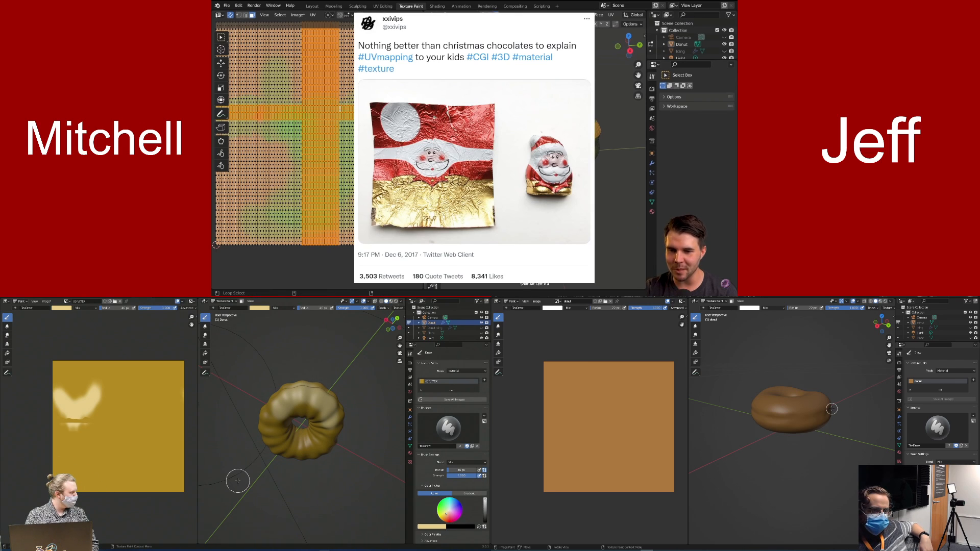
# Extend the selection with more face loops around the ring to widen the horizontal band in the UV map
pyautogui.keyDown('alt'); pyautogui.keyDown('shift'); pyautogui.click(590, 126); pyautogui.keyUp('shift'); pyautogui.keyUp('alt')
pyautogui.keyDown('alt'); pyautogui.keyDown('shift'); pyautogui.click(589, 121); pyautogui.keyUp('shift'); pyautogui.keyUp('alt')
pyautogui.moveTo(586, 122); pyautogui.dragTo(587, 134, button='middle')
pyautogui.keyDown('alt'); pyautogui.keyDown('shift'); pyautogui.click(587, 128); pyautogui.keyUp('shift'); pyautogui.keyUp('alt')
pyautogui.keyDown('alt'); pyautogui.keyDown('shift'); pyautogui.click(341, 81); pyautogui.keyUp('shift'); pyautogui.keyUp('alt')
pyautogui.keyDown('alt'); pyautogui.keyDown('shift'); pyautogui.click(342, 74); pyautogui.keyUp('shift'); pyautogui.keyUp('alt')
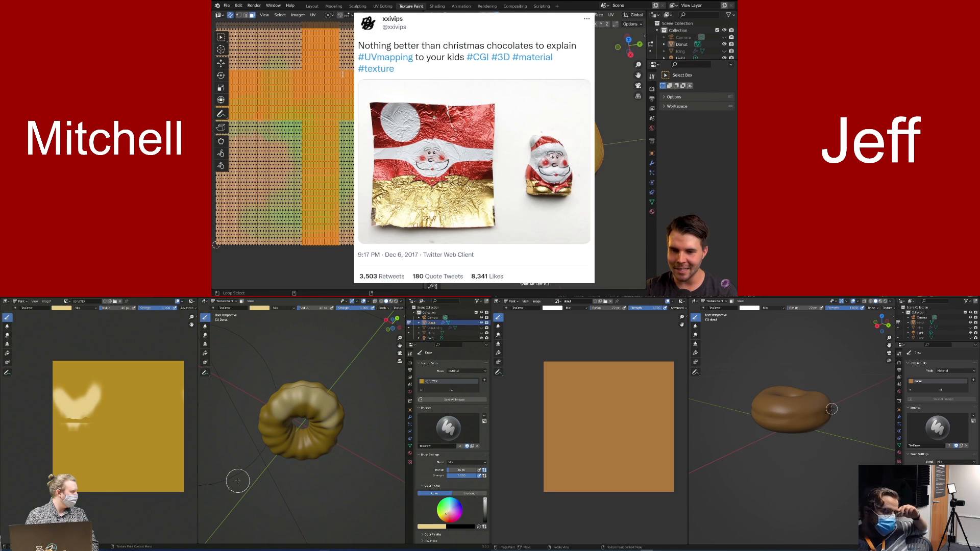
pyautogui.keyDown('alt'); pyautogui.keyDown('shift'); pyautogui.click(340, 67); pyautogui.keyUp('shift'); pyautogui.keyUp('alt')
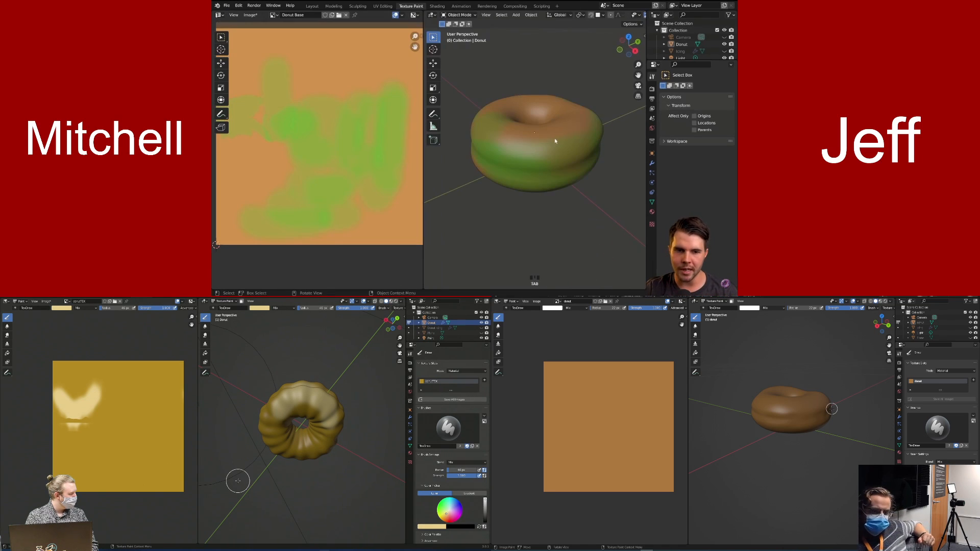
# Return the donut to Object Mode and change the UV Editor back to an Image Editor
pyautogui.scroll(-2, 365, 124)
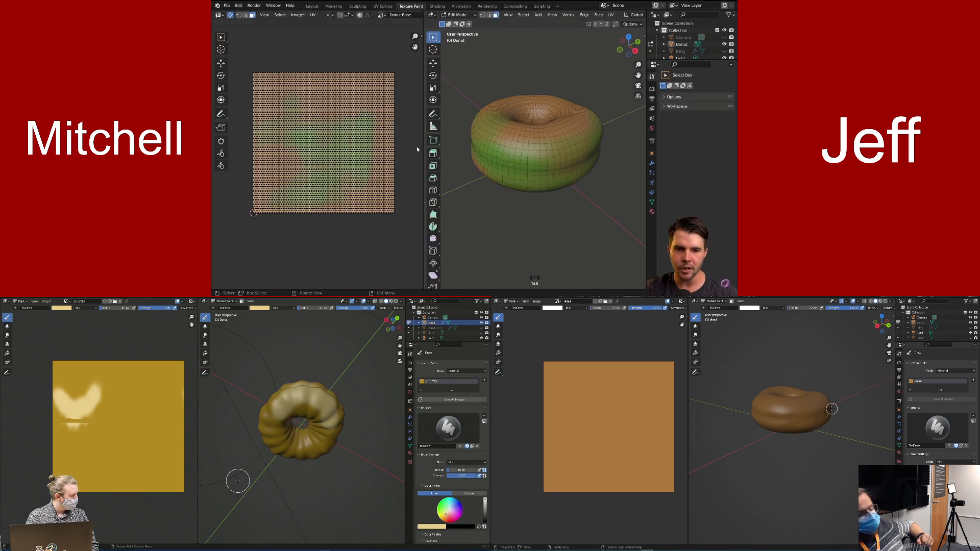
pyautogui.press('Tab')
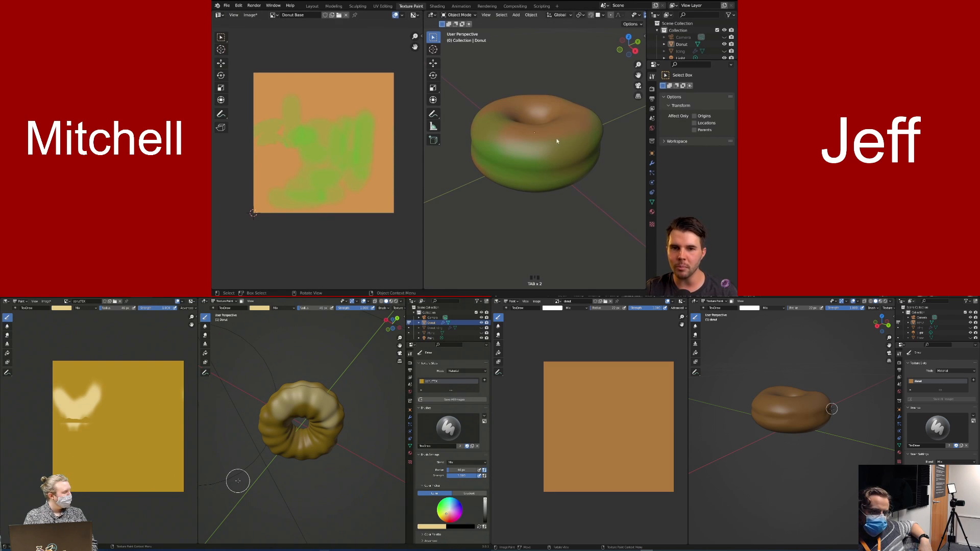
pyautogui.moveTo(551, 150); pyautogui.dragTo(519, 145, button='middle')
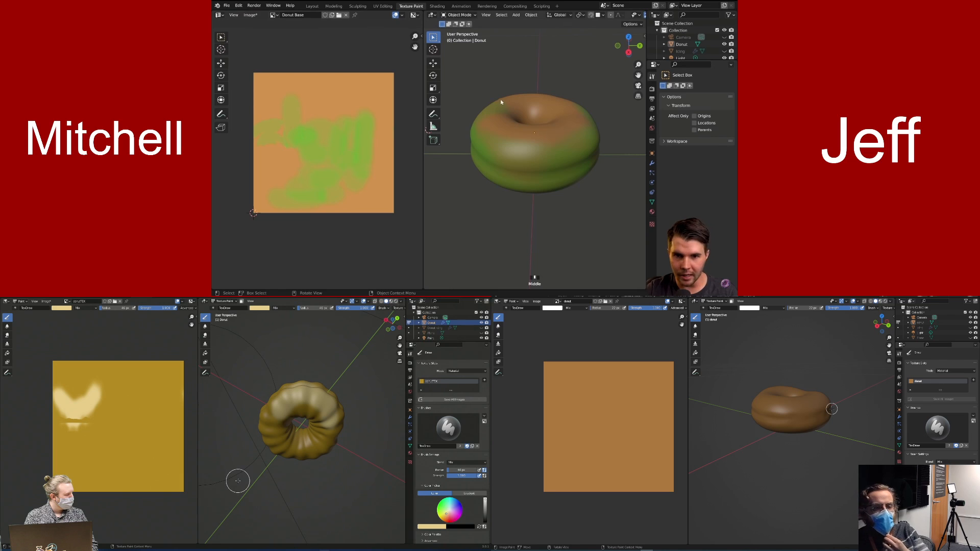
pyautogui.click(219, 16)
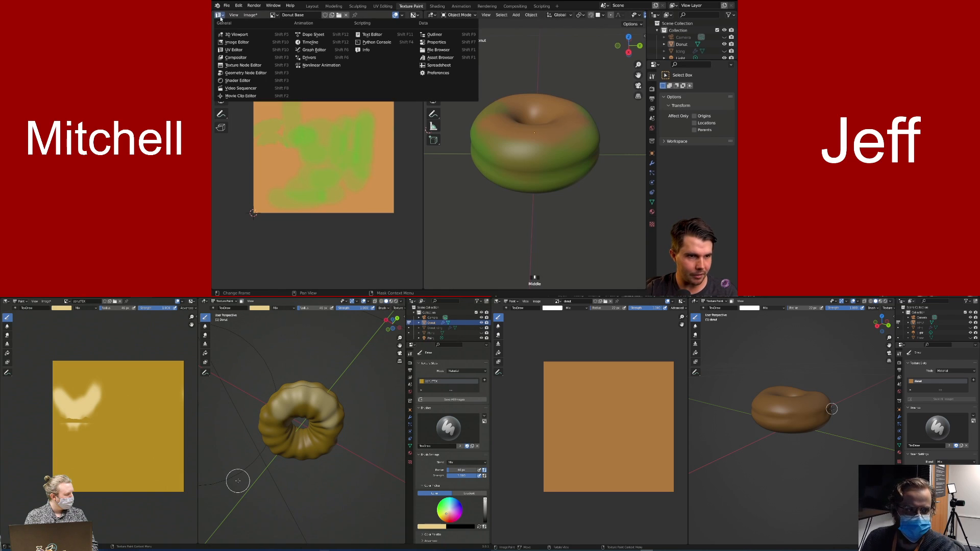
pyautogui.click(245, 41)
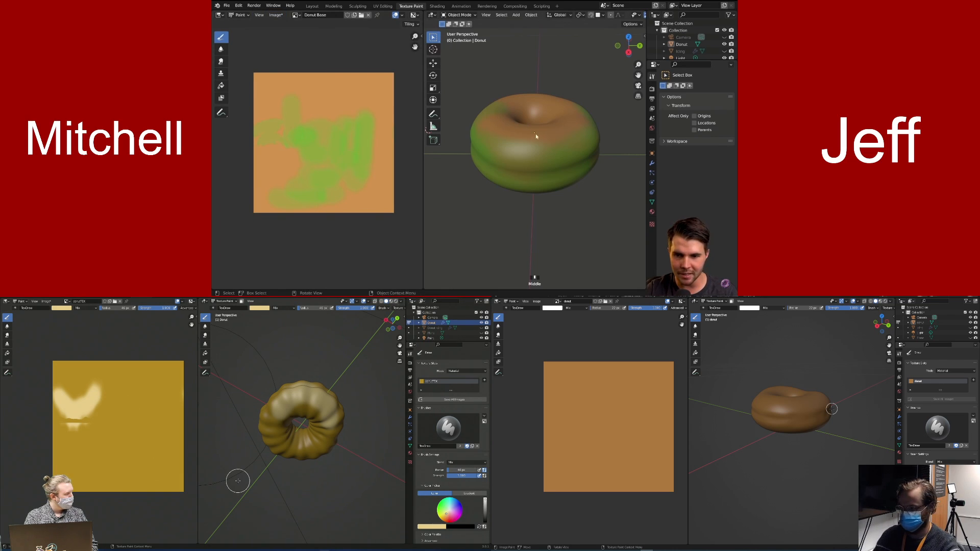
# Switch the donut to Texture Paint mode and turn off the UV overlay in the Image Editor
pyautogui.click(459, 15)
pyautogui.click(459, 62)
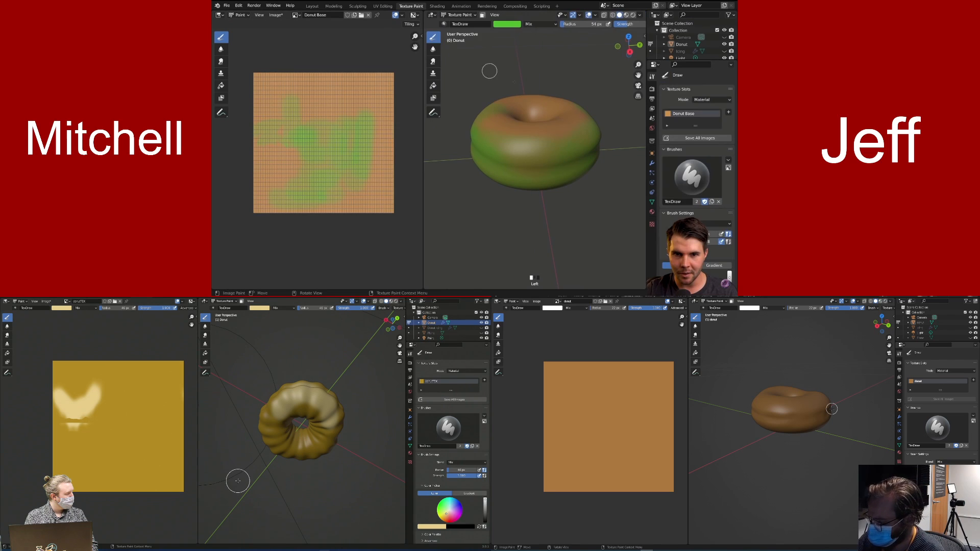
pyautogui.click(402, 15)
pyautogui.click(378, 37)
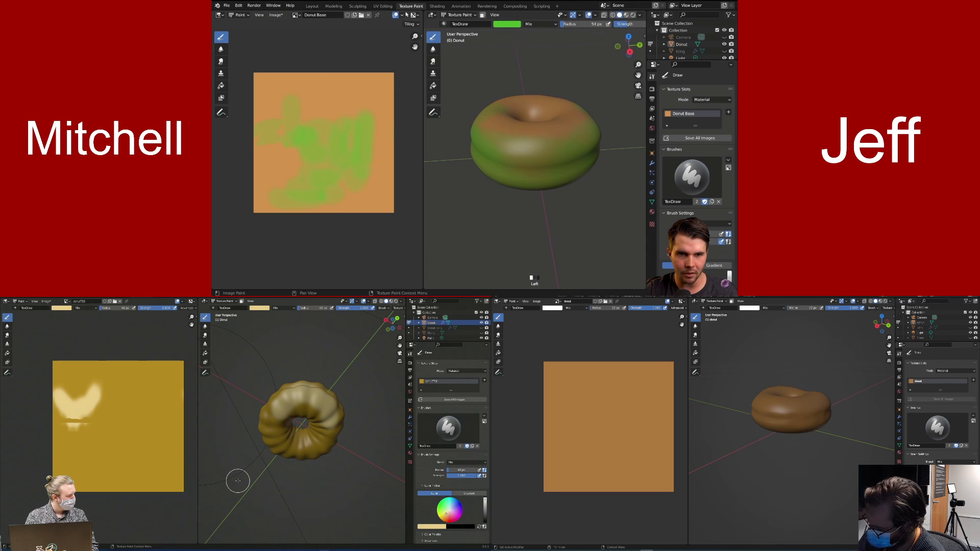
pyautogui.scroll(1, 332, 153)
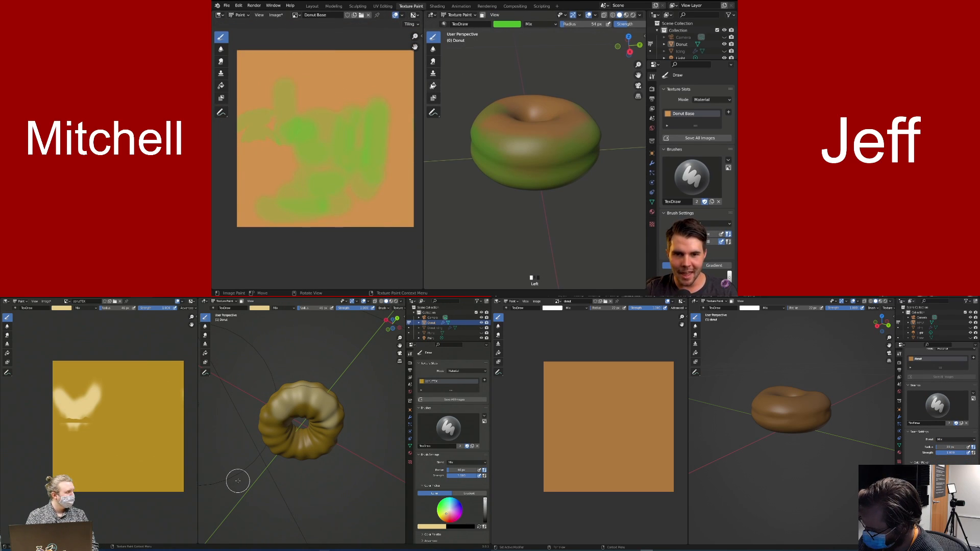
# Sample the orange base color from the image and cover the whole donut with it using the Fill tool
pyautogui.click(433, 85)
pyautogui.click(507, 24)
pyautogui.click(552, 96)
pyautogui.click(391, 65)
pyautogui.click(549, 106)
pyautogui.moveTo(549, 106); pyautogui.dragTo(510, 60, button='middle')
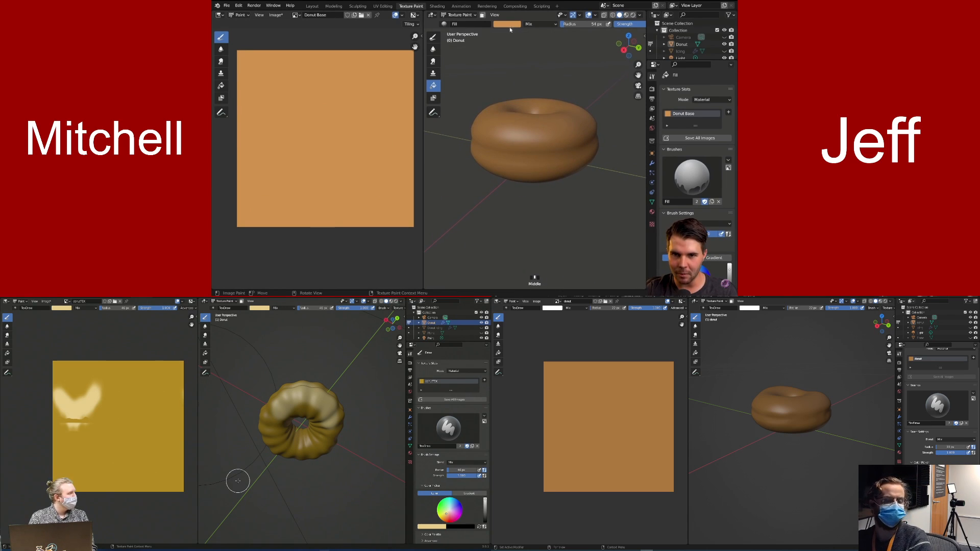
# Switch to the Draw brush and set its color's saturation to 0
pyautogui.click(432, 38)
pyautogui.click(515, 25)
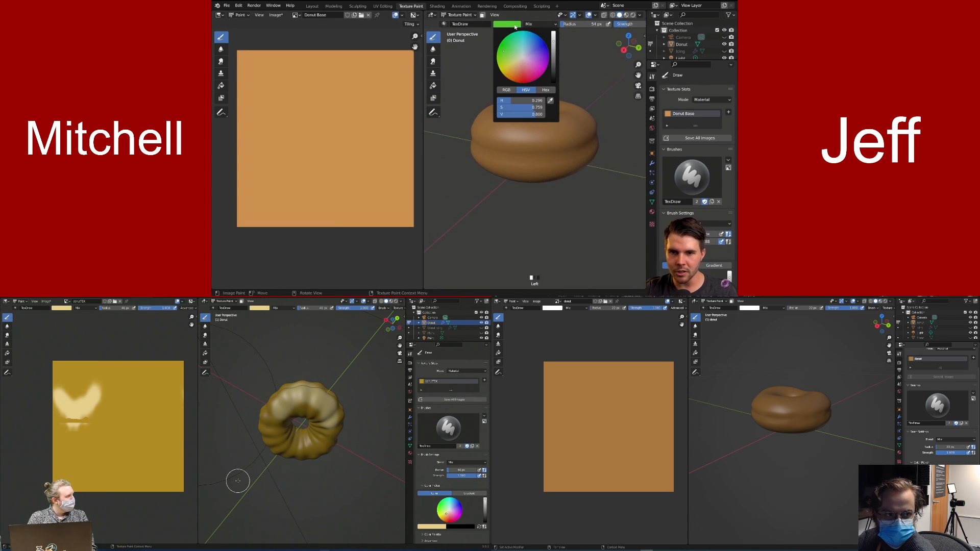
pyautogui.click(517, 26)
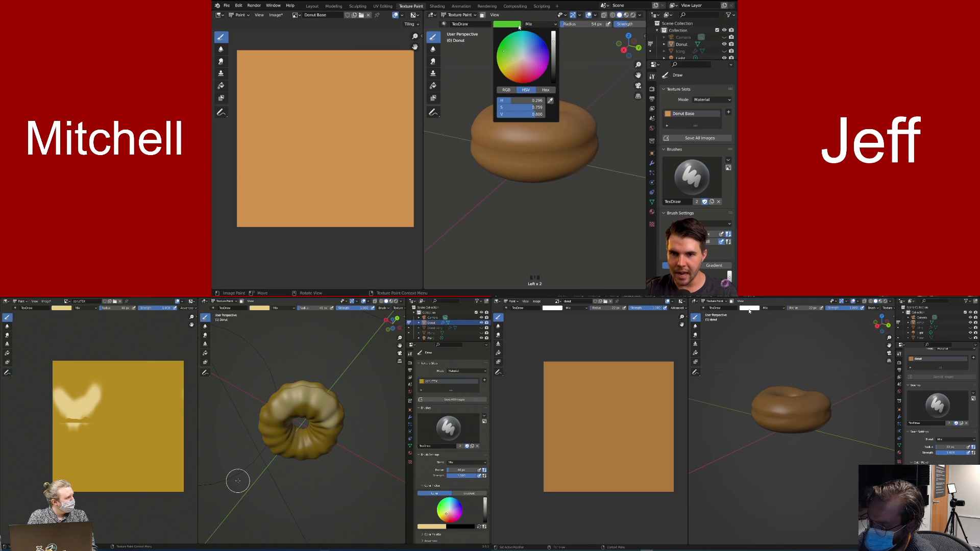
pyautogui.moveTo(493, 108); pyautogui.dragTo(480, 109)
# Sample the brown donut's base color for its paint brush and lighten it
pyautogui.click(781, 364)
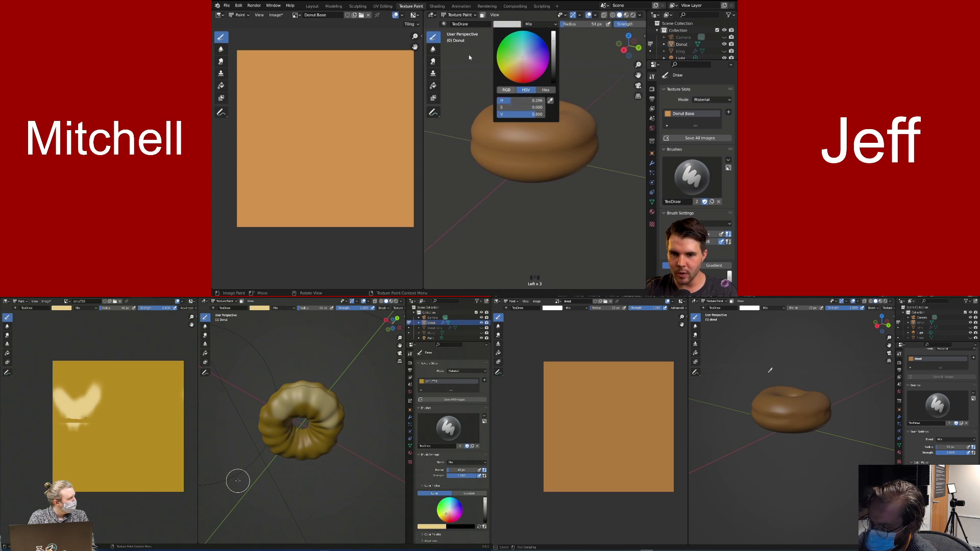
pyautogui.click(518, 24)
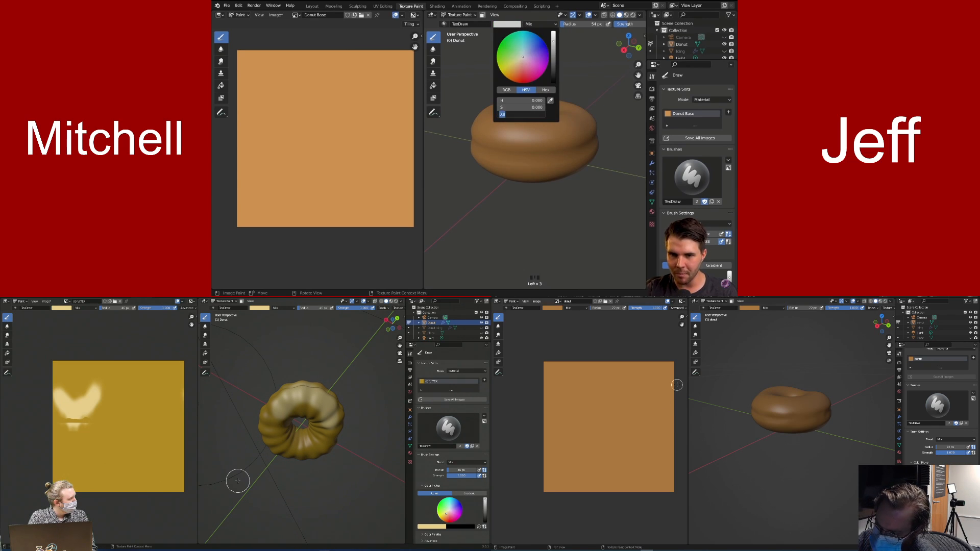
pyautogui.click(752, 308)
pyautogui.scroll(-4, 587, 24)
pyautogui.moveTo(783, 325); pyautogui.dragTo(784, 321)
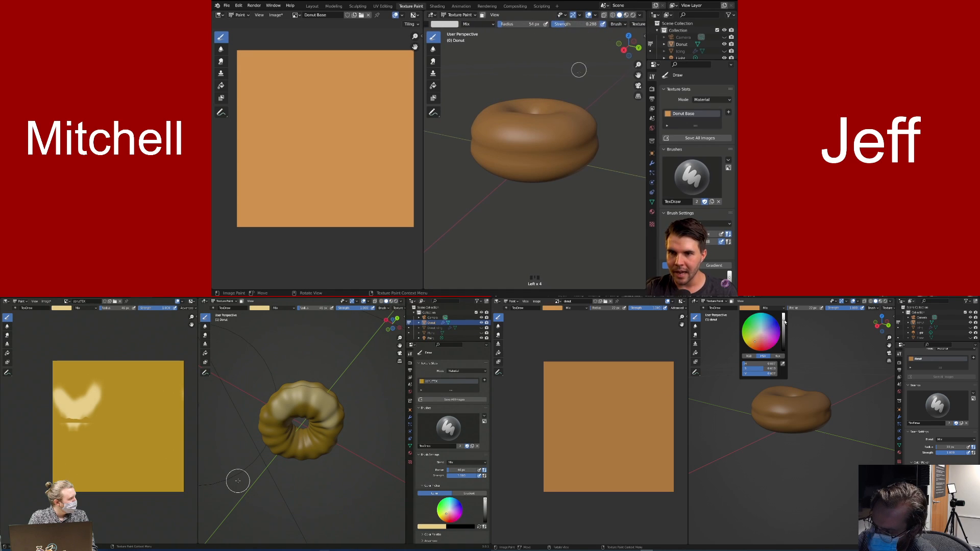
# Undo the test paint on the yellow donut and paint a lighter patch on the brown donut's side
pyautogui.moveTo(539, 149); pyautogui.dragTo(531, 144, button='middle')
pyautogui.moveTo(311, 408); pyautogui.dragTo(303, 418, button='middle')
pyautogui.moveTo(531, 145); pyautogui.dragTo(522, 141, button='middle')
pyautogui.moveTo(304, 418); pyautogui.dragTo(288, 438, button='middle')
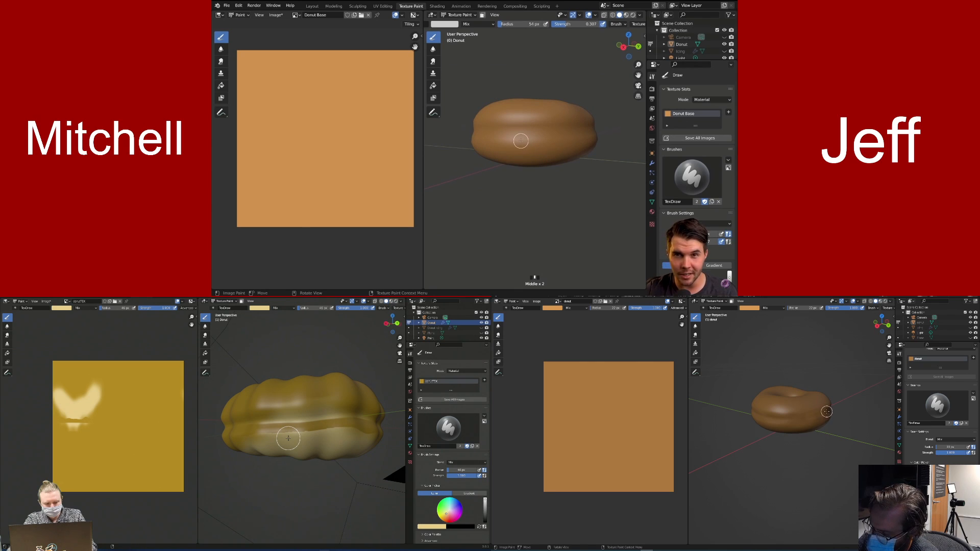
pyautogui.hotkey('ctrl', 'z')
pyautogui.moveTo(811, 414); pyautogui.dragTo(801, 410)
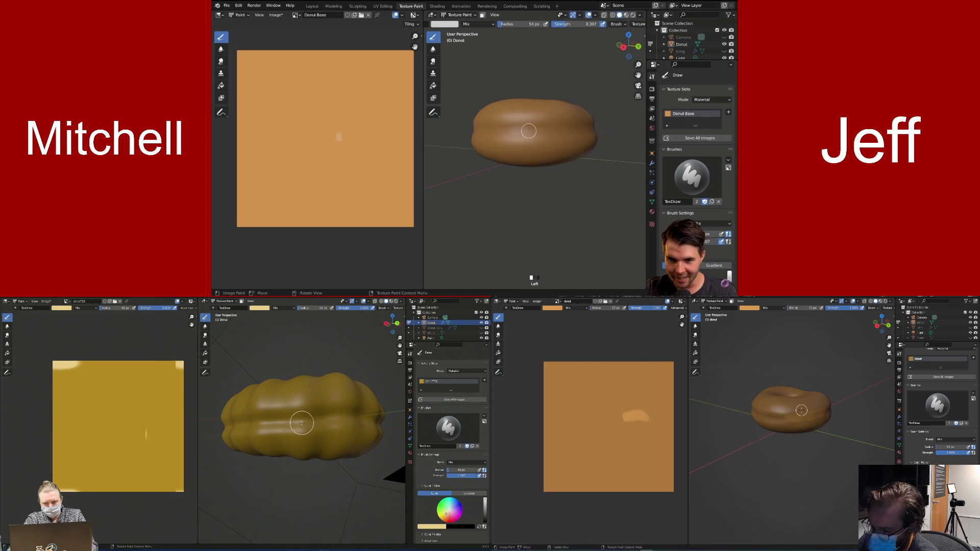
# Adjust the brush radius and start painting a white strip along the middle of the orange donut's side
pyautogui.moveTo(546, 133); pyautogui.dragTo(525, 136, button='middle')
pyautogui.press('f')
pyautogui.moveTo(309, 426); pyautogui.dragTo(286, 429, button='middle')
pyautogui.moveTo(509, 138); pyautogui.dragTo(525, 137)
pyautogui.press('f')
pyautogui.press('z')
pyautogui.click(503, 133)
# Continue the orange donut's white strip with a 74 px brush and undo the test stroke on the yellow donut
pyautogui.click(288, 451)
pyautogui.moveTo(288, 446); pyautogui.dragTo(289, 421, button='middle')
pyautogui.moveTo(538, 137); pyautogui.dragTo(531, 137, button='middle')
pyautogui.press('f')
pyautogui.click(538, 137)
pyautogui.moveTo(809, 434); pyautogui.dragTo(787, 429, button='middle')
pyautogui.moveTo(289, 421); pyautogui.dragTo(302, 417)
pyautogui.moveTo(511, 134); pyautogui.dragTo(532, 136)
pyautogui.hotkey('ctrl', 'z')
pyautogui.moveTo(541, 136)
pyautogui.mouseDown(button='middle')
pyautogui.moveTo(525, 135)
pyautogui.moveTo(536, 137)
pyautogui.mouseUp(button='middle')
# Pick a paler brush color for the brown donut and extend the orange donut's white strip further around its side
pyautogui.click(749, 308)
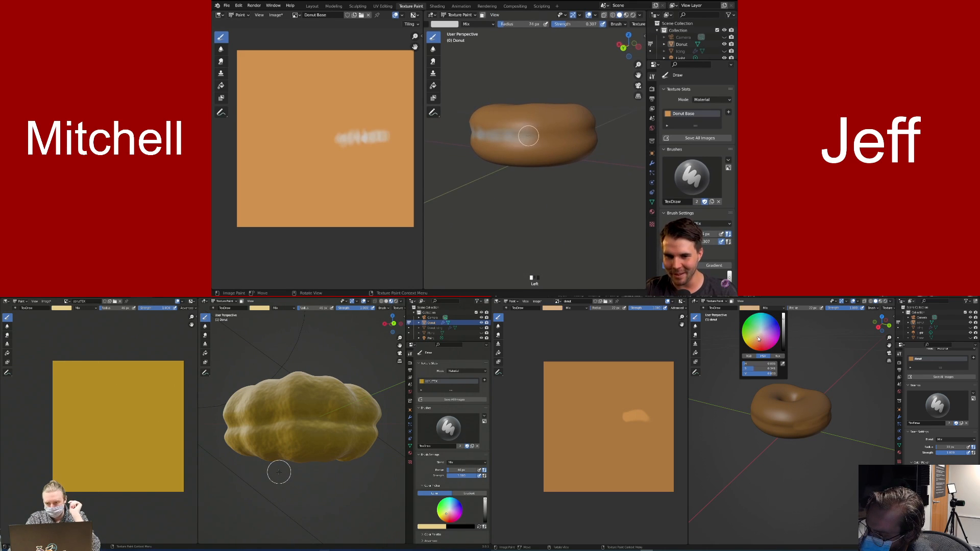
pyautogui.click(527, 137)
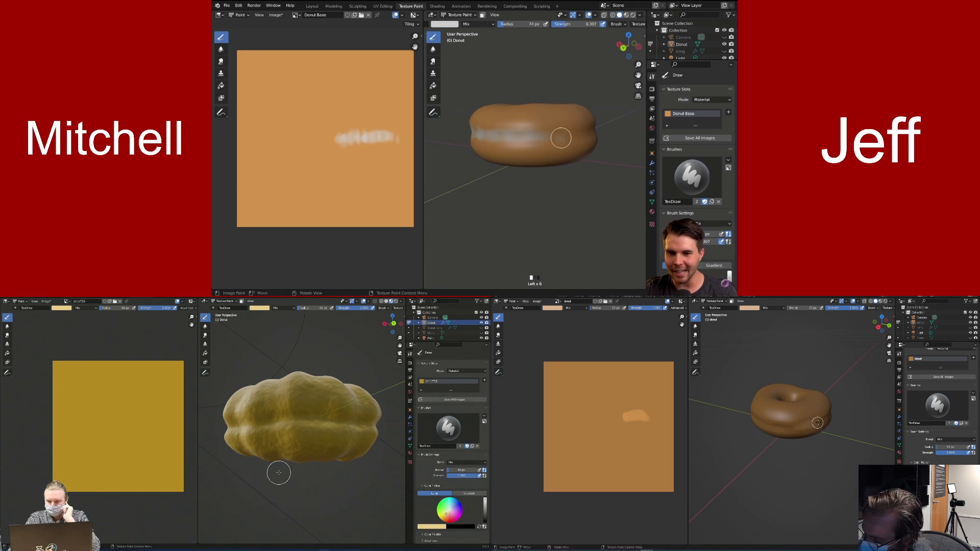
pyautogui.click(607, 127)
pyautogui.moveTo(607, 127); pyautogui.dragTo(510, 131, button='middle')
pyautogui.click(486, 129)
pyautogui.moveTo(485, 129)
pyautogui.mouseDown()
pyautogui.moveTo(579, 131)
pyautogui.moveTo(551, 131)
pyautogui.moveTo(571, 129)
pyautogui.mouseUp()
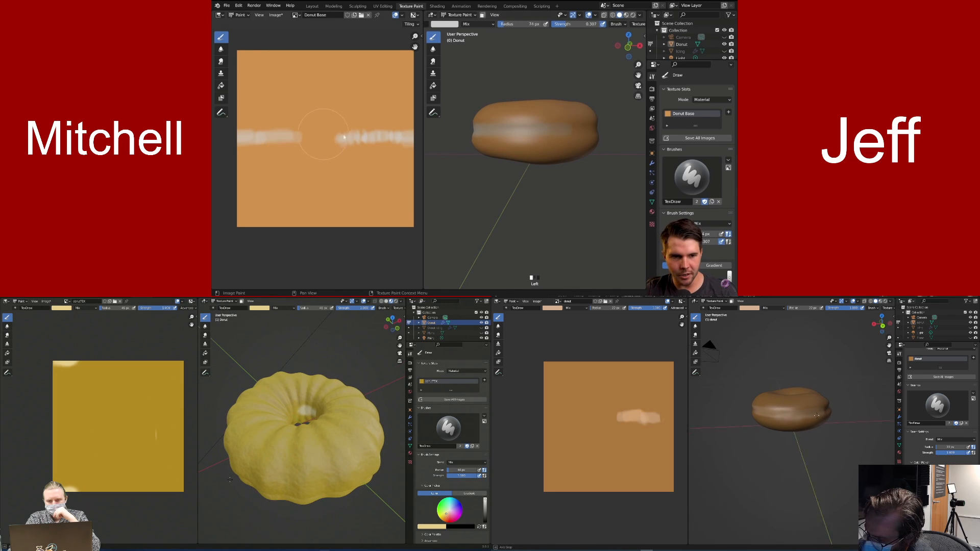
pyautogui.click(513, 136)
# Try several brush radii on the orange donut, including 20 px and 62 px, ending with a much larger brush
pyautogui.press('f')
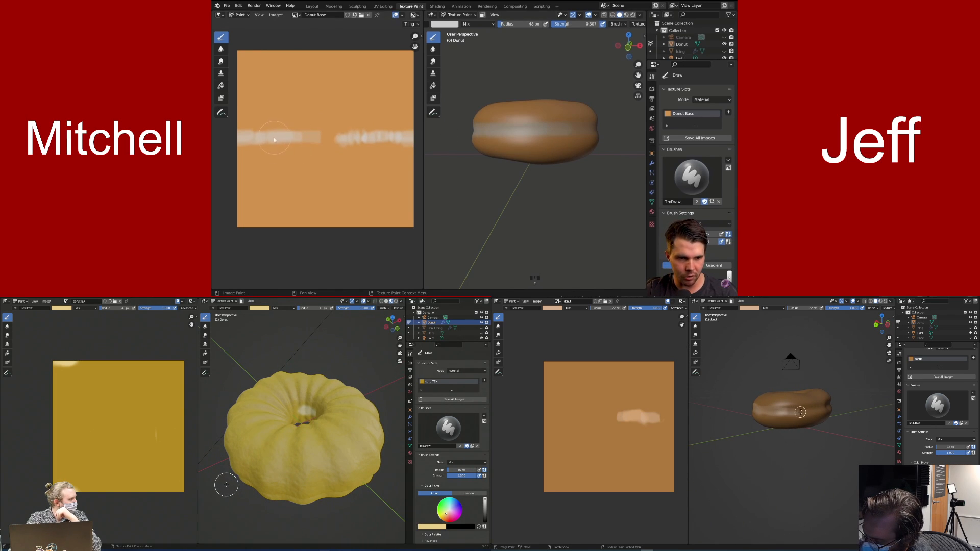
pyautogui.press('f')
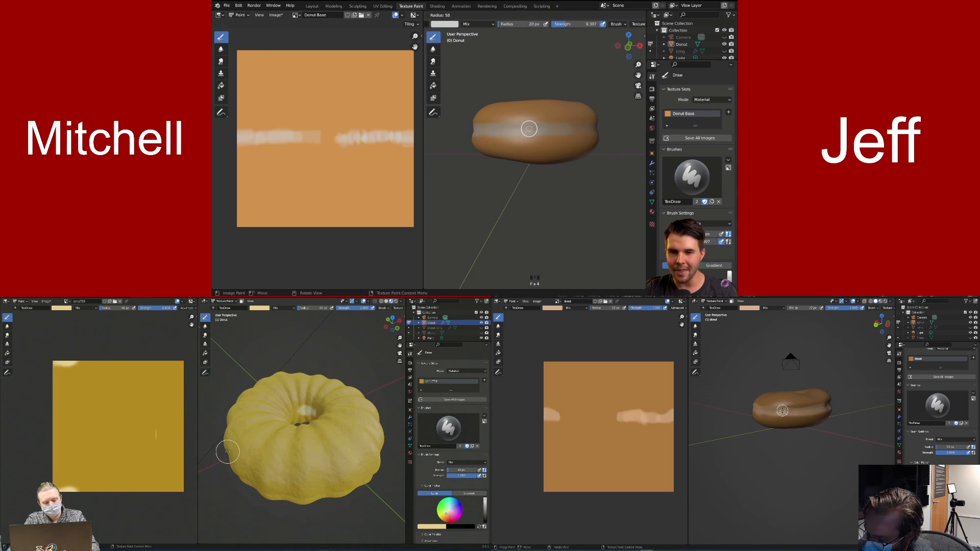
pyautogui.click(534, 130)
pyautogui.press('f')
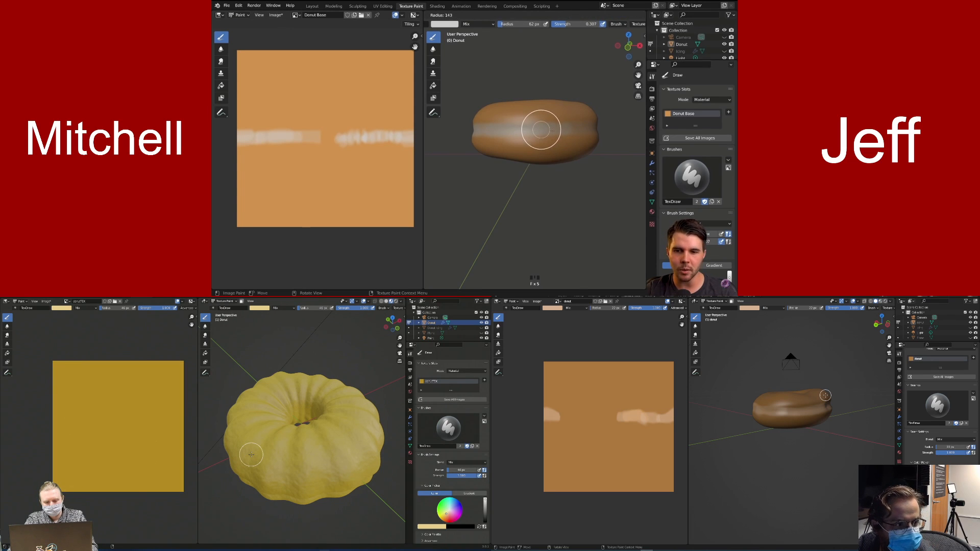
pyautogui.press('f')
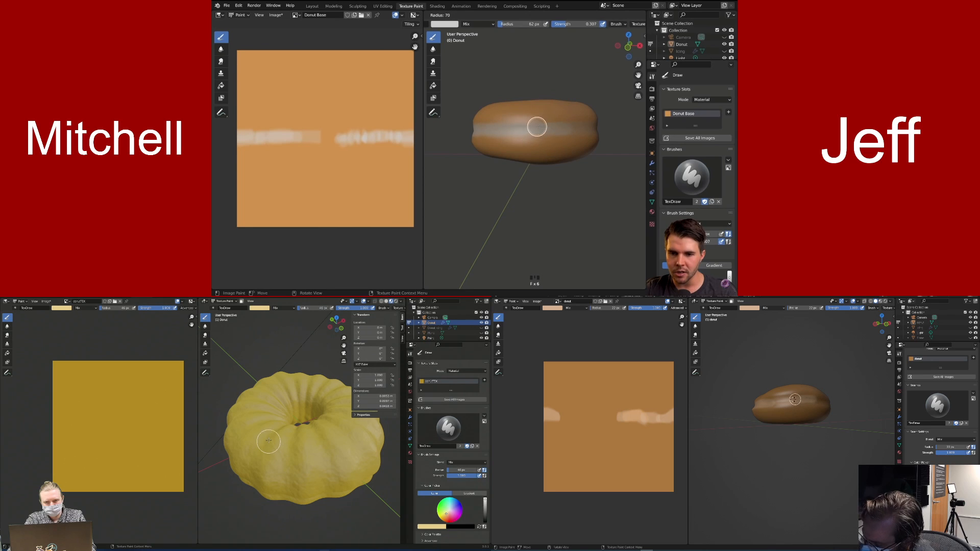
# Switch the yellow donut to Object Mode and reduce the orange donut's brush radius to about 80 px
pyautogui.click(224, 301)
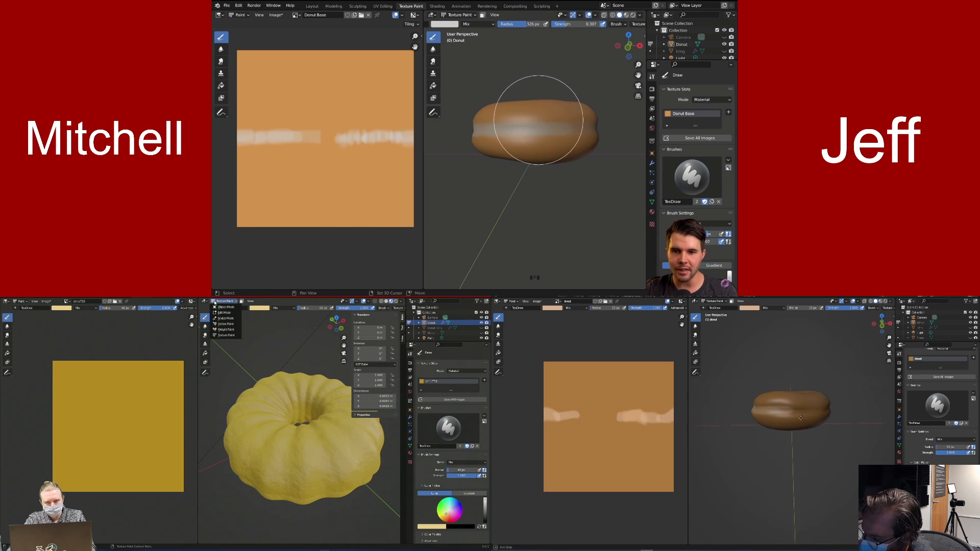
pyautogui.hotkey('shift', 'f')
pyautogui.press('f')
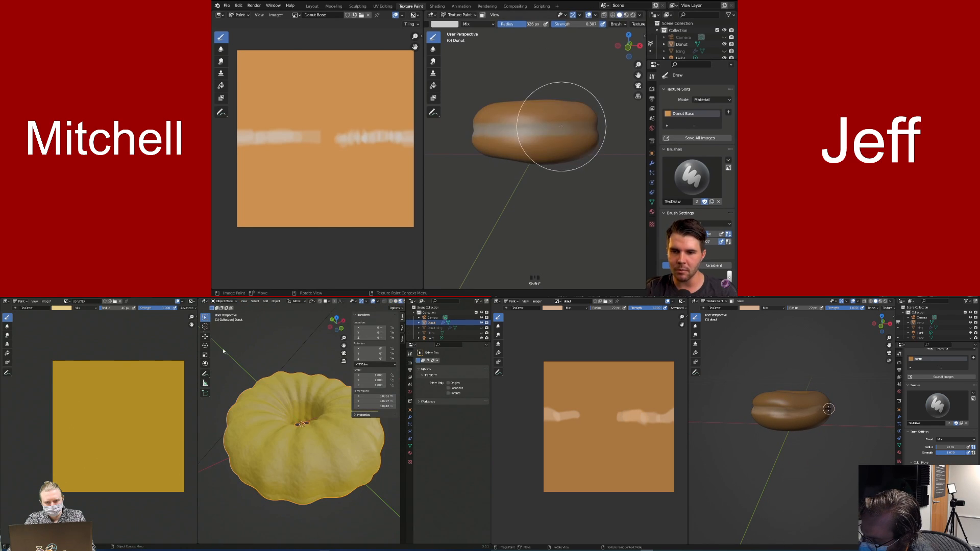
pyautogui.click(525, 126)
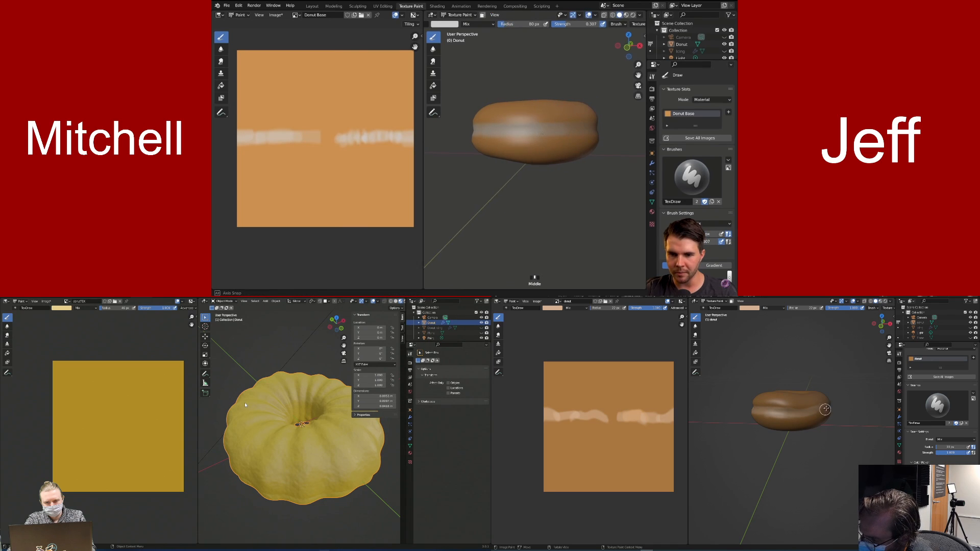
# Paint across the remaining gap in the white strip around the orange donut's side
pyautogui.moveTo(586, 127); pyautogui.dragTo(541, 131, button='middle')
pyautogui.moveTo(540, 131); pyautogui.dragTo(601, 131)
pyautogui.moveTo(601, 131); pyautogui.dragTo(498, 131, button='middle')
pyautogui.moveTo(499, 132); pyautogui.dragTo(597, 127)
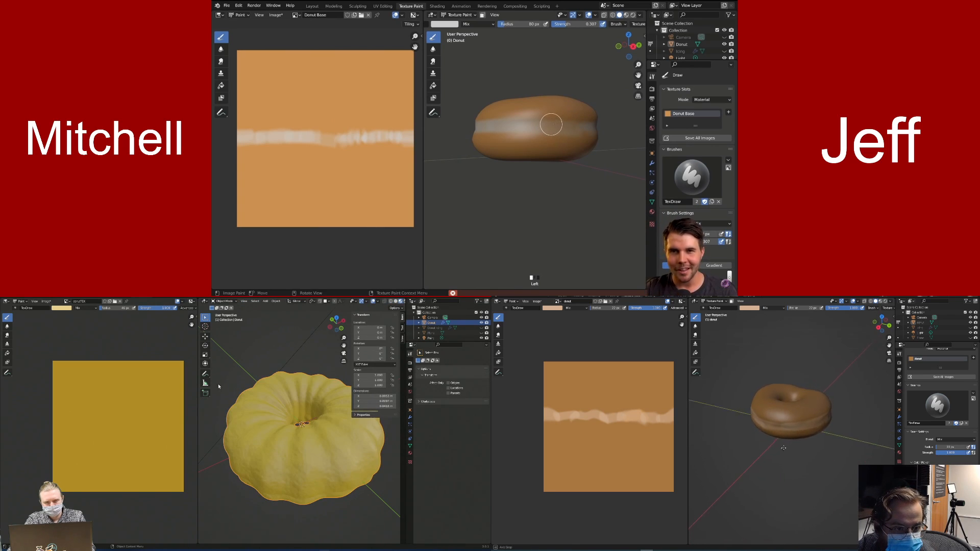
# Add more white strokes around the orange donut to even out the thin parts of the strip
pyautogui.moveTo(554, 131)
pyautogui.mouseDown()
pyautogui.moveTo(543, 135)
pyautogui.moveTo(586, 127)
pyautogui.mouseUp()
pyautogui.moveTo(596, 127); pyautogui.dragTo(549, 128, button='middle')
pyautogui.moveTo(580, 131); pyautogui.dragTo(581, 131)
pyautogui.moveTo(585, 131)
pyautogui.mouseDown(button='middle')
pyautogui.moveTo(542, 134)
pyautogui.moveTo(555, 136)
pyautogui.mouseUp(button='middle')
pyautogui.moveTo(533, 134)
pyautogui.mouseDown()
pyautogui.moveTo(561, 132)
pyautogui.moveTo(549, 137)
pyautogui.mouseUp()
pyautogui.moveTo(549, 137)
pyautogui.mouseDown(button='middle')
pyautogui.moveTo(507, 131)
pyautogui.moveTo(518, 134)
pyautogui.mouseUp(button='middle')
pyautogui.moveTo(518, 134); pyautogui.dragTo(561, 122)
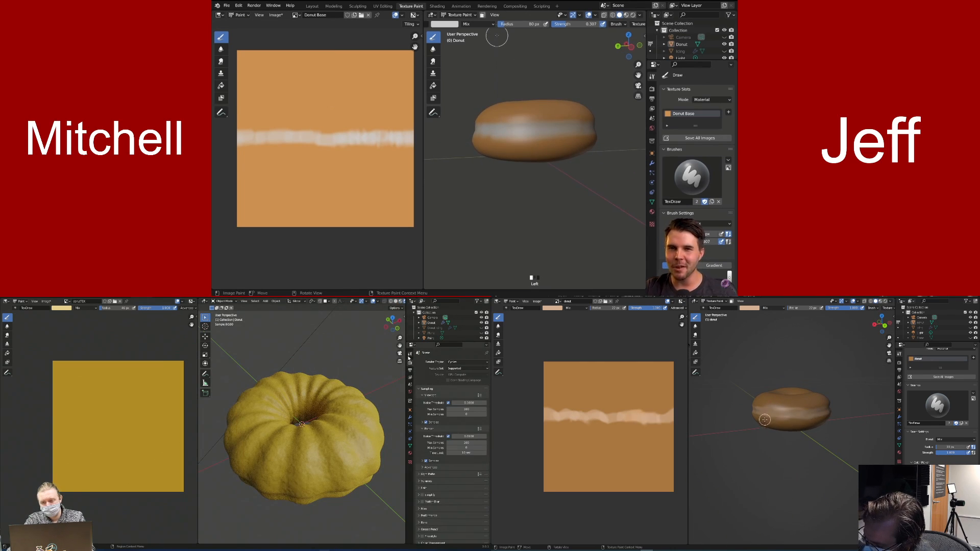
pyautogui.moveTo(540, 109); pyautogui.dragTo(541, 120, button='middle')
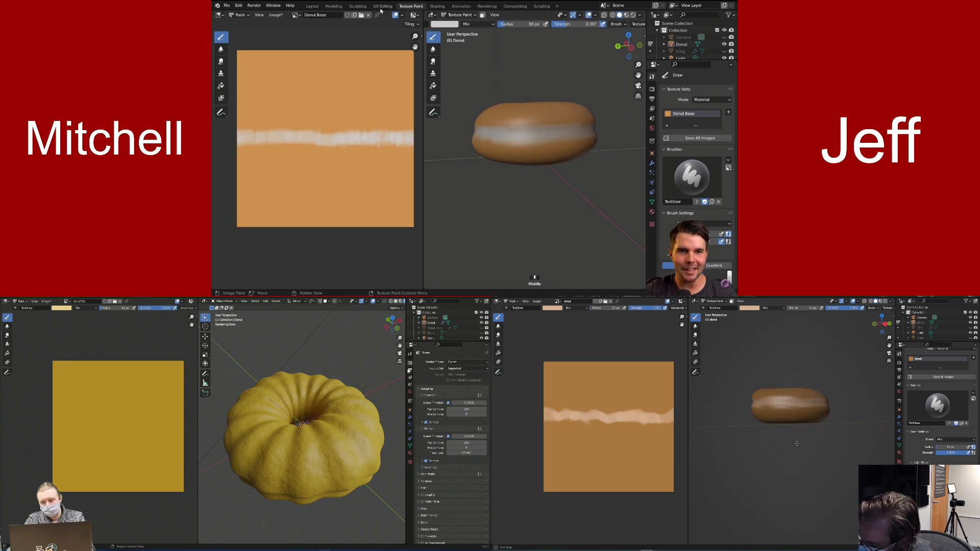
# Check the painted strip on the orange donut in the Shading workspace and return to Texture Paint
pyautogui.click(436, 6)
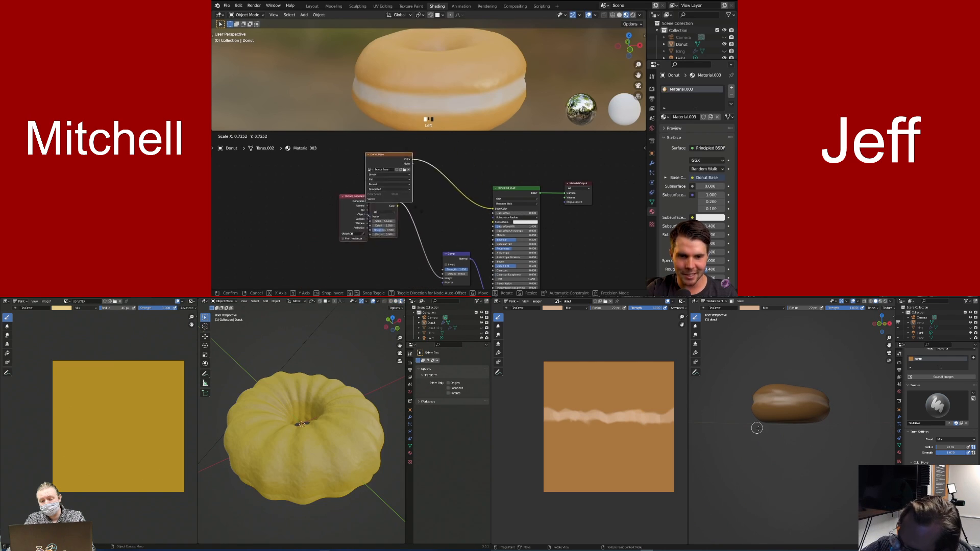
pyautogui.press('r')
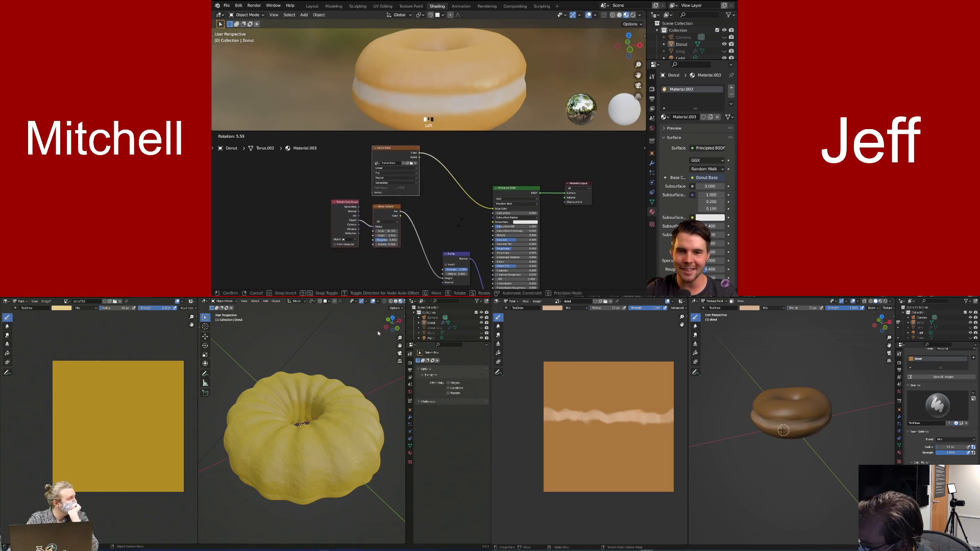
pyautogui.rightClick(476, 231)
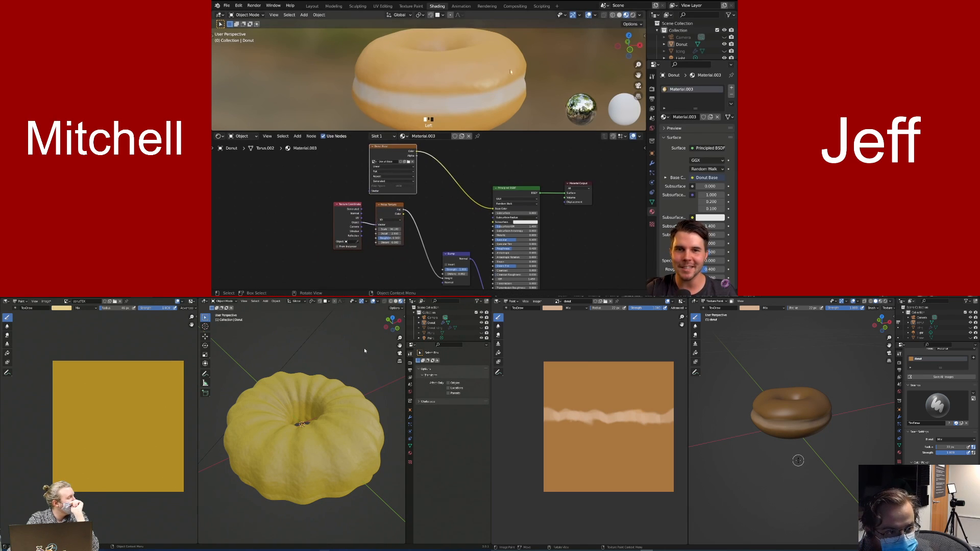
pyautogui.click(410, 5)
pyautogui.moveTo(557, 158)
pyautogui.mouseDown(button='middle')
pyautogui.moveTo(542, 128)
pyautogui.moveTo(567, 132)
pyautogui.mouseUp(button='middle')
pyautogui.click(567, 132)
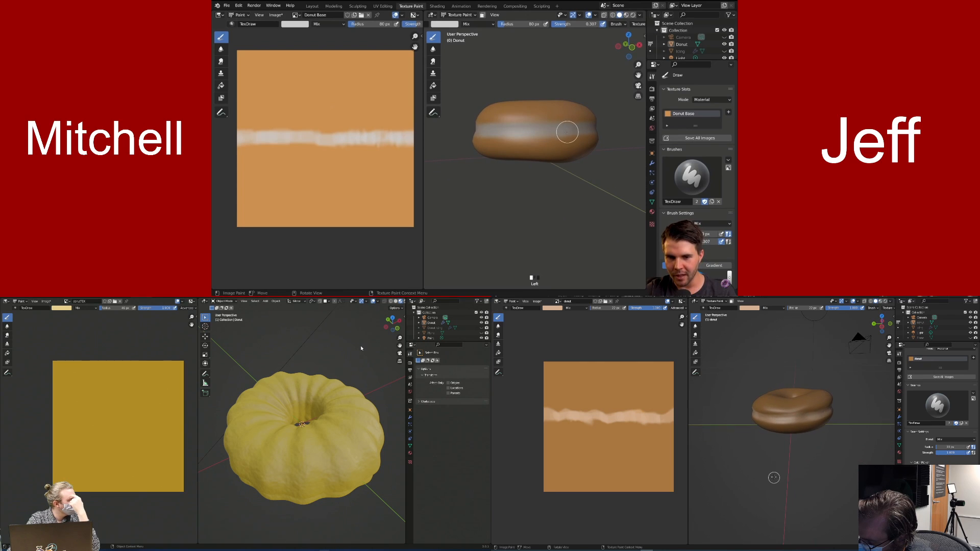
pyautogui.scroll(2, 562, 132)
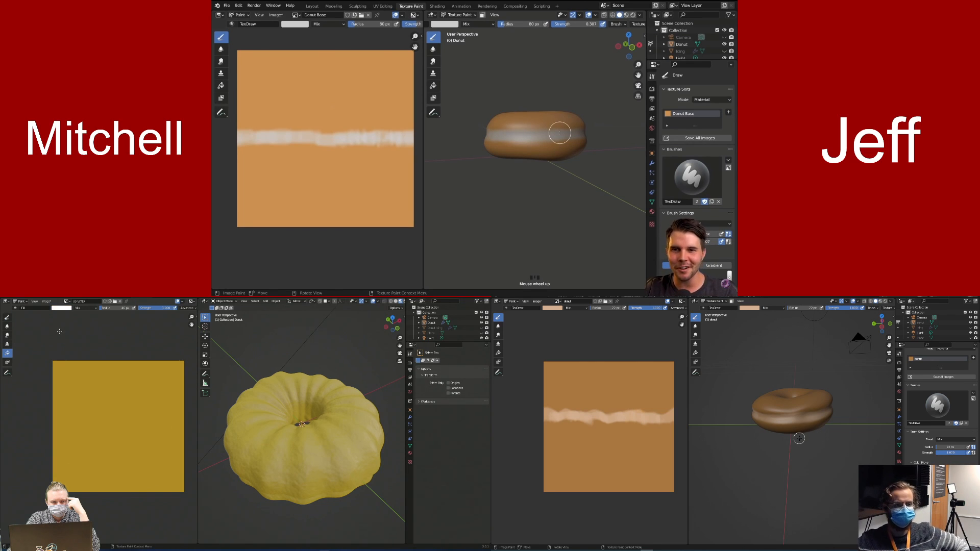
# Pick an orange fill color for the yellow donut, darken it, and fill its whole texture with the golden brown
pyautogui.click(58, 309)
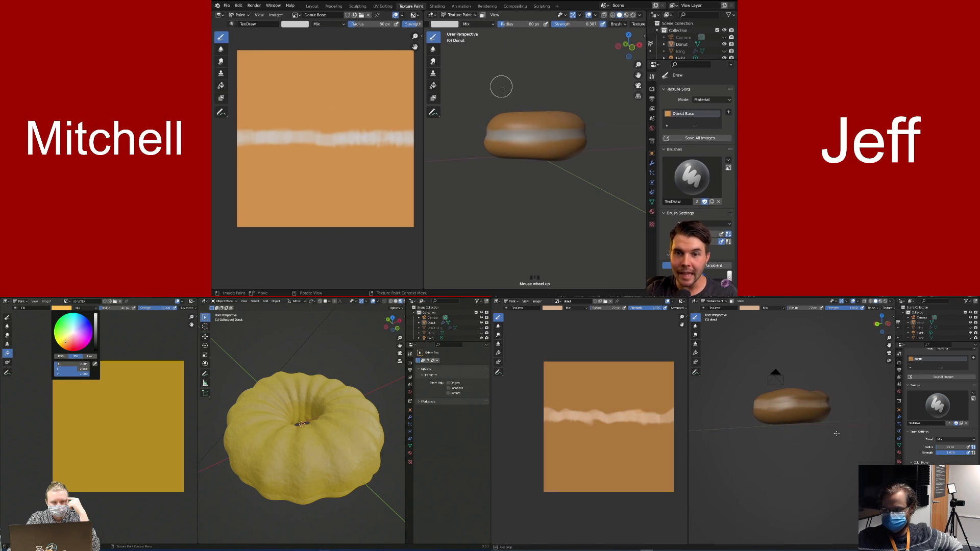
pyautogui.click(122, 418)
pyautogui.press('x')
pyautogui.press('x')
pyautogui.press('x')
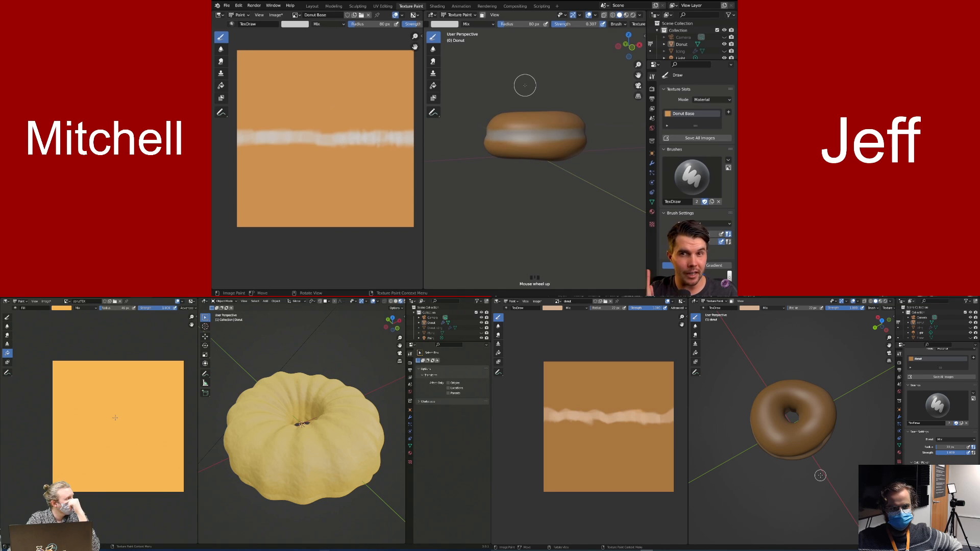
pyautogui.press('x')
pyautogui.moveTo(819, 475); pyautogui.dragTo(824, 436, button='middle')
pyautogui.click(62, 308)
pyautogui.moveTo(95, 318); pyautogui.dragTo(96, 328)
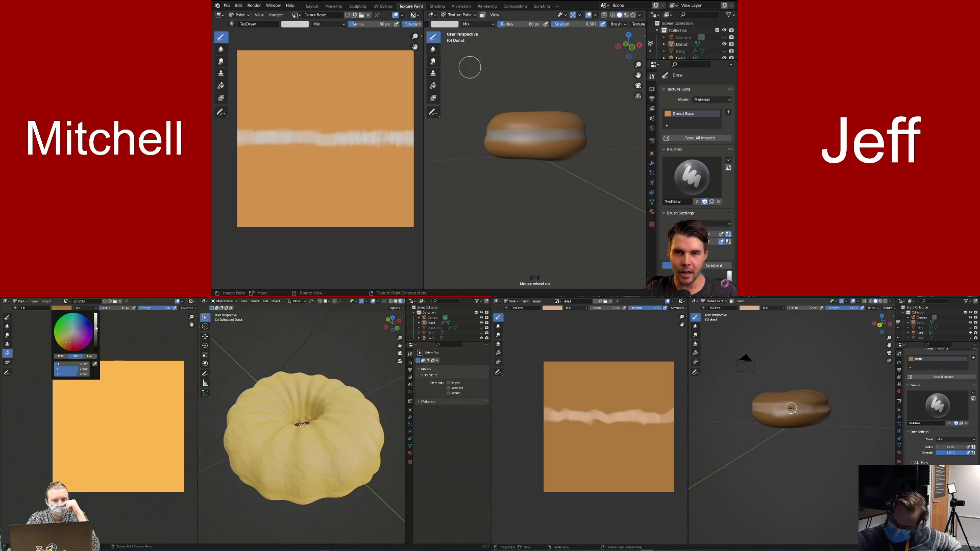
pyautogui.click(113, 397)
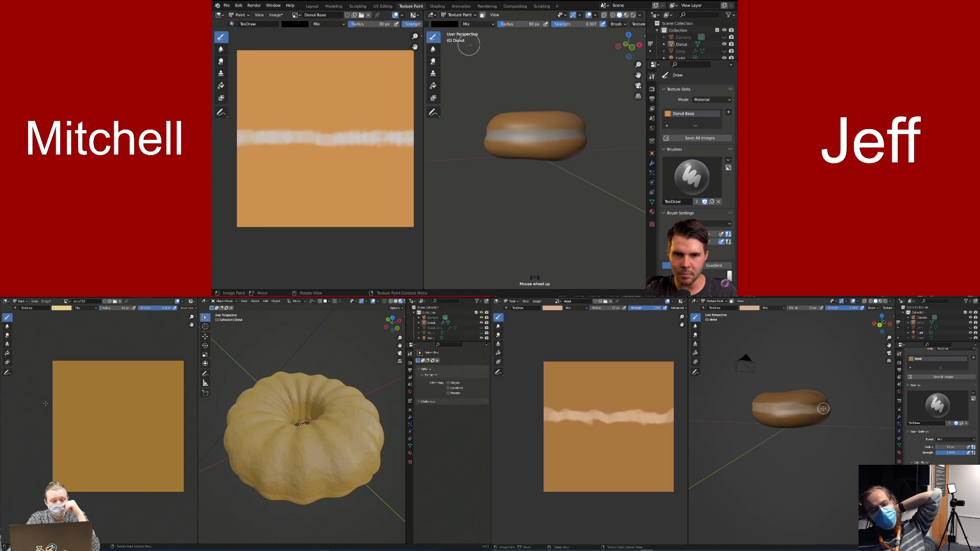
# Sample the orange base as the orange donut's brush color and undo the test stroke on the yellow donut's texture
pyautogui.scroll(2, 61, 403)
pyautogui.rightClick(45, 407)
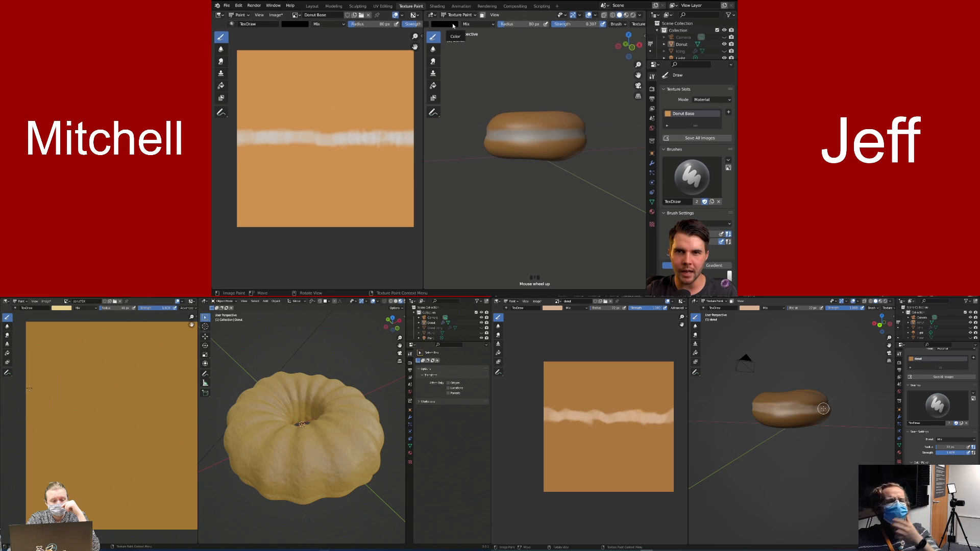
pyautogui.click(443, 24)
pyautogui.moveTo(29, 389); pyautogui.dragTo(49, 394)
pyautogui.click(487, 99)
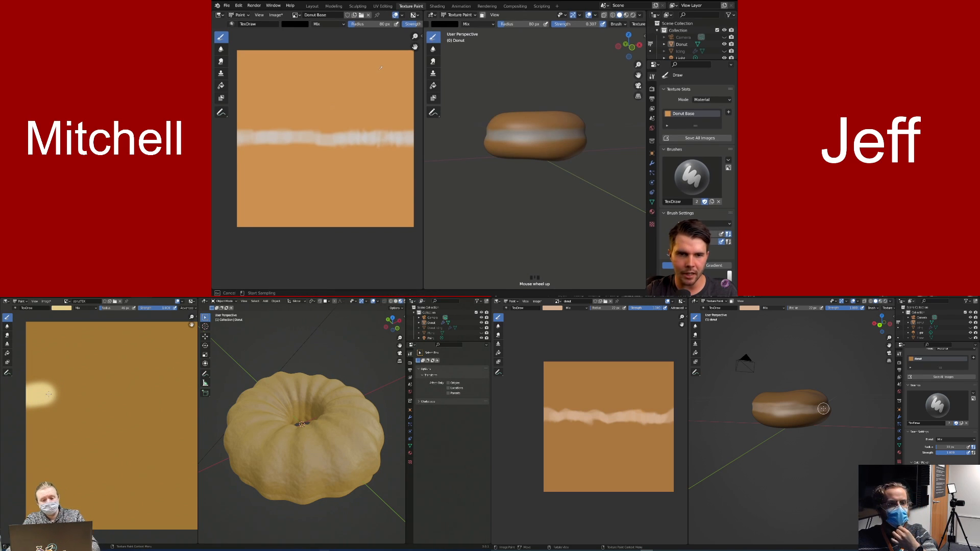
pyautogui.click(380, 68)
pyautogui.hotkey('ctrl', 'z')
# Toggle between the white and orange brush colors on the orange donut and try another brush radius
pyautogui.press('f')
pyautogui.press('x')
pyautogui.press('x')
pyautogui.click(55, 403)
pyautogui.scroll(2, 532, 128)
pyautogui.moveTo(243, 442); pyautogui.dragTo(273, 447, button='middle')
pyautogui.click(268, 441)
pyautogui.press('f')
# Return the yellow donut to Texture Paint mode and set the orange donut's white brush radius to 86 px
pyautogui.click(222, 301)
pyautogui.press('x')
pyautogui.click(225, 335)
pyautogui.press('f')
pyautogui.click(516, 127)
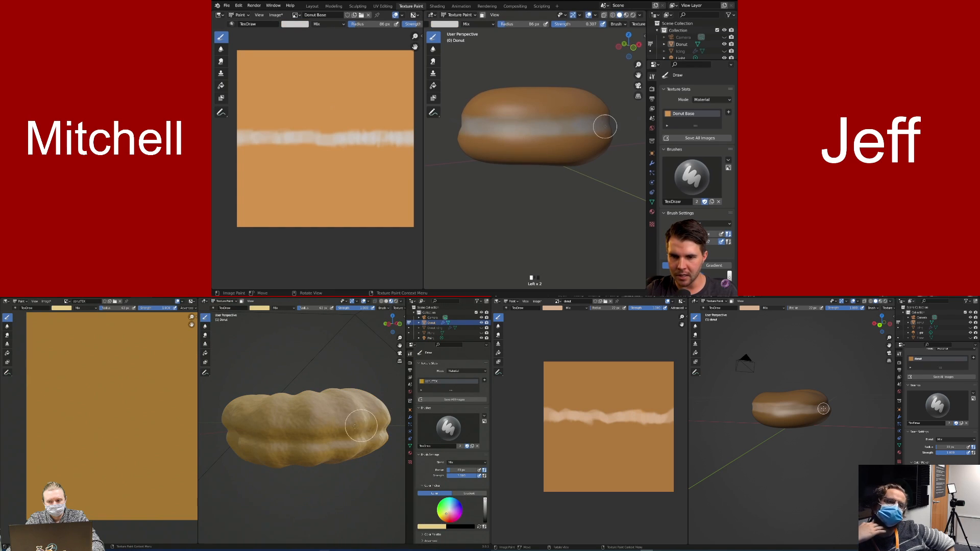
# Bring up the donut reference photos and undo the test dab on the yellow donut
pyautogui.scroll(3, 597, 124)
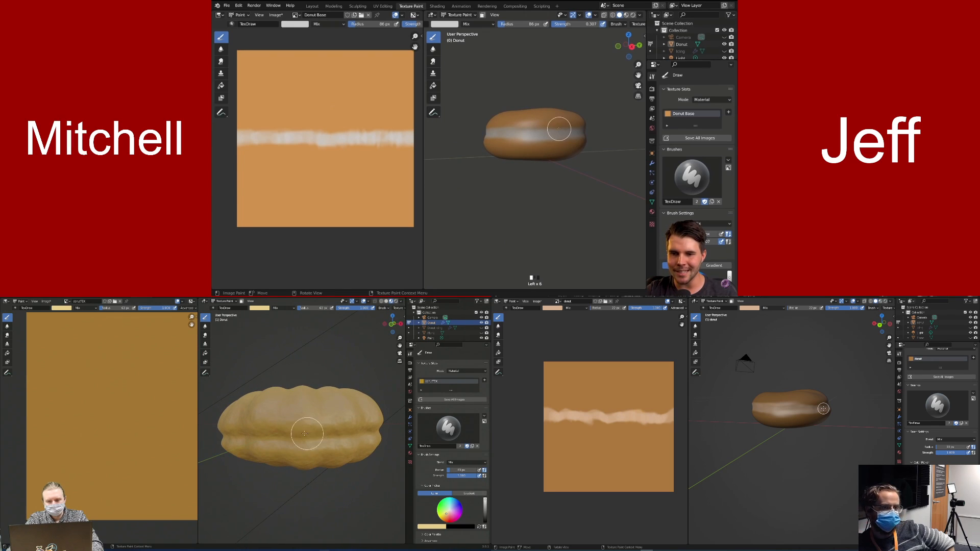
pyautogui.hotkey('alt', 'Tab')
pyautogui.click(371, 432)
pyautogui.scroll(-2, 638, 138)
pyautogui.moveTo(377, 433); pyautogui.dragTo(336, 437, button='middle')
pyautogui.scroll(-2, 639, 137)
pyautogui.scroll(2, 639, 138)
pyautogui.hotkey('ctrl', 'z')
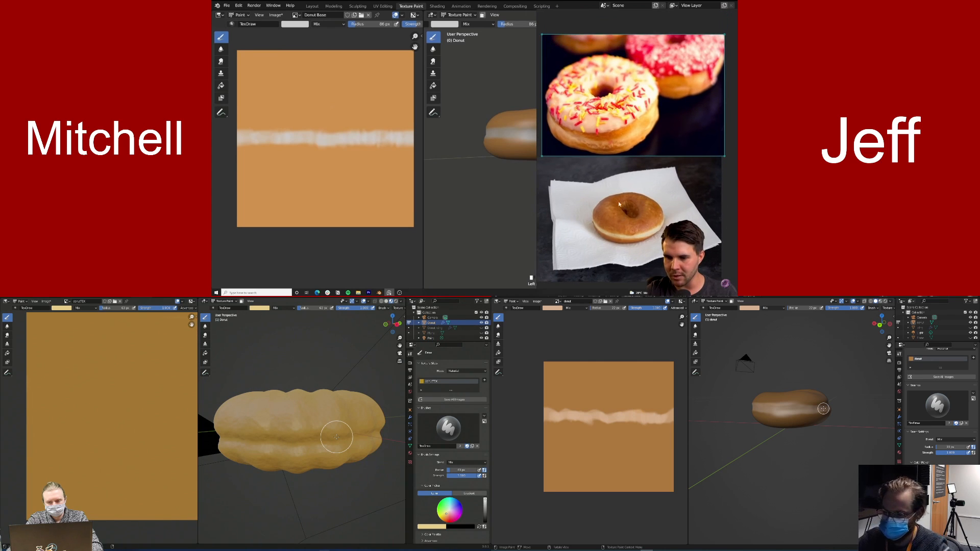
# Examine the edge of the pale ring on the donuts in the reference photos
pyautogui.scroll(4, 622, 138)
pyautogui.scroll(-3, 614, 138)
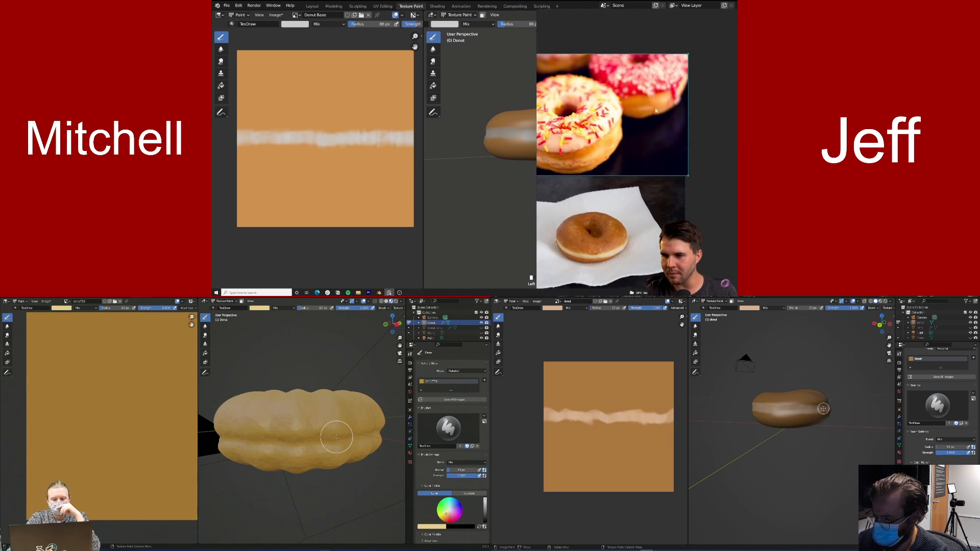
pyautogui.scroll(3, 632, 118)
pyautogui.scroll(-2, 650, 98)
pyautogui.moveTo(823, 408); pyautogui.dragTo(809, 444, button='middle')
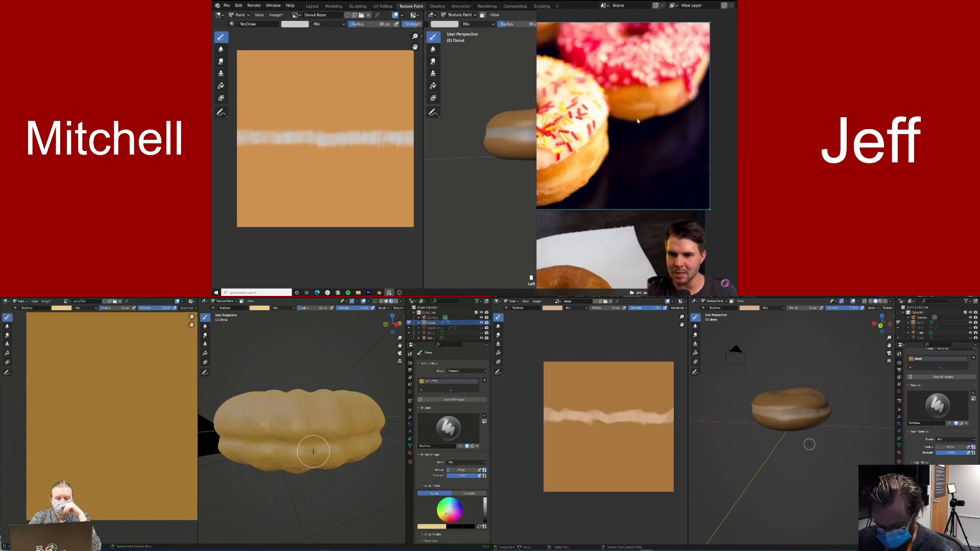
# Return to Blender, sample the orange base color, and paint over the upper edge of the orange donut's strip
pyautogui.click(495, 110)
pyautogui.scroll(2, 495, 109)
pyautogui.moveTo(494, 110); pyautogui.dragTo(529, 131, button='middle')
pyautogui.press('f')
pyautogui.click(541, 129)
pyautogui.moveTo(800, 444)
pyautogui.mouseDown(button='middle')
pyautogui.moveTo(805, 418)
pyautogui.moveTo(794, 455)
pyautogui.mouseUp(button='middle')
pyautogui.press('s')
pyautogui.moveTo(515, 130)
pyautogui.mouseDown()
pyautogui.moveTo(564, 127)
pyautogui.moveTo(539, 112)
pyautogui.mouseUp()
# Resize the orange brush to 99 px and paint further along the orange donut's strip to thin it
pyautogui.scroll(-1, 560, 130)
pyautogui.press('f')
pyautogui.click(583, 134)
pyautogui.scroll(-1, 546, 134)
pyautogui.moveTo(552, 136); pyautogui.dragTo(514, 118, button='middle')
pyautogui.scroll(4, 788, 459)
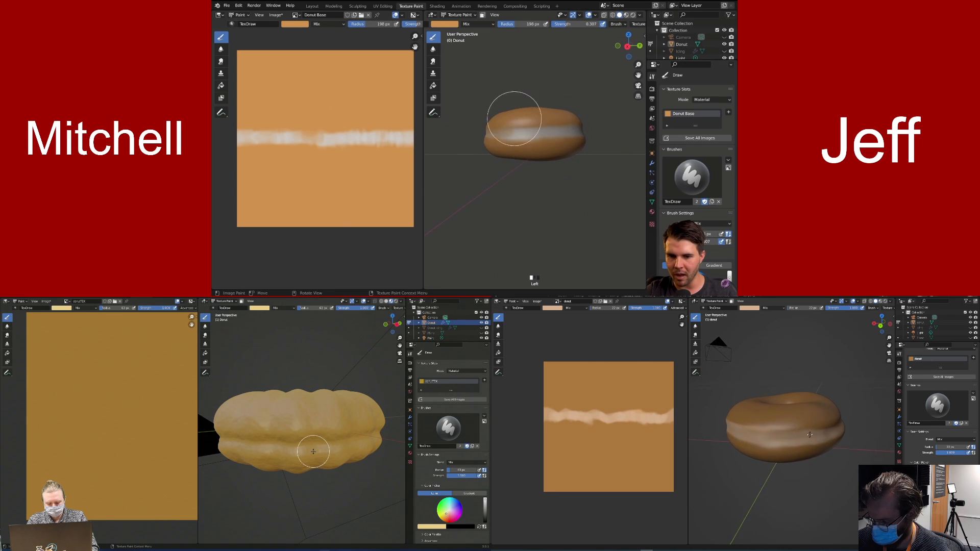
pyautogui.scroll(-1, 781, 474)
pyautogui.press('f')
pyautogui.click(540, 124)
pyautogui.moveTo(781, 474); pyautogui.dragTo(799, 467, button='middle')
pyautogui.click(529, 118)
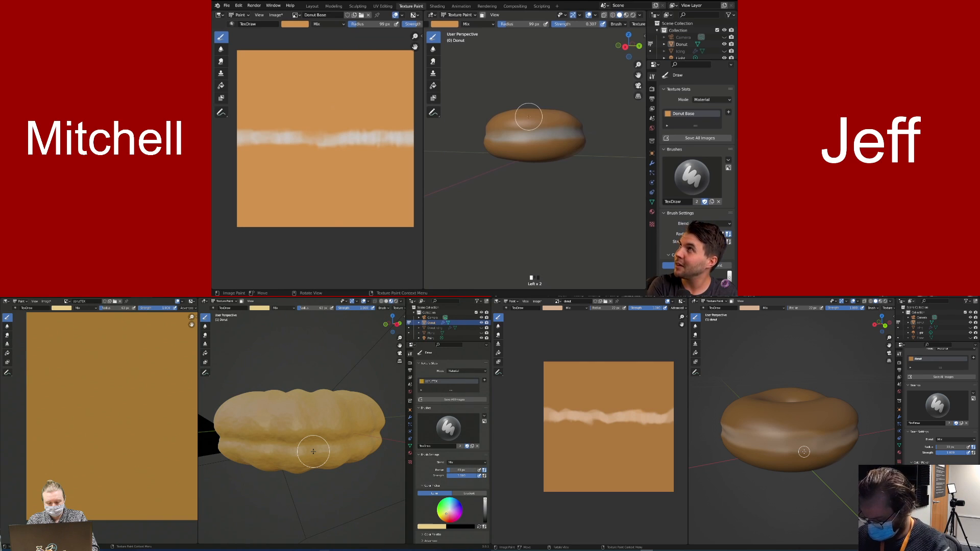
pyautogui.scroll(1, 516, 130)
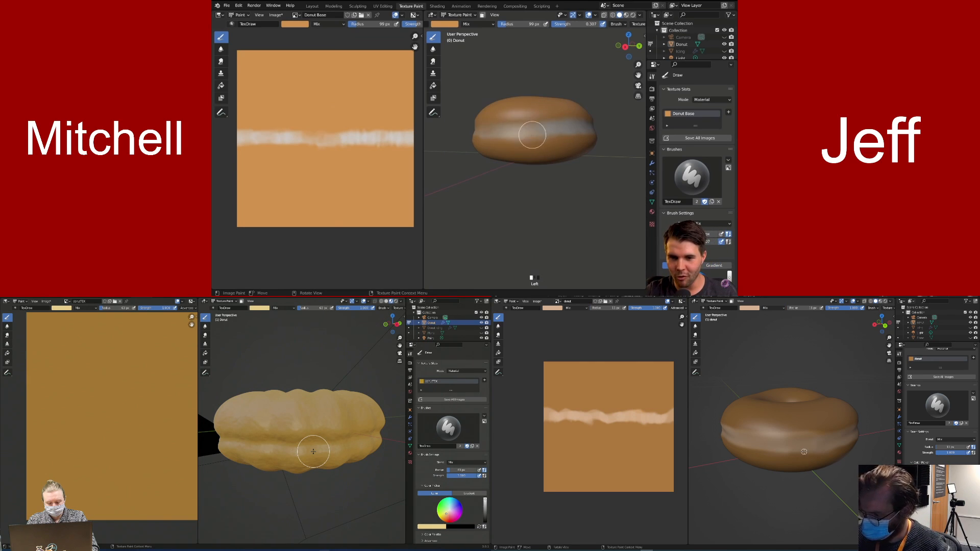
# Pick a lighter brush color for the brown donut and keep painting orange along the orange donut's strip
pyautogui.click(743, 310)
pyautogui.moveTo(542, 144); pyautogui.dragTo(524, 146, button='middle')
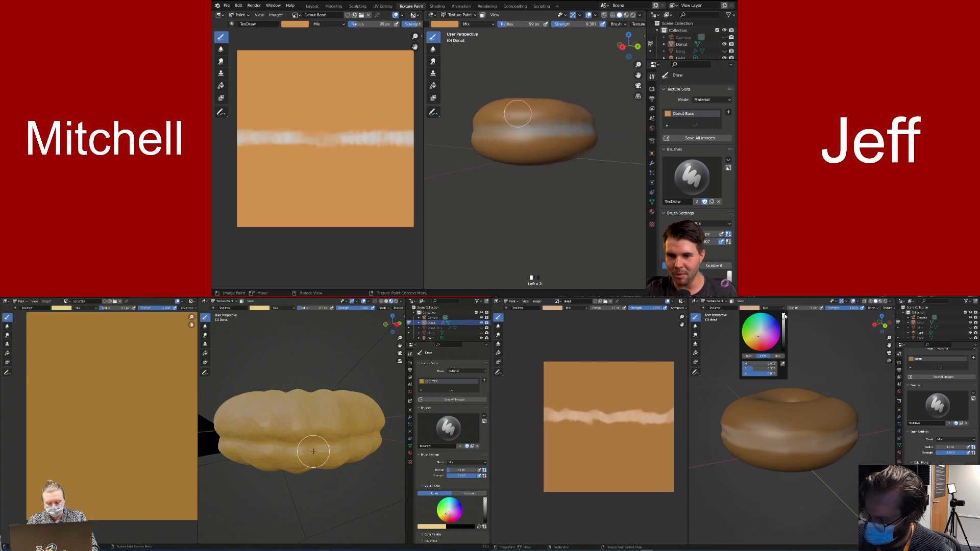
pyautogui.moveTo(784, 315); pyautogui.dragTo(785, 318)
pyautogui.click(538, 137)
pyautogui.moveTo(556, 116); pyautogui.dragTo(519, 127, button='middle')
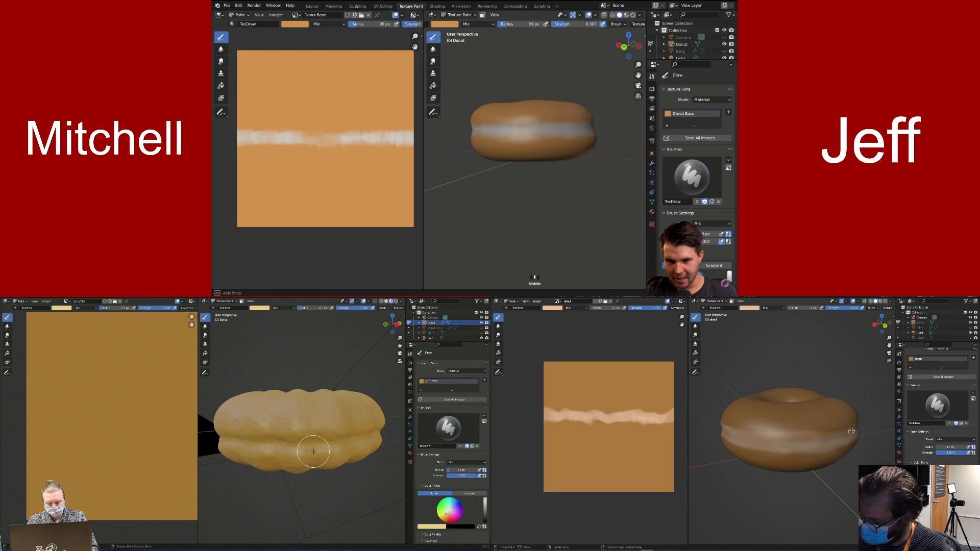
pyautogui.moveTo(861, 436); pyautogui.dragTo(752, 424, button='middle')
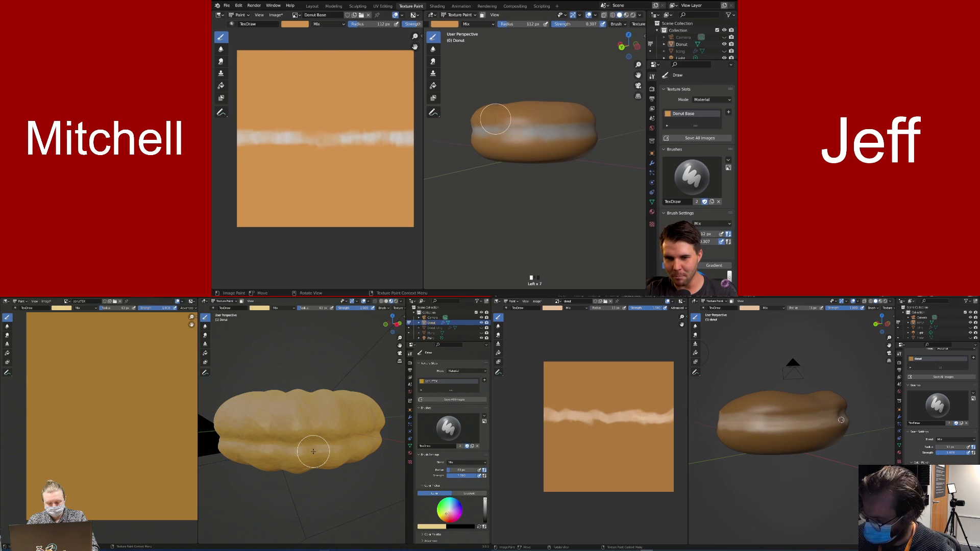
# Soften the upper edge of the orange donut's strip with a 112 px brush and lighten the brown donut's strip
pyautogui.moveTo(495, 119); pyautogui.dragTo(546, 124, button='middle')
pyautogui.moveTo(837, 416); pyautogui.dragTo(822, 419, button='middle')
pyautogui.moveTo(538, 126); pyautogui.dragTo(542, 125, button='middle')
pyautogui.moveTo(821, 419); pyautogui.dragTo(787, 428, button='middle')
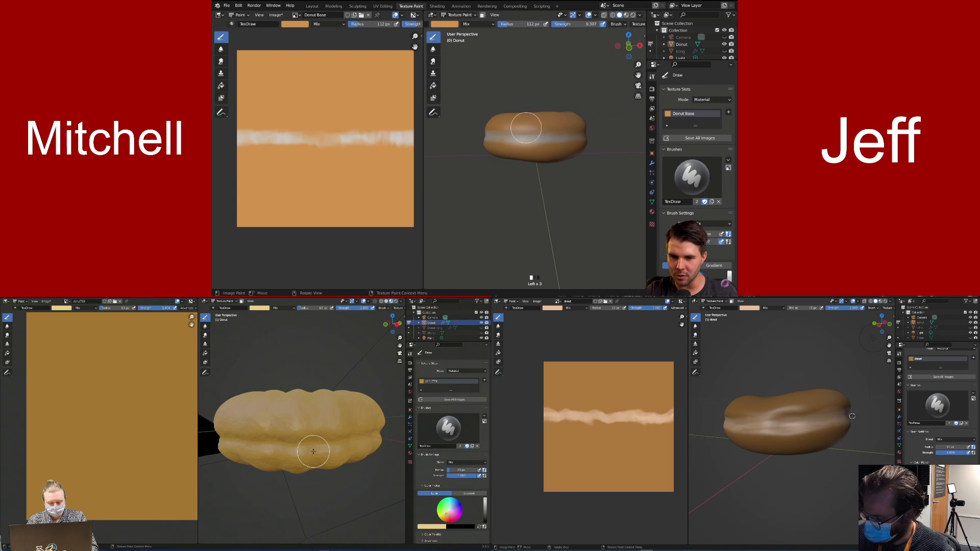
pyautogui.moveTo(518, 128); pyautogui.dragTo(508, 125, button='middle')
pyautogui.scroll(2, 508, 125)
pyautogui.click(520, 124)
# Trim the orange donut's strip along its lower edge and extend the lighter strokes around the brown donut's strip
pyautogui.moveTo(844, 433); pyautogui.dragTo(814, 431, button='middle')
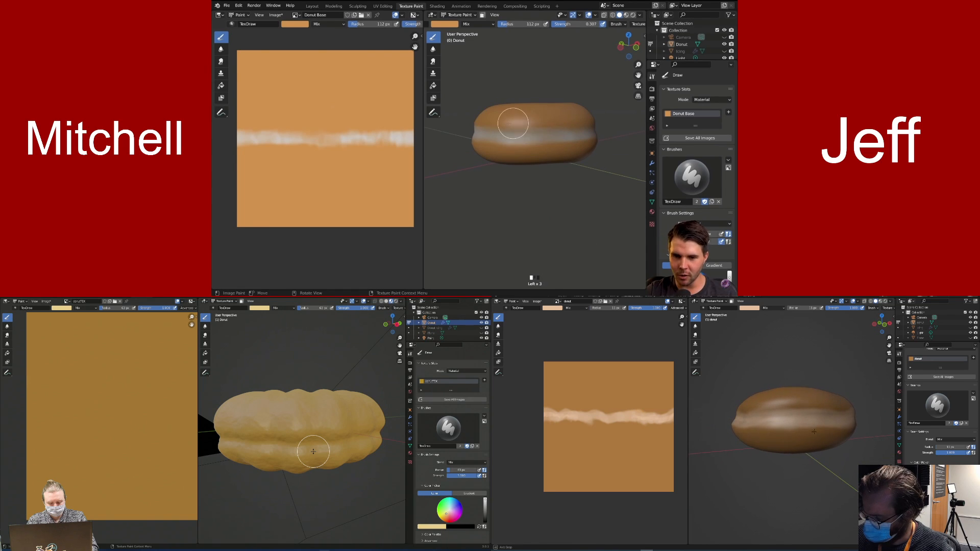
pyautogui.moveTo(513, 121); pyautogui.dragTo(518, 119, button='middle')
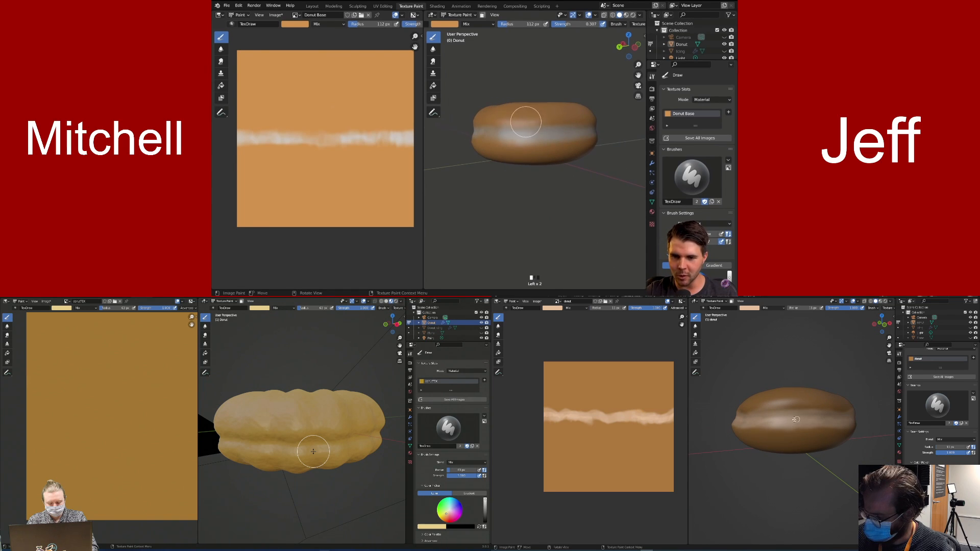
pyautogui.moveTo(850, 426); pyautogui.dragTo(841, 422, button='middle')
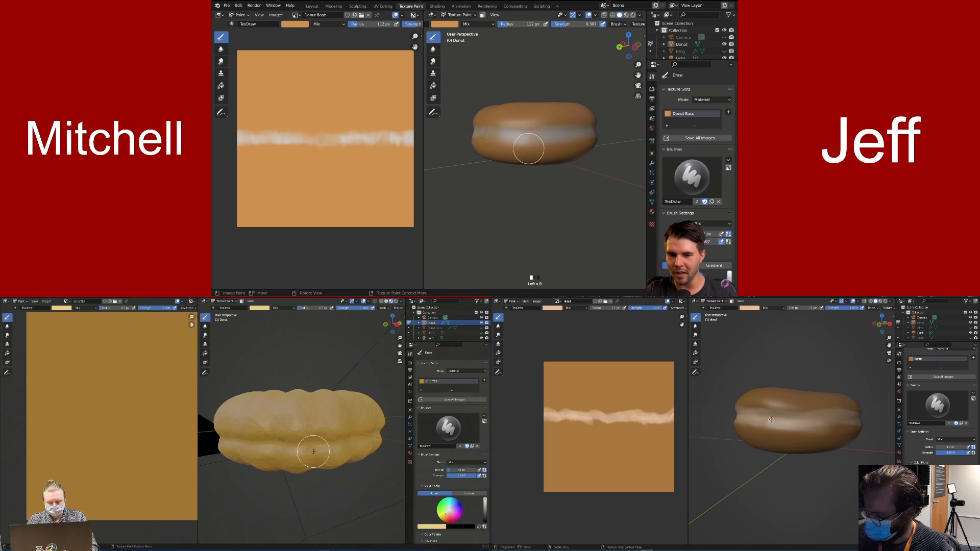
pyautogui.scroll(2, 496, 142)
pyautogui.moveTo(496, 141); pyautogui.dragTo(533, 133, button='middle')
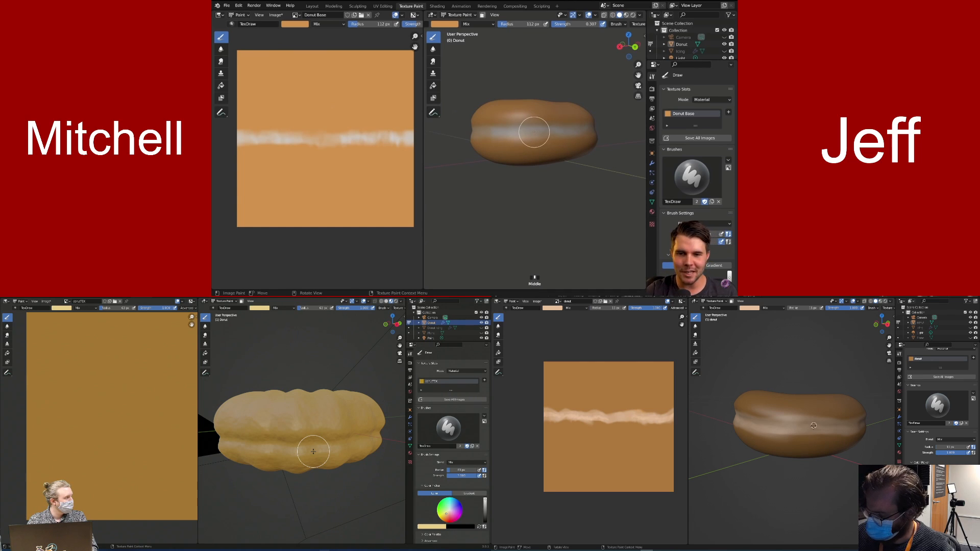
pyautogui.moveTo(516, 127); pyautogui.dragTo(516, 128, button='middle')
pyautogui.scroll(-2, 515, 128)
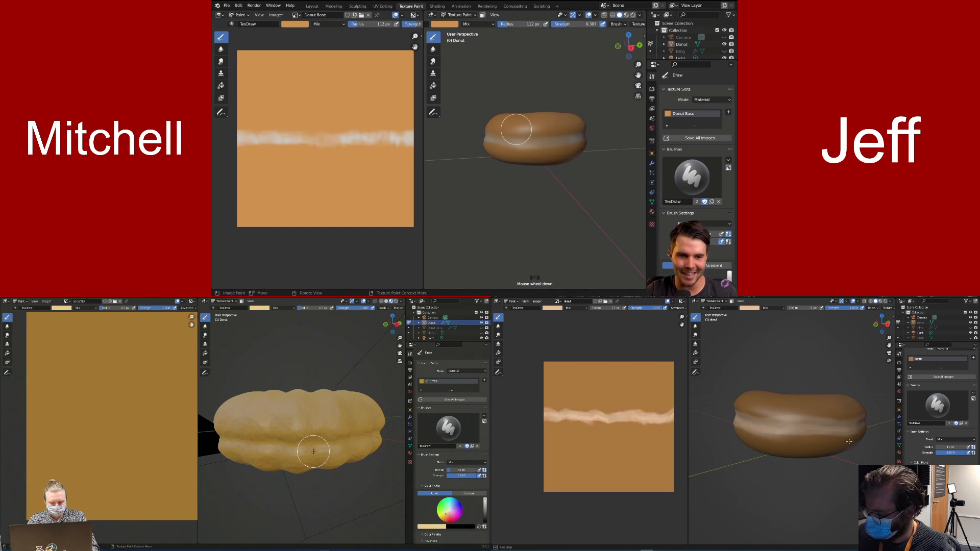
# Switch the orange donut's brush back to the whitish color and reduce its radius to 62 px
pyautogui.scroll(2, 547, 136)
pyautogui.press('x')
pyautogui.press('f')
pyautogui.click(531, 135)
pyautogui.press('f')
pyautogui.click(549, 133)
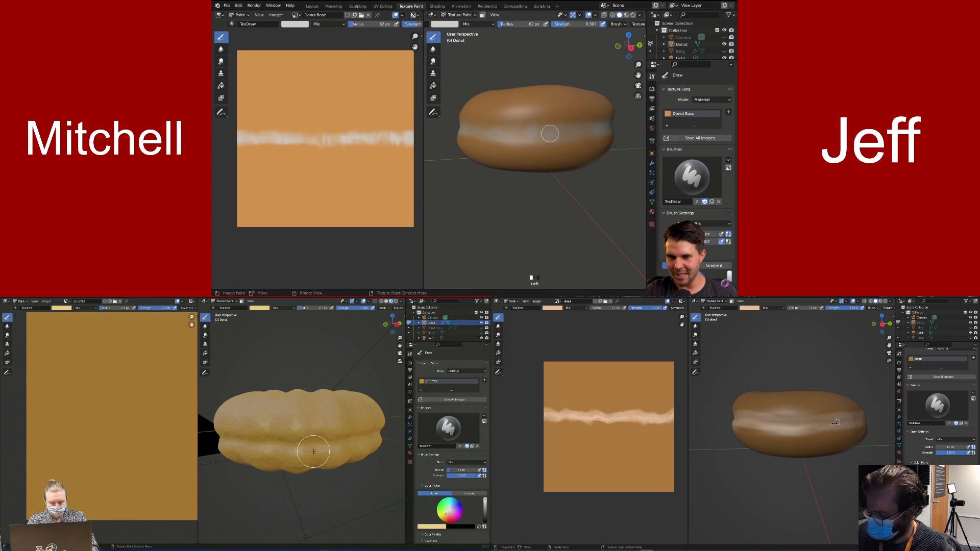
# Reduce the orange donut's brush radius to 44 px and dab more uneven touches along its middle strip
pyautogui.press('f')
pyautogui.click(583, 131)
pyautogui.moveTo(514, 132)
pyautogui.mouseDown(button='middle')
pyautogui.moveTo(557, 134)
pyautogui.moveTo(505, 137)
pyautogui.mouseUp(button='middle')
pyautogui.scroll(-2, 558, 134)
pyautogui.scroll(2, 510, 141)
pyautogui.press('x')
pyautogui.press('f')
pyautogui.click(507, 136)
pyautogui.click(510, 137)
pyautogui.moveTo(513, 138); pyautogui.dragTo(527, 140)
pyautogui.moveTo(527, 140); pyautogui.dragTo(470, 124, button='middle')
pyautogui.scroll(-1, 528, 153)
pyautogui.scroll(1, 456, 52)
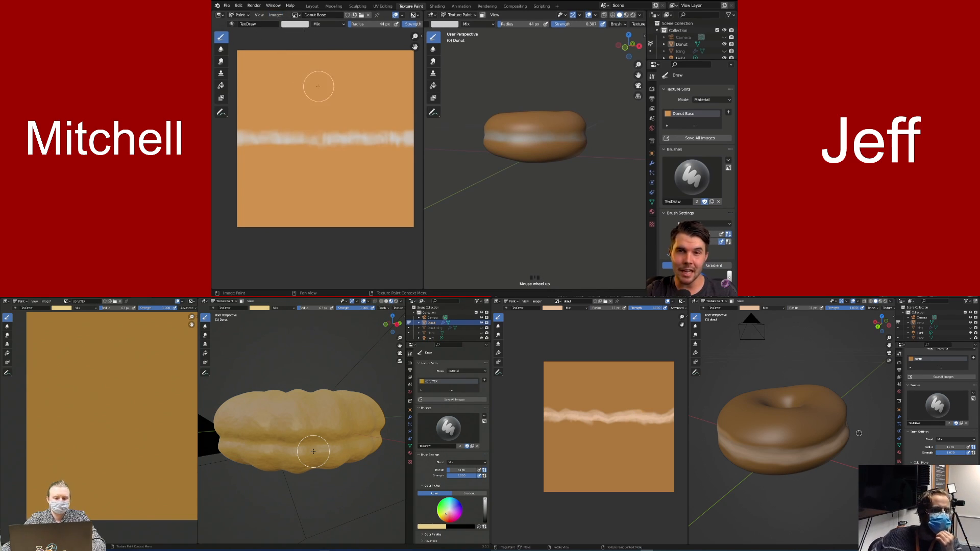
# Paint a pale yellow horizontal strip across the middle of the yellow donut's texture with a smaller brush
pyautogui.scroll(-2, 144, 424)
pyautogui.scroll(1, 113, 416)
pyautogui.press('f')
pyautogui.click(54, 418)
pyautogui.moveTo(52, 418); pyautogui.dragTo(166, 423)
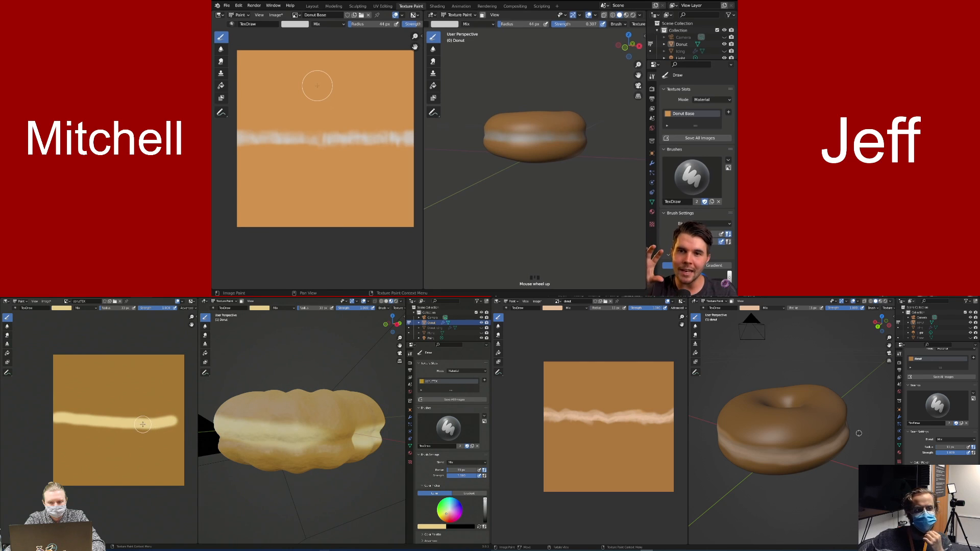
pyautogui.hotkey('ctrl', 'z')
pyautogui.moveTo(60, 418)
pyautogui.mouseDown()
pyautogui.moveTo(163, 418)
pyautogui.moveTo(192, 431)
pyautogui.mouseUp()
pyautogui.moveTo(203, 437); pyautogui.dragTo(258, 452, button='middle')
# Bring up the orange donut file's quit prompt for modified images, cancel it, and redo the yellow donut's pale strip
pyautogui.click(227, 5)
pyautogui.moveTo(276, 437); pyautogui.dragTo(256, 454)
pyautogui.click(254, 144)
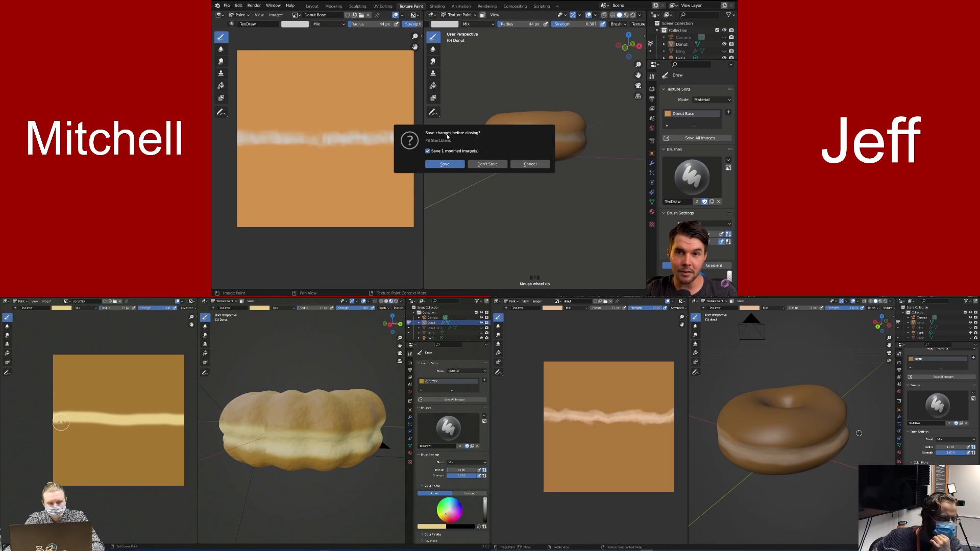
pyautogui.hotkey('ctrl', 'z')
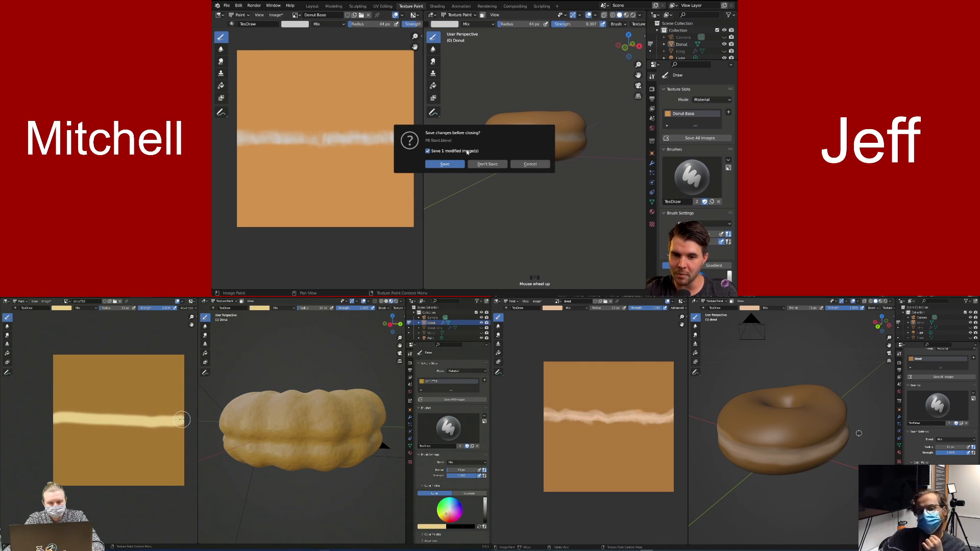
pyautogui.moveTo(184, 419); pyautogui.dragTo(188, 420)
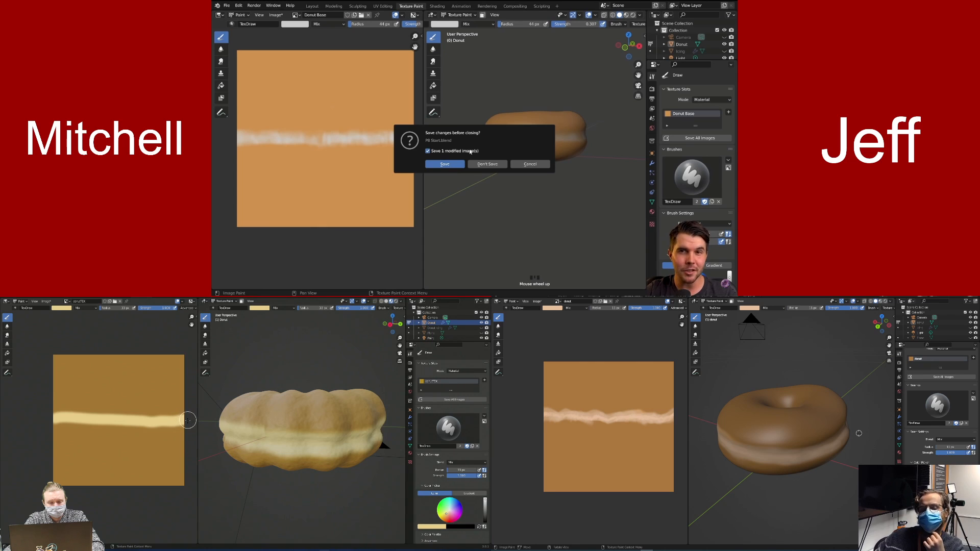
pyautogui.click(533, 164)
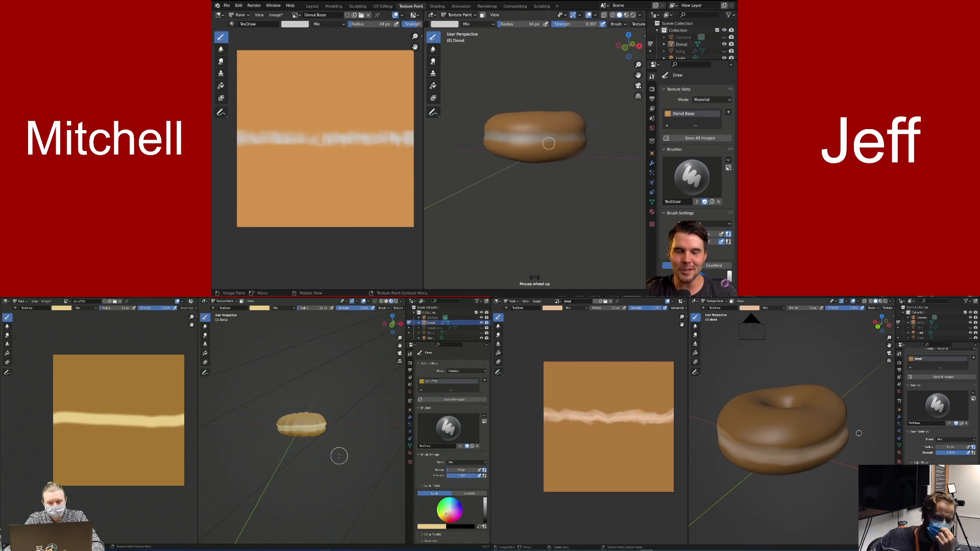
# Undo the yellow donut's strip and repaint it as a thinner, slightly arched line with a smaller brush
pyautogui.hotkey('ctrl', 'z')
pyautogui.press('f')
pyautogui.click(182, 422)
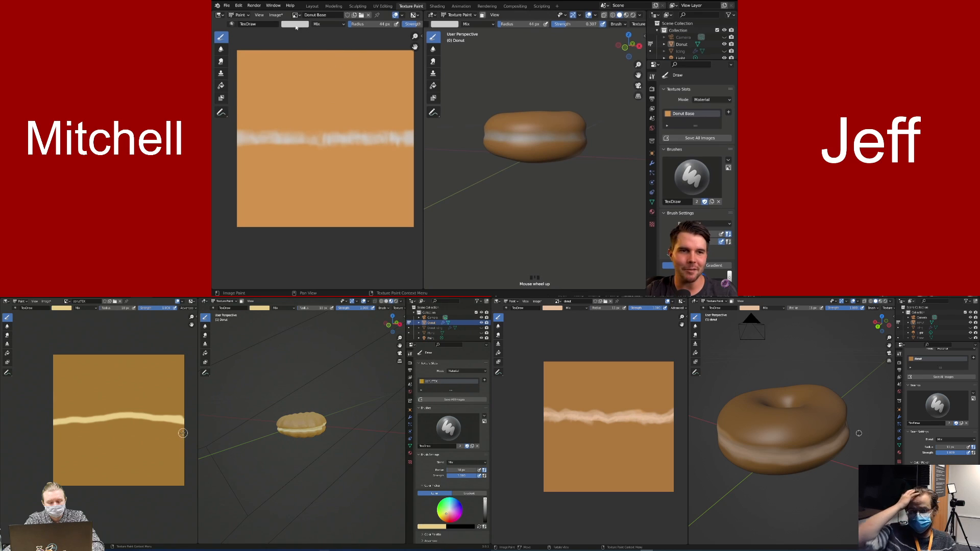
# Save the orange donut's image as Donut Base.png in the parent folder and the brown donut's texture as a PNG
pyautogui.click(276, 15)
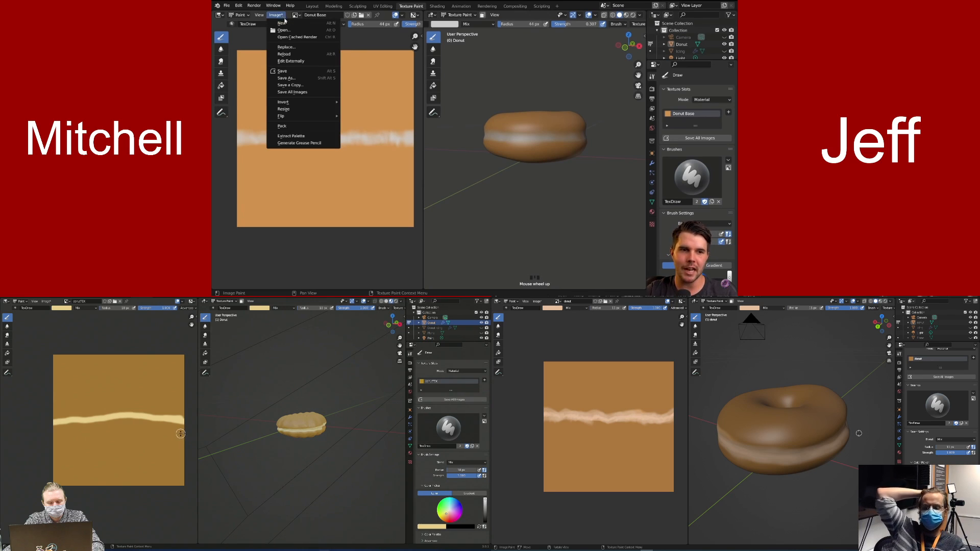
pyautogui.click(289, 78)
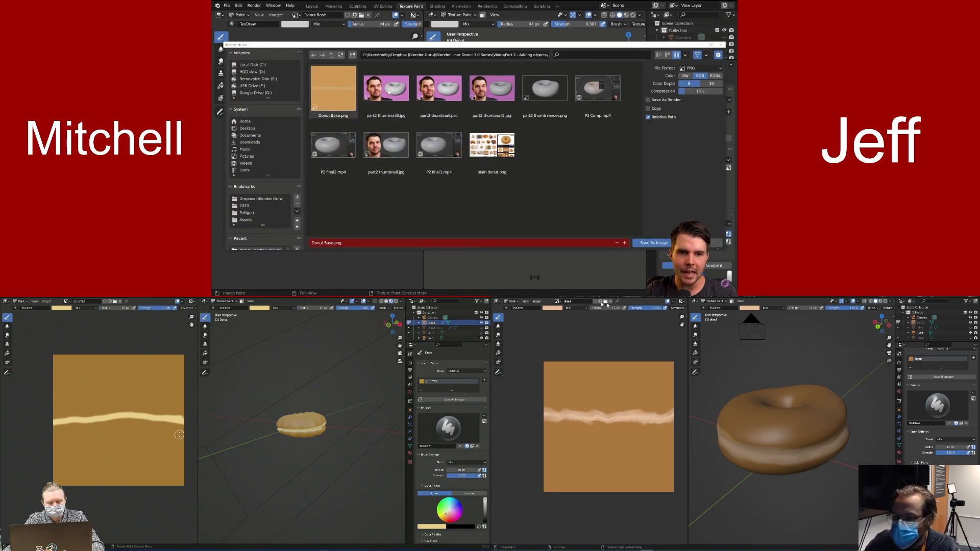
pyautogui.click(332, 56)
pyautogui.click(537, 301)
pyautogui.scroll(-1, 448, 175)
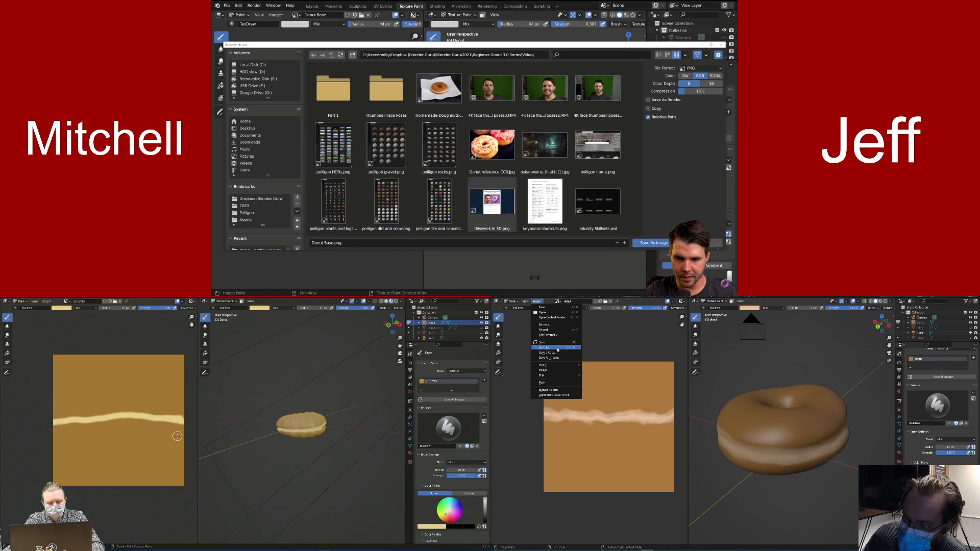
pyautogui.click(543, 347)
pyautogui.click(428, 243)
pyautogui.press('Return')
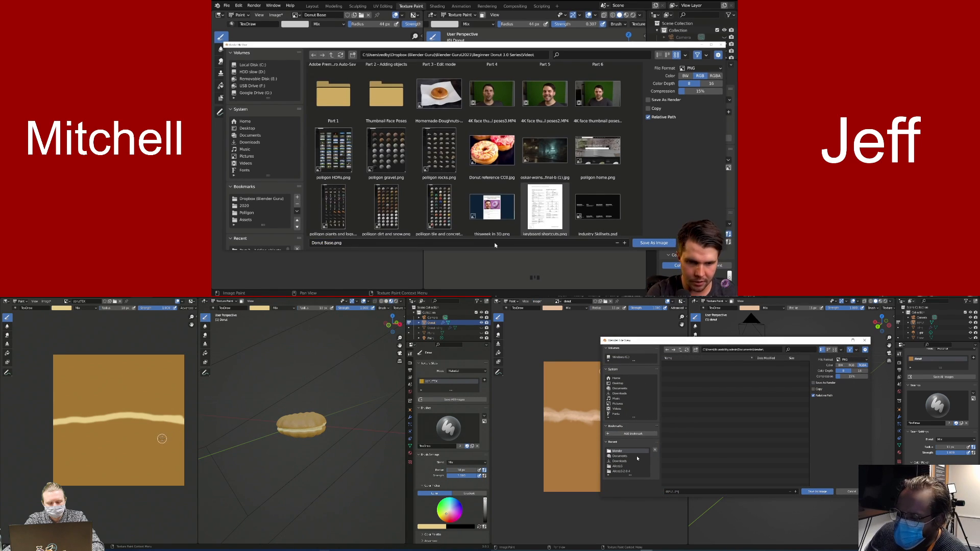
pyautogui.click(653, 243)
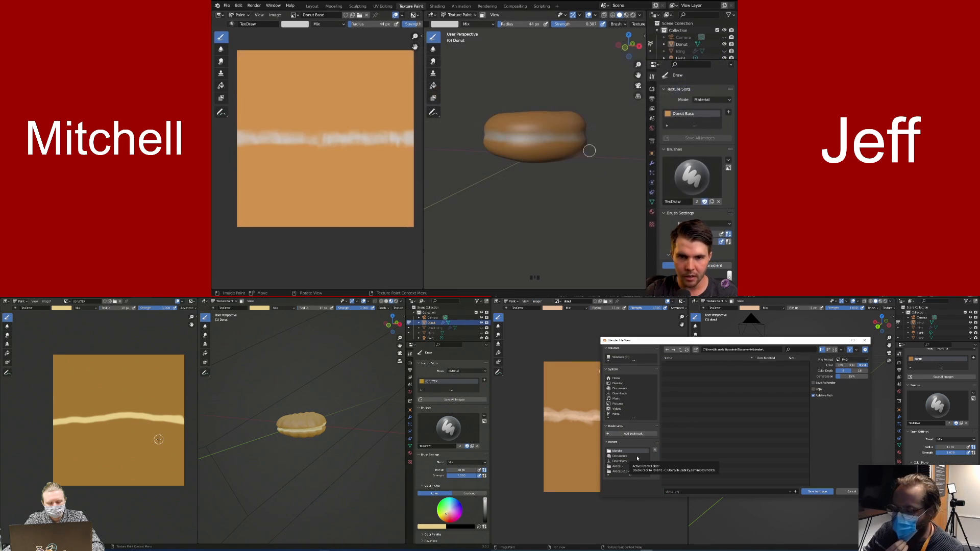
pyautogui.click(674, 492)
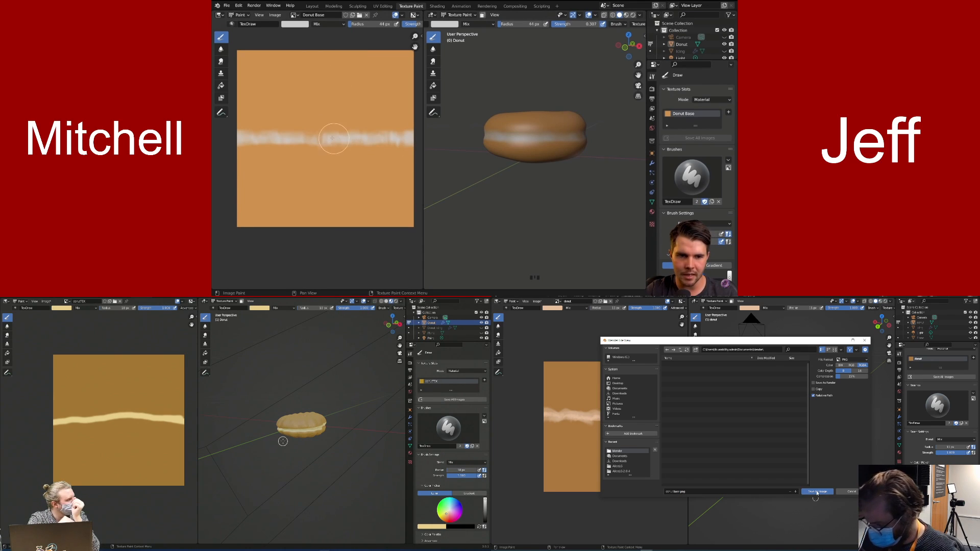
pyautogui.click(817, 492)
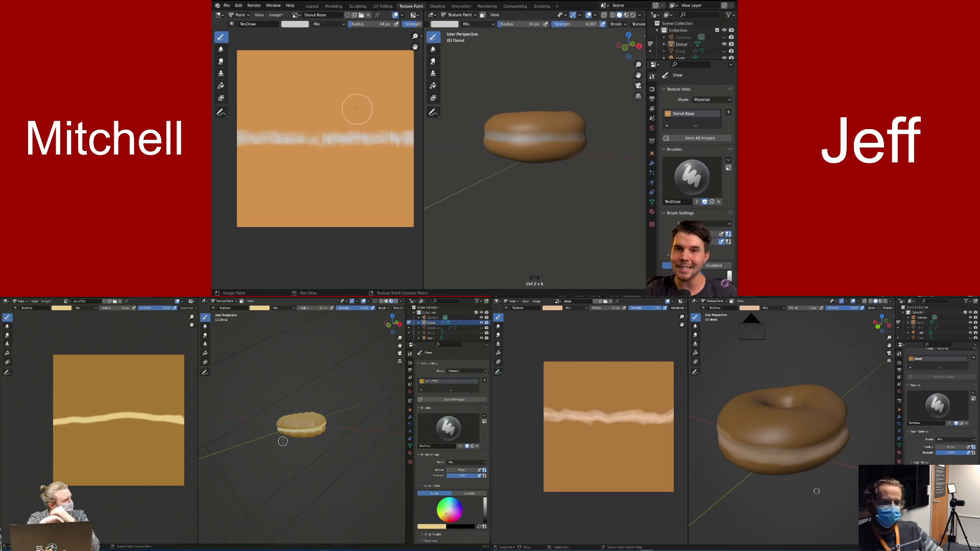
# Save the edited Donut Base image again and turn the yellow donut to view its painted strip
pyautogui.click(280, 15)
pyautogui.click(280, 16)
pyautogui.click(280, 15)
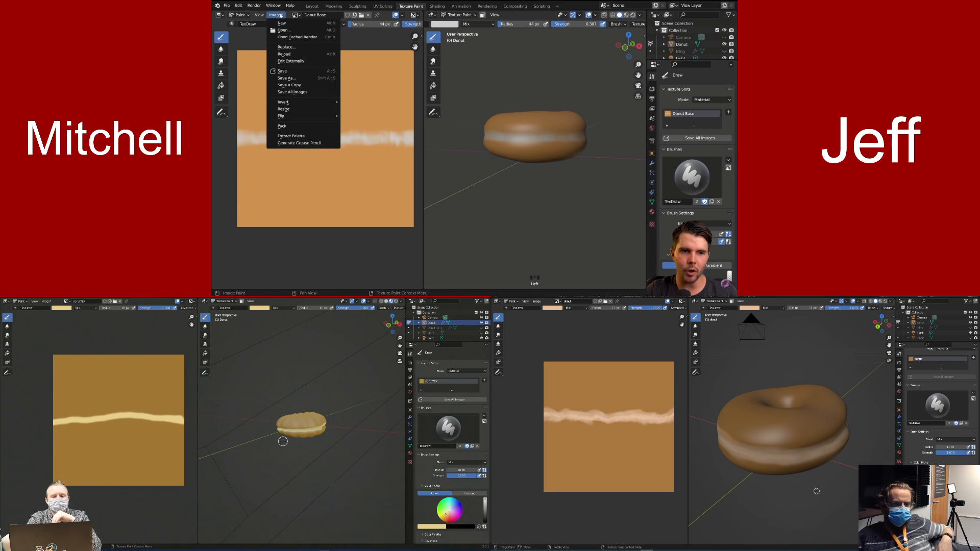
pyautogui.moveTo(312, 419); pyautogui.dragTo(270, 424, button='middle')
pyautogui.scroll(6, 292, 420)
pyautogui.hotkey('alt', 's')
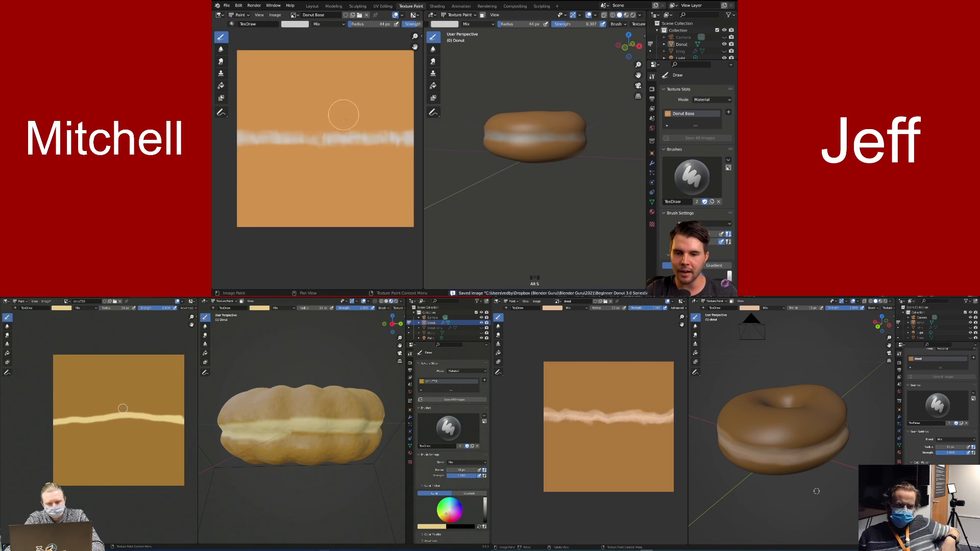
# Switch the orange donut to the Shading workspace and deselect the yellow donut's mesh in Edit Mode
pyautogui.press('Tab')
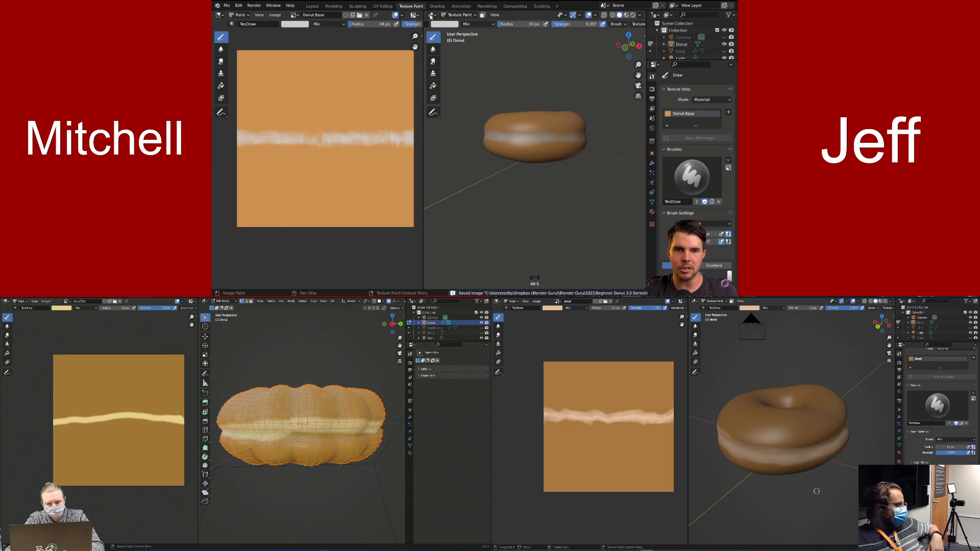
pyautogui.press('Tab')
pyautogui.click(436, 6)
pyautogui.press('Tab')
pyautogui.press('Tab')
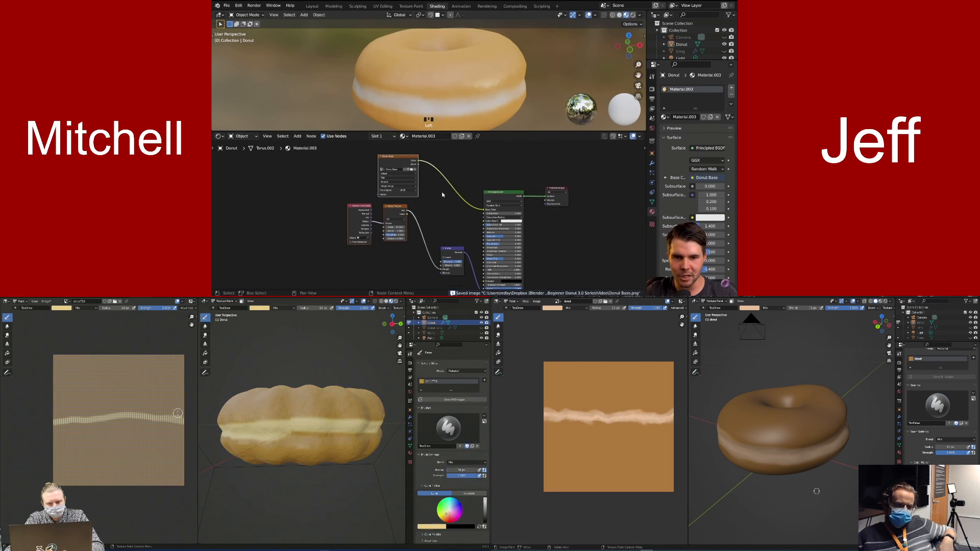
pyautogui.press('Tab')
pyautogui.moveTo(418, 77)
pyautogui.mouseDown(button='middle')
pyautogui.moveTo(431, 77)
pyautogui.moveTo(383, 91)
pyautogui.moveTo(510, 119)
pyautogui.mouseUp(button='middle')
pyautogui.scroll(-2, 438, 78)
pyautogui.hotkey('alt', 'a')
pyautogui.moveTo(408, 237)
pyautogui.mouseDown(button='middle')
pyautogui.moveTo(400, 204)
pyautogui.moveTo(374, 223)
pyautogui.mouseUp(button='middle')
pyautogui.scroll(5, 400, 204)
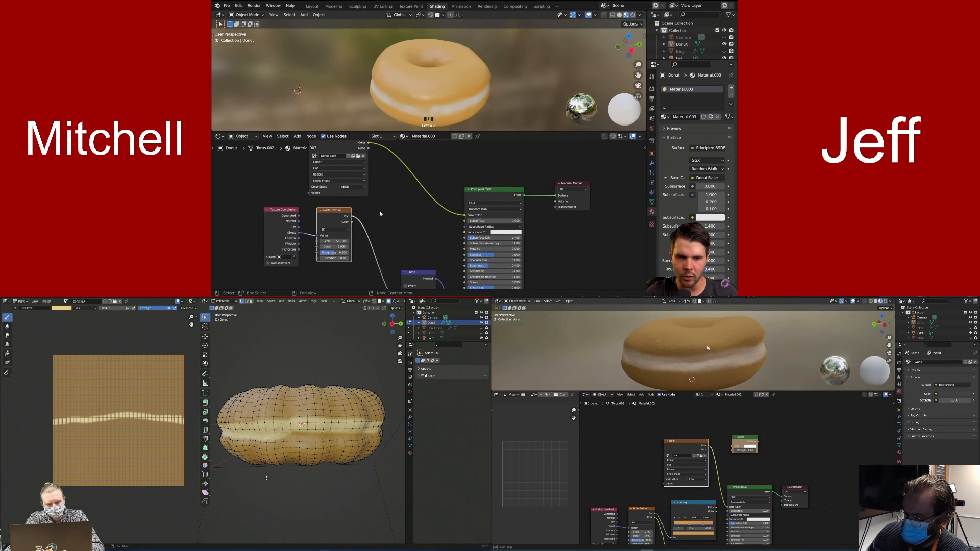
# Switch to the reference photos and examine the plain donut's crust color and light ring up close
pyautogui.doubleClick(480, 90)
pyautogui.hotkey('alt', 'Tab')
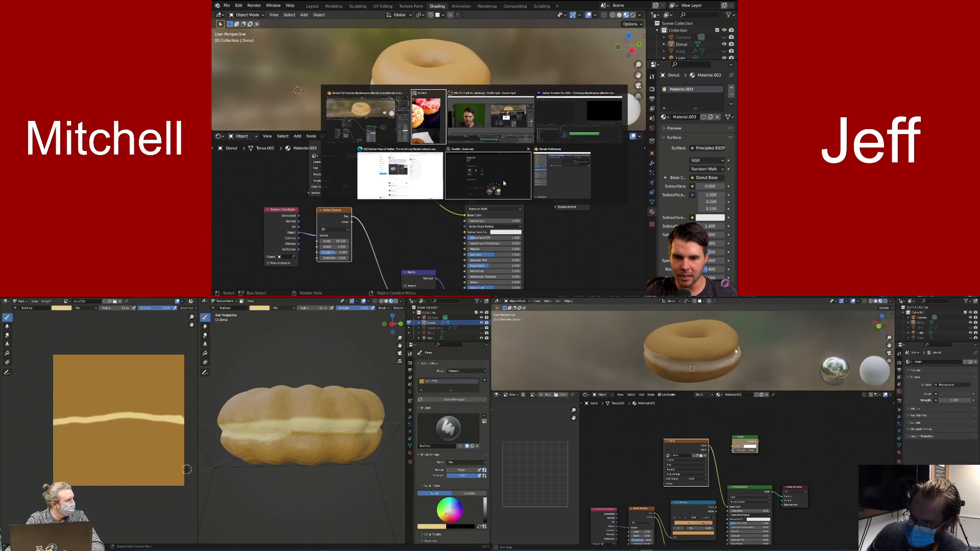
pyautogui.scroll(-3, 637, 168)
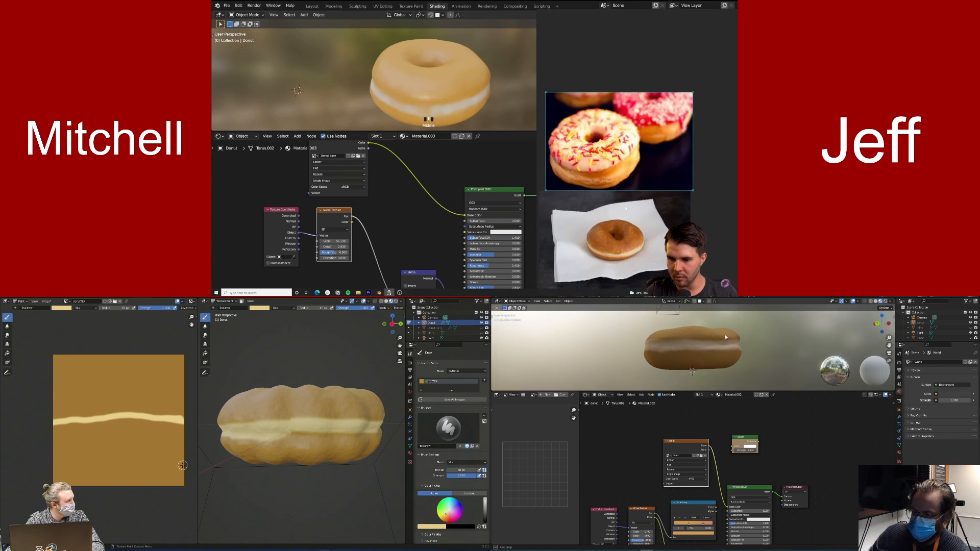
pyautogui.scroll(6, 620, 240)
pyautogui.moveTo(628, 153); pyautogui.dragTo(652, 111, button='middle')
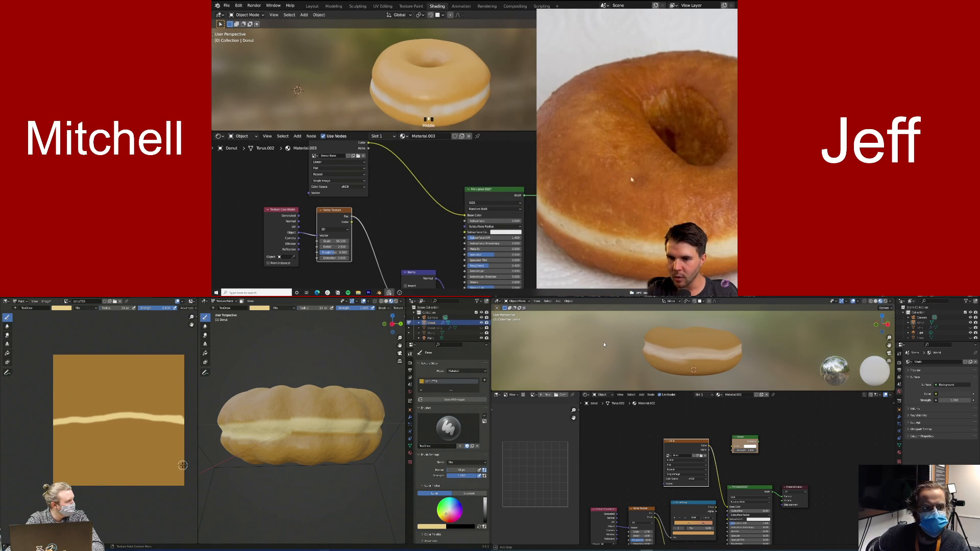
pyautogui.scroll(-2, 613, 180)
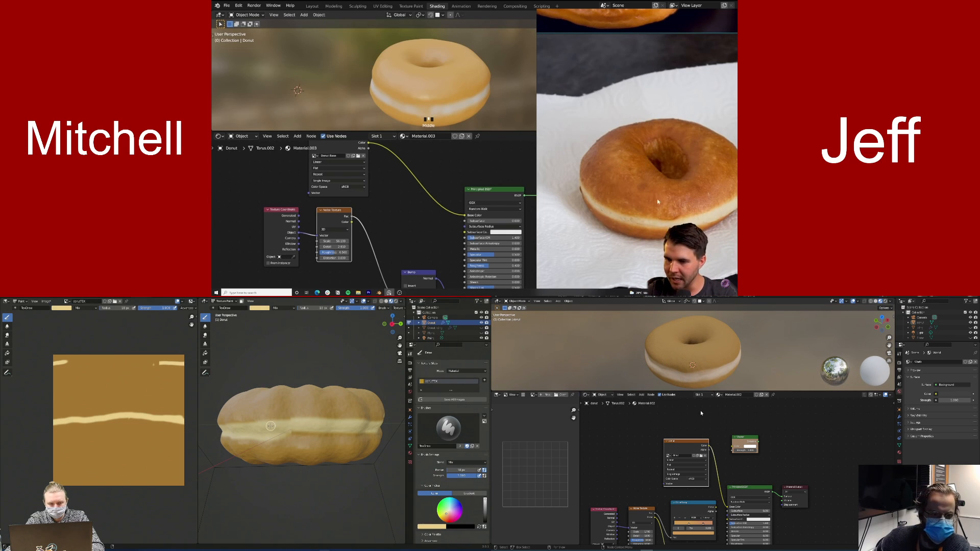
pyautogui.scroll(2, 668, 184)
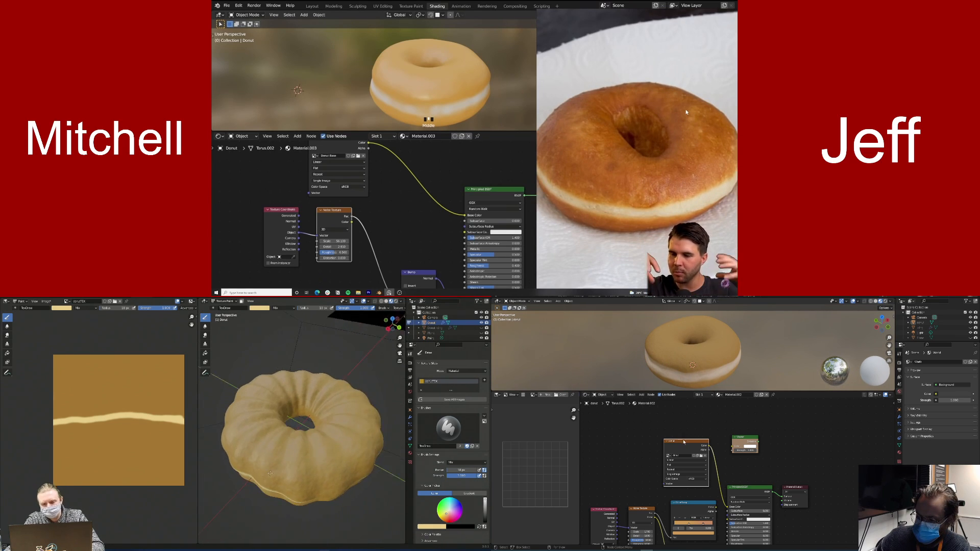
pyautogui.scroll(-2, 678, 110)
pyautogui.scroll(2, 674, 114)
# Move the orange donut's Texture Coordinate and Noise Texture nodes down beside Bump and lower the Donut Base image node
pyautogui.moveTo(405, 184)
pyautogui.mouseDown(button='middle')
pyautogui.moveTo(357, 196)
pyautogui.moveTo(399, 199)
pyautogui.moveTo(408, 173)
pyautogui.mouseUp(button='middle')
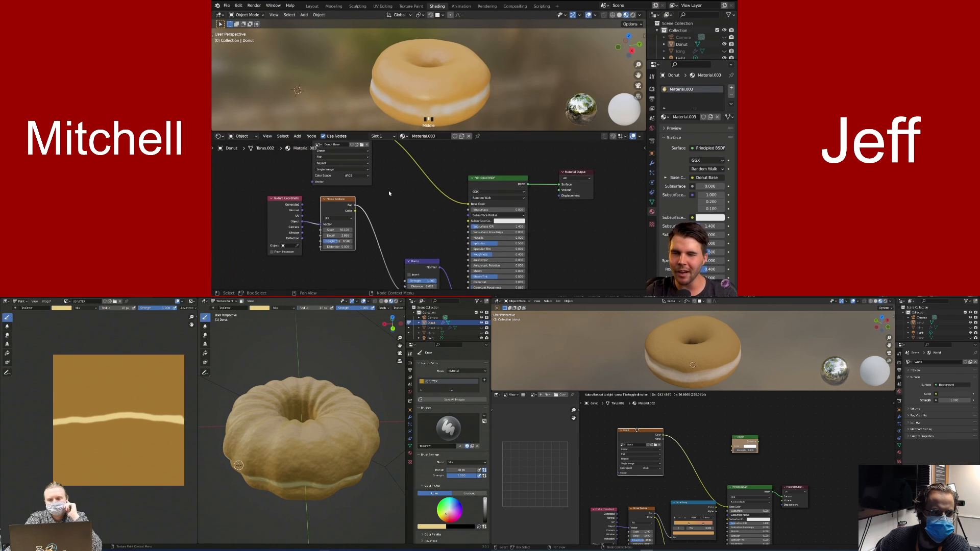
pyautogui.moveTo(339, 216); pyautogui.dragTo(336, 175, button='middle')
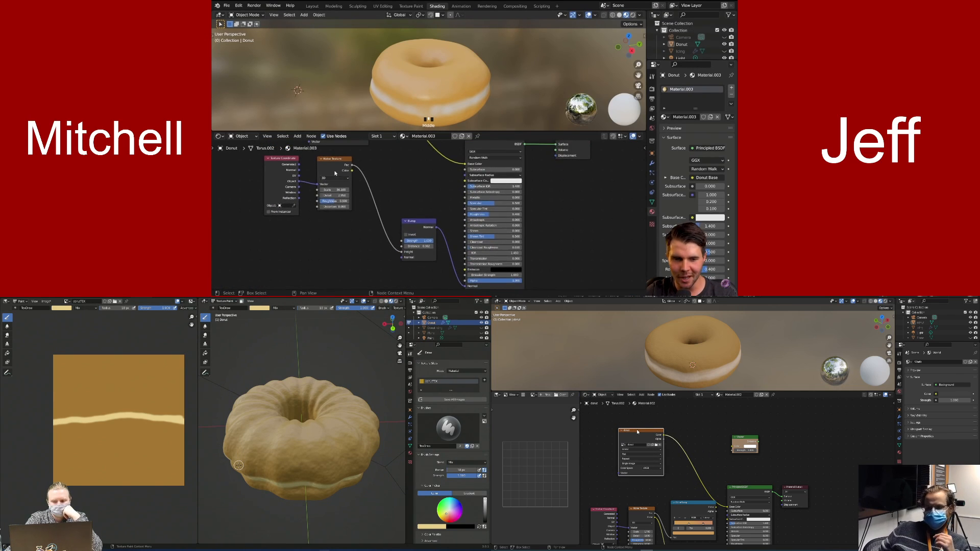
pyautogui.moveTo(254, 173); pyautogui.dragTo(334, 205)
pyautogui.press('g')
pyautogui.click(364, 273)
pyautogui.moveTo(398, 142); pyautogui.dragTo(398, 223, button='middle')
pyautogui.scroll(1, 397, 176)
pyautogui.scroll(-1, 399, 223)
pyautogui.moveTo(347, 174); pyautogui.dragTo(356, 233)
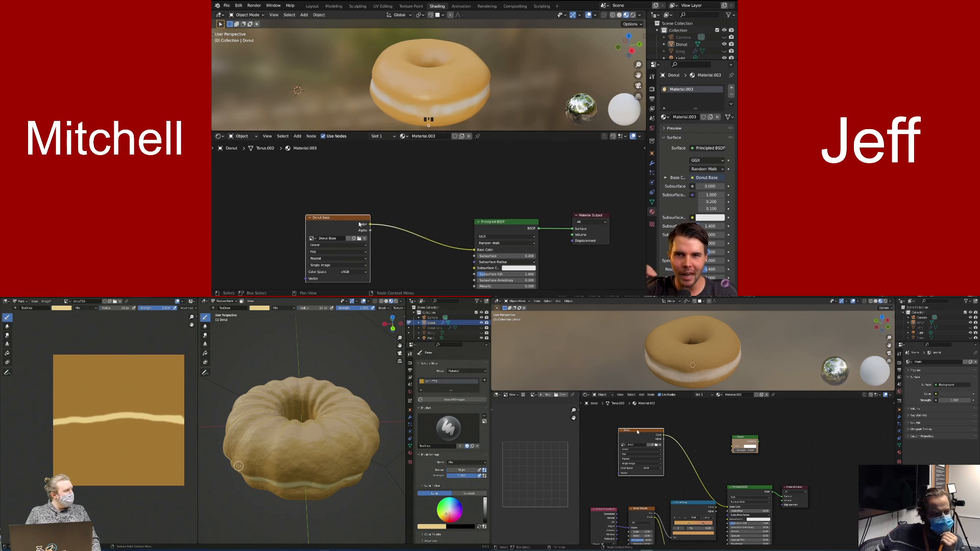
# Switch the yellow donut to the Shading workspace and rearrange its image texture and Noise Texture nodes
pyautogui.moveTo(426, 204); pyautogui.dragTo(408, 164, button='middle')
pyautogui.scroll(1, 414, 180)
pyautogui.scroll(-2, 756, 531)
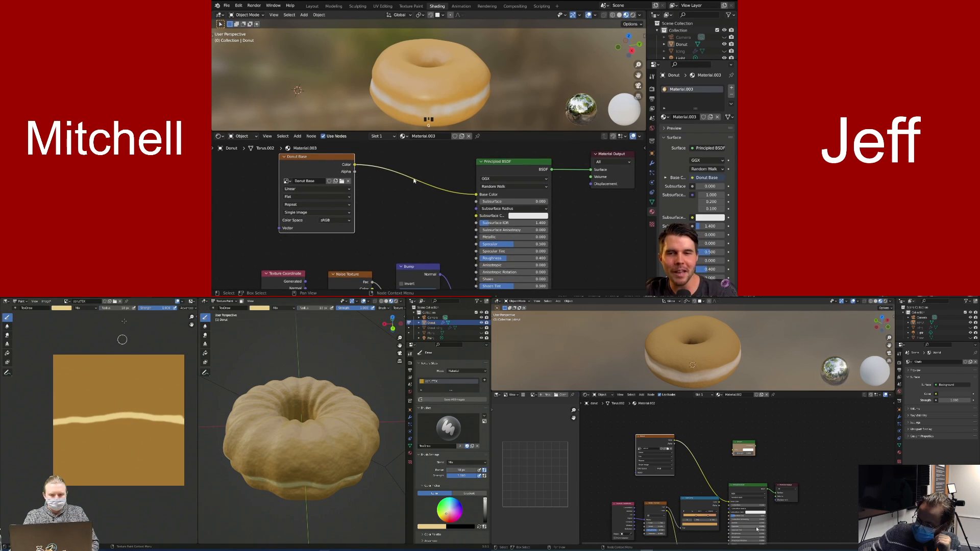
pyautogui.click(142, 297)
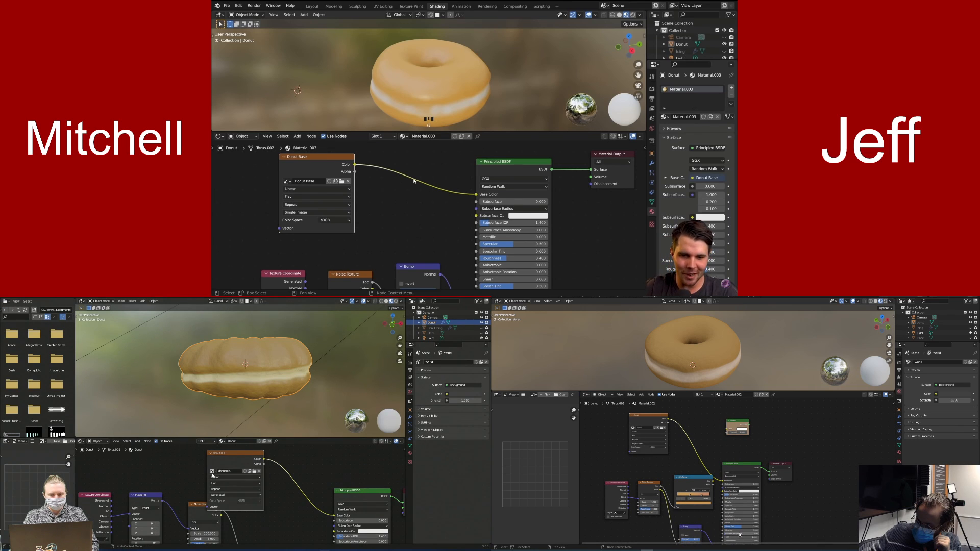
pyautogui.moveTo(244, 489); pyautogui.dragTo(201, 503, button='middle')
pyautogui.moveTo(182, 466); pyautogui.dragTo(167, 482)
pyautogui.scroll(-2, 765, 515)
pyautogui.moveTo(223, 515); pyautogui.dragTo(208, 477, button='middle')
pyautogui.scroll(-2, 393, 204)
pyautogui.moveTo(391, 206); pyautogui.dragTo(405, 184, button='middle')
pyautogui.scroll(-2, 424, 176)
pyautogui.moveTo(137, 516); pyautogui.dragTo(140, 508)
# Tidy the orange donut's node layout, aligning the Donut Base image node above the Texture Coordinate and Noise Texture nodes
pyautogui.moveTo(361, 157); pyautogui.dragTo(343, 162)
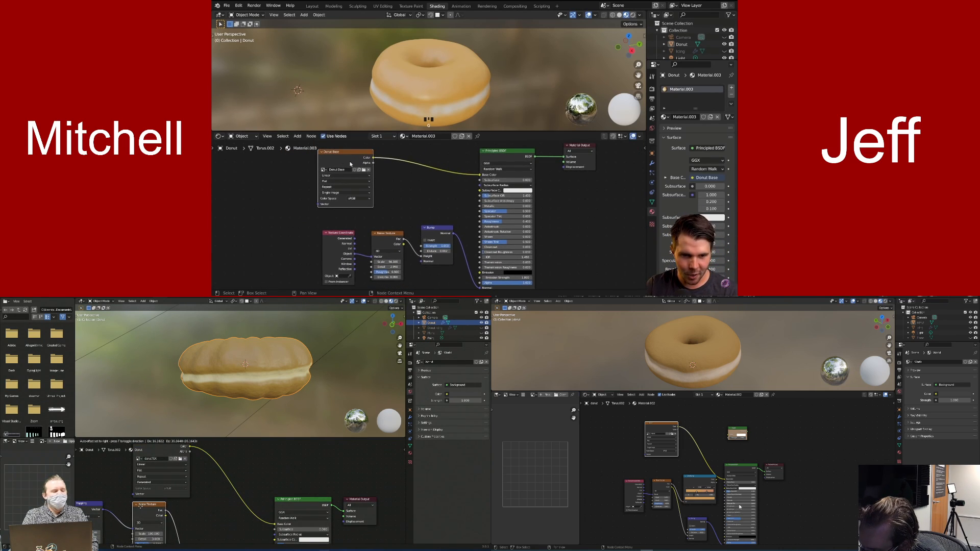
pyautogui.moveTo(389, 241); pyautogui.dragTo(382, 237)
pyautogui.moveTo(323, 226); pyautogui.dragTo(359, 236)
pyautogui.moveTo(342, 154); pyautogui.dragTo(352, 161)
pyautogui.rightClick(148, 509)
# Shift the yellow donut's image texture node slightly and view the orange donut's light ring from the side
pyautogui.moveTo(150, 441); pyautogui.dragTo(200, 481, button='middle')
pyautogui.scroll(2, 429, 82)
pyautogui.moveTo(423, 96); pyautogui.dragTo(416, 56, button='middle')
pyautogui.scroll(-2, 411, 226)
pyautogui.moveTo(412, 226); pyautogui.dragTo(415, 208, button='middle')
pyautogui.moveTo(200, 481); pyautogui.dragTo(188, 477)
pyautogui.moveTo(414, 209); pyautogui.dragTo(409, 208, button='middle')
pyautogui.moveTo(187, 478); pyautogui.dragTo(180, 476)
pyautogui.moveTo(238, 488); pyautogui.dragTo(225, 463, button='middle')
pyautogui.click(352, 218)
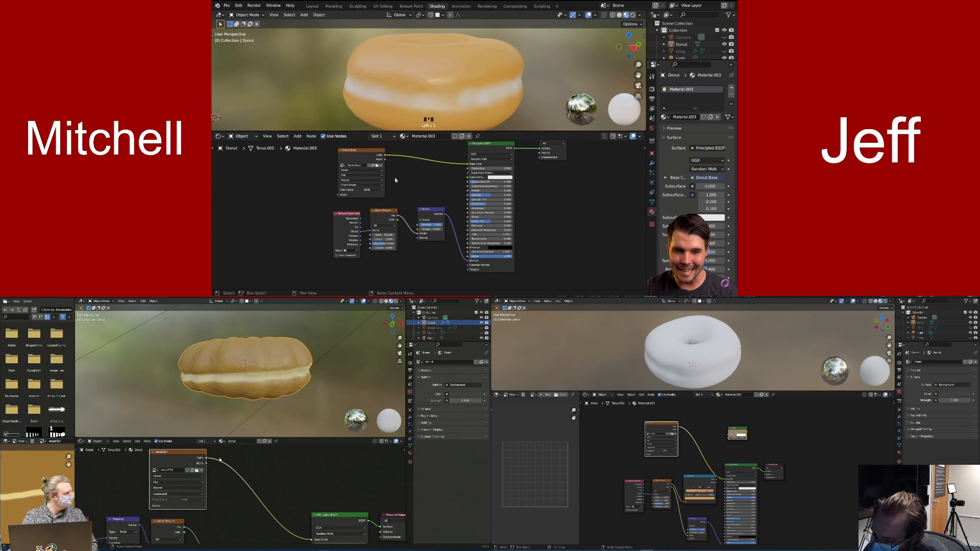
pyautogui.scroll(-2, 220, 464)
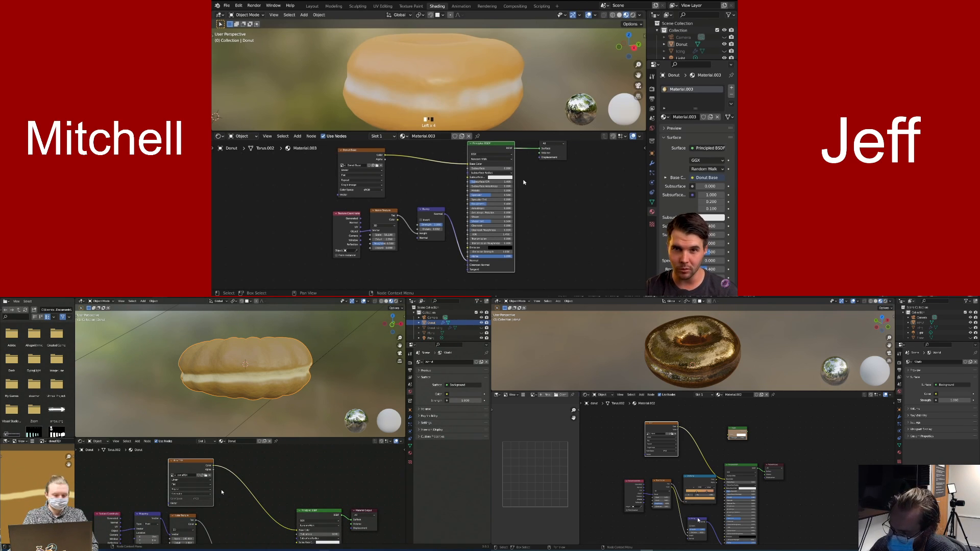
# Try adding a Mix Shader node to the orange donut's material and linking the Principled BSDF output into it
pyautogui.hotkey('shift', 'a')
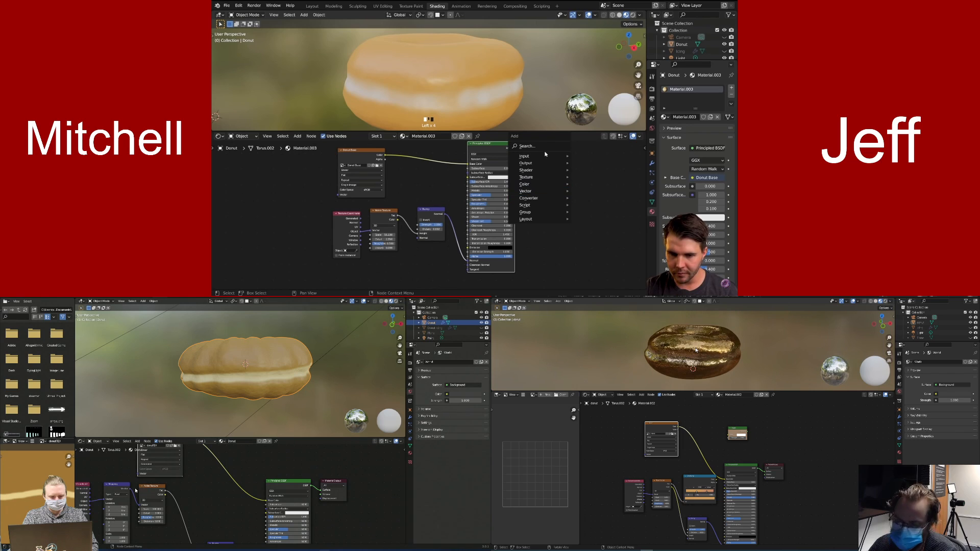
pyautogui.moveTo(537, 171)
pyautogui.moveTo(220, 466); pyautogui.dragTo(204, 514, button='middle')
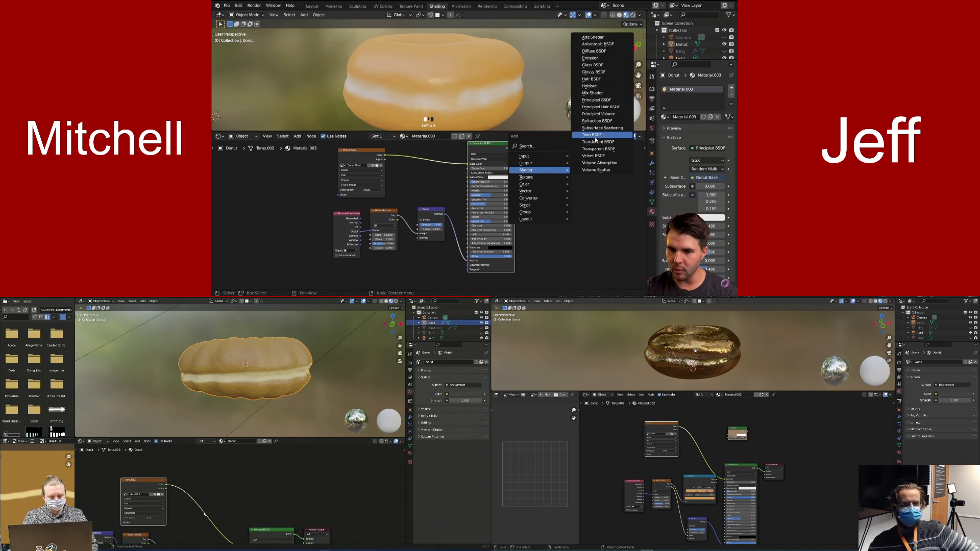
pyautogui.click(592, 93)
pyautogui.moveTo(694, 351); pyautogui.dragTo(688, 360, button='middle')
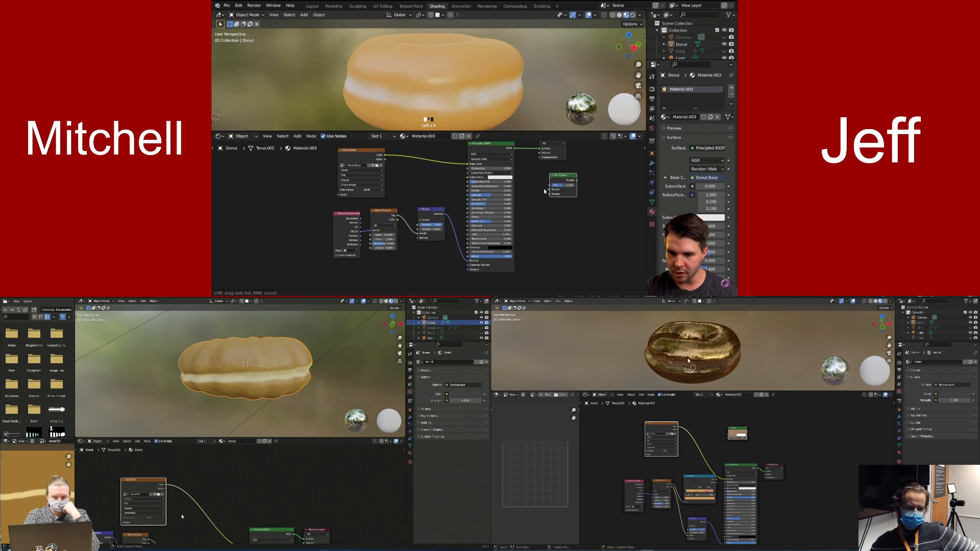
pyautogui.moveTo(516, 148); pyautogui.dragTo(550, 191)
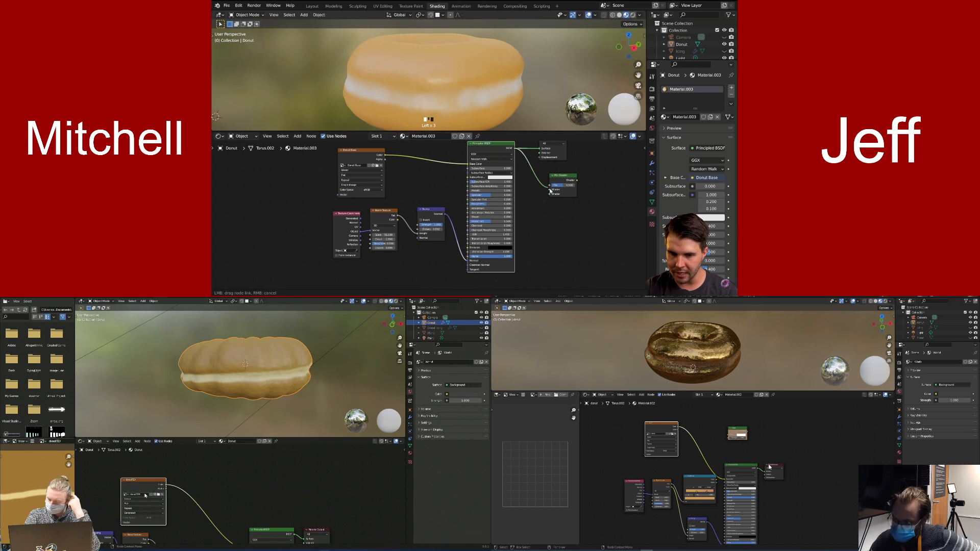
pyautogui.hotkey('ctrl', 'z')
pyautogui.hotkey('ctrl', 'z')
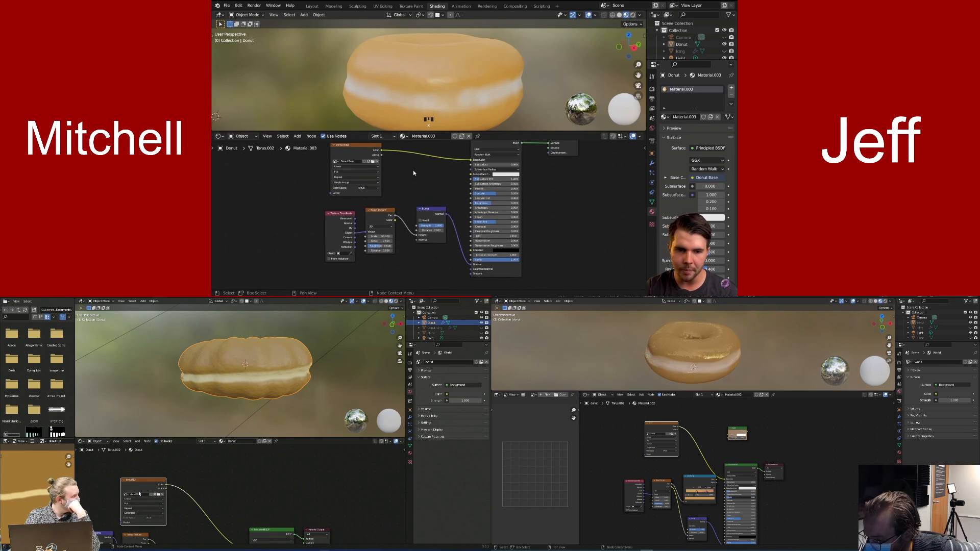
# Insert a MixRGB node between the image texture and Principled BSDF nodes of the yellow donut's material
pyautogui.scroll(1, 135, 493)
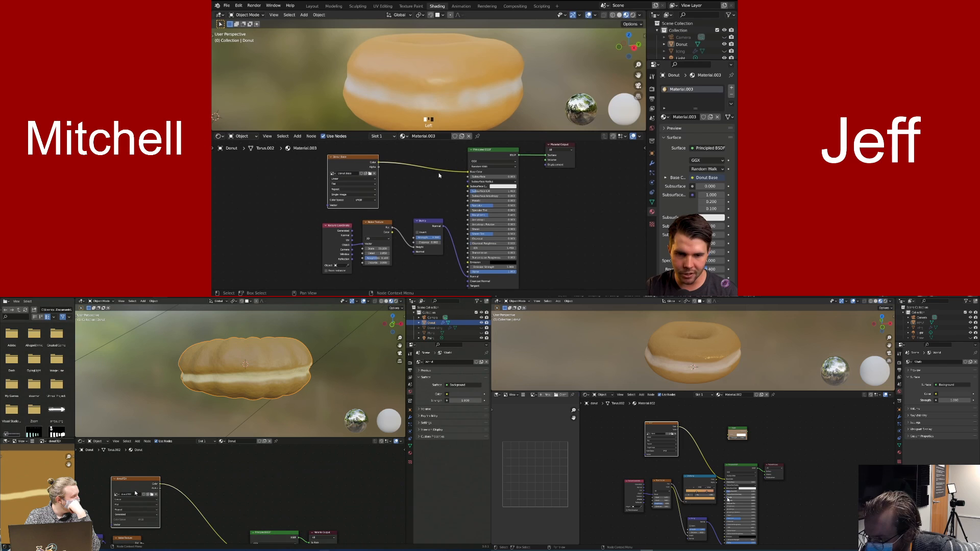
pyautogui.moveTo(748, 340); pyautogui.dragTo(787, 350, button='middle')
pyautogui.hotkey('shift', 'a')
pyautogui.click(200, 489)
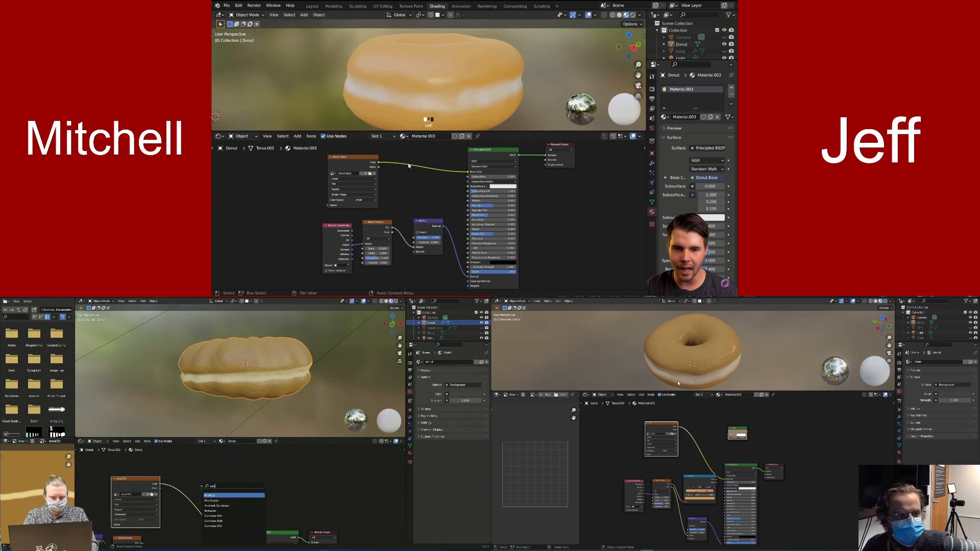
pyautogui.press('Return')
pyautogui.scroll(2, 382, 209)
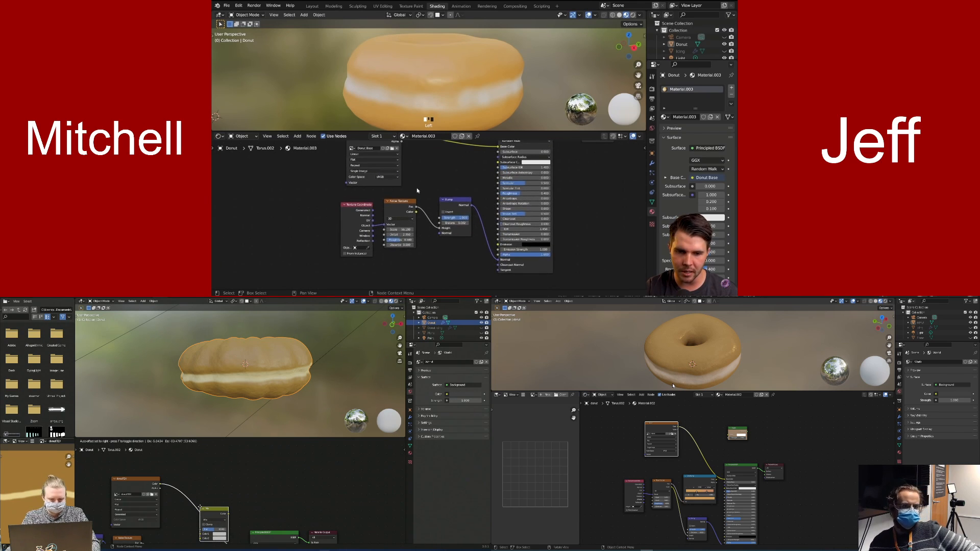
pyautogui.click(200, 505)
# Shift the orange donut's Texture Coordinate and Noise Texture nodes and link the yellow donut's Noise Texture to its Mix node's Color2
pyautogui.moveTo(341, 223); pyautogui.dragTo(334, 223)
pyautogui.moveTo(199, 505); pyautogui.dragTo(197, 460, button='middle')
pyautogui.moveTo(379, 225); pyautogui.dragTo(371, 226)
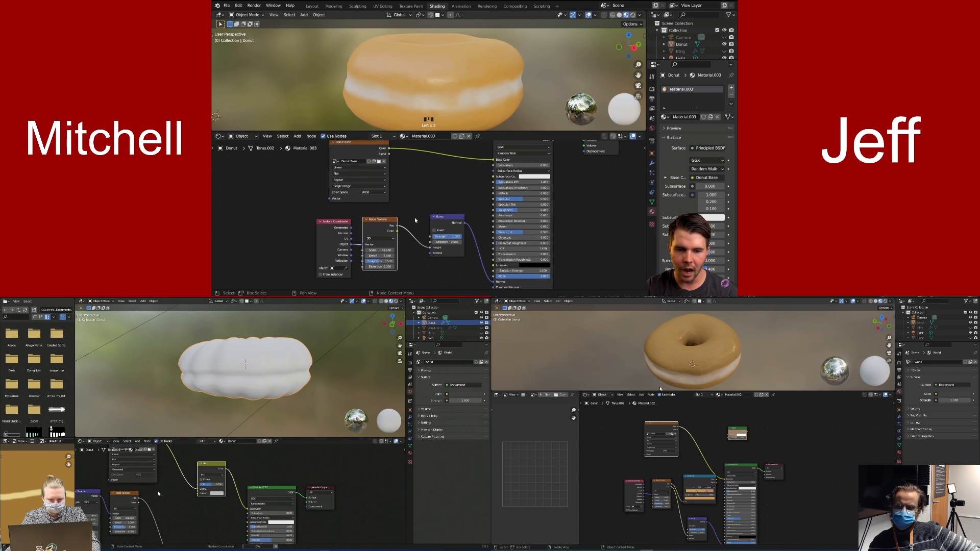
pyautogui.moveTo(401, 227); pyautogui.dragTo(379, 237, button='middle')
pyautogui.moveTo(390, 219); pyautogui.dragTo(391, 216)
pyautogui.moveTo(189, 498); pyautogui.dragTo(199, 495)
pyautogui.moveTo(390, 217); pyautogui.dragTo(409, 166)
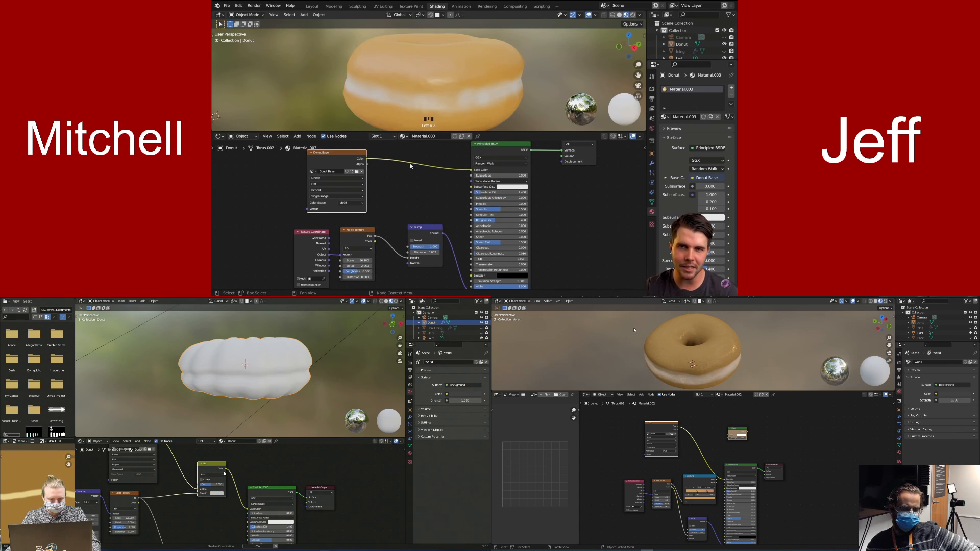
# Insert a MixRGB node on the orange donut's link between the Donut Base image and the Principled BSDF base color
pyautogui.moveTo(690, 424); pyautogui.dragTo(723, 404, button='middle')
pyautogui.scroll(2, 719, 428)
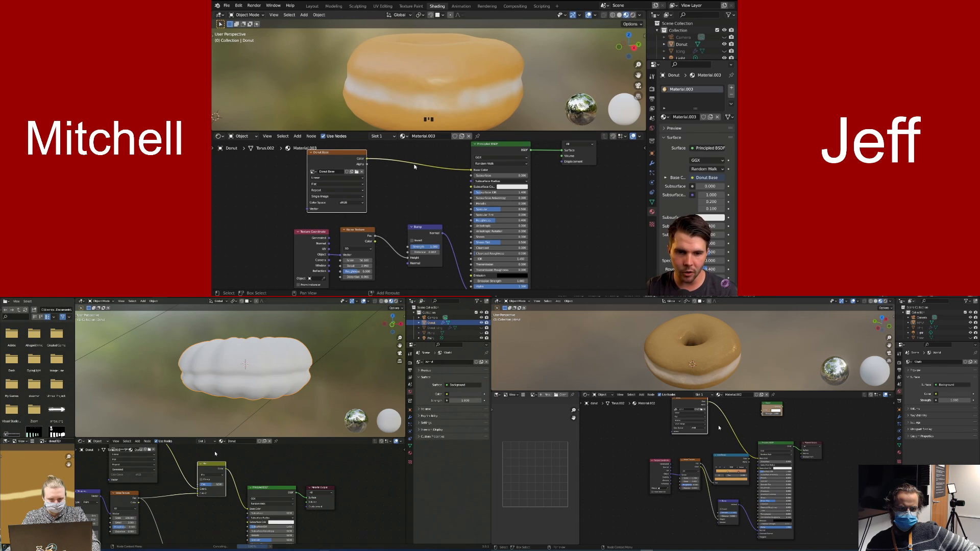
pyautogui.hotkey('shift', 'a')
pyautogui.moveTo(398, 177)
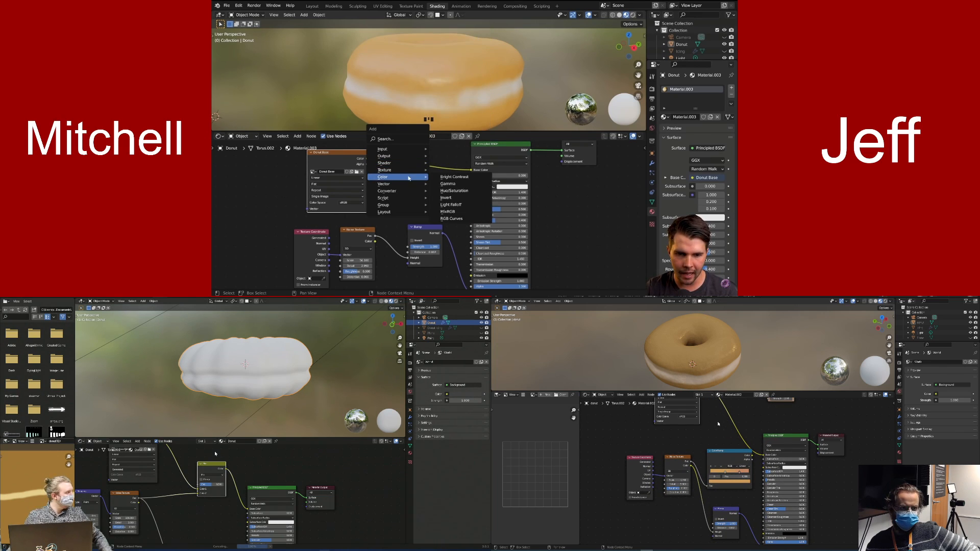
pyautogui.moveTo(718, 424); pyautogui.dragTo(715, 445, button='middle')
pyautogui.scroll(1, 715, 445)
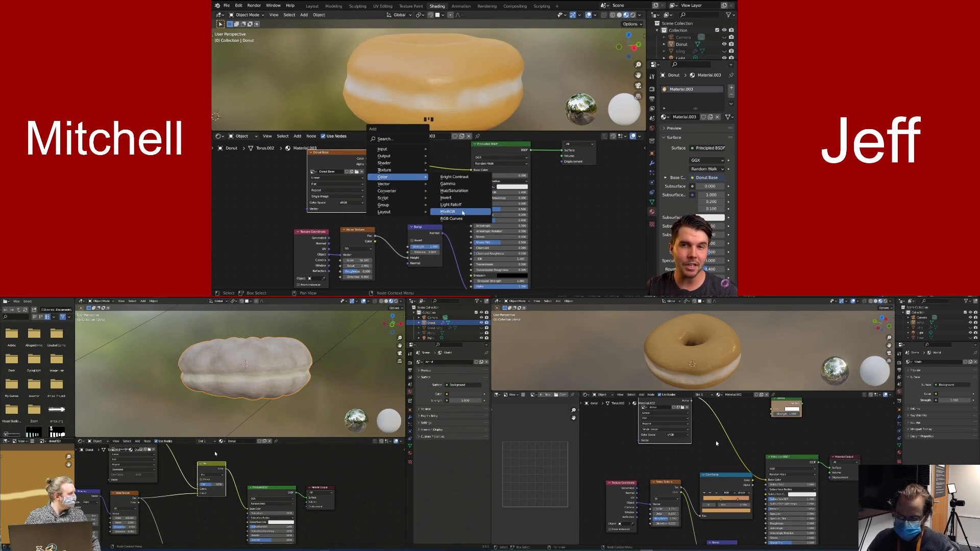
pyautogui.click(463, 212)
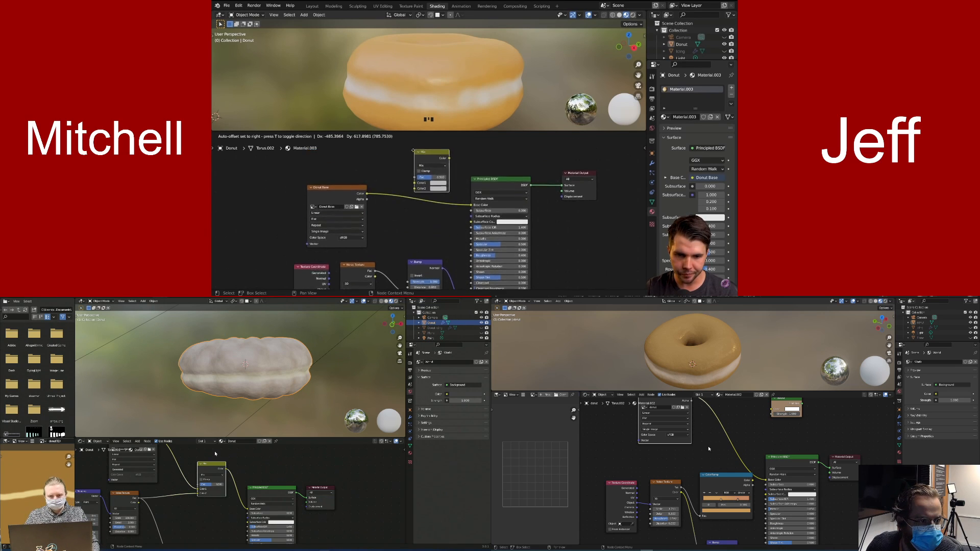
pyautogui.click(408, 195)
pyautogui.moveTo(408, 196); pyautogui.dragTo(424, 173, button='middle')
pyautogui.hotkey('shift', 'a')
pyautogui.click(427, 181)
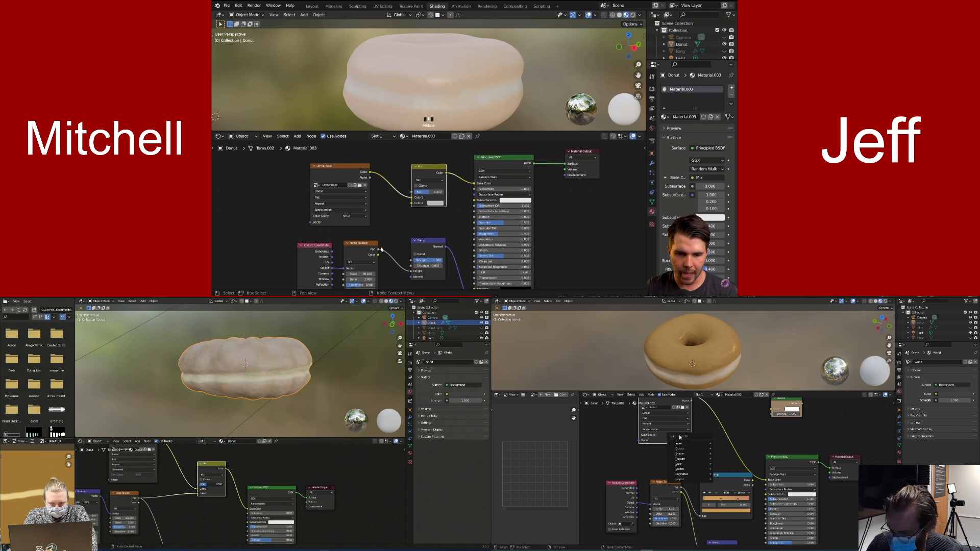
# Link the orange donut's Noise Texture output to the Color2 input of its Mix node
pyautogui.moveTo(684, 444)
pyautogui.moveTo(389, 191); pyautogui.dragTo(414, 204)
pyautogui.moveTo(684, 464)
pyautogui.scroll(-3, 449, 190)
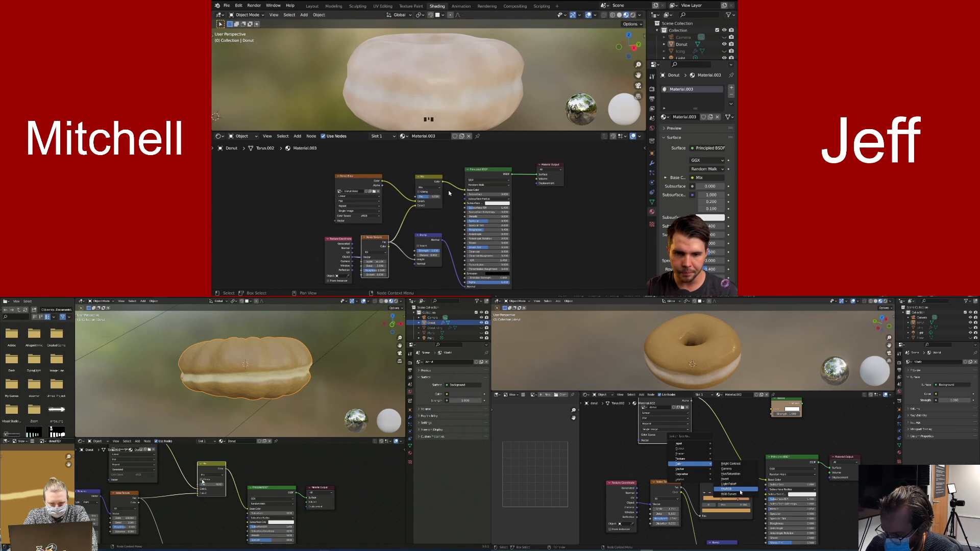
# Try a MixRGB node in the brown donut's material and lower the orange donut's Mix factor to 0.000
pyautogui.click(738, 488)
pyautogui.moveTo(456, 87); pyautogui.dragTo(452, 113, button='middle')
pyautogui.moveTo(428, 200); pyautogui.dragTo(425, 200)
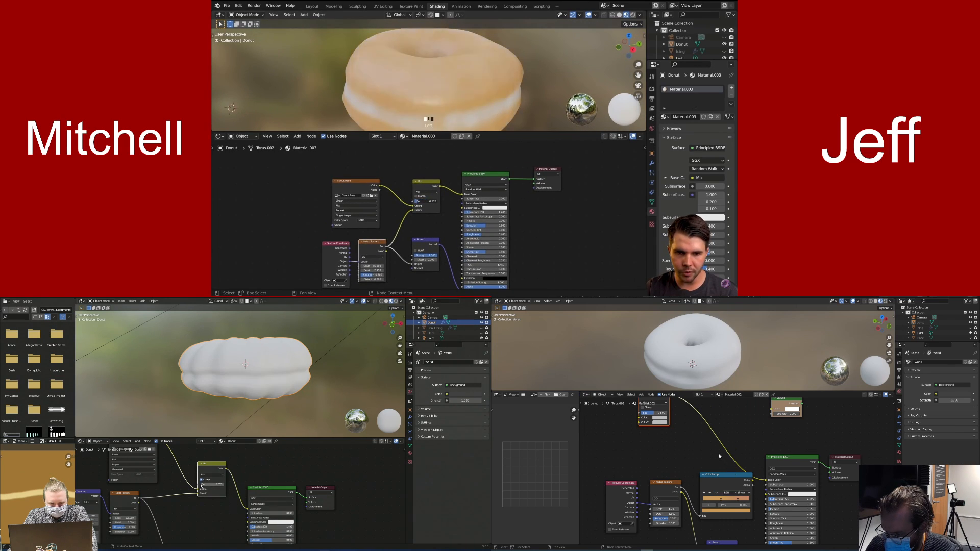
pyautogui.scroll(-2, 725, 462)
pyautogui.scroll(2, 425, 200)
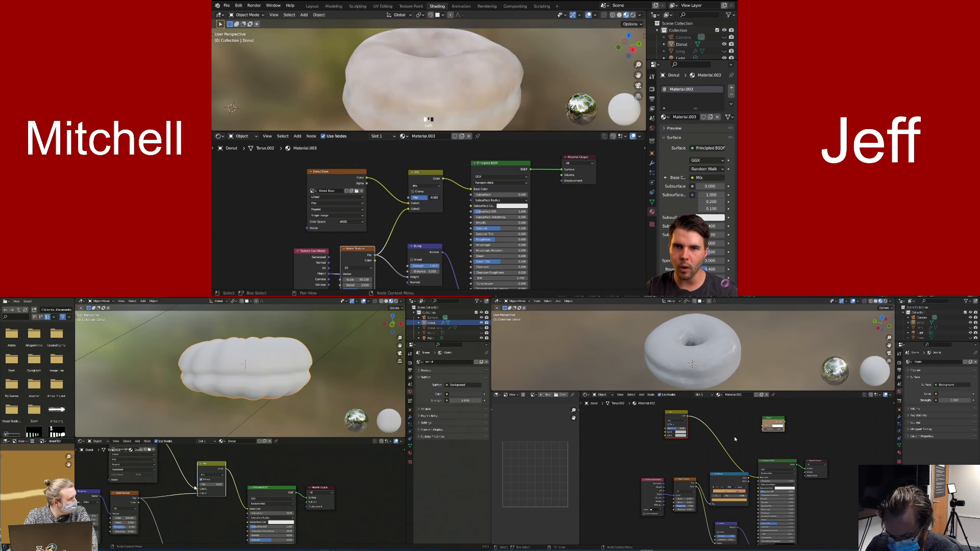
pyautogui.moveTo(431, 198); pyautogui.dragTo(416, 200)
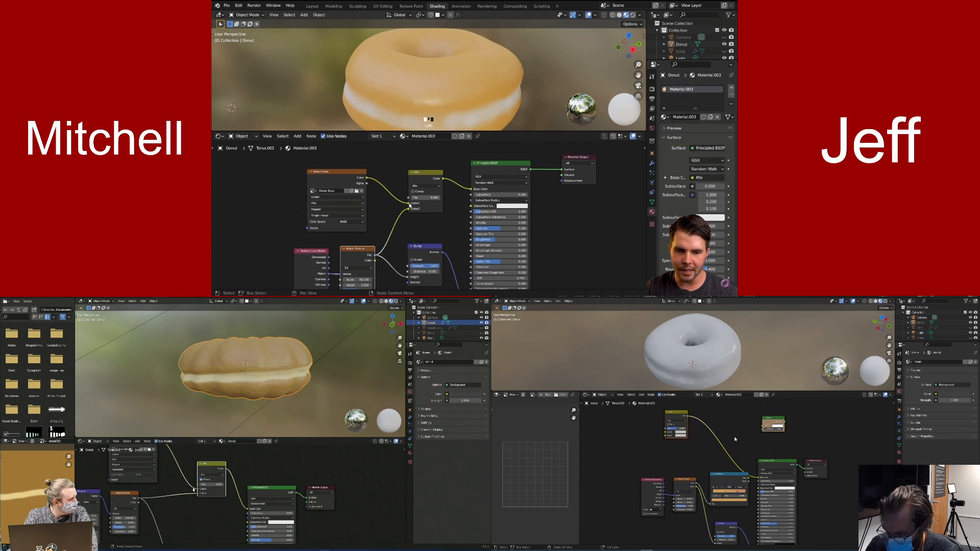
pyautogui.click(419, 201)
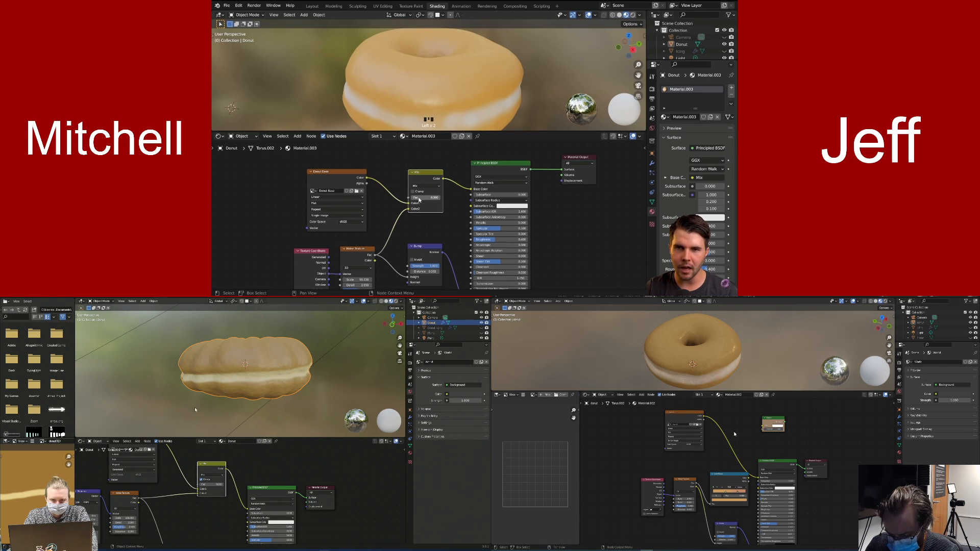
# Raise the orange donut's Mix factor to 1.000 and add a MixRGB node to the brown donut's material
pyautogui.hotkey('shift', 'a')
pyautogui.moveTo(416, 198); pyautogui.dragTo(439, 197)
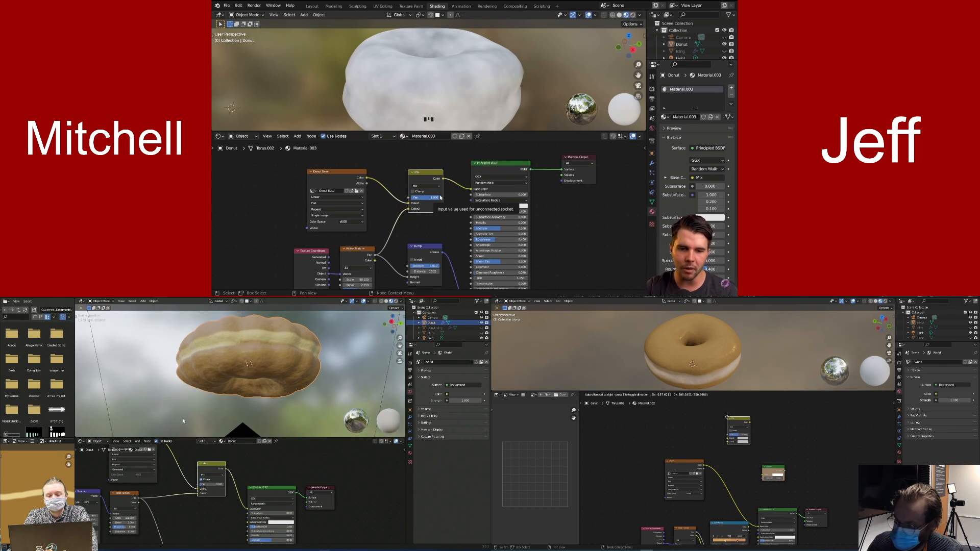
pyautogui.moveTo(439, 198)
pyautogui.mouseDown()
pyautogui.moveTo(411, 197)
pyautogui.moveTo(439, 197)
pyautogui.mouseUp()
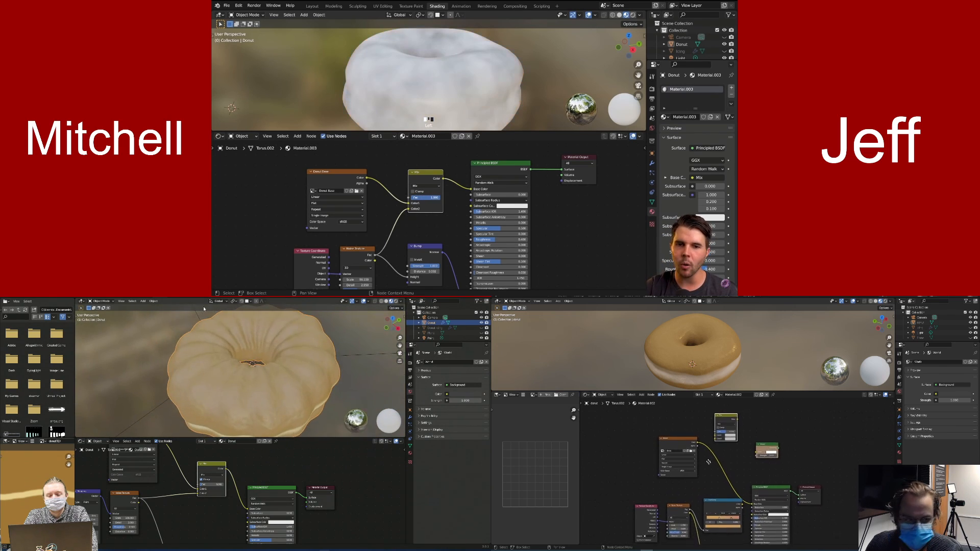
# Examine the available blending modes of the orange donut's Mix node
pyautogui.click(424, 186)
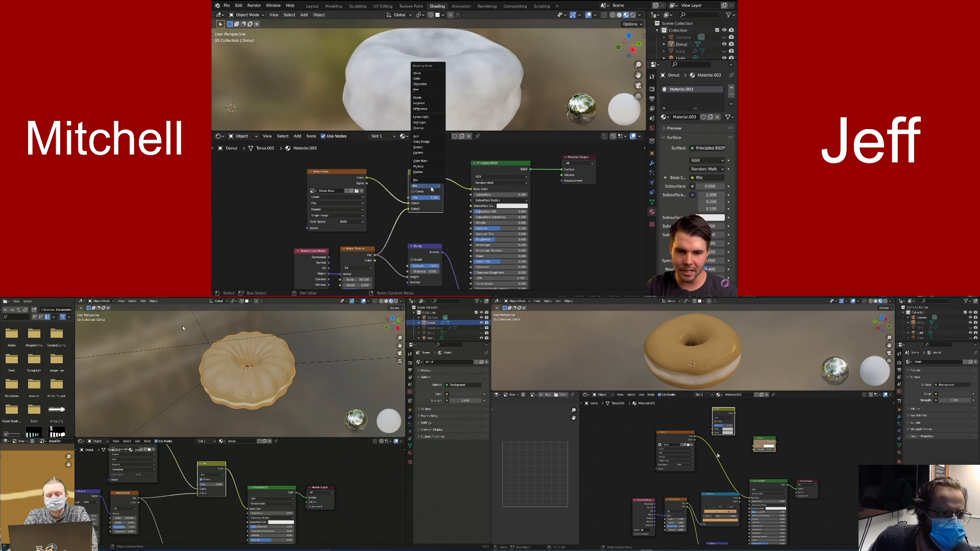
pyautogui.scroll(3, 424, 186)
pyautogui.click(417, 189)
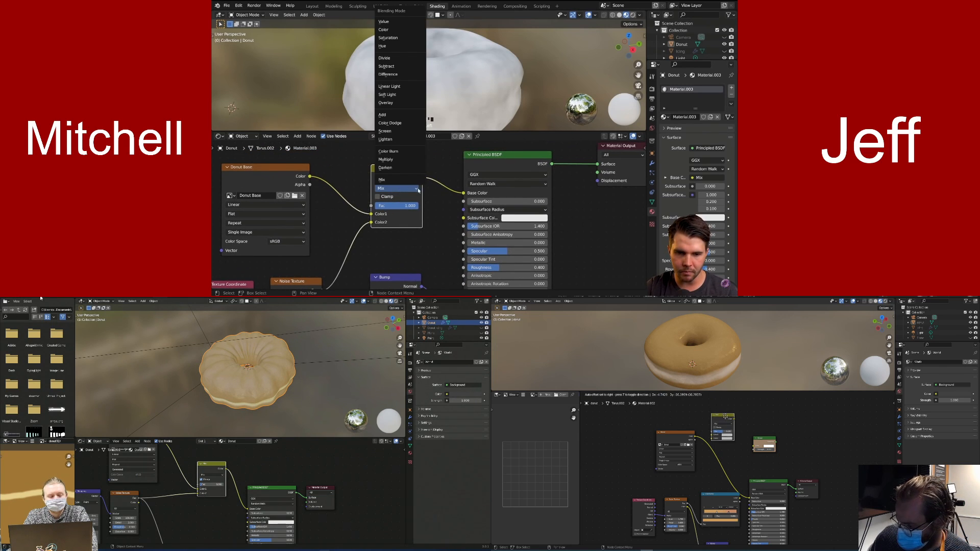
pyautogui.click(417, 190)
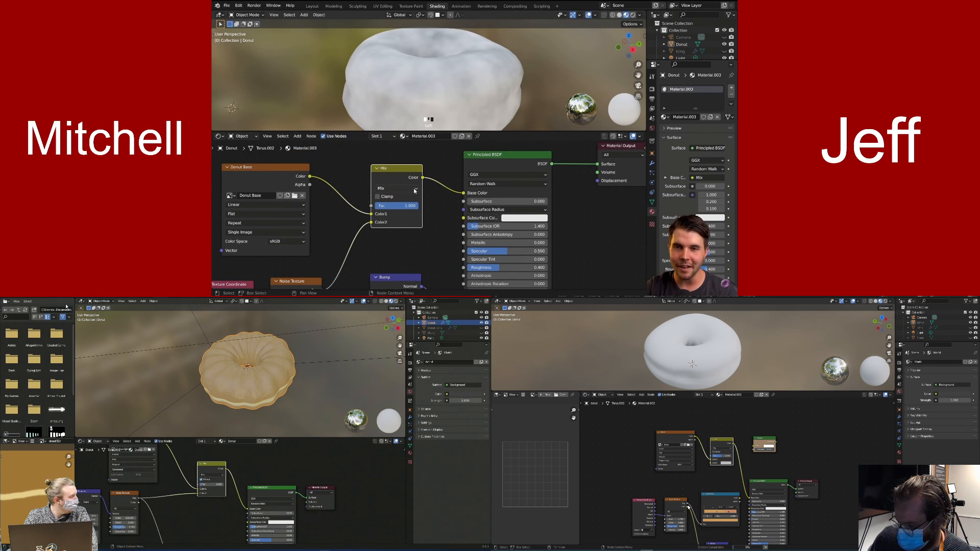
pyautogui.click(415, 190)
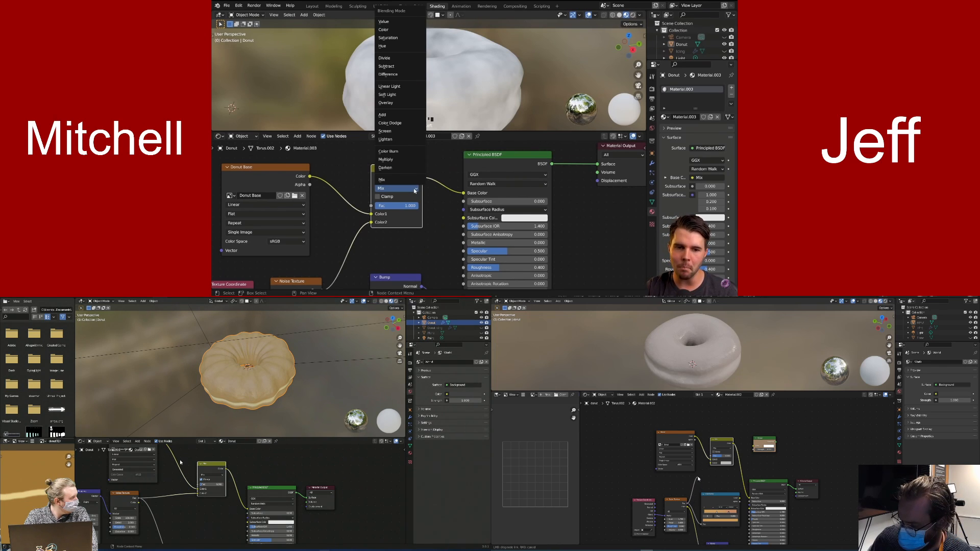
pyautogui.scroll(-4, 436, 237)
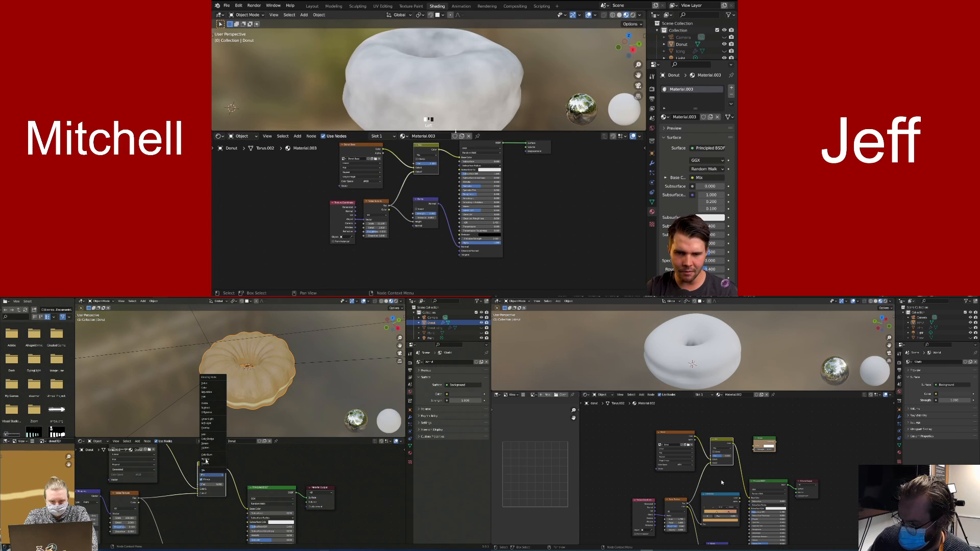
# Enlarge the orange donut's shader node area and set its Mix node's blending mode to Overlay
pyautogui.moveTo(439, 132); pyautogui.dragTo(439, 112)
pyautogui.click(426, 140)
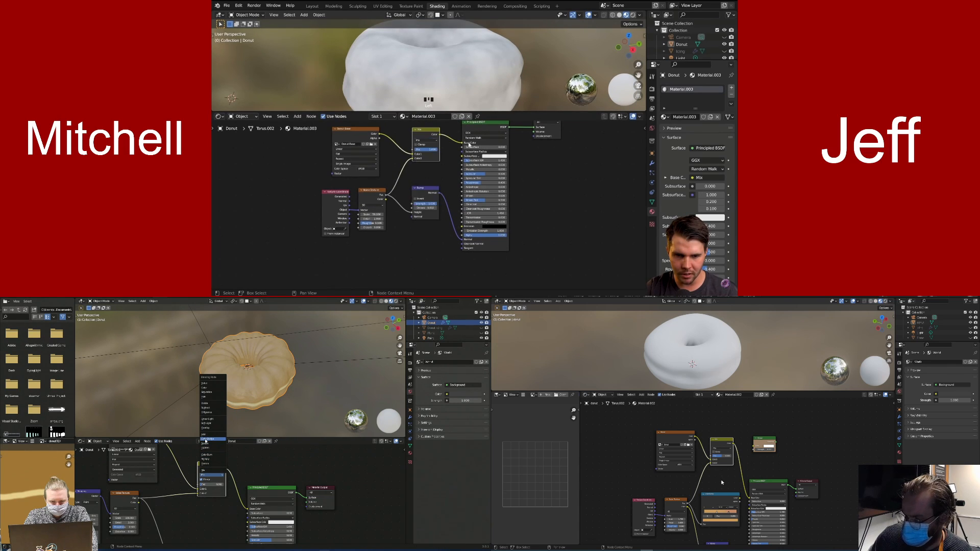
pyautogui.scroll(3, 469, 143)
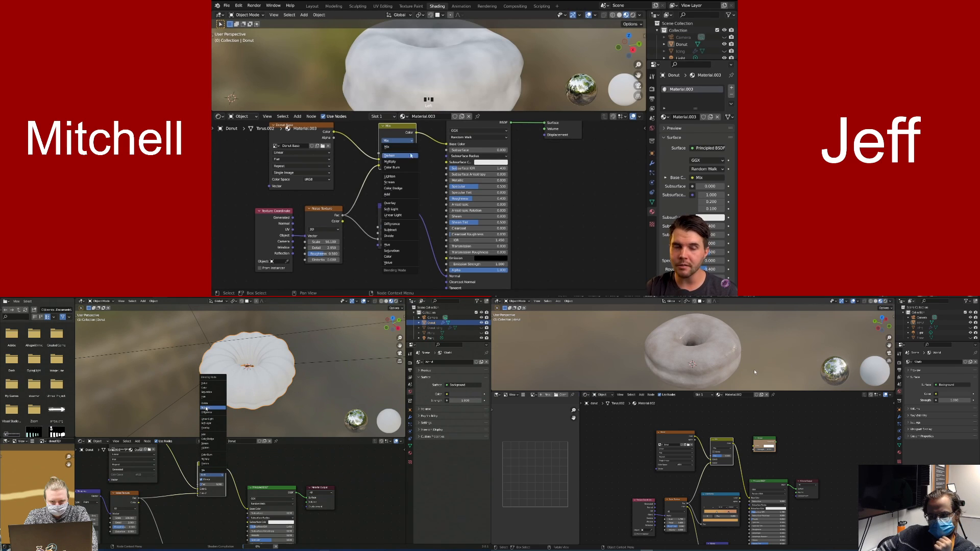
pyautogui.click(400, 137)
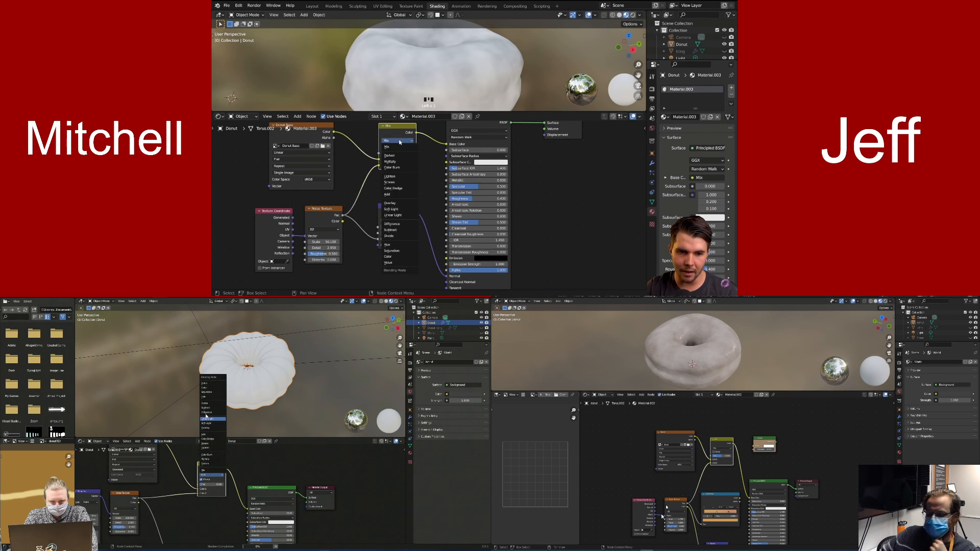
pyautogui.click(400, 202)
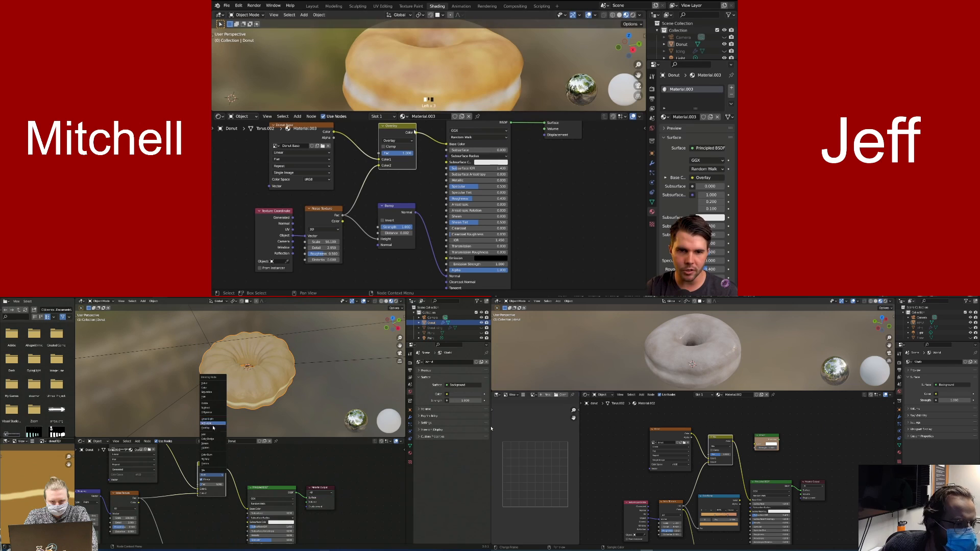
# Change the orange donut's color mixing node to Multiply and lower its factor slightly
pyautogui.click(402, 140)
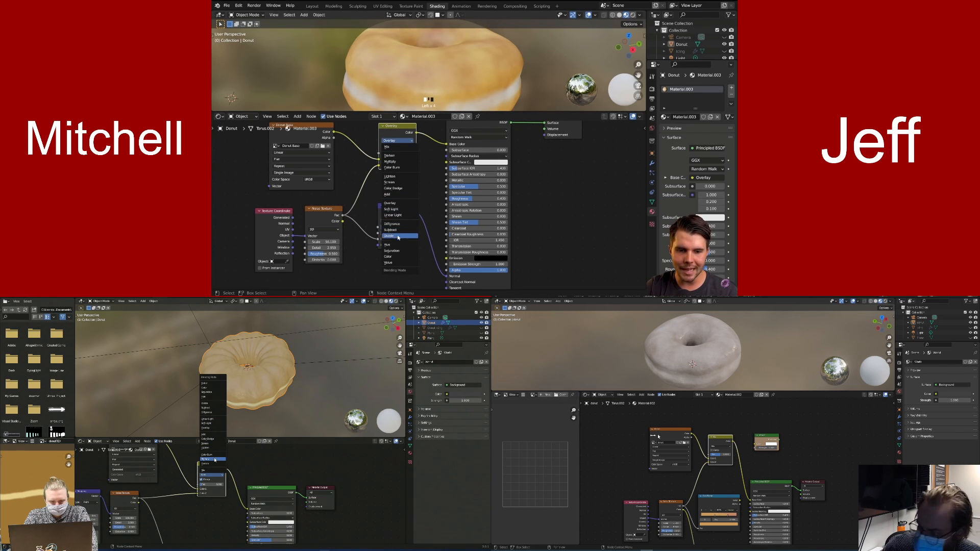
pyautogui.click(390, 161)
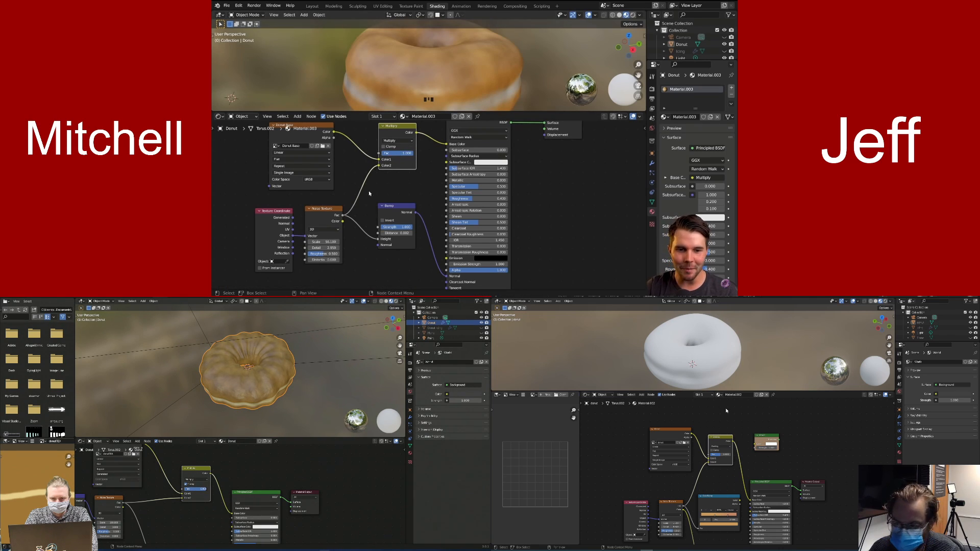
pyautogui.moveTo(408, 155)
pyautogui.mouseDown()
pyautogui.moveTo(382, 155)
pyautogui.moveTo(406, 153)
pyautogui.mouseUp()
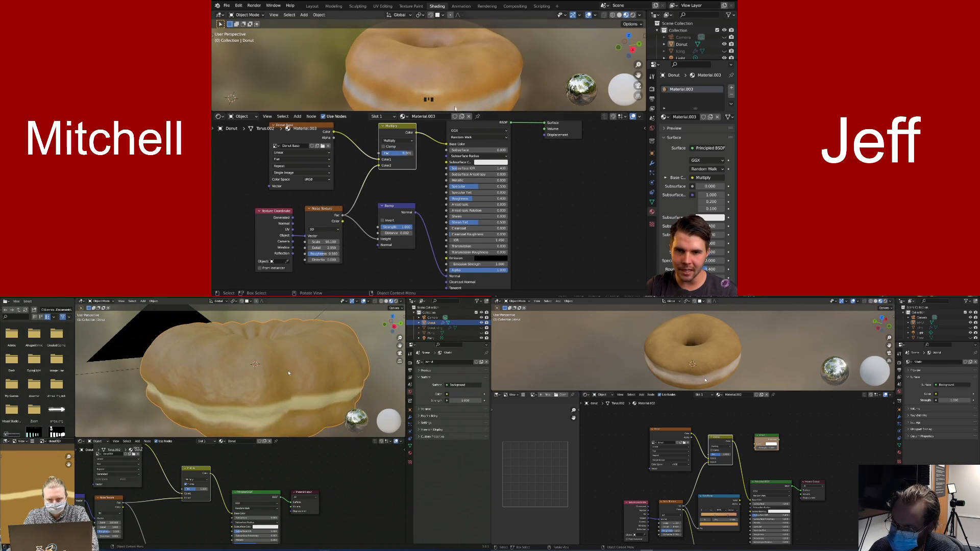
# Try the Overlay and Add blending modes on the orange donut's color mixing node
pyautogui.click(397, 140)
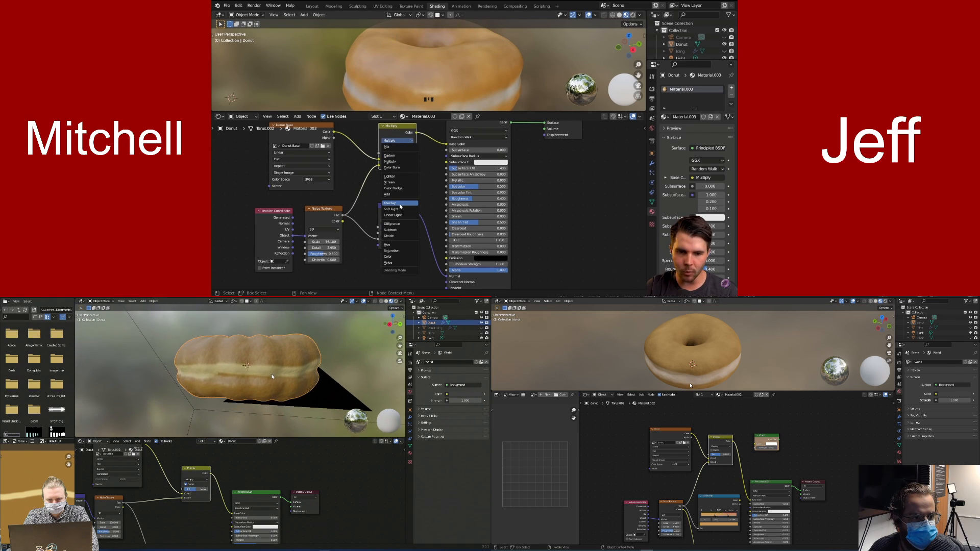
pyautogui.click(401, 204)
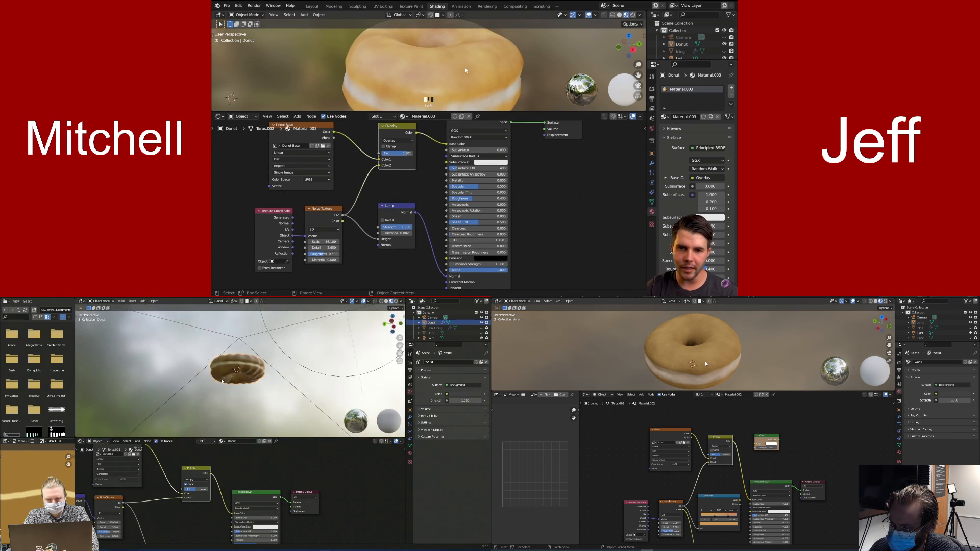
pyautogui.click(400, 142)
pyautogui.click(401, 195)
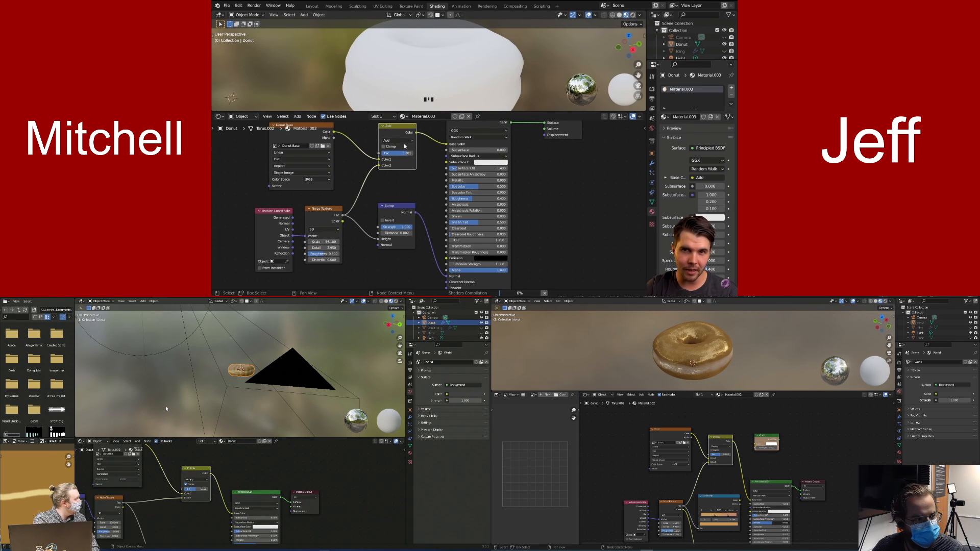
# Set the orange donut's color mixing factor to 1.000 and its blending mode to Overlay
pyautogui.click(403, 154)
pyautogui.write('1')
pyautogui.press('Return')
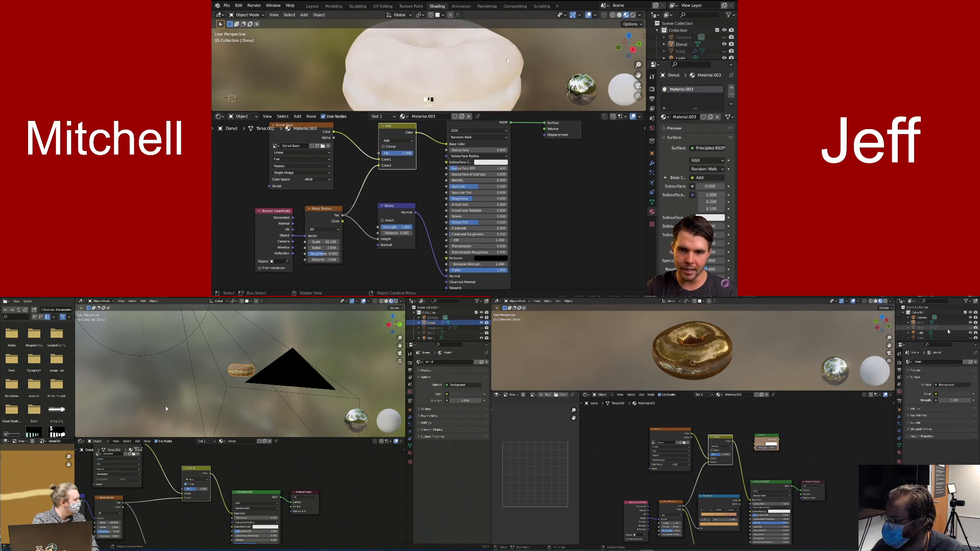
pyautogui.click(396, 140)
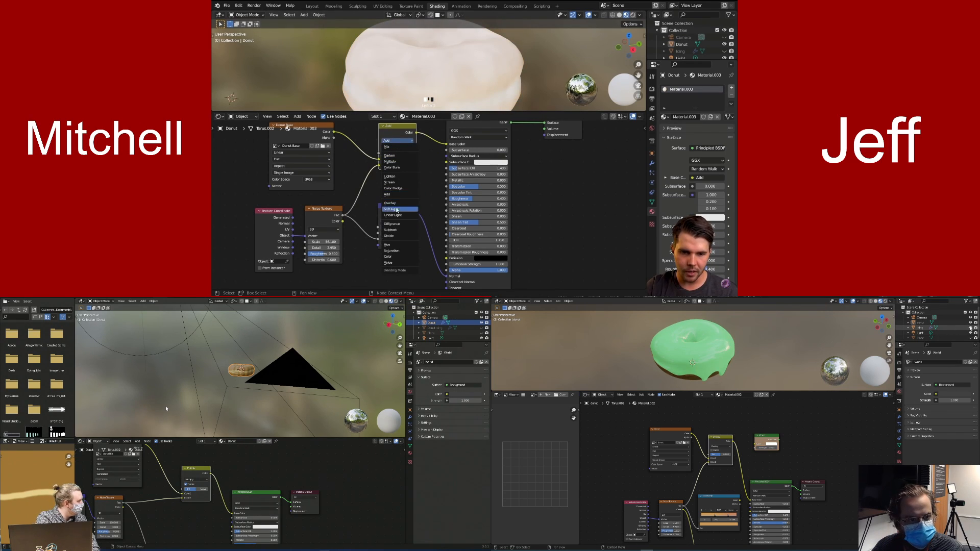
pyautogui.click(391, 203)
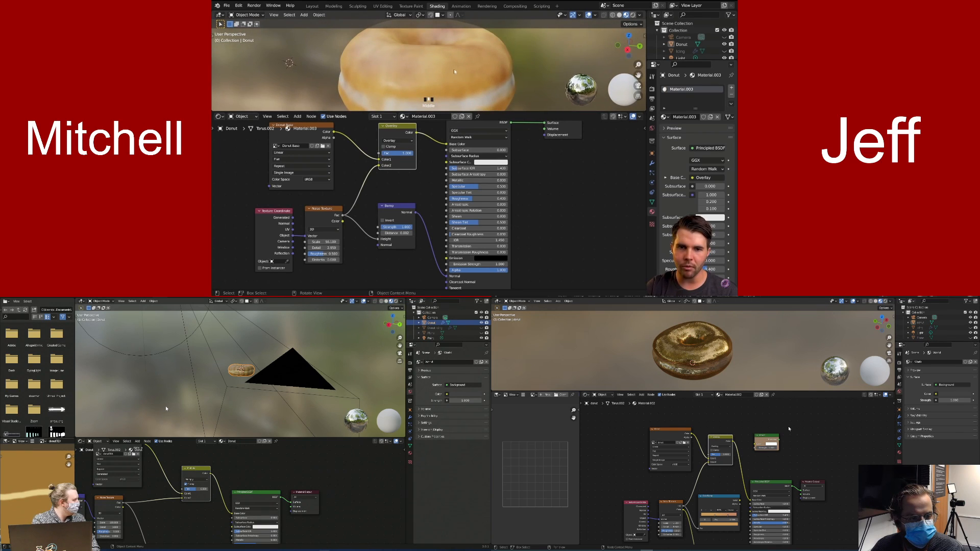
pyautogui.moveTo(454, 71); pyautogui.dragTo(484, 51, button='middle')
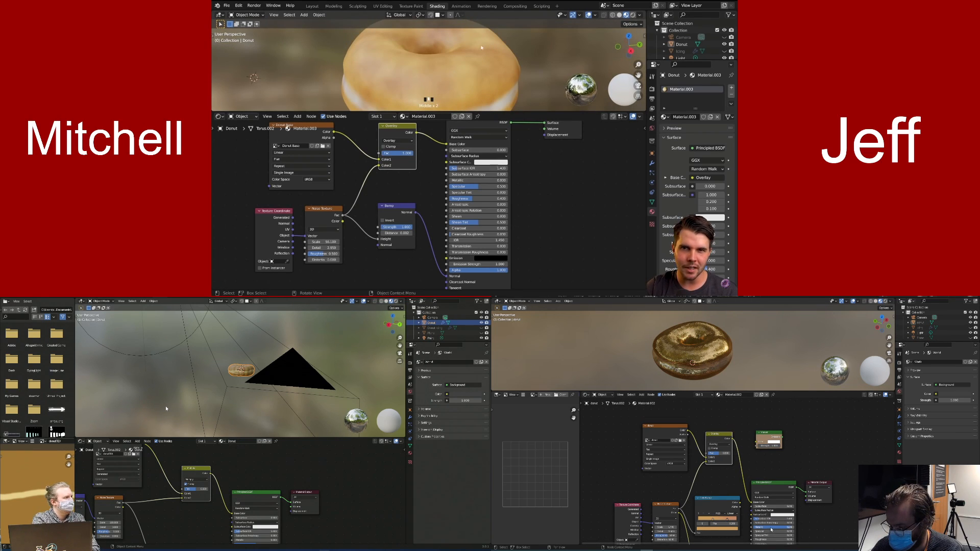
pyautogui.scroll(-2, 480, 66)
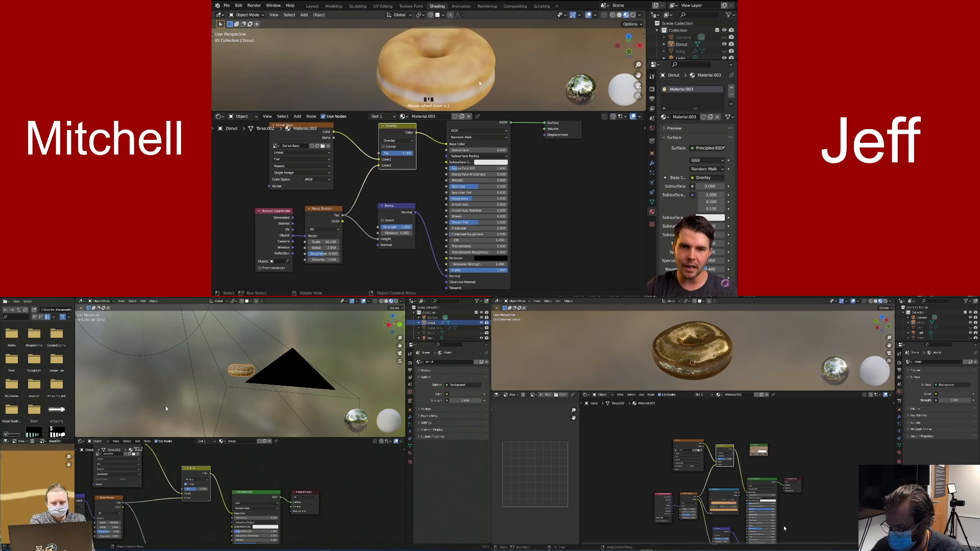
pyautogui.scroll(2, 479, 83)
pyautogui.scroll(-2, 480, 83)
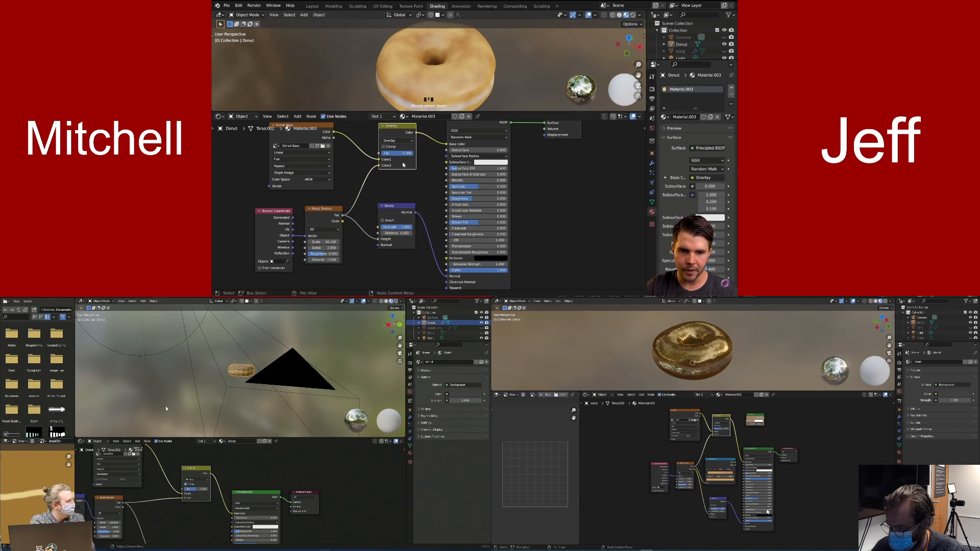
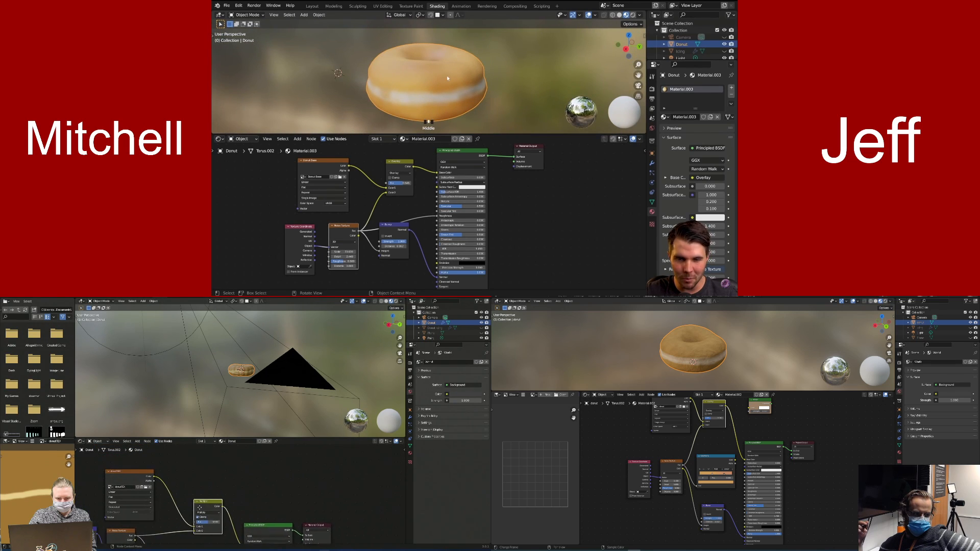
# Insert a ColorRamp between the orange donut's Noise Texture and its shader's Roughness input, and shift the ramp's black stop inward
pyautogui.hotkey('shift', 'a')
pyautogui.moveTo(393, 224)
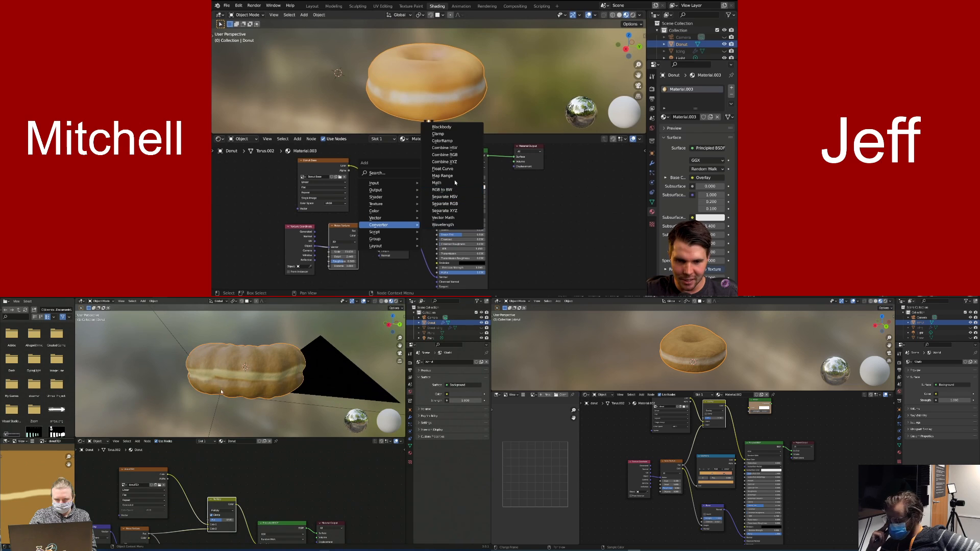
pyautogui.click(442, 140)
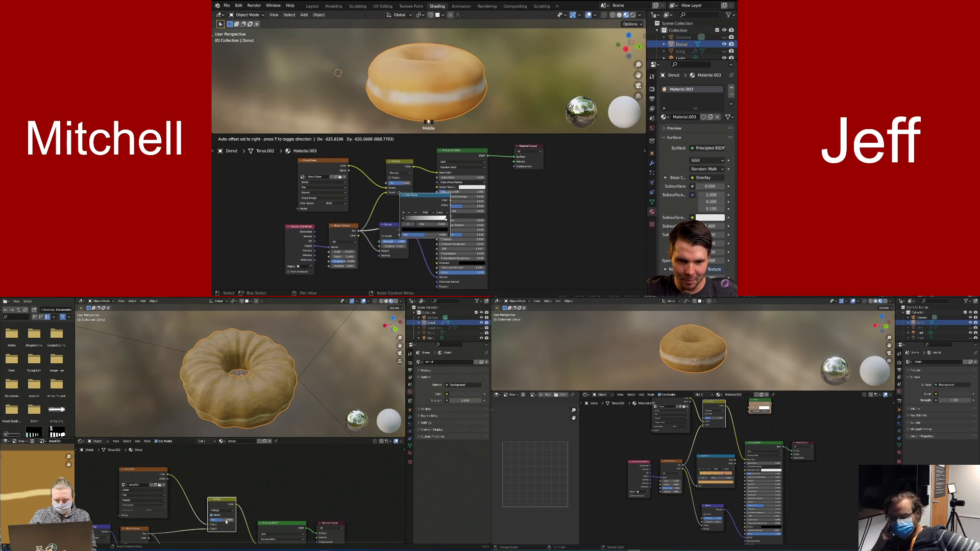
pyautogui.click(401, 194)
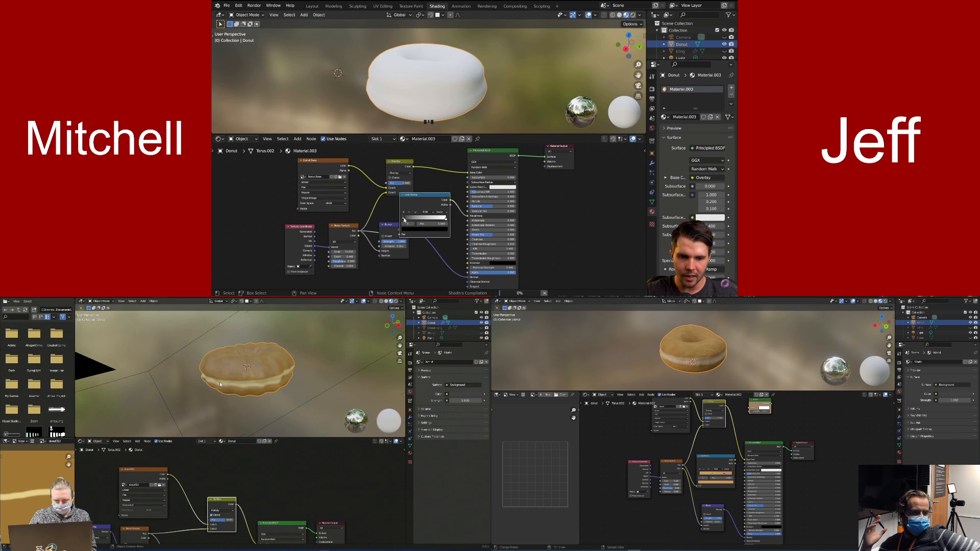
pyautogui.moveTo(405, 218); pyautogui.dragTo(423, 222)
pyautogui.moveTo(433, 72); pyautogui.dragTo(461, 64, button='middle')
# Delete the ColorRamp node from the orange donut's roughness connection
pyautogui.moveTo(432, 203)
pyautogui.mouseDown()
pyautogui.moveTo(432, 182)
pyautogui.moveTo(418, 208)
pyautogui.mouseUp()
pyautogui.moveTo(418, 208); pyautogui.dragTo(424, 234, button='middle')
pyautogui.moveTo(488, 77); pyautogui.dragTo(497, 94, button='middle')
pyautogui.press('x')
pyautogui.moveTo(446, 221); pyautogui.dragTo(441, 199, button='middle')
pyautogui.moveTo(439, 100); pyautogui.dragTo(491, 97, button='middle')
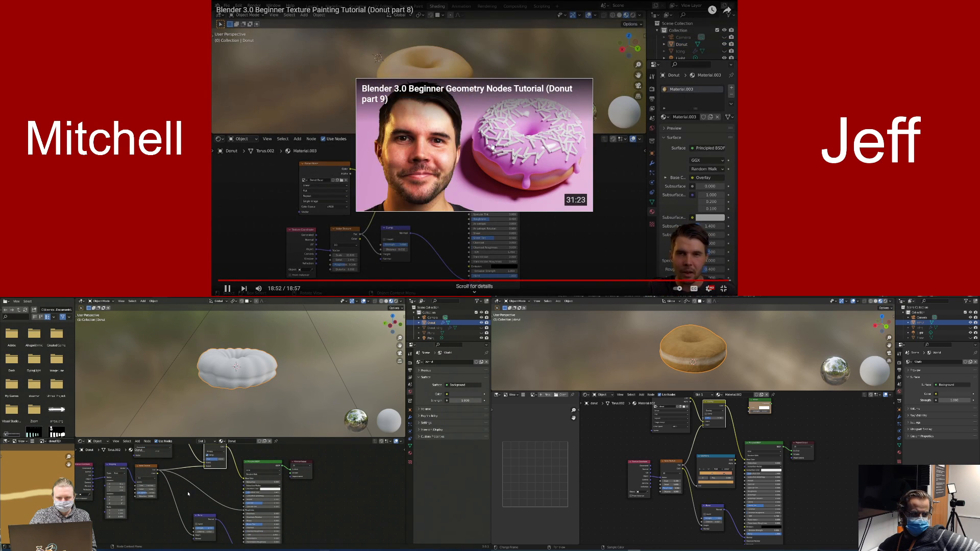
# Open the YouTube video Blender 3.0 Beginner Geometry Nodes Tutorial (Donut part 9) and skip its opening ad
pyautogui.click(492, 147)
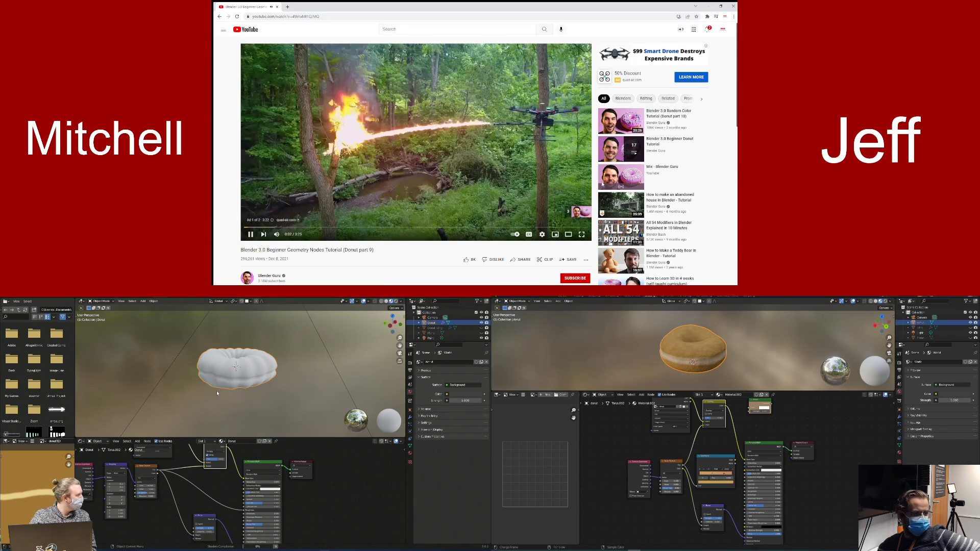
pyautogui.scroll(5, 218, 394)
pyautogui.click(582, 213)
# Connect the plain brown donut's Noise Texture output to the Roughness input of its Principled BSDF
pyautogui.moveTo(237, 407); pyautogui.dragTo(153, 399, button='middle')
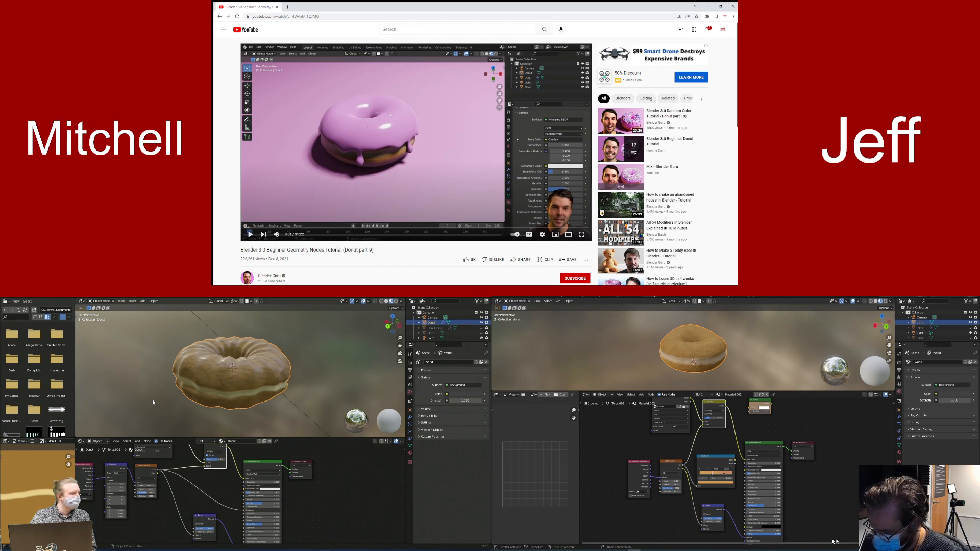
pyautogui.scroll(5, 241, 395)
pyautogui.scroll(-1, 689, 490)
pyautogui.scroll(-4, 213, 399)
pyautogui.scroll(3, 689, 489)
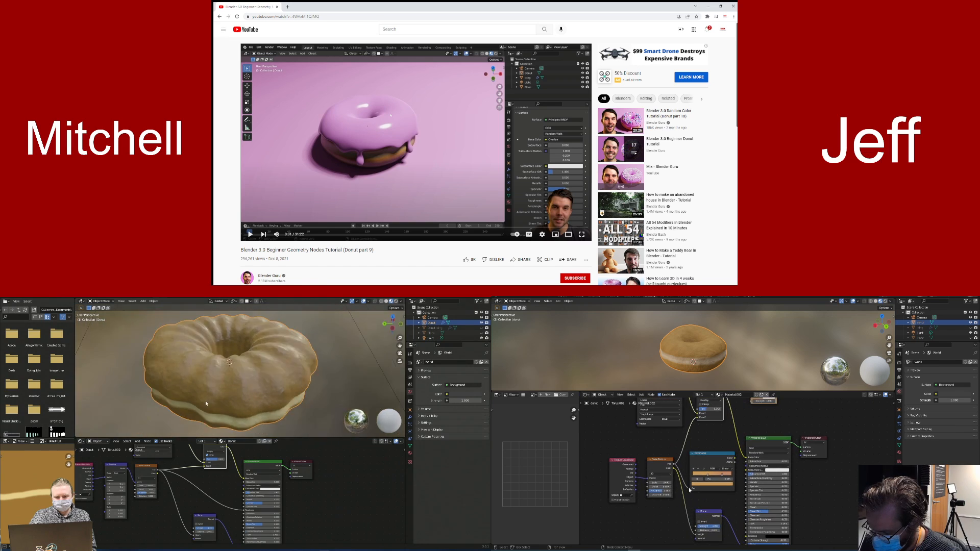
pyautogui.moveTo(702, 444); pyautogui.dragTo(692, 433)
pyautogui.click(655, 462)
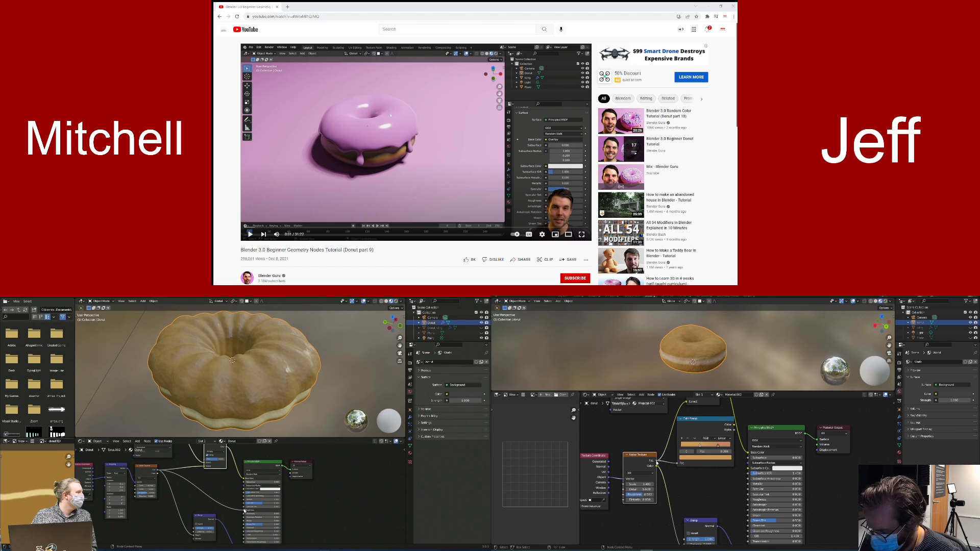
pyautogui.moveTo(746, 501); pyautogui.dragTo(748, 500)
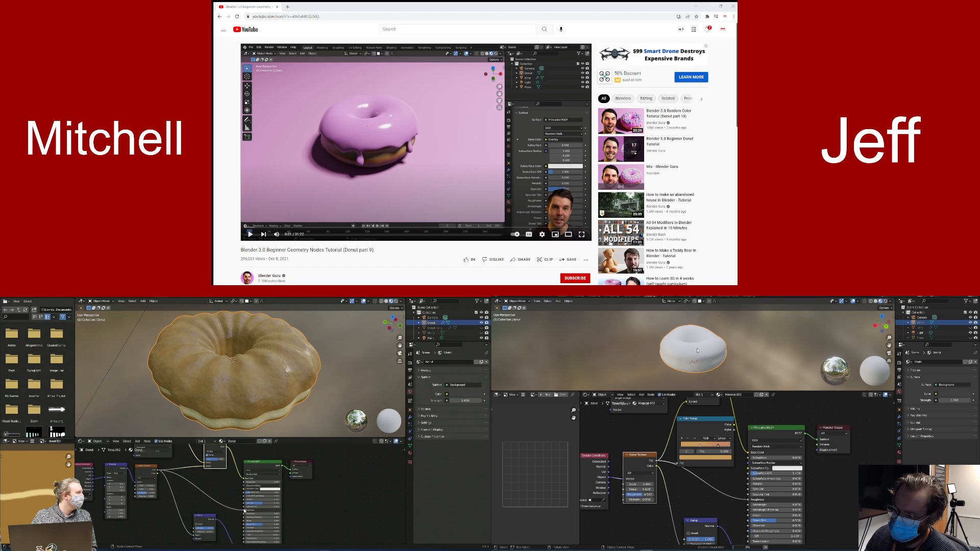
# Examine the noise-driven surface sheen of the plain and fluted donuts up close and from several angles
pyautogui.scroll(5, 701, 354)
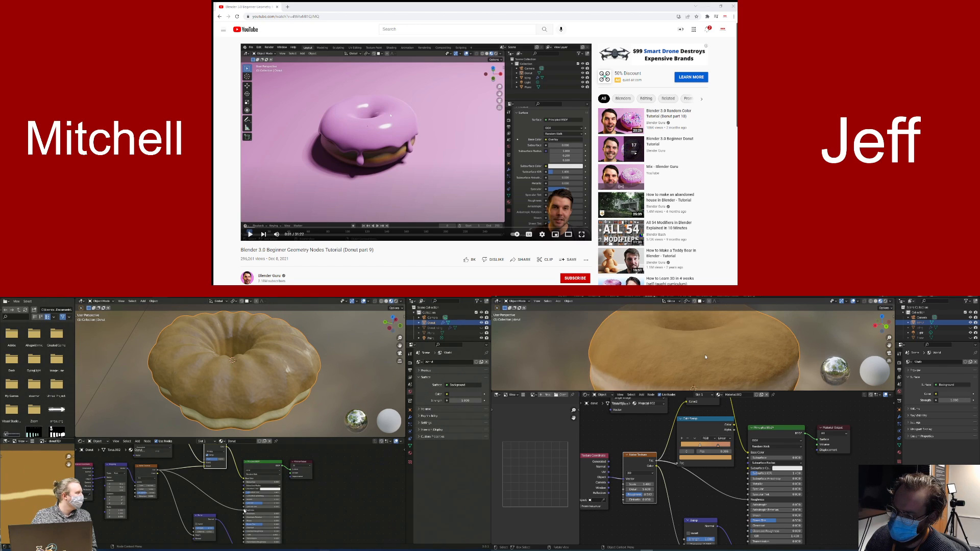
pyautogui.scroll(-5, 663, 350)
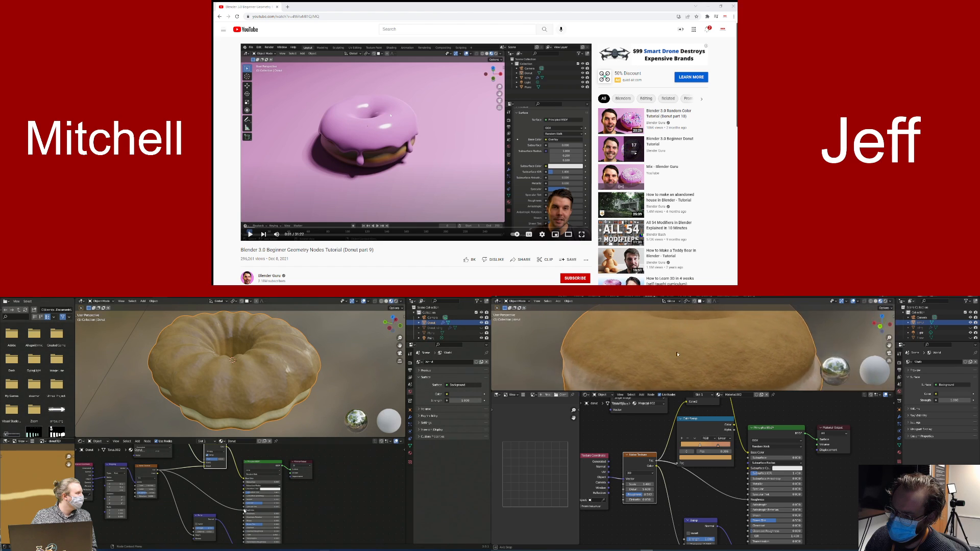
pyautogui.moveTo(680, 358); pyautogui.dragTo(656, 333, button='middle')
pyautogui.scroll(1, 655, 331)
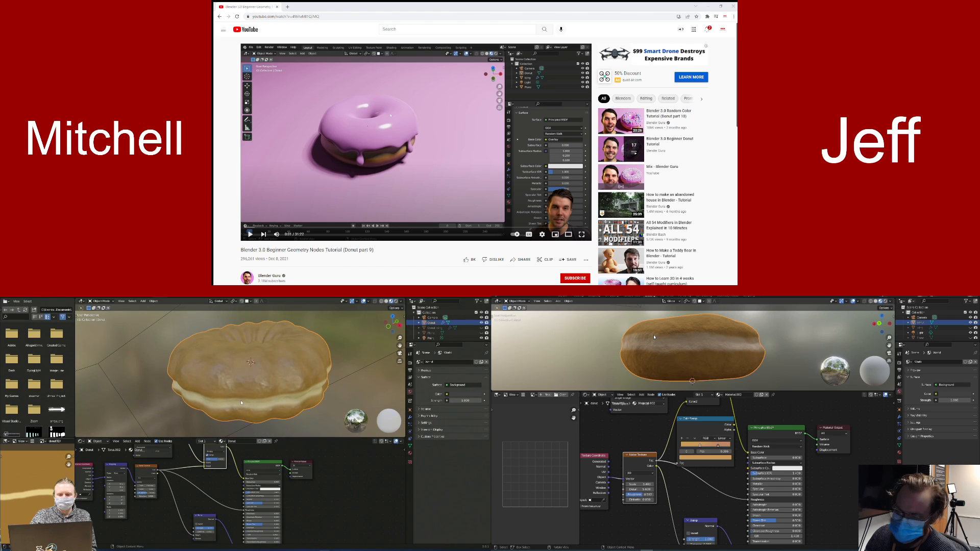
pyautogui.moveTo(175, 411); pyautogui.dragTo(183, 448, button='middle')
pyautogui.moveTo(646, 342); pyautogui.dragTo(651, 364, button='middle')
pyautogui.moveTo(204, 447); pyautogui.dragTo(242, 402, button='middle')
pyautogui.scroll(3, 170, 498)
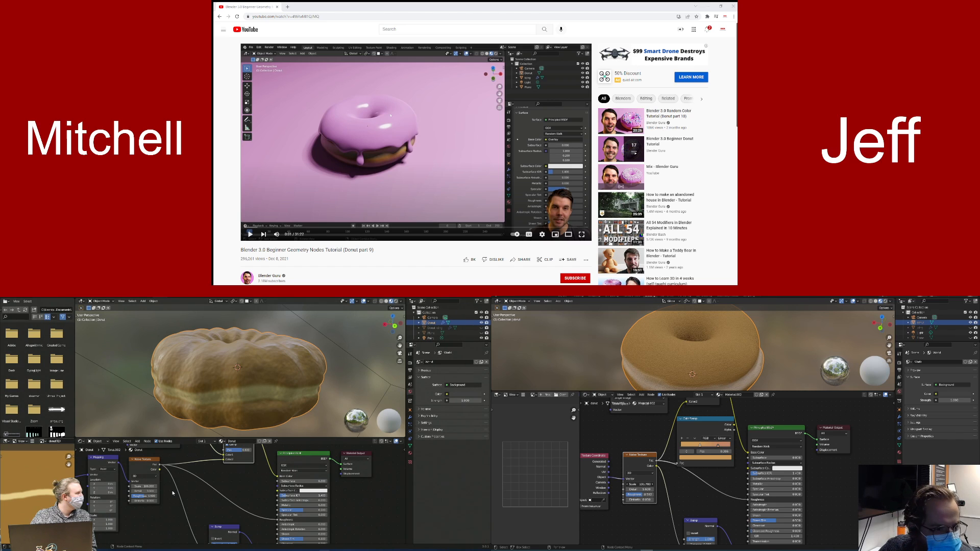
pyautogui.moveTo(251, 402); pyautogui.dragTo(195, 423, button='middle')
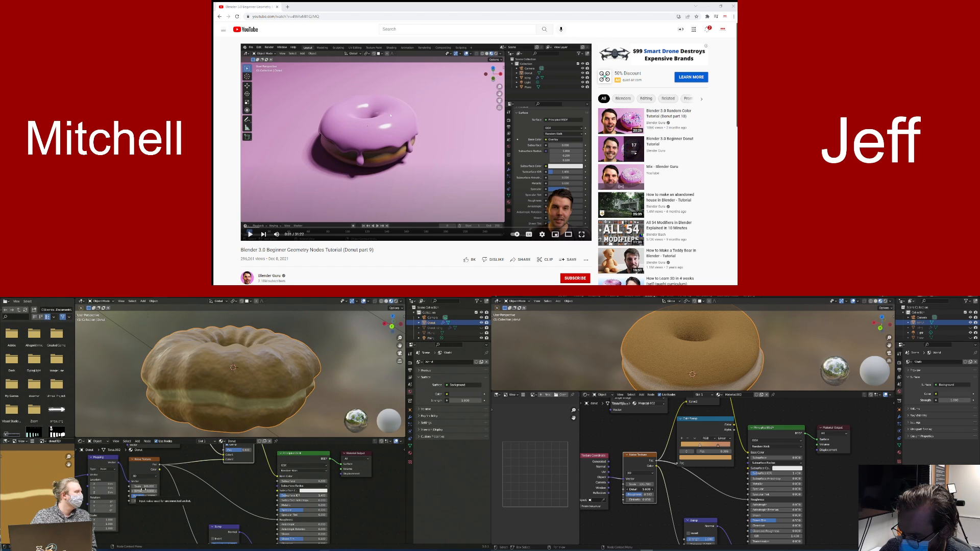
# Try a different noise Detail on the plain donut and more noise Distortion on the fluted one, undoing the plain donut's change
pyautogui.moveTo(640, 489); pyautogui.dragTo(645, 489)
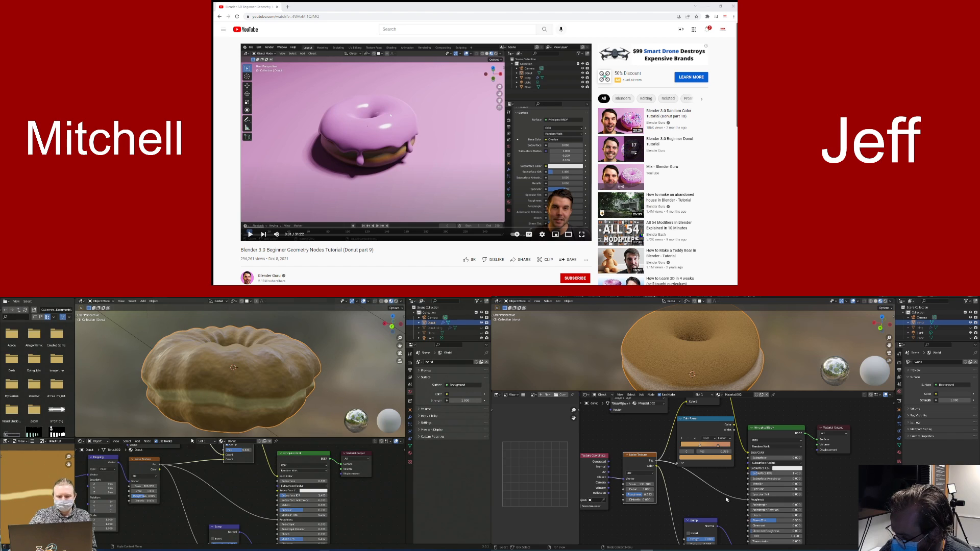
pyautogui.moveTo(145, 500); pyautogui.dragTo(163, 500)
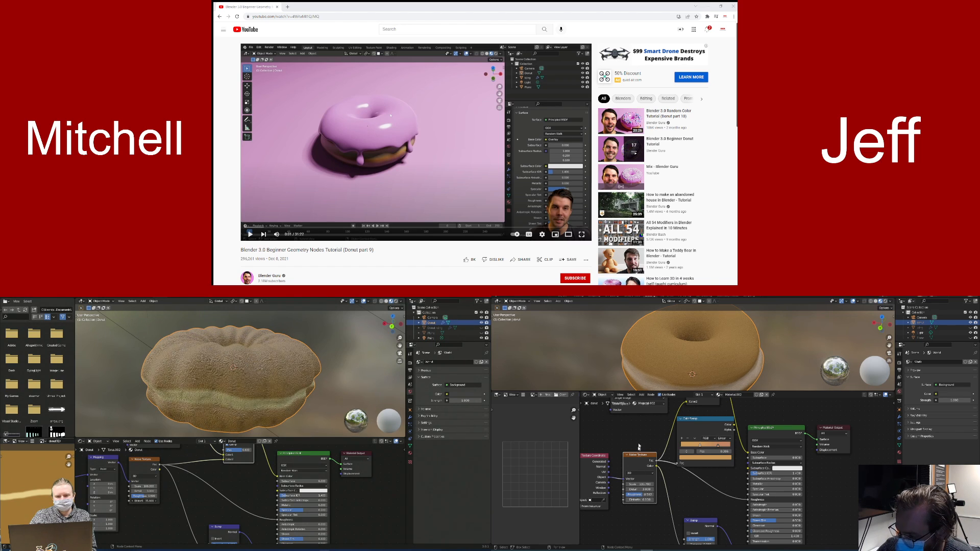
pyautogui.scroll(8, 681, 350)
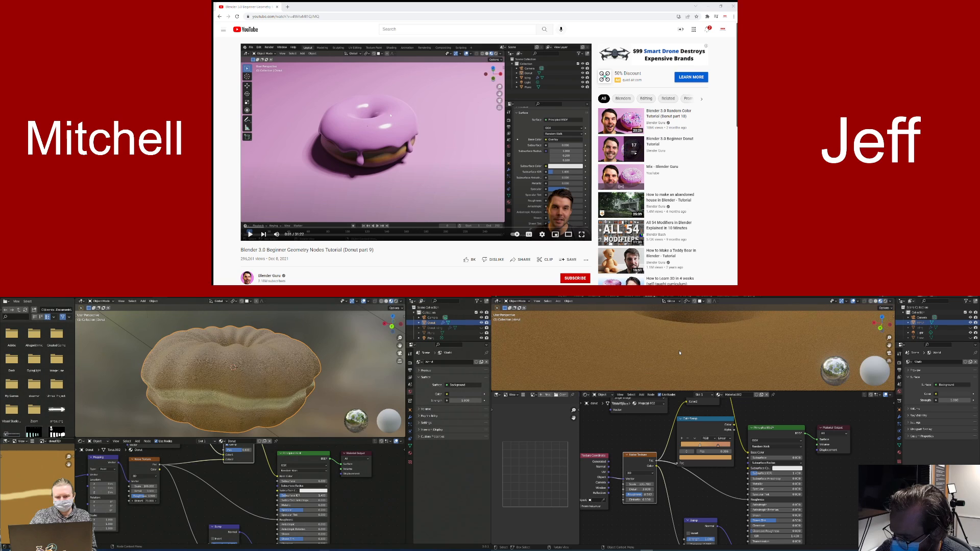
pyautogui.scroll(-6, 679, 352)
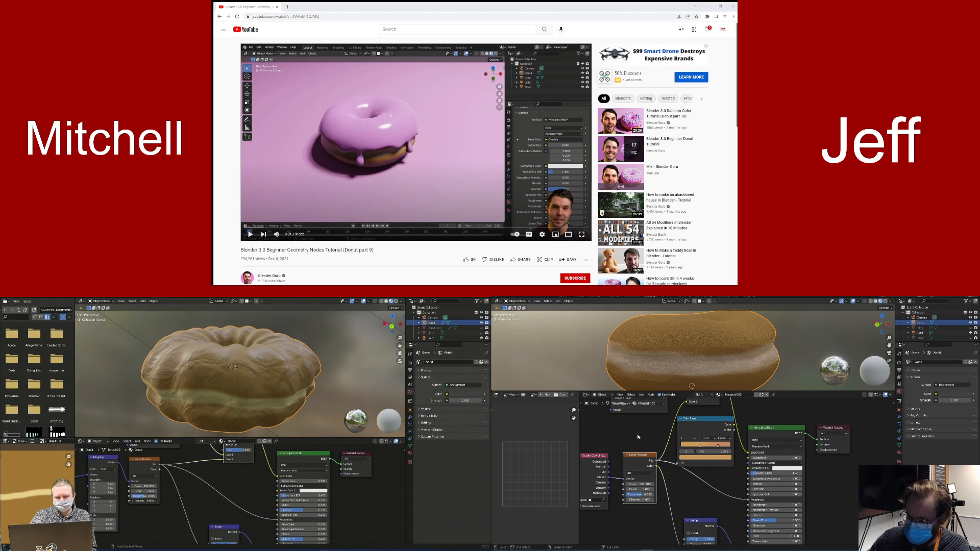
pyautogui.hotkey('ctrl', 'z')
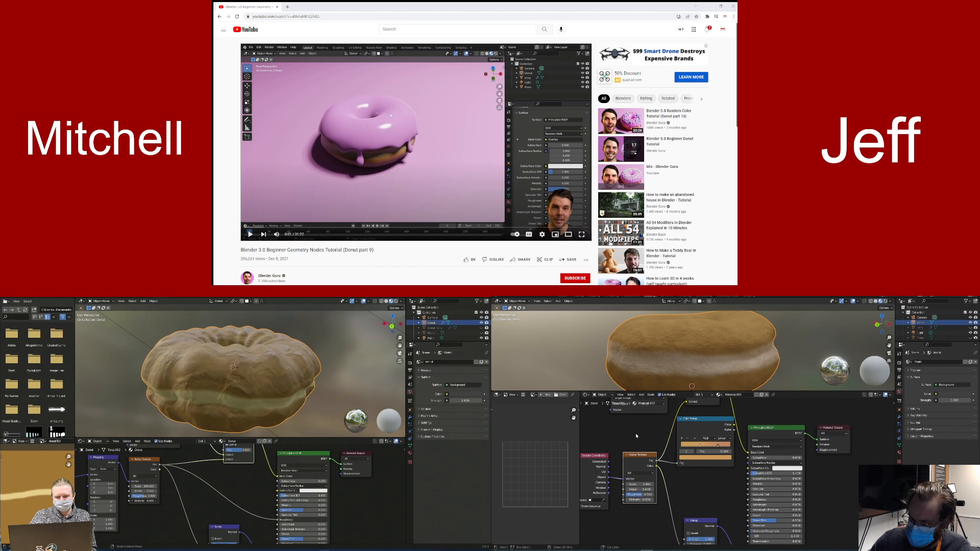
# Readjust the fluted donut's noise Distortion and undo the plain donut's last Noise Texture change
pyautogui.moveTo(625, 357); pyautogui.dragTo(611, 363, button='middle')
pyautogui.scroll(-3, 611, 362)
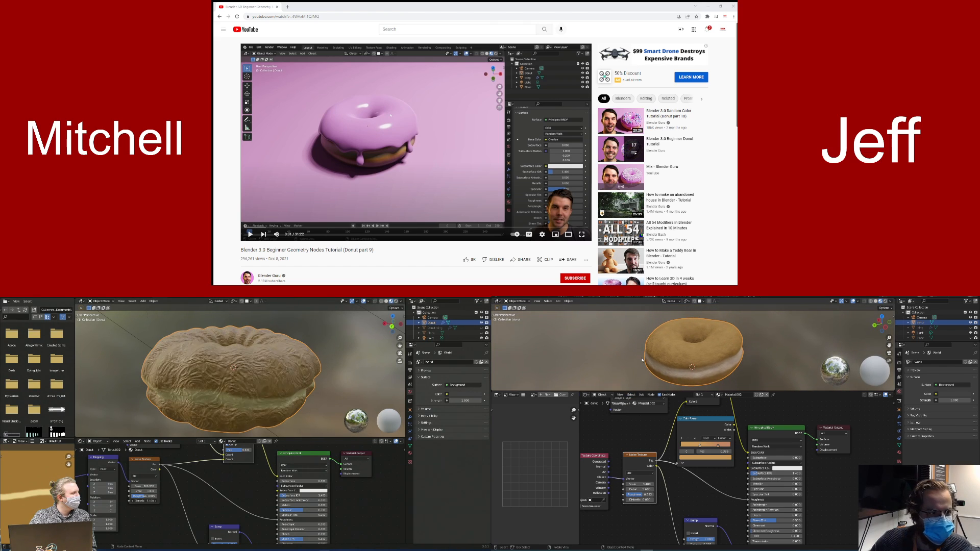
pyautogui.scroll(2, 640, 363)
pyautogui.moveTo(145, 500)
pyautogui.mouseDown()
pyautogui.moveTo(160, 501)
pyautogui.moveTo(145, 501)
pyautogui.mouseUp()
pyautogui.moveTo(648, 349); pyautogui.dragTo(603, 340, button='middle')
pyautogui.moveTo(686, 361); pyautogui.dragTo(679, 352, button='middle')
pyautogui.moveTo(199, 396); pyautogui.dragTo(221, 395, button='middle')
pyautogui.moveTo(675, 352); pyautogui.dragTo(648, 362, button='middle')
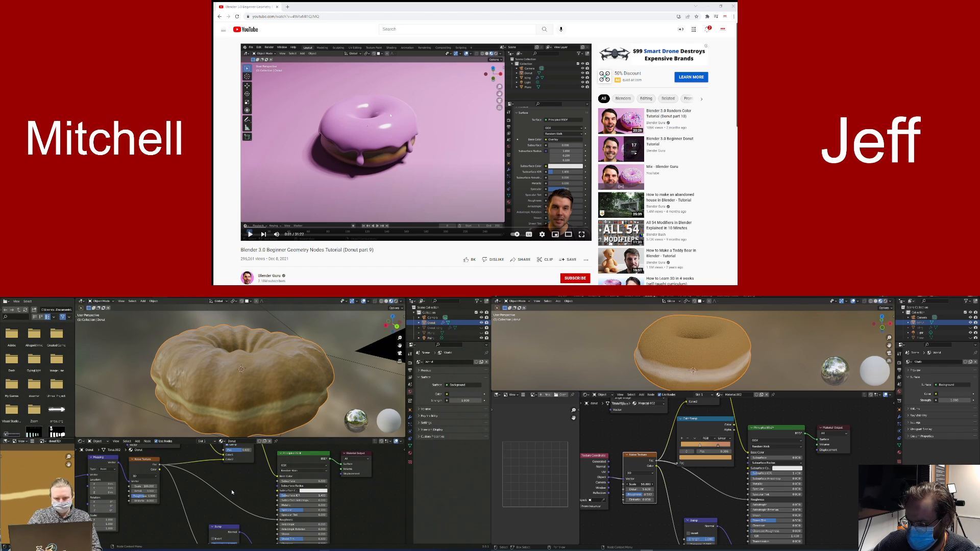
pyautogui.hotkey('ctrl', 'z')
# Disconnect the Noise Texture from the Roughness input of the fluted donut's Principled BSDF
pyautogui.scroll(-6, 693, 344)
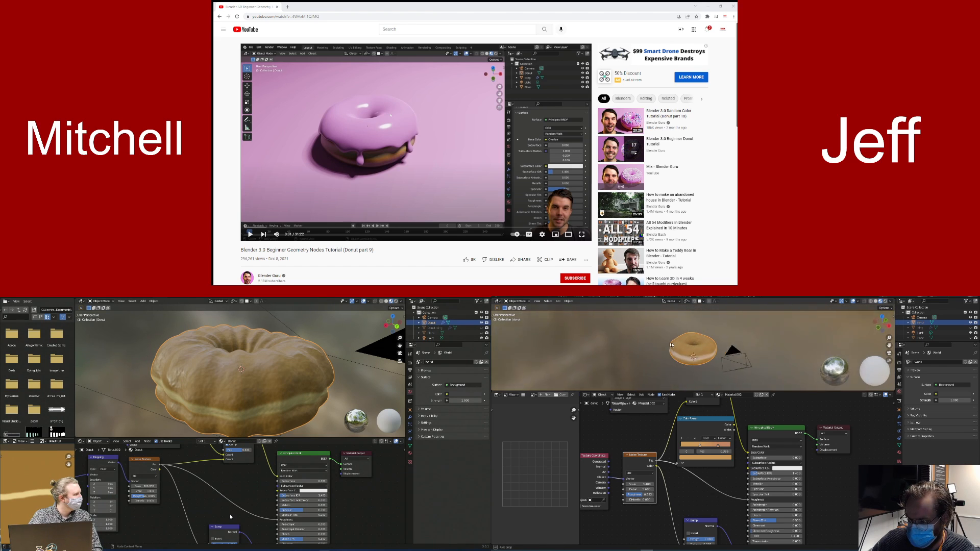
pyautogui.scroll(5, 689, 348)
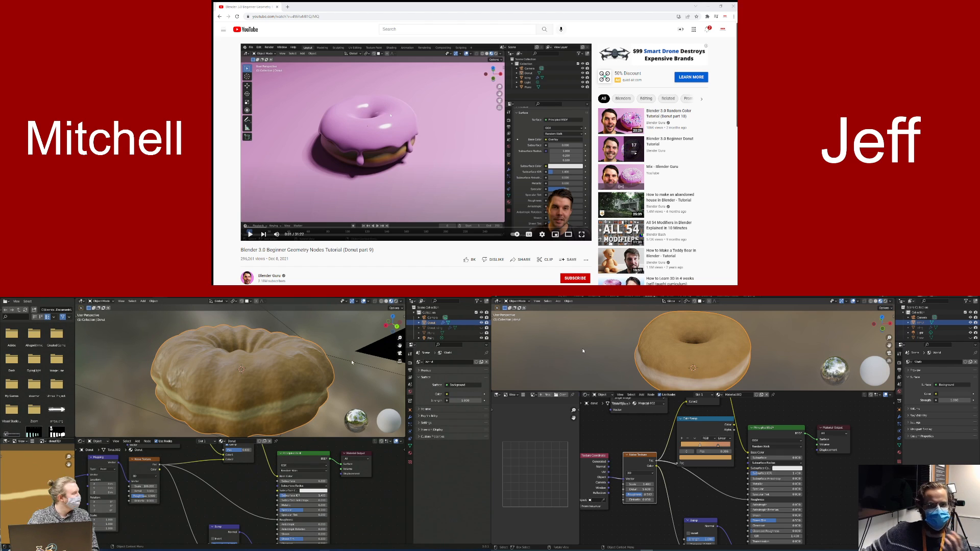
pyautogui.moveTo(315, 370)
pyautogui.mouseDown(button='middle')
pyautogui.moveTo(304, 381)
pyautogui.moveTo(269, 378)
pyautogui.moveTo(272, 359)
pyautogui.moveTo(349, 363)
pyautogui.moveTo(344, 402)
pyautogui.mouseUp(button='middle')
pyautogui.moveTo(206, 477); pyautogui.dragTo(218, 483, button='middle')
pyautogui.moveTo(289, 526); pyautogui.dragTo(260, 513)
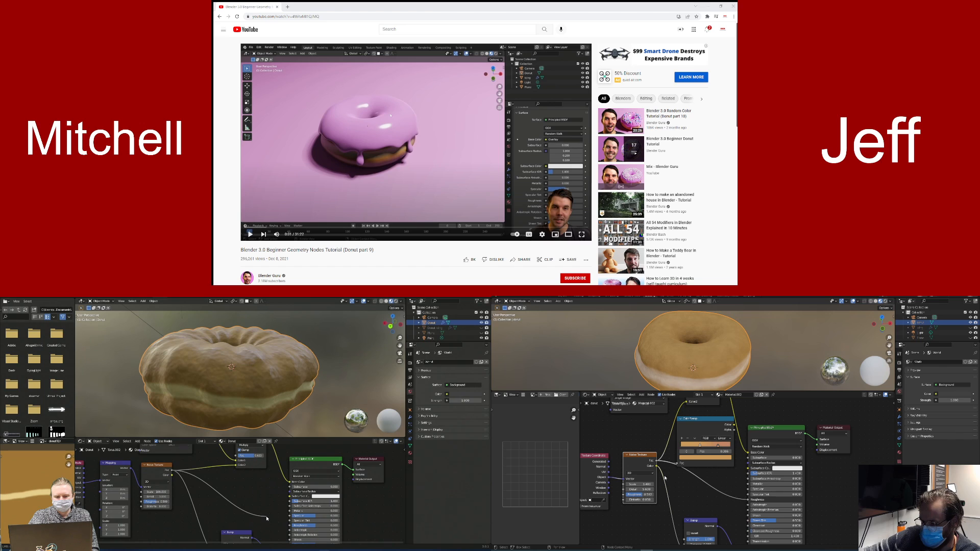
pyautogui.moveTo(187, 372); pyautogui.dragTo(189, 438, button='middle')
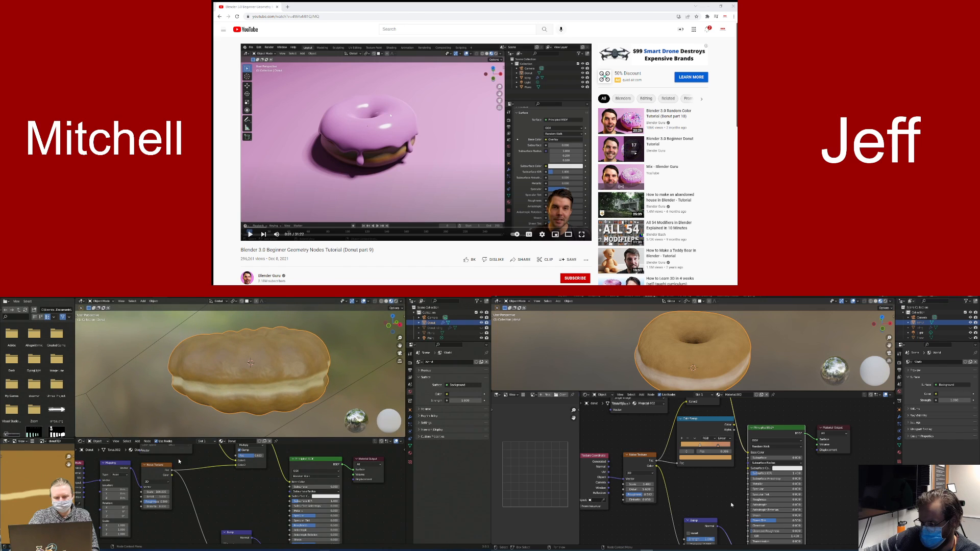
# Connect the Noise Texture to the Roughness input of the Principled BSDF on both the fluted and the plain donut
pyautogui.moveTo(172, 471); pyautogui.dragTo(290, 526)
pyautogui.moveTo(657, 461); pyautogui.dragTo(748, 499)
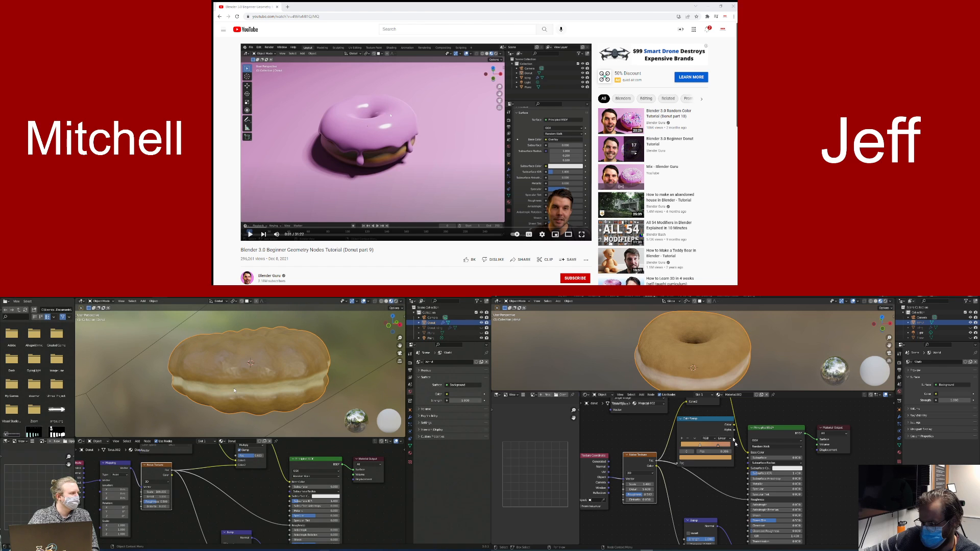
pyautogui.scroll(4, 686, 360)
pyautogui.moveTo(234, 391)
pyautogui.mouseDown(button='middle')
pyautogui.moveTo(271, 387)
pyautogui.moveTo(245, 384)
pyautogui.mouseUp(button='middle')
pyautogui.scroll(5, 683, 357)
pyautogui.scroll(3, 271, 386)
pyautogui.moveTo(230, 386); pyautogui.dragTo(246, 355, button='middle')
# Switch the plain donut's viewport to rendered shading and play the geometry nodes tutorial video
pyautogui.click(881, 303)
pyautogui.scroll(-5, 746, 356)
pyautogui.scroll(-2, 734, 355)
pyautogui.scroll(-3, 728, 354)
pyautogui.scroll(3, 725, 352)
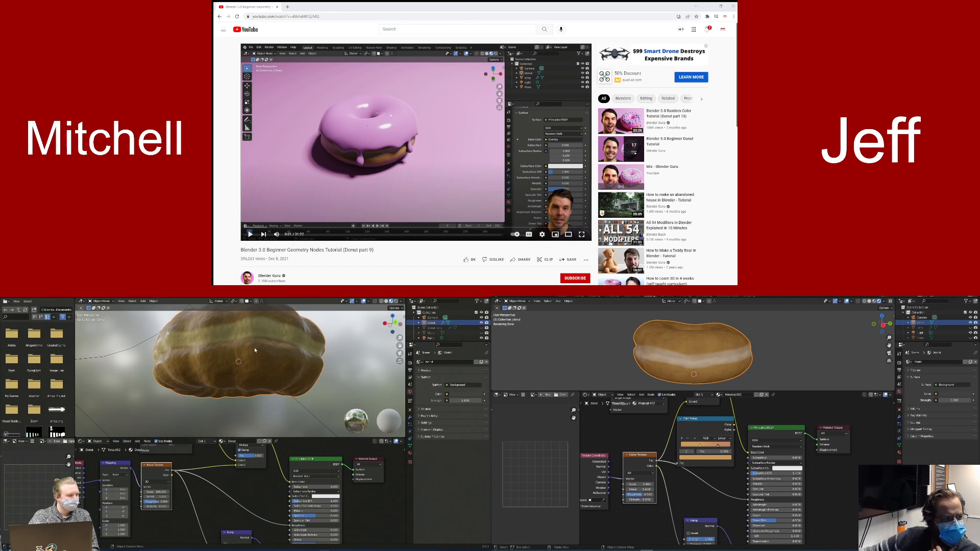
pyautogui.scroll(-3, 255, 350)
pyautogui.click(446, 131)
pyautogui.moveTo(255, 350); pyautogui.dragTo(207, 366, button='middle')
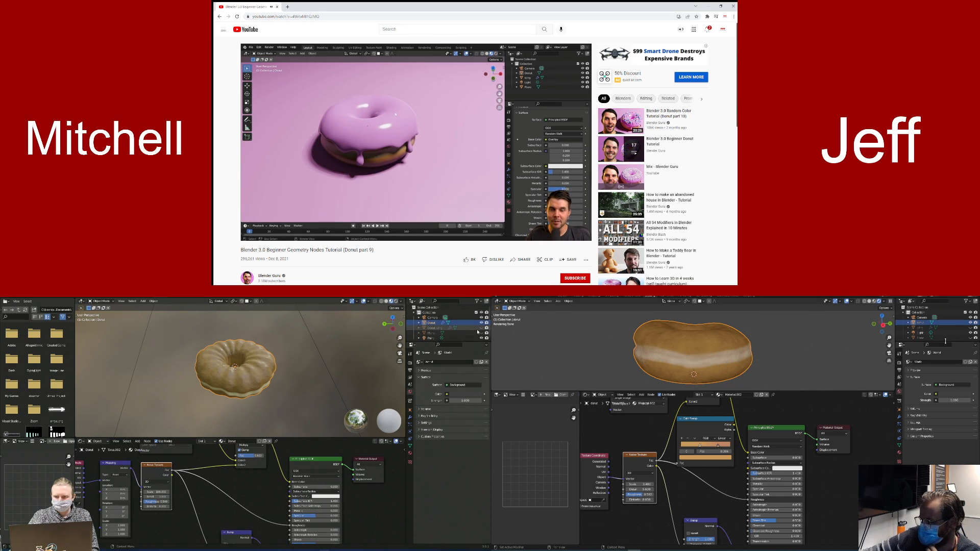
# Unhide the icing on both donuts and switch the fluted donut's file to the Layout workspace
pyautogui.click(970, 328)
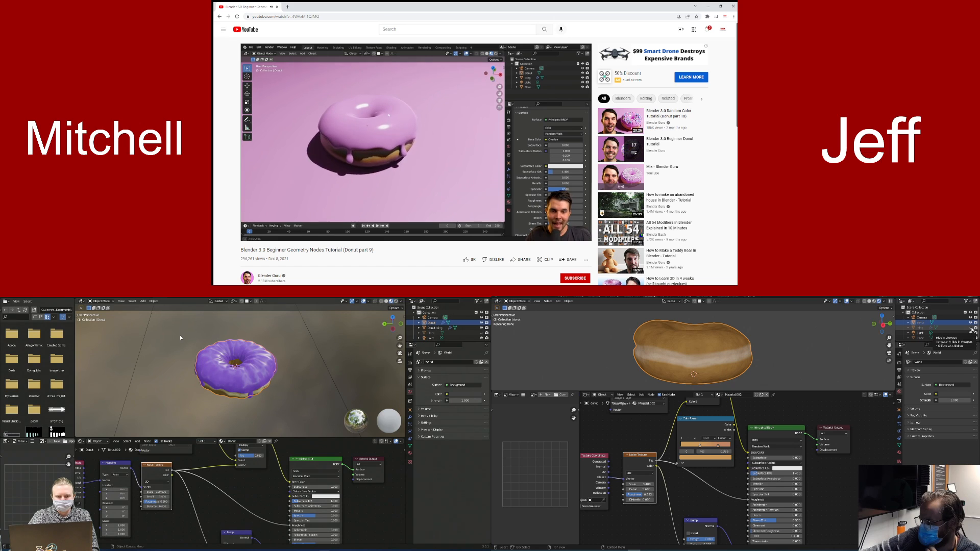
pyautogui.scroll(-2, 726, 345)
pyautogui.click(73, 297)
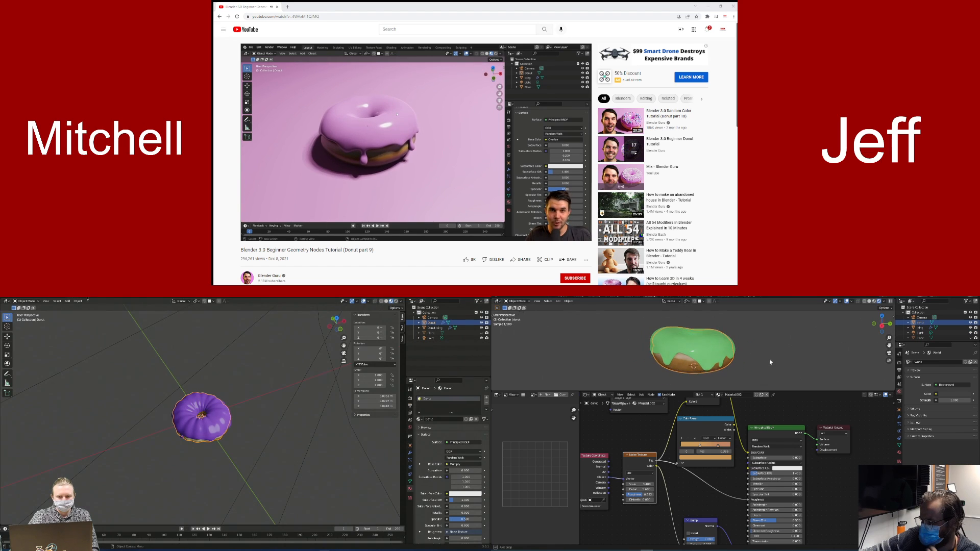
# Examine the purple and green iced donuts up close and from several angles under the scene lighting
pyautogui.moveTo(770, 361); pyautogui.dragTo(756, 367, button='middle')
pyautogui.scroll(6, 280, 459)
pyautogui.moveTo(280, 475); pyautogui.dragTo(281, 451, button='middle')
pyautogui.click(754, 360)
pyautogui.click(317, 470)
pyautogui.moveTo(755, 360); pyautogui.dragTo(770, 354, button='middle')
pyautogui.moveTo(316, 470); pyautogui.dragTo(141, 318, button='middle')
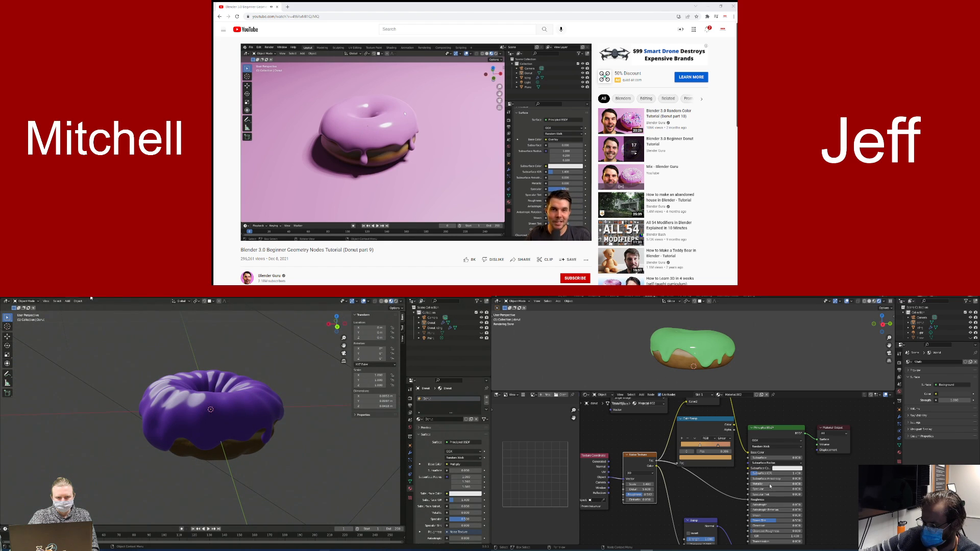
pyautogui.click(95, 297)
pyautogui.click(106, 297)
pyautogui.click(67, 297)
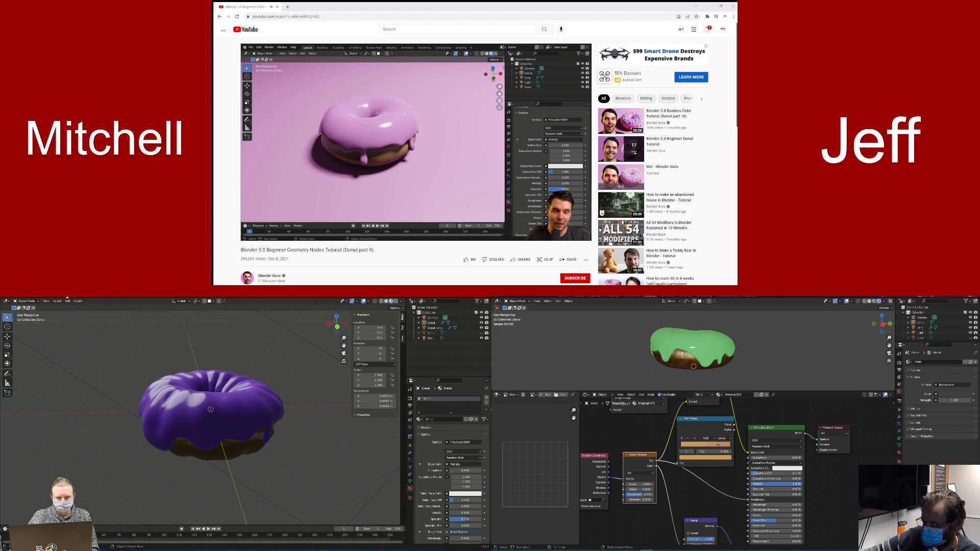
pyautogui.moveTo(137, 365); pyautogui.dragTo(37, 405, button='middle')
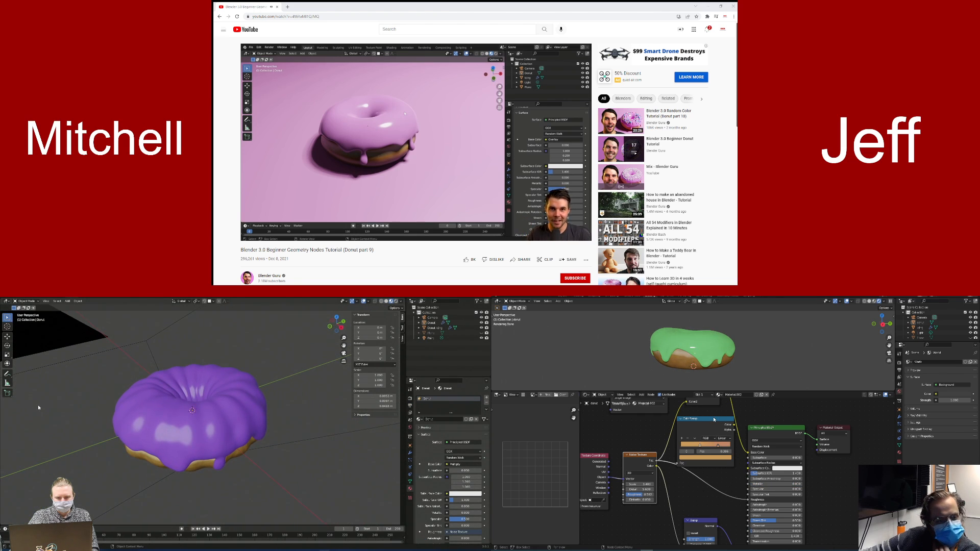
pyautogui.moveTo(140, 388); pyautogui.dragTo(250, 392, button='middle')
pyautogui.moveTo(604, 369); pyautogui.dragTo(585, 365, button='middle')
pyautogui.moveTo(249, 391); pyautogui.dragTo(367, 352, button='middle')
pyautogui.scroll(-5, 271, 384)
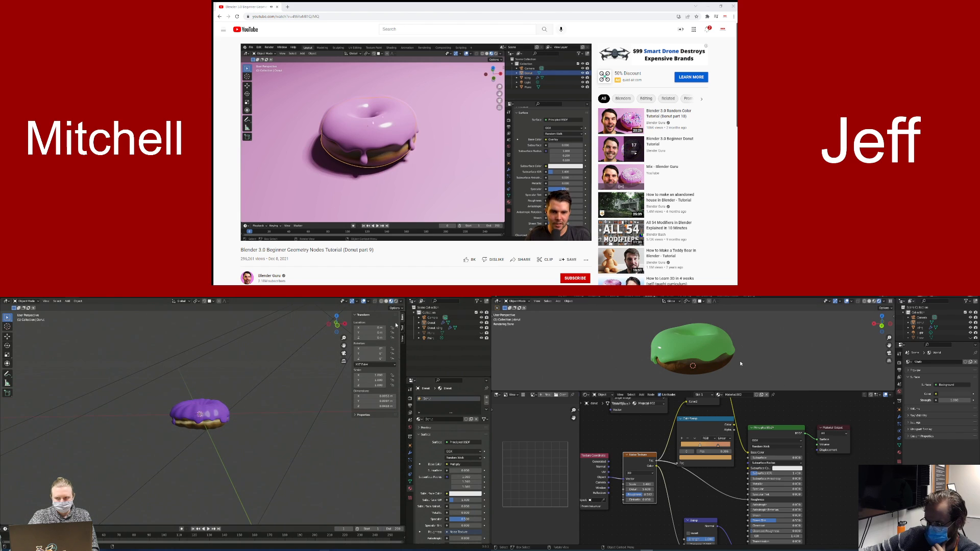
# Select the plain donut's green icing and unhide the ground plane in the fluted donut's scene
pyautogui.click(706, 354)
pyautogui.click(480, 333)
pyautogui.moveTo(262, 389); pyautogui.dragTo(138, 418, button='middle')
pyautogui.moveTo(240, 405); pyautogui.dragTo(182, 405, button='middle')
pyautogui.scroll(3, 234, 394)
pyautogui.scroll(3, 242, 410)
pyautogui.moveTo(154, 369); pyautogui.dragTo(190, 454, button='middle')
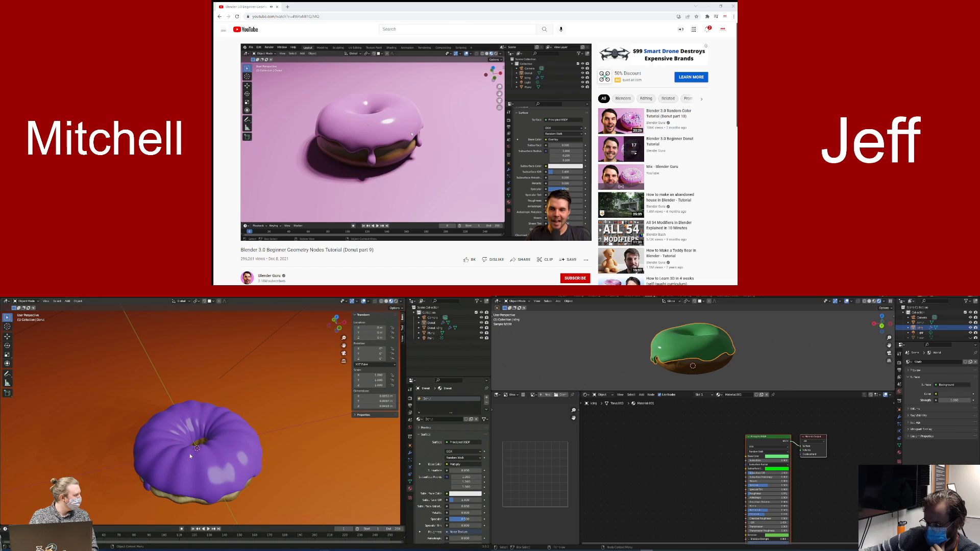
pyautogui.moveTo(697, 453); pyautogui.dragTo(713, 469, button='middle')
pyautogui.moveTo(665, 339); pyautogui.dragTo(693, 362, button='middle')
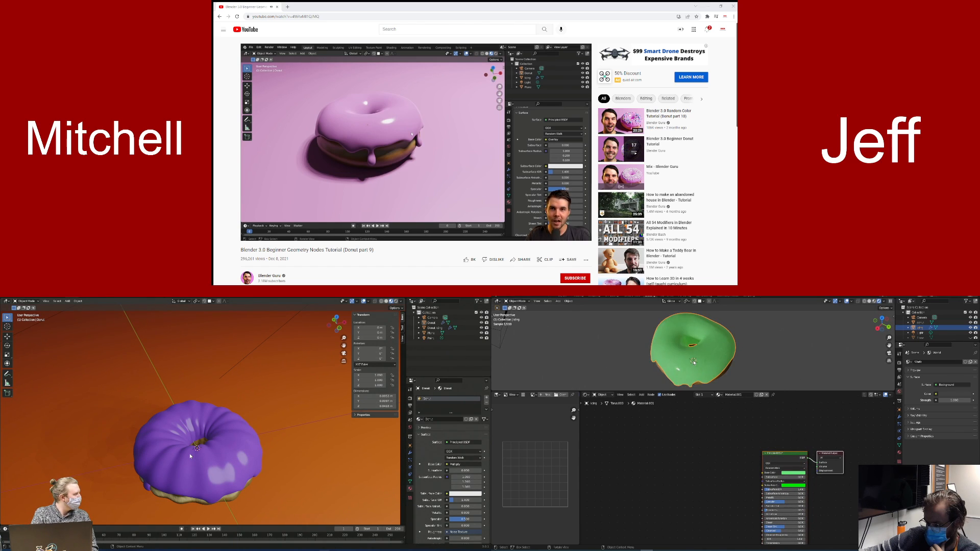
# Set the plain donut's viewport to material preview shading, and switch its file to the Layout workspace
pyautogui.click(873, 301)
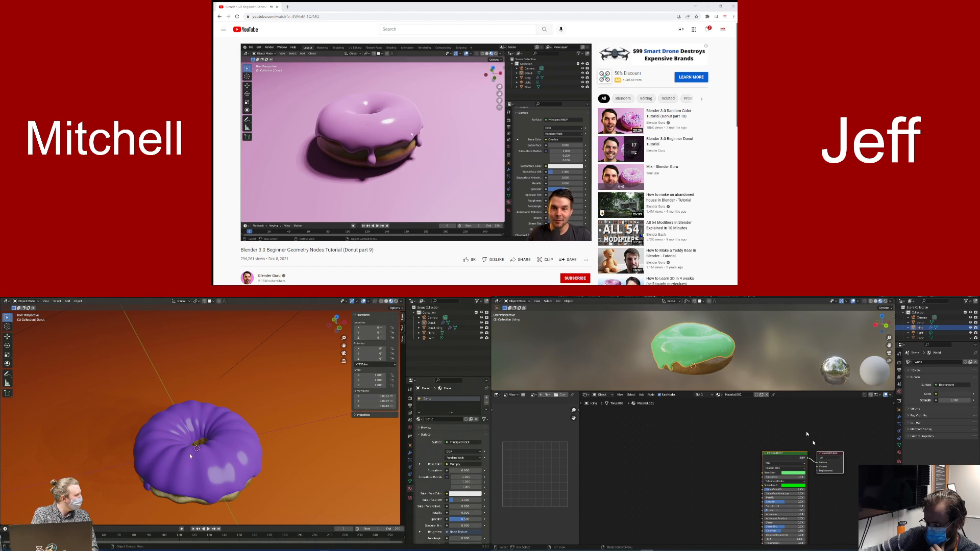
pyautogui.scroll(-2, 690, 340)
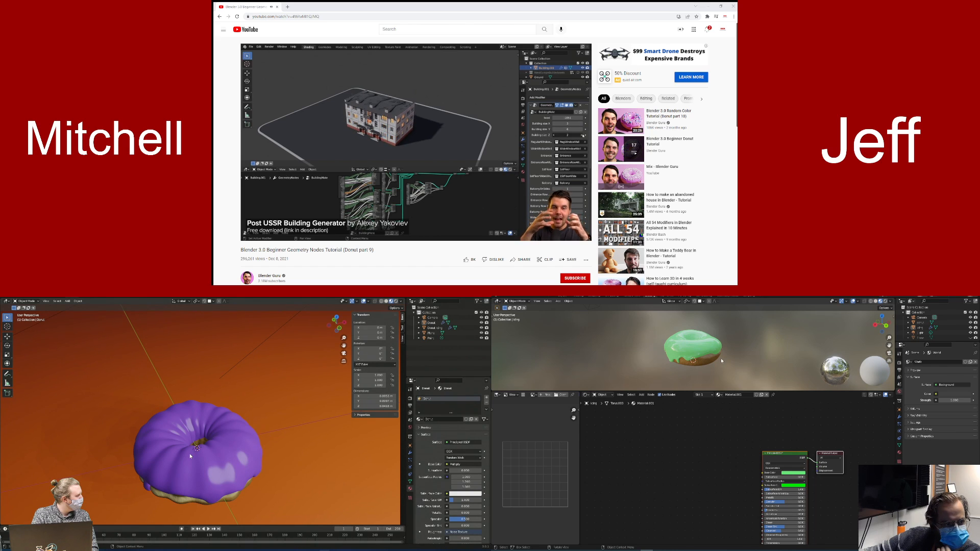
pyautogui.scroll(2, 721, 361)
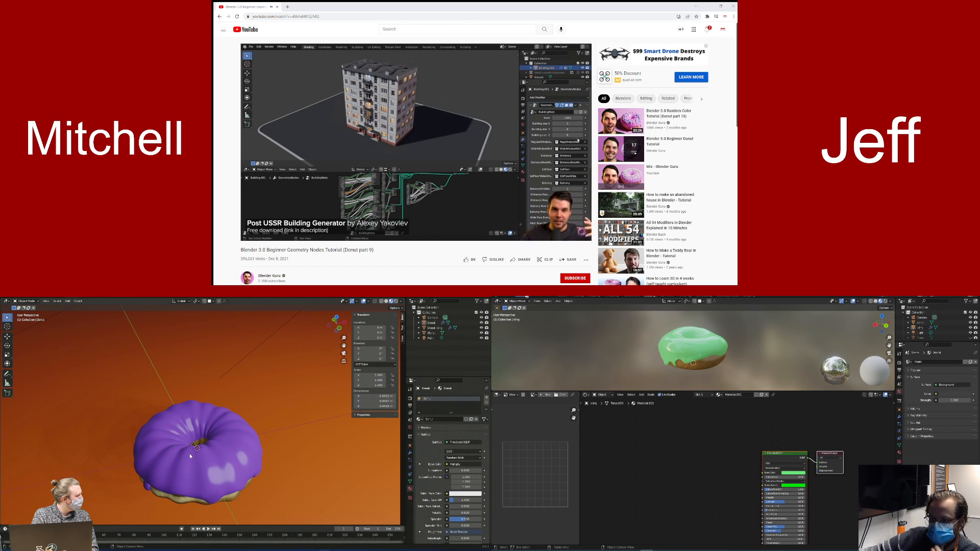
pyautogui.click(563, 296)
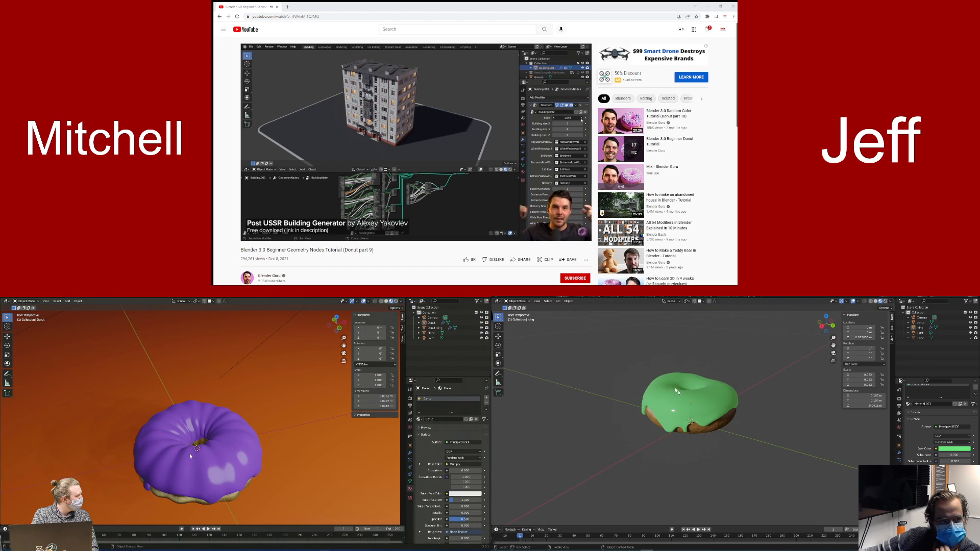
# Examine the rendered green icing and the donut's underside from near and far and from different angles
pyautogui.scroll(5, 704, 417)
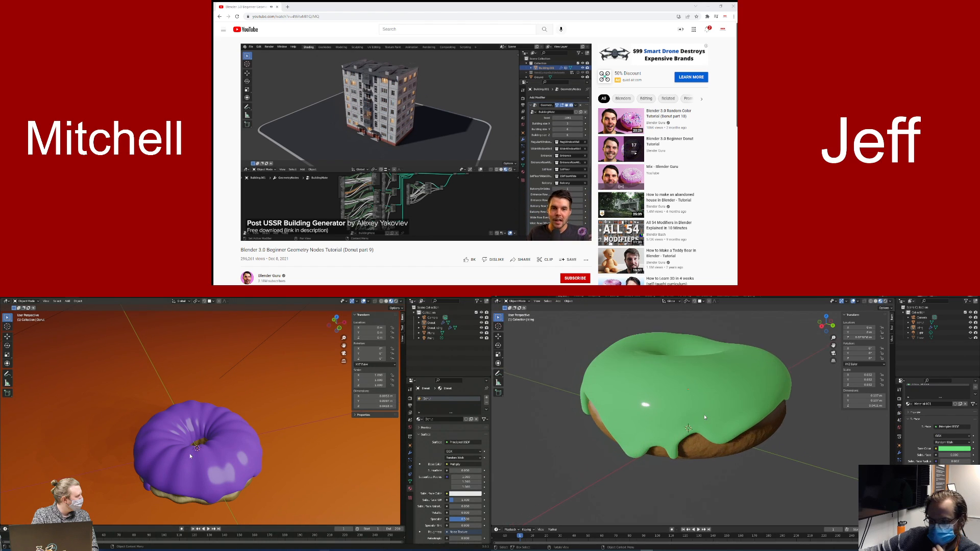
pyautogui.scroll(-8, 755, 417)
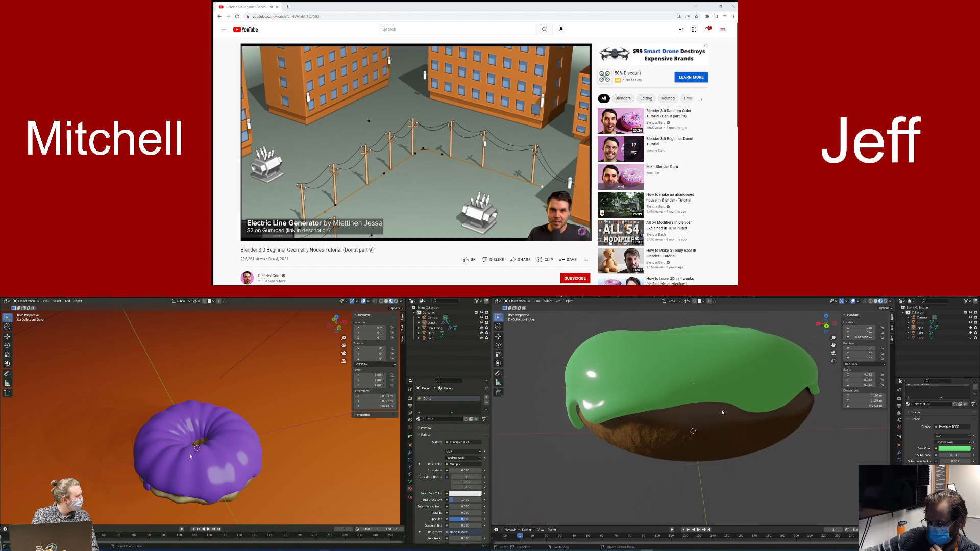
pyautogui.moveTo(767, 409); pyautogui.dragTo(721, 419, button='middle')
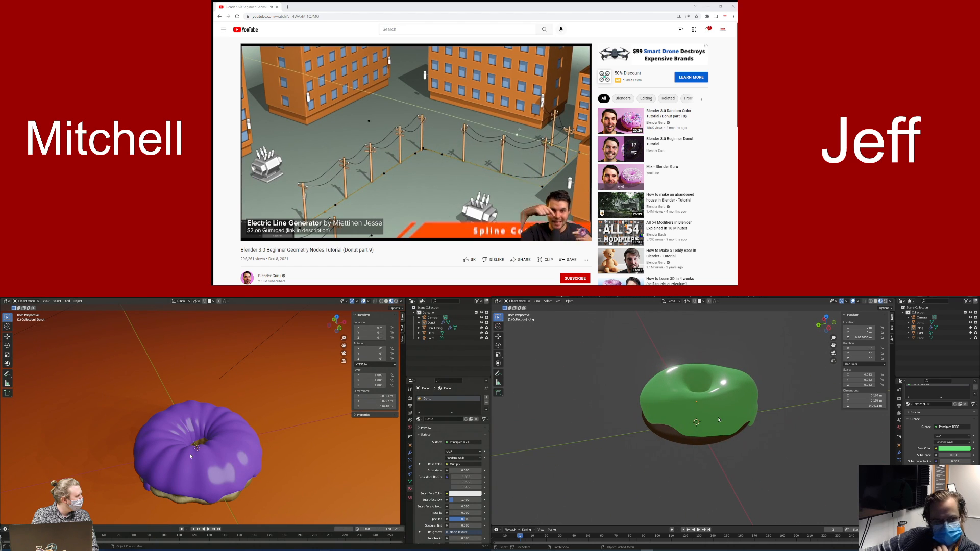
pyautogui.scroll(2, 717, 421)
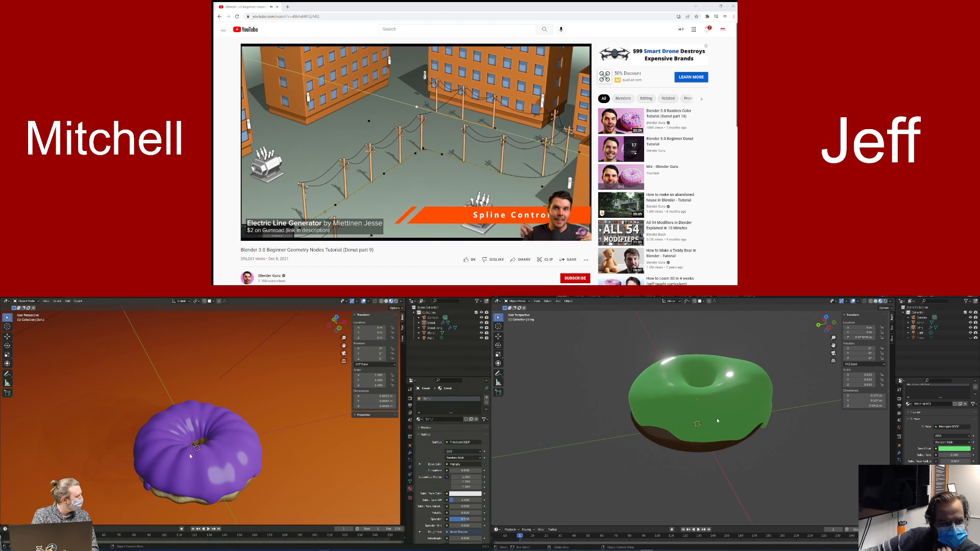
pyautogui.scroll(1, 718, 421)
pyautogui.scroll(-3, 718, 421)
pyautogui.scroll(5, 718, 420)
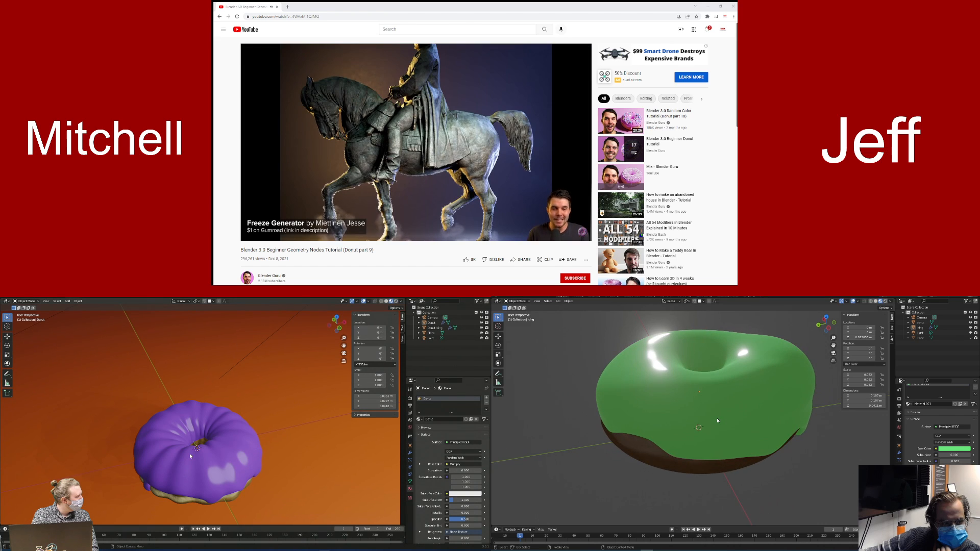
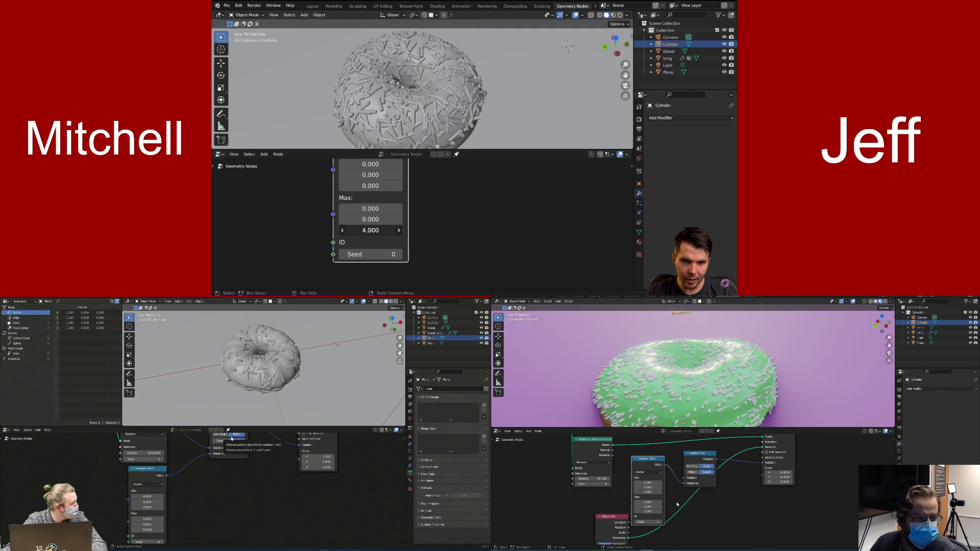
# Try different Max Z values on the Random Value nodes of the grey tutorial donut, up to 334.3, and the green donut
pyautogui.moveTo(370, 230); pyautogui.dragTo(612, 230)
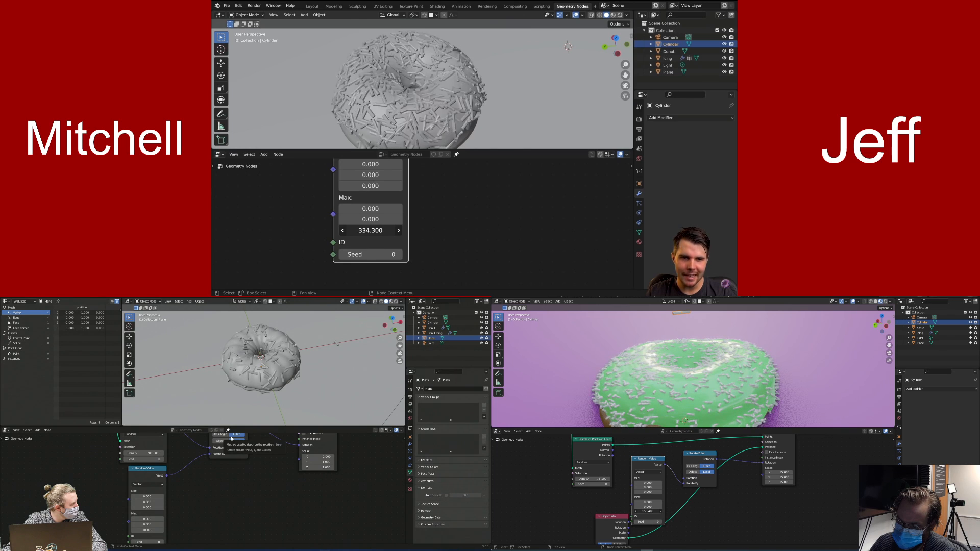
pyautogui.moveTo(370, 230)
pyautogui.mouseDown()
pyautogui.moveTo(411, 230)
pyautogui.moveTo(370, 230)
pyautogui.mouseUp()
pyautogui.click(154, 530)
pyautogui.moveTo(648, 511); pyautogui.dragTo(633, 511)
pyautogui.moveTo(464, 206); pyautogui.dragTo(412, 249, button='middle')
pyautogui.scroll(-1, 354, 209)
pyautogui.scroll(-1, 353, 209)
pyautogui.moveTo(633, 510); pyautogui.dragTo(625, 511)
pyautogui.moveTo(398, 176); pyautogui.dragTo(382, 220, button='middle')
# Cut the Random Value link to try a fixed Rotate By Z angle, and reconnect it, while varying the green donut's Max Z
pyautogui.keyDown('ctrl'); pyautogui.moveTo(381, 218); pyautogui.dragTo(372, 195, button='right'); pyautogui.keyUp('ctrl')
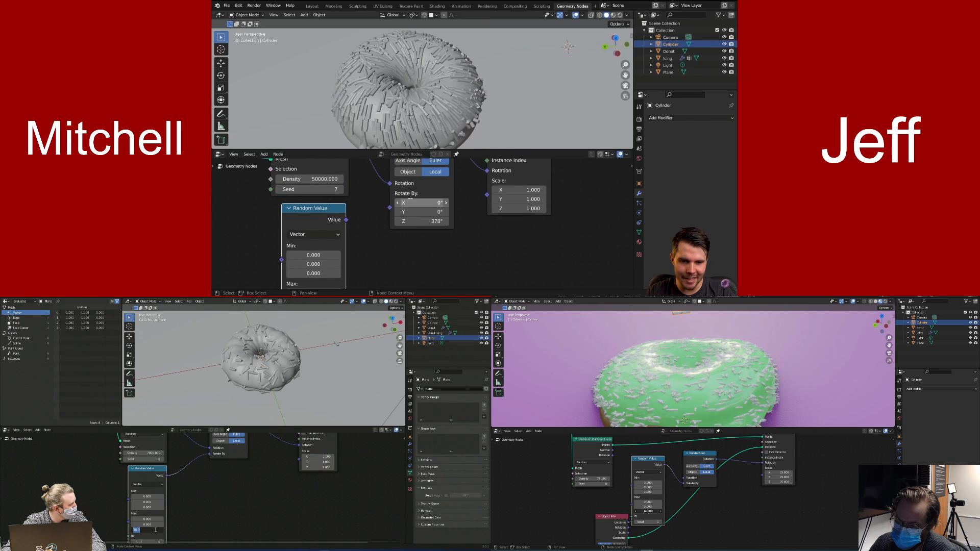
pyautogui.moveTo(625, 510); pyautogui.dragTo(620, 510)
pyautogui.moveTo(430, 221); pyautogui.dragTo(373, 210)
pyautogui.moveTo(620, 511); pyautogui.dragTo(615, 511)
pyautogui.moveTo(373, 211); pyautogui.dragTo(390, 207)
# Replace the Max Z value of the Random Value node in the fluted donut's sprinkle setup
pyautogui.moveTo(372, 248); pyautogui.dragTo(418, 197, button='middle')
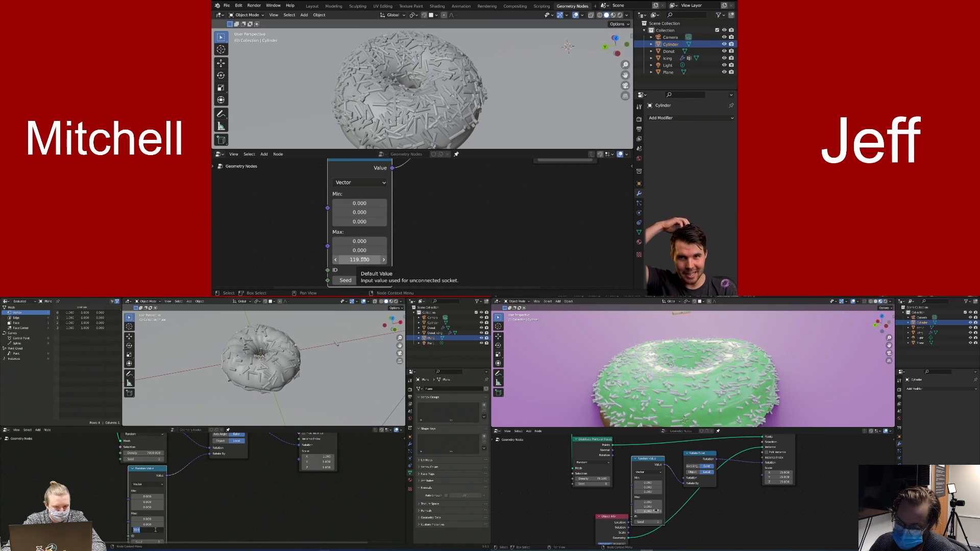
pyautogui.press('BackSpace')
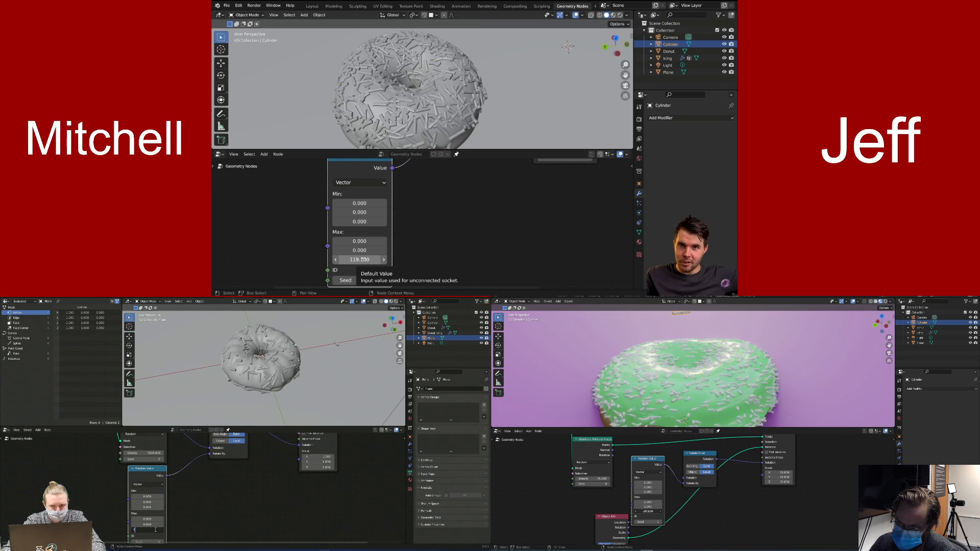
pyautogui.scroll(-2, 386, 255)
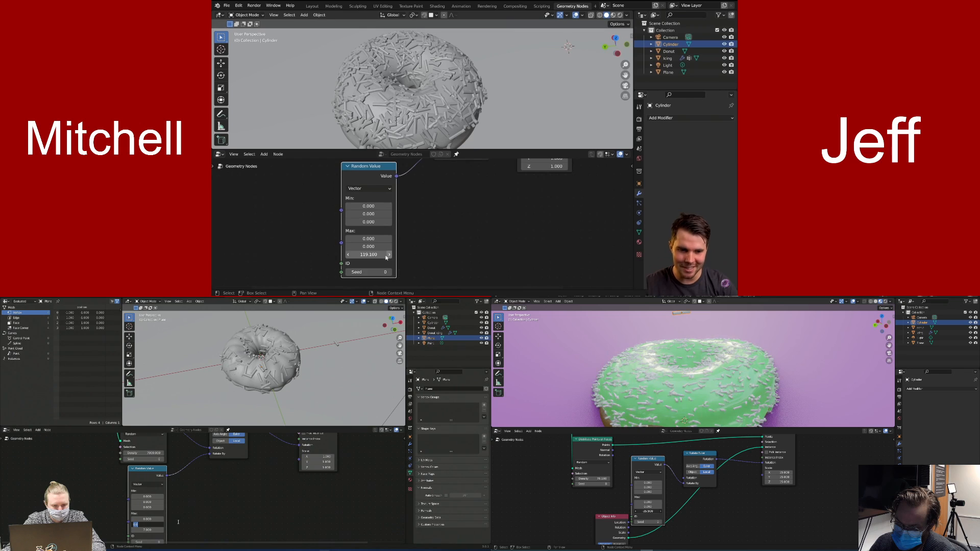
# Set the Random Value node's Max Z to pi for the sprinkle rotation on the grey tutorial donut
pyautogui.scroll(4, 437, 209)
pyautogui.moveTo(386, 255); pyautogui.dragTo(432, 230, button='middle')
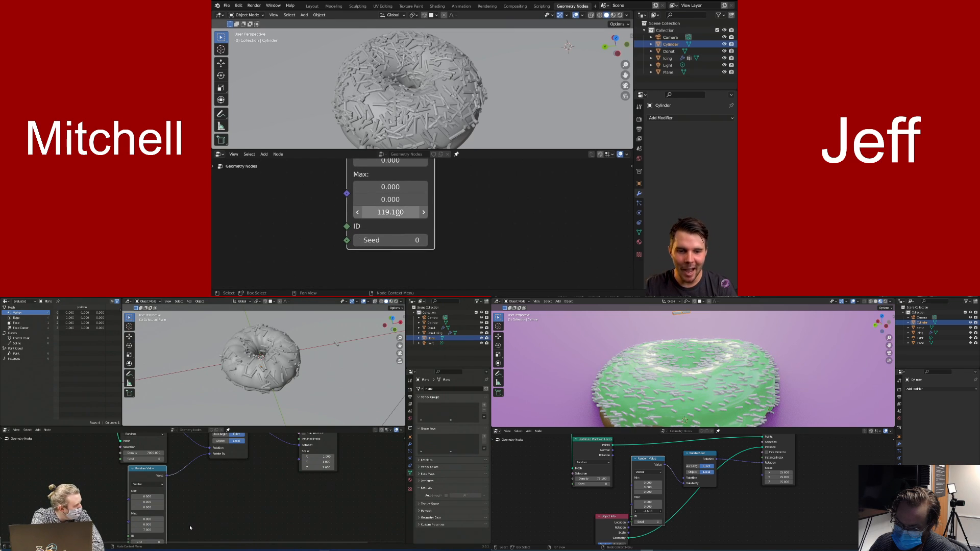
pyautogui.scroll(1, 469, 221)
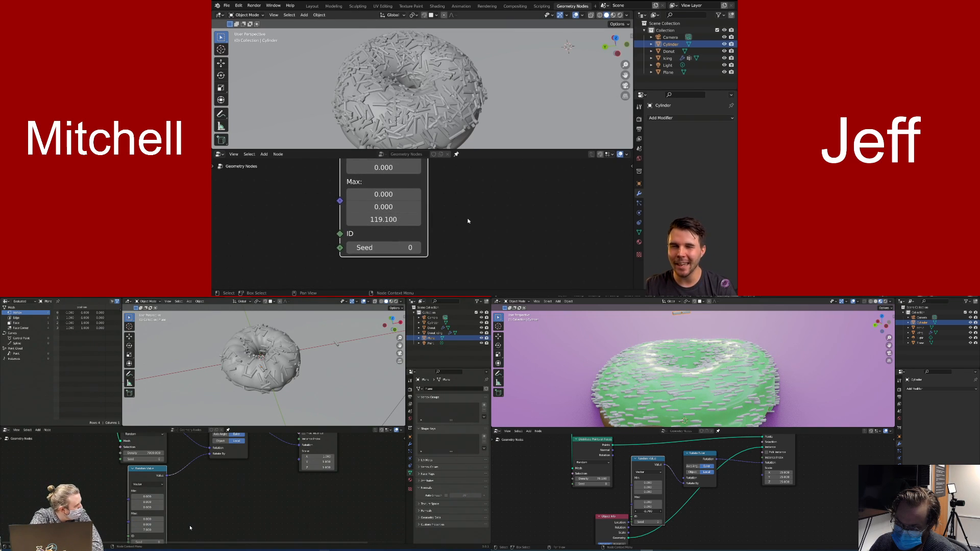
pyautogui.doubleClick(384, 219)
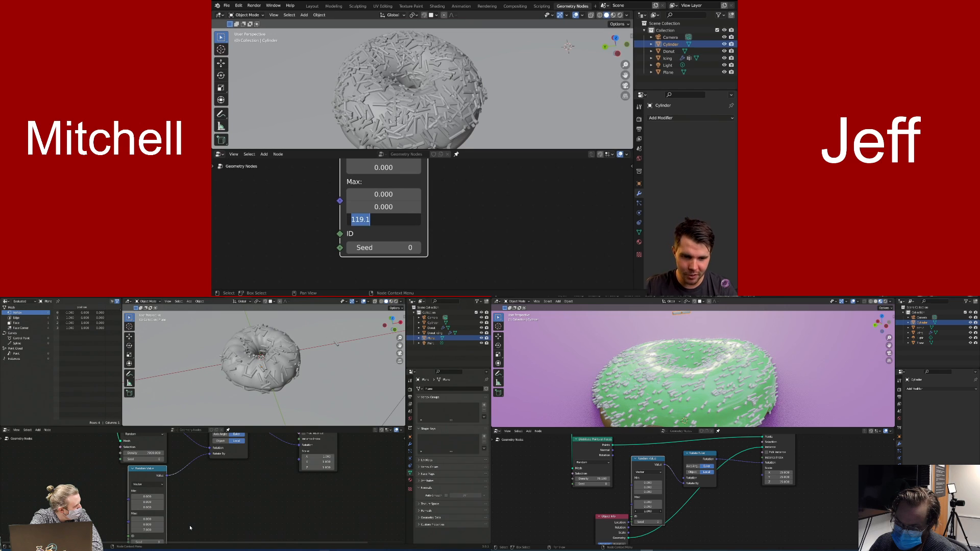
pyautogui.write('pi')
pyautogui.press('Return')
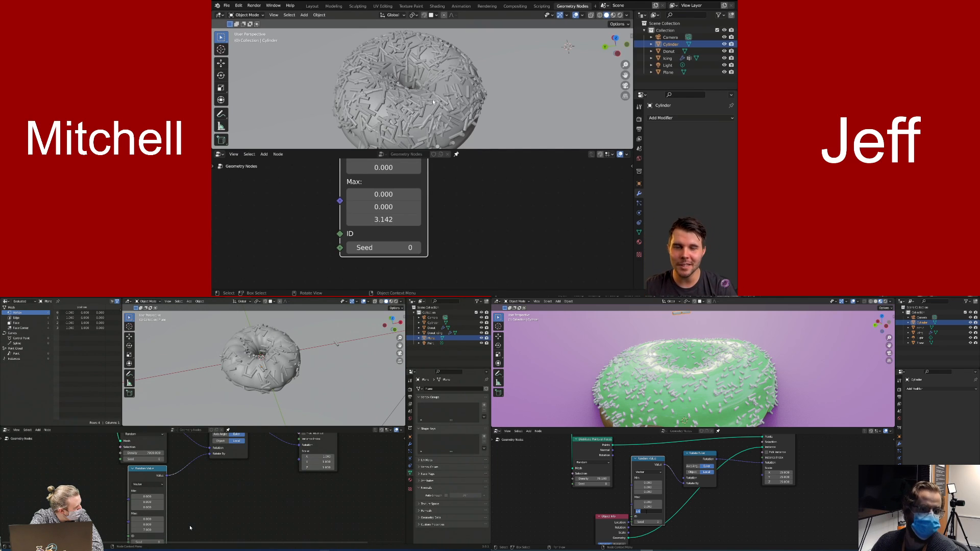
pyautogui.scroll(2, 433, 183)
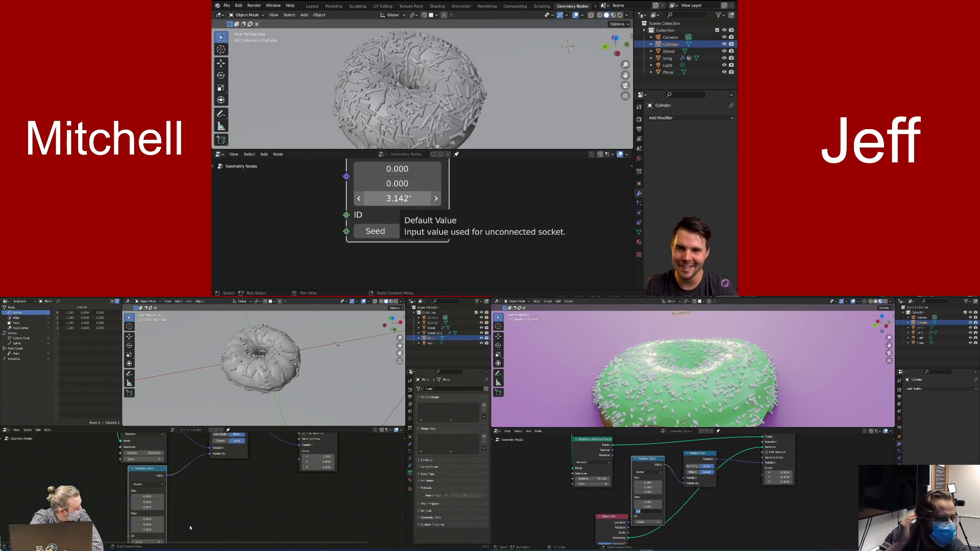
# Set the Random Value node's Max Z to tau so the tutorial donut's sprinkles rotate through a full turn
pyautogui.click(397, 198)
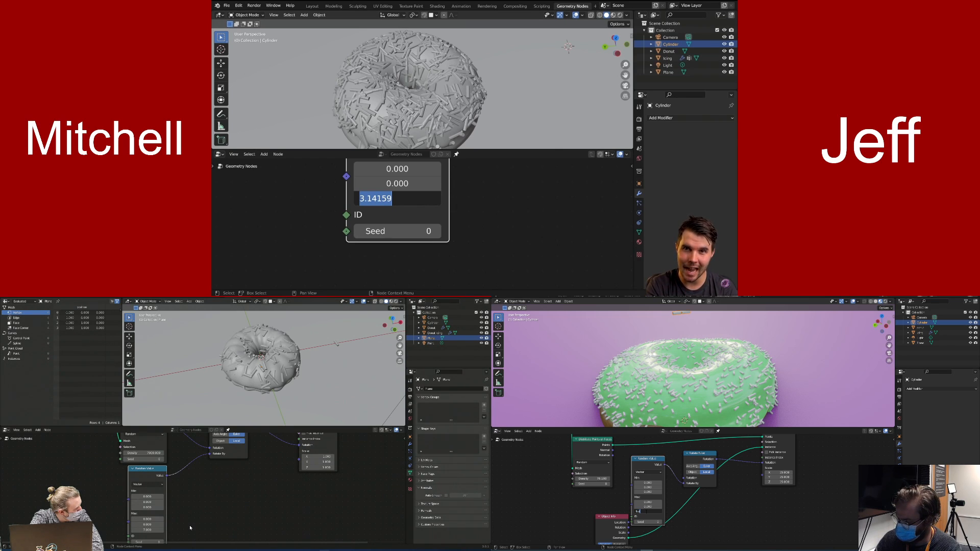
pyautogui.write('tau')
pyautogui.press('Return')
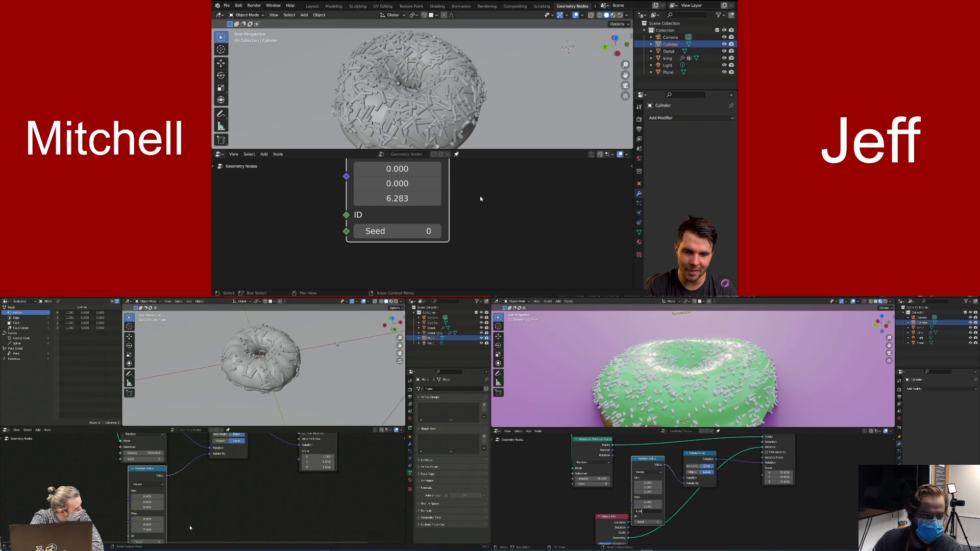
pyautogui.moveTo(463, 200); pyautogui.dragTo(452, 210, button='middle')
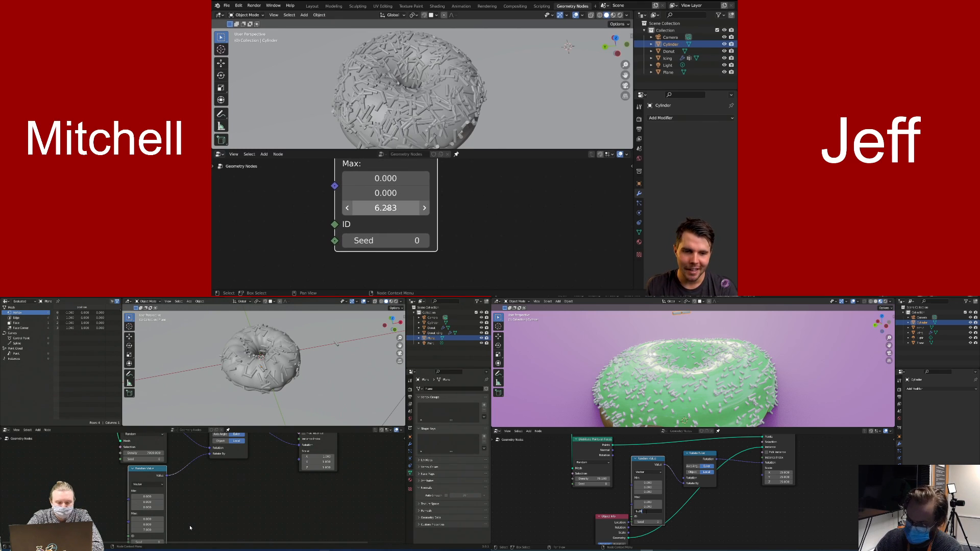
pyautogui.scroll(-1, 446, 236)
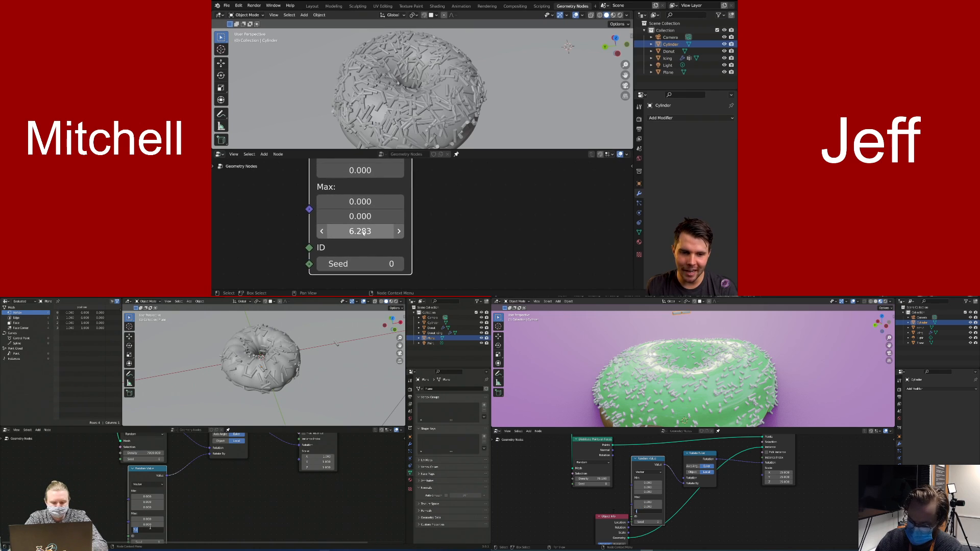
# Try a much larger Max Z of about 76 in the Random Value node for the tutorial donut's sprinkles
pyautogui.scroll(-3, 446, 237)
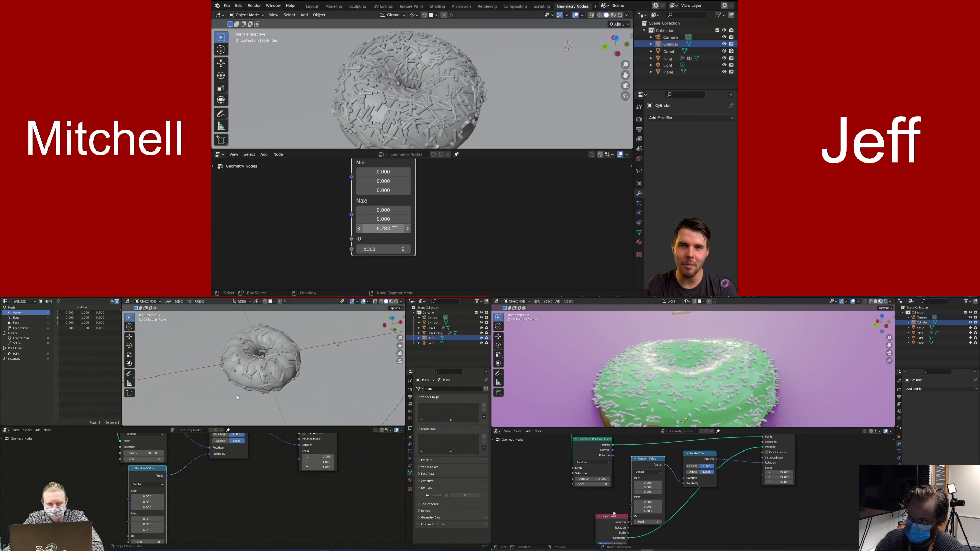
pyautogui.moveTo(422, 224); pyautogui.dragTo(382, 257, button='middle')
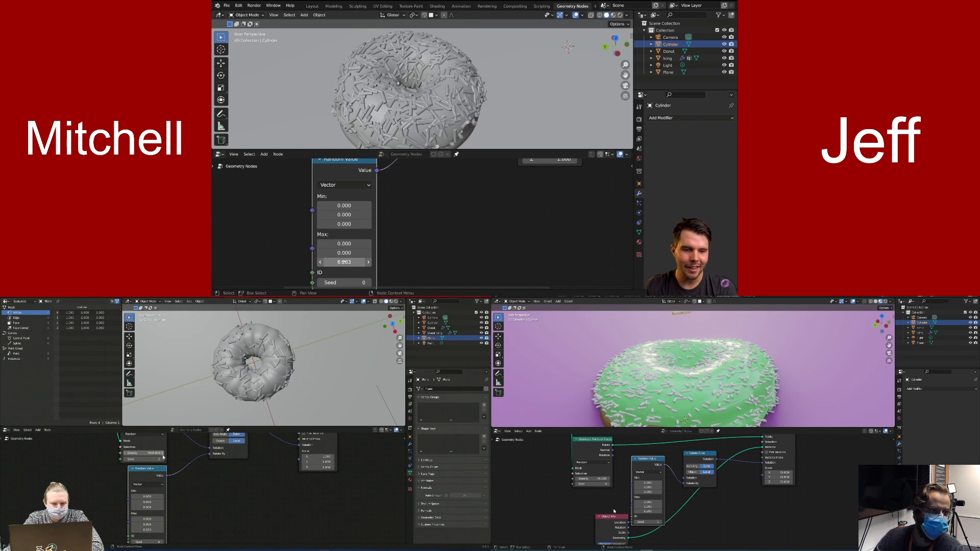
pyautogui.moveTo(350, 262); pyautogui.dragTo(421, 262)
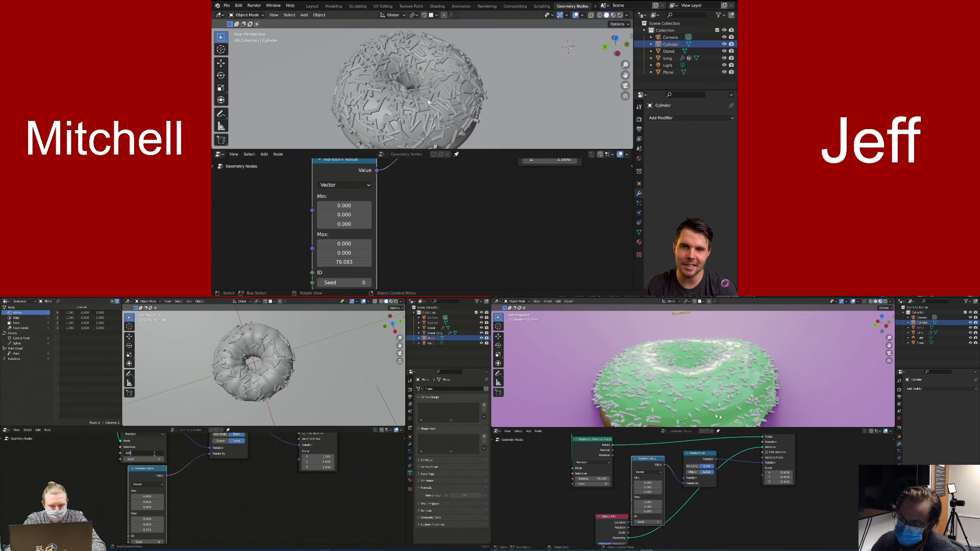
pyautogui.moveTo(414, 187); pyautogui.dragTo(450, 153, button='middle')
# Set the Random Value node's Max Z back to tau for the tutorial donut's sprinkle rotation
pyautogui.click(382, 228)
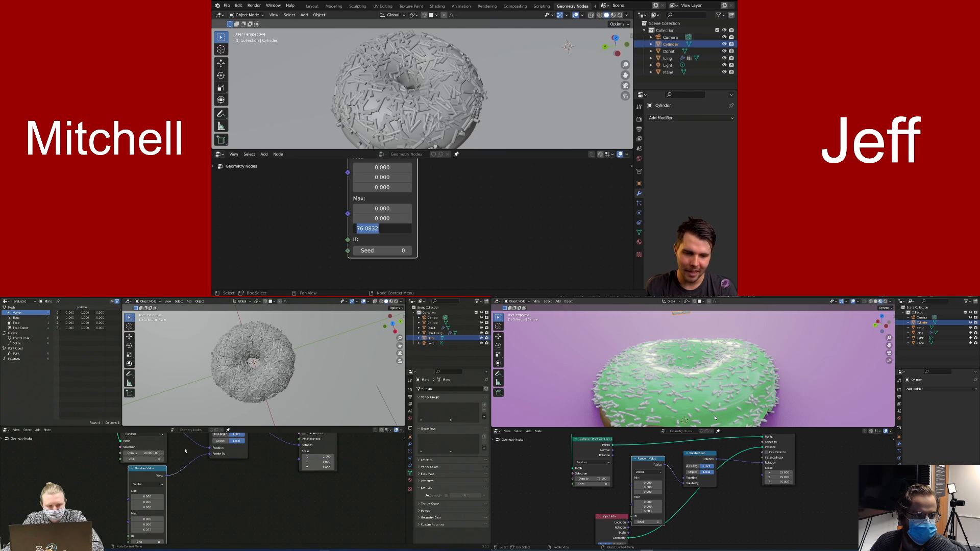
pyautogui.write('ta')
pyautogui.press('Return')
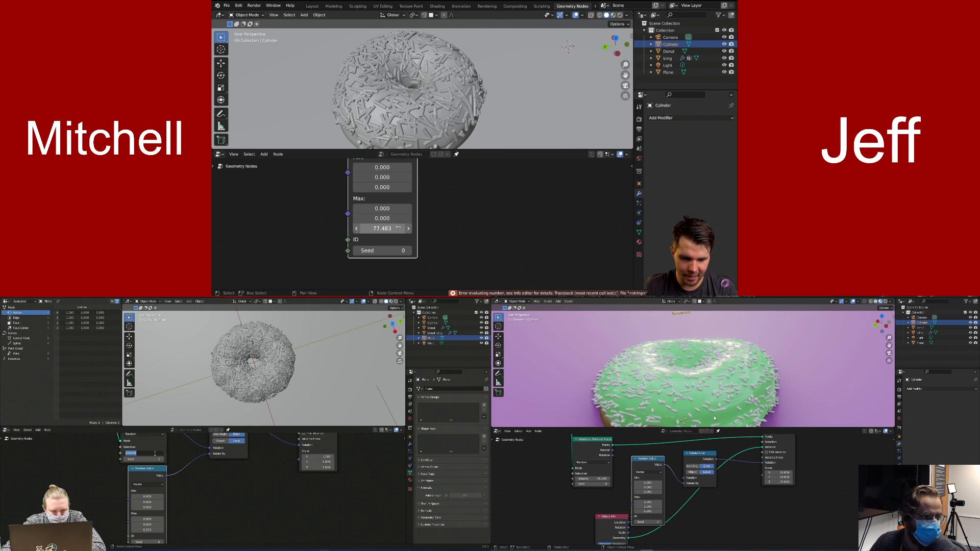
pyautogui.click(382, 228)
pyautogui.write('ta')
pyautogui.press('Return')
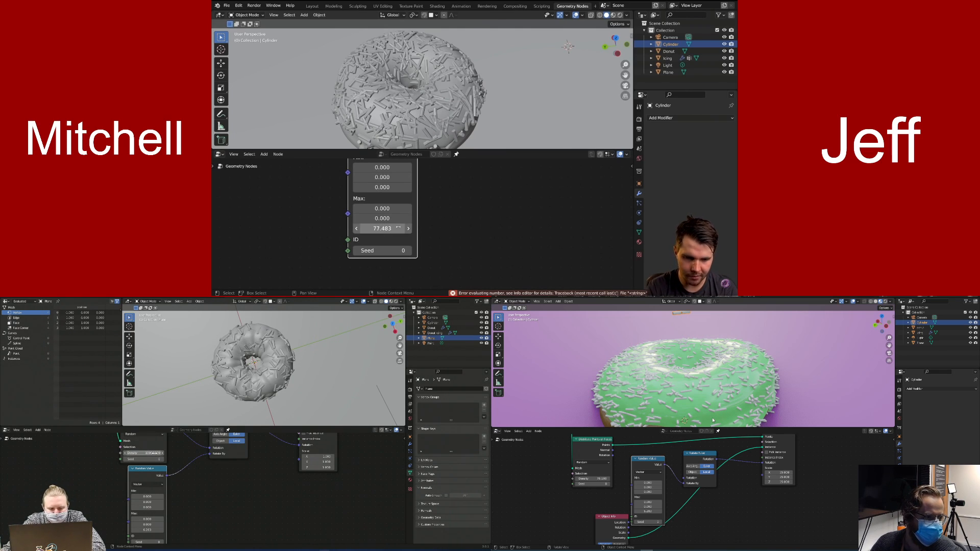
pyautogui.click(382, 228)
pyautogui.write('tau')
pyautogui.press('Return')
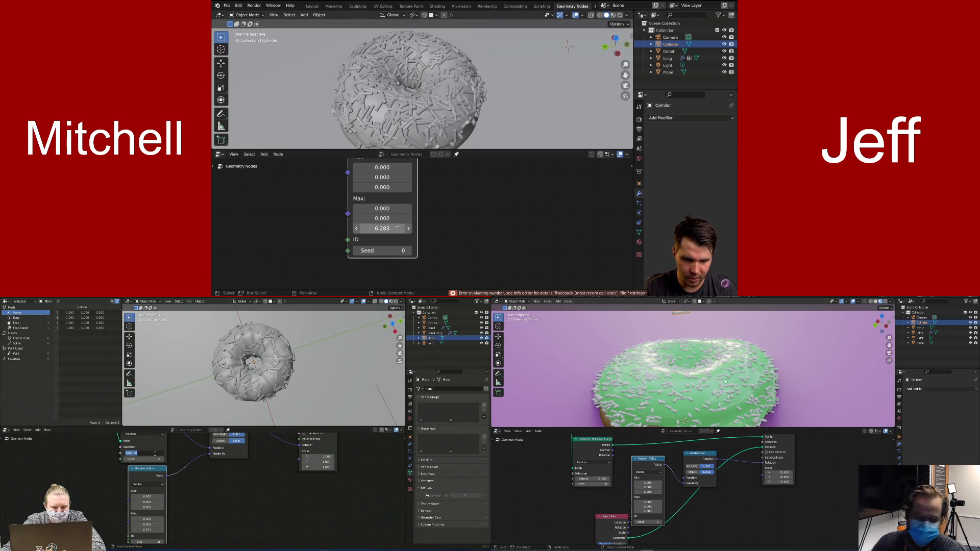
# Deselect the sprinkle cylinder and examine from low side angles how the sprinkles are spread over the tutorial donut
pyautogui.moveTo(434, 123); pyautogui.dragTo(498, 87, button='middle')
pyautogui.click(490, 89)
pyautogui.scroll(-2, 498, 87)
pyautogui.moveTo(446, 175); pyautogui.dragTo(400, 258, button='middle')
pyautogui.scroll(-4, 398, 239)
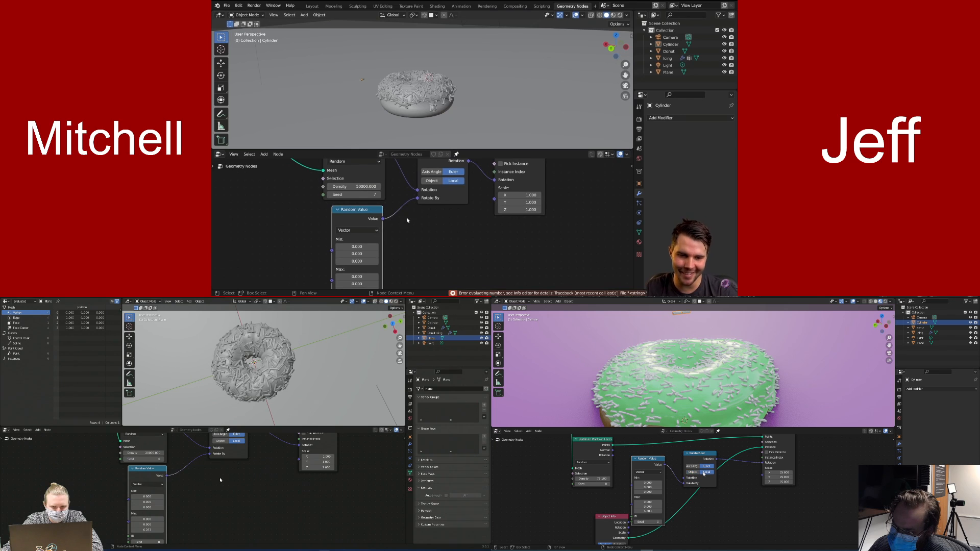
pyautogui.moveTo(407, 219); pyautogui.dragTo(406, 234, button='middle')
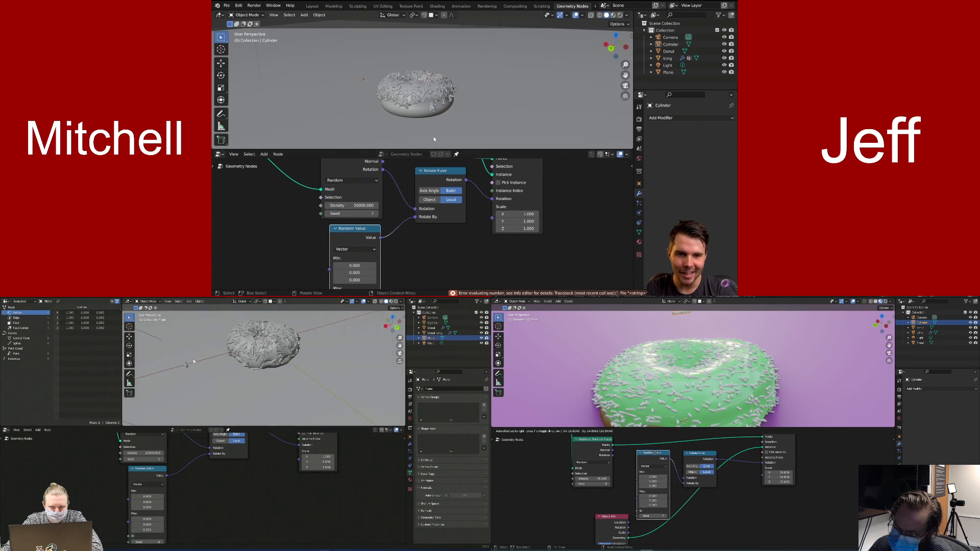
pyautogui.moveTo(477, 134); pyautogui.dragTo(416, 108, button='middle')
pyautogui.scroll(4, 492, 113)
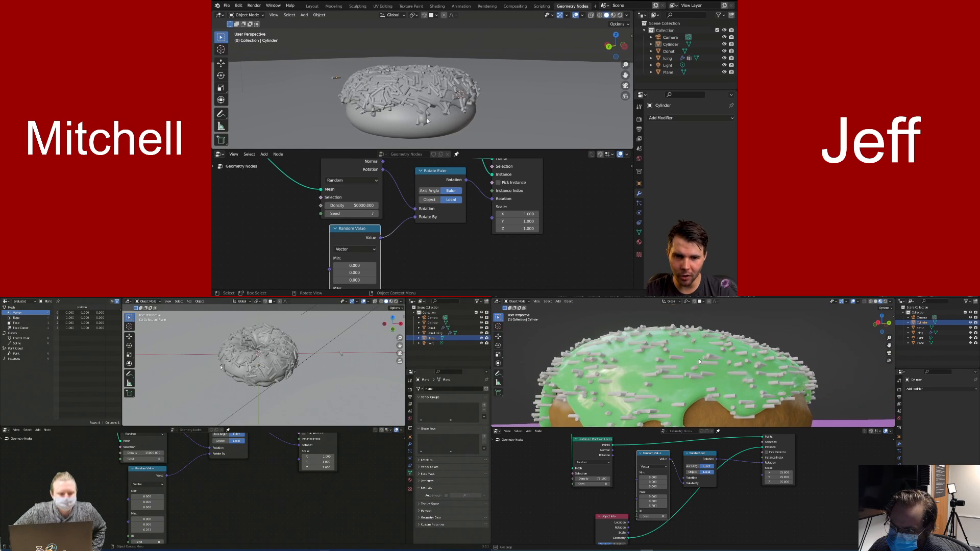
# Hide the objects along the lower edge of the tutorial donut one after another, and reveal them again
pyautogui.click(411, 133)
pyautogui.press('h')
pyautogui.click(411, 132)
pyautogui.press('h')
pyautogui.moveTo(411, 133); pyautogui.dragTo(462, 88, button='middle')
pyautogui.hotkey('alt', 'h')
# Select the tutorial donut's icing and switch it to Weight Paint mode, passing through Edit Mode and Sculpt Mode
pyautogui.click(471, 95)
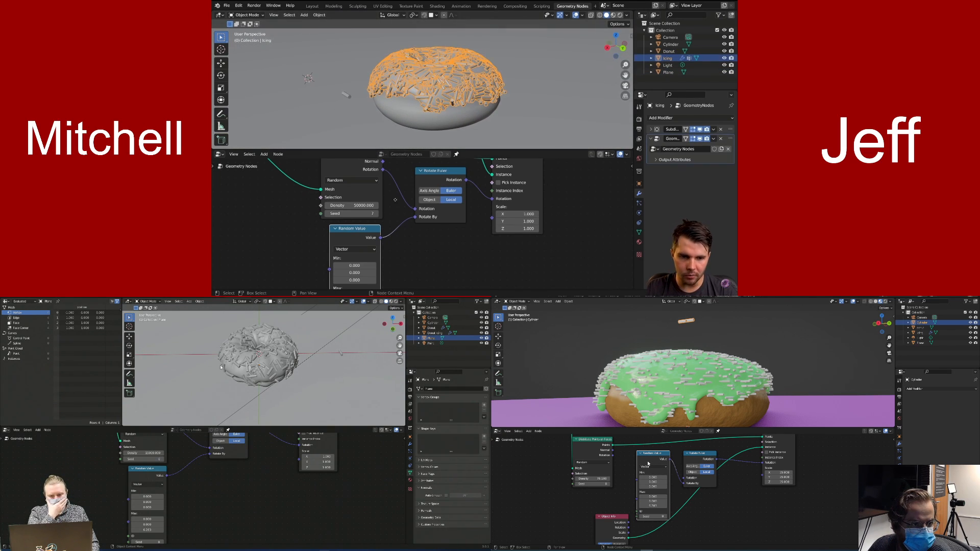
pyautogui.moveTo(347, 175); pyautogui.dragTo(468, 201, button='middle')
pyautogui.scroll(-1, 468, 201)
pyautogui.hotkey('alt', 'a')
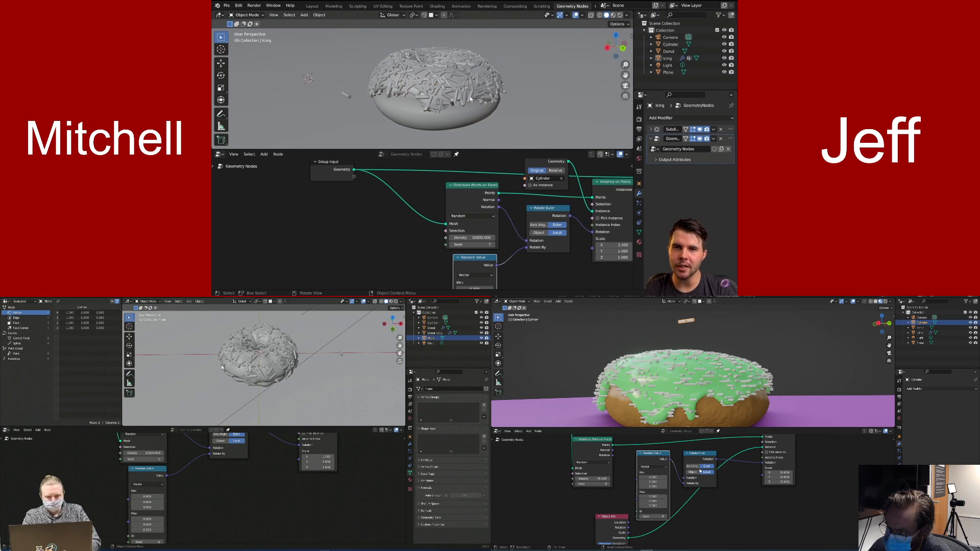
pyautogui.moveTo(471, 99)
pyautogui.mouseDown(button='middle')
pyautogui.moveTo(467, 106)
pyautogui.moveTo(464, 89)
pyautogui.mouseUp(button='middle')
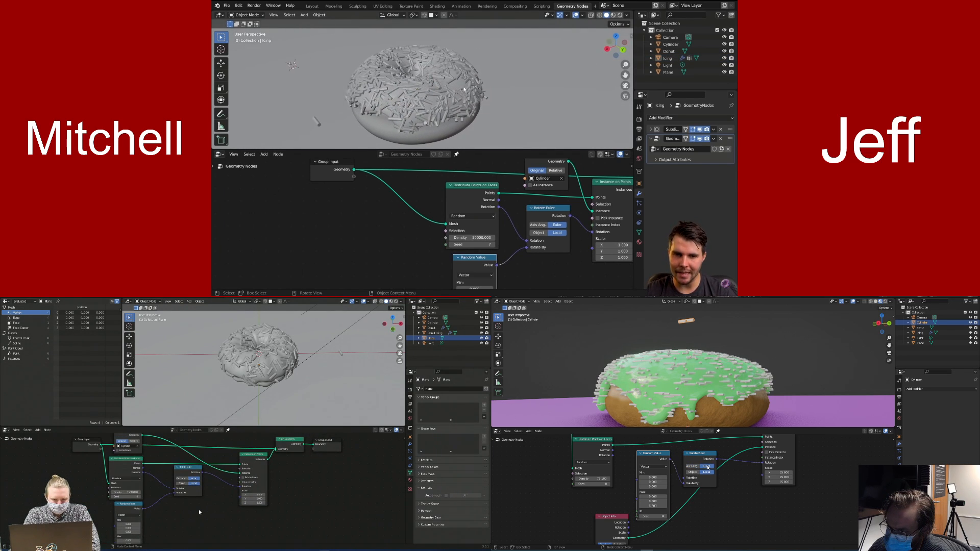
pyautogui.click(464, 90)
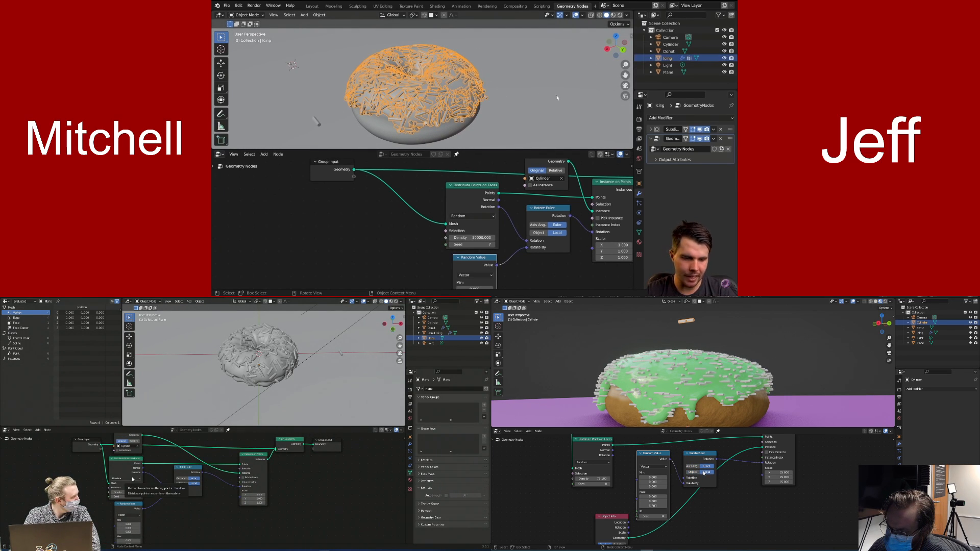
pyautogui.hotkey('ctrl', 'Tab')
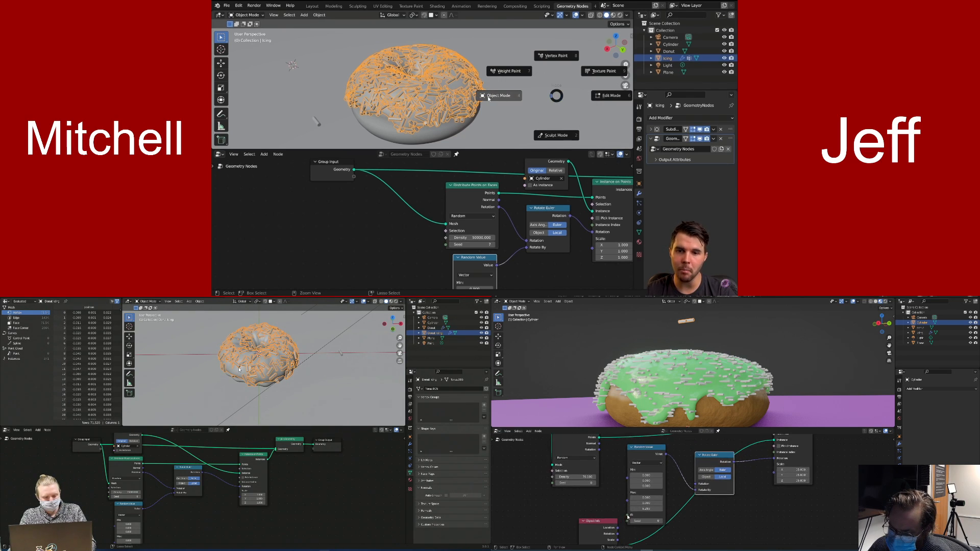
pyautogui.click(610, 97)
pyautogui.hotkey('ctrl', 'Tab')
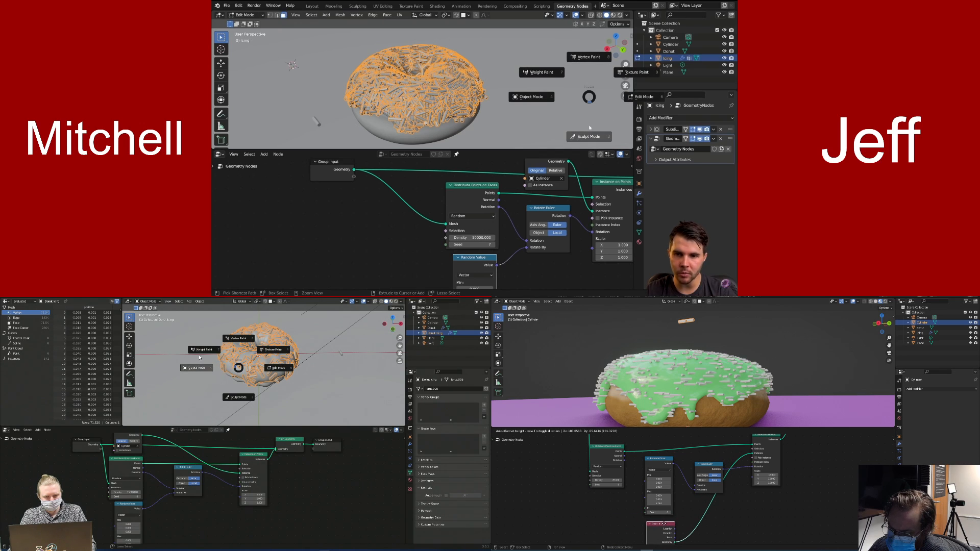
pyautogui.click(588, 135)
pyautogui.hotkey('ctrl', 'Tab')
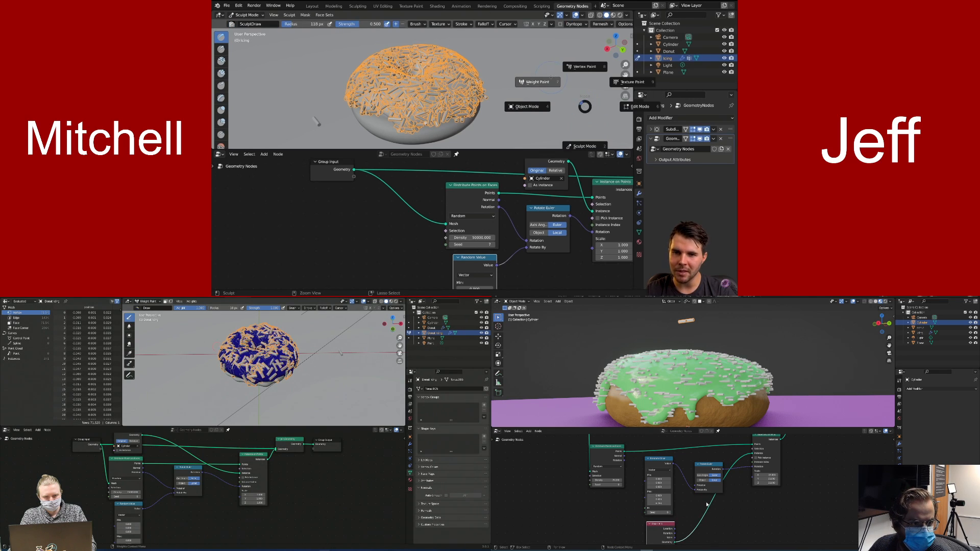
pyautogui.click(538, 82)
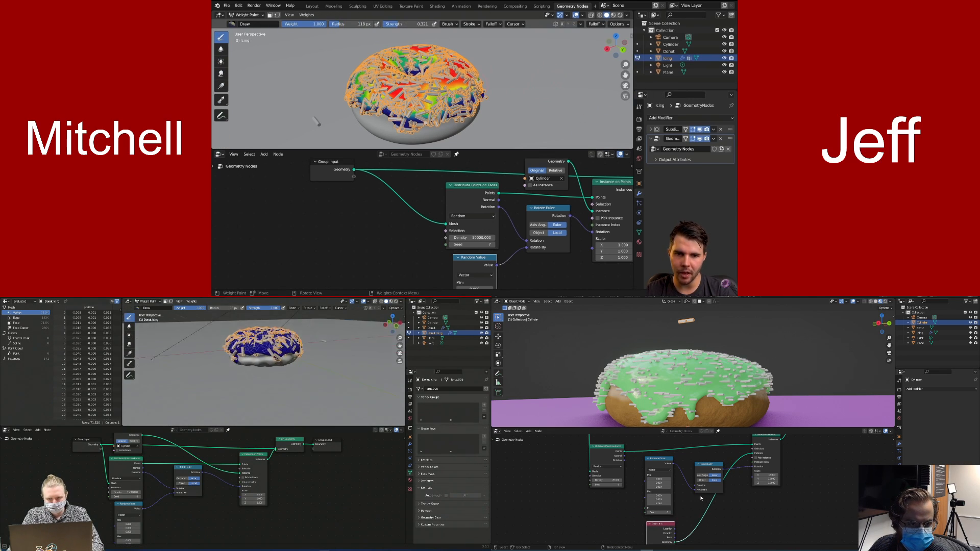
# Add a vertex group to the tutorial icing's mesh data and rewind the tutorial video slightly
pyautogui.click(639, 233)
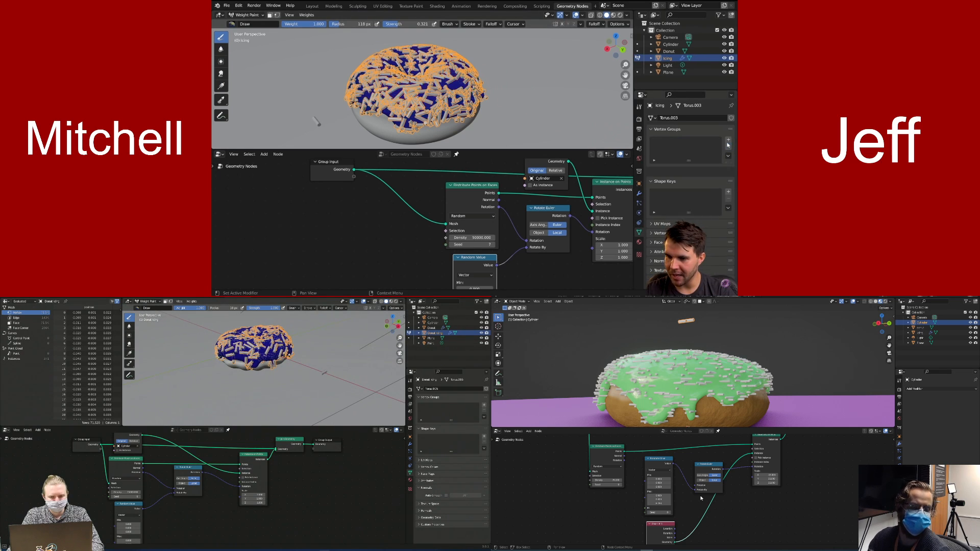
pyautogui.click(728, 139)
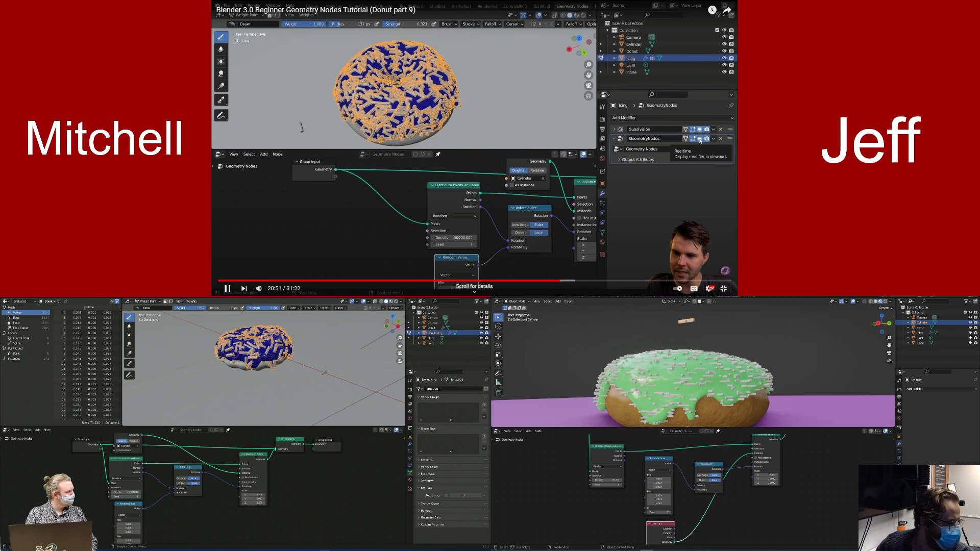
pyautogui.click(550, 281)
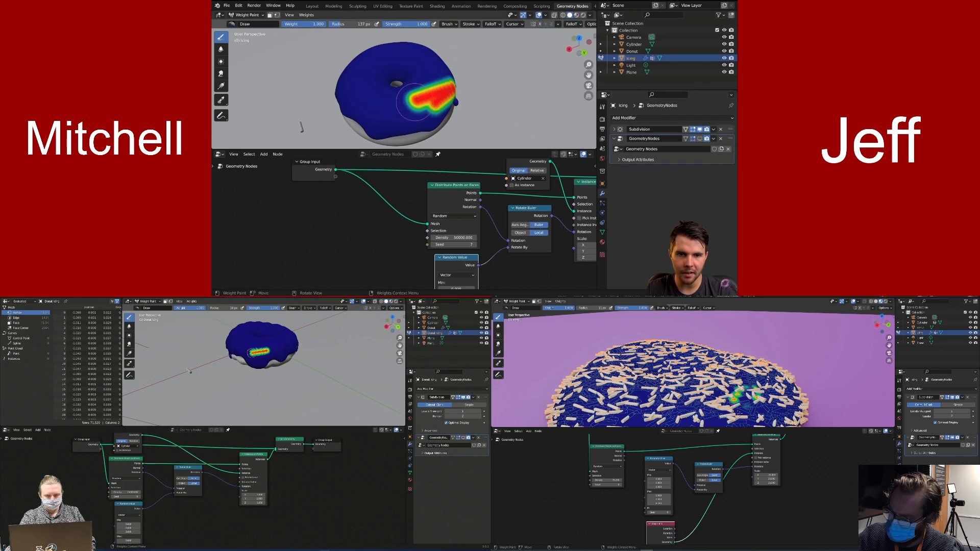
# Undo the test weight strokes on the fluted donut and hide its Geometry Nodes modifier's result in the viewport
pyautogui.hotkey('ctrl', 'z')
pyautogui.hotkey('ctrl', 'z')
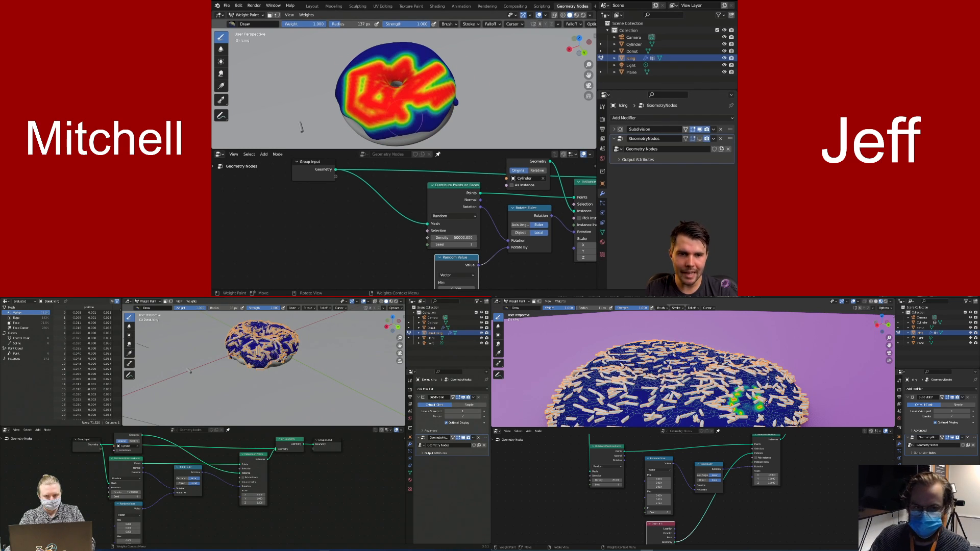
pyautogui.click(463, 437)
pyautogui.scroll(2, 281, 362)
pyautogui.scroll(2, 388, 83)
pyautogui.scroll(1, 280, 362)
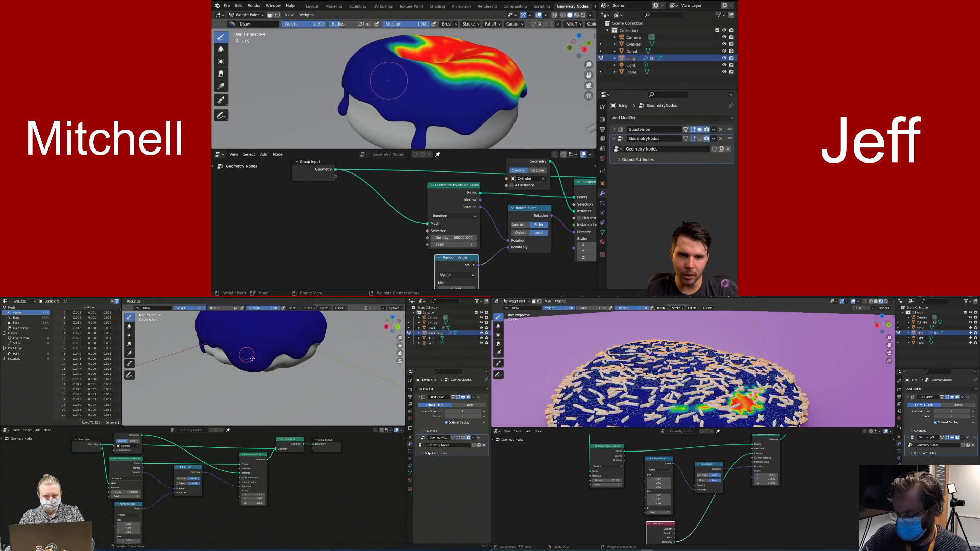
# Enlarge the weight brush on the fluted donut and start painting weight on its icing
pyautogui.scroll(3, 398, 92)
pyautogui.scroll(-2, 250, 359)
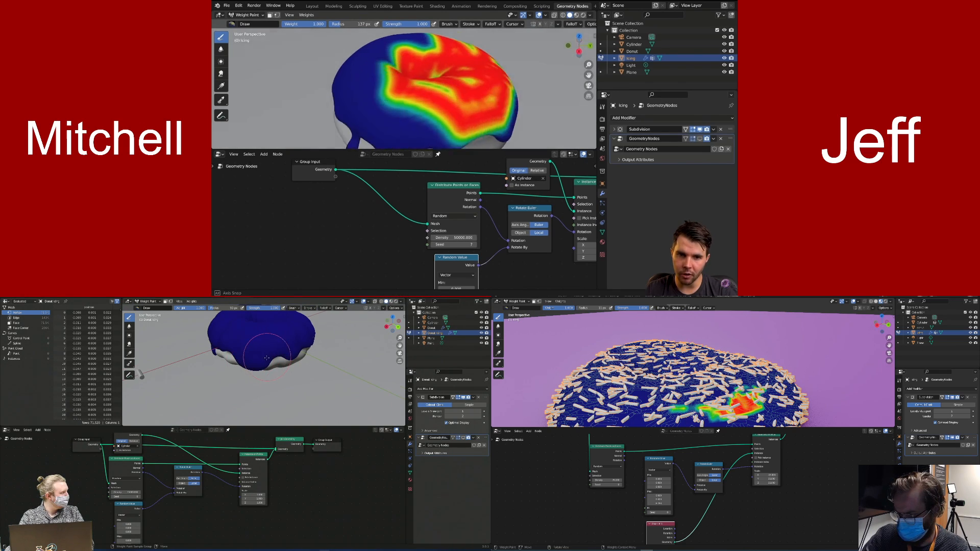
pyautogui.scroll(-2, 248, 390)
pyautogui.moveTo(413, 58); pyautogui.dragTo(388, 67, button='middle')
pyautogui.click(247, 367)
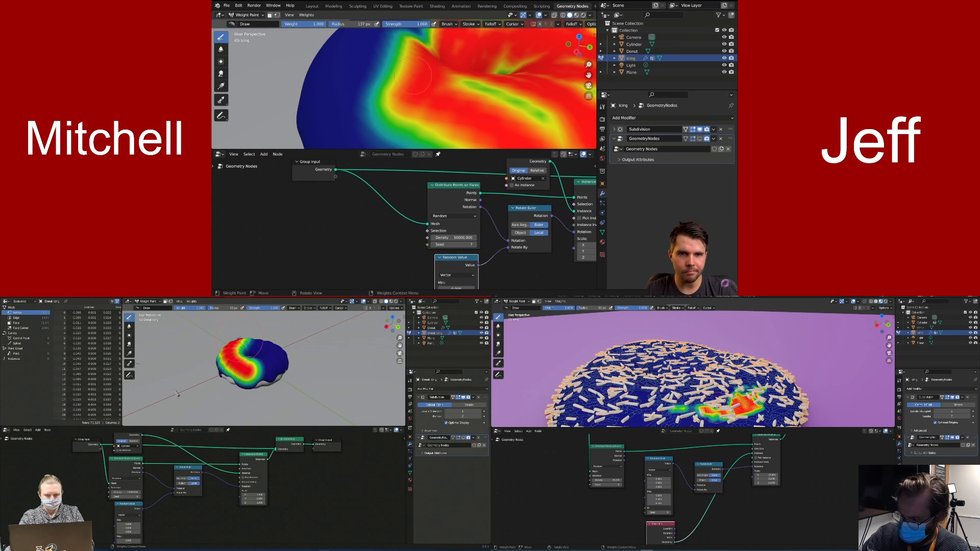
# Paint full weight over the top of the fluted donut's icing and in a ring on the green donut's icing
pyautogui.moveTo(258, 344); pyautogui.dragTo(277, 356)
pyautogui.moveTo(734, 372); pyautogui.dragTo(687, 367)
pyautogui.moveTo(277, 356); pyautogui.dragTo(268, 372)
pyautogui.moveTo(688, 366); pyautogui.dragTo(642, 390)
pyautogui.moveTo(268, 372); pyautogui.dragTo(255, 368)
pyautogui.moveTo(642, 391)
pyautogui.mouseDown()
pyautogui.moveTo(698, 404)
pyautogui.moveTo(663, 384)
pyautogui.mouseUp()
pyautogui.scroll(-4, 425, 74)
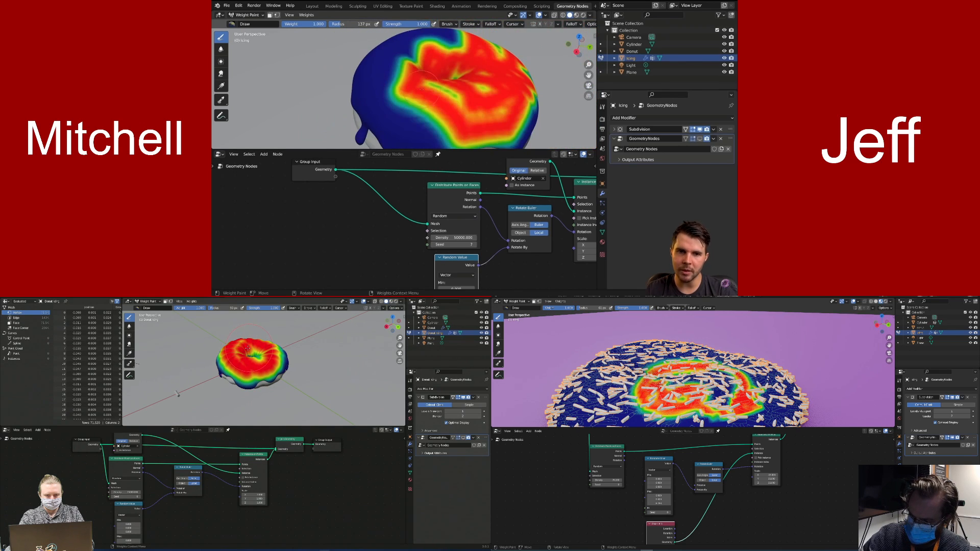
pyautogui.moveTo(425, 74); pyautogui.dragTo(414, 86, button='middle')
pyautogui.rightClick(218, 351)
pyautogui.moveTo(663, 384)
pyautogui.mouseDown()
pyautogui.moveTo(719, 390)
pyautogui.moveTo(724, 408)
pyautogui.mouseUp()
# Enlarge the tutorial weight brush radius to 209 px and extend the painted area over the icing's top
pyautogui.press('f')
pyautogui.click(375, 100)
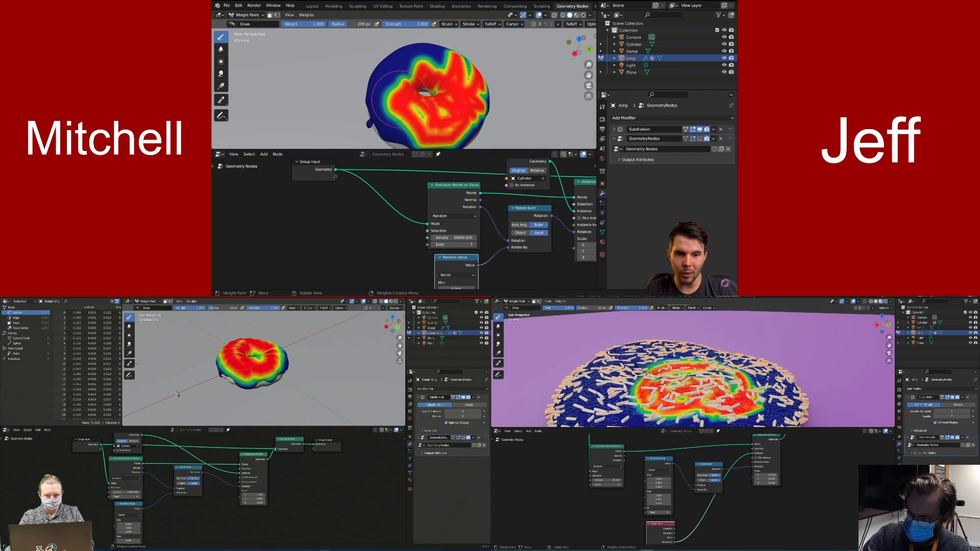
pyautogui.moveTo(444, 112); pyautogui.dragTo(417, 122, button='middle')
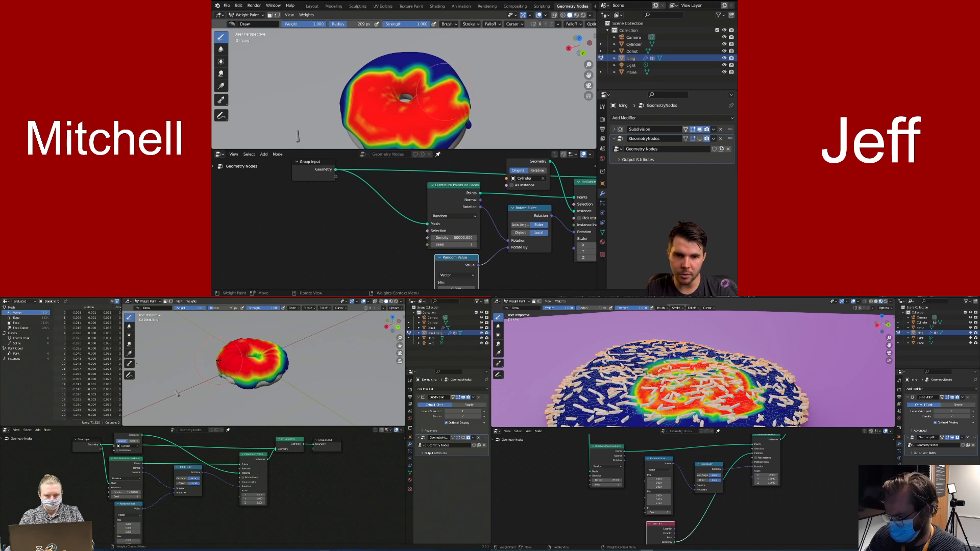
pyautogui.scroll(-5, 692, 368)
pyautogui.moveTo(443, 92); pyautogui.dragTo(390, 102, button='middle')
# Try lower brush weights on the tutorial icing, and return the weight to 1.000
pyautogui.hotkey('ctrl', 'f')
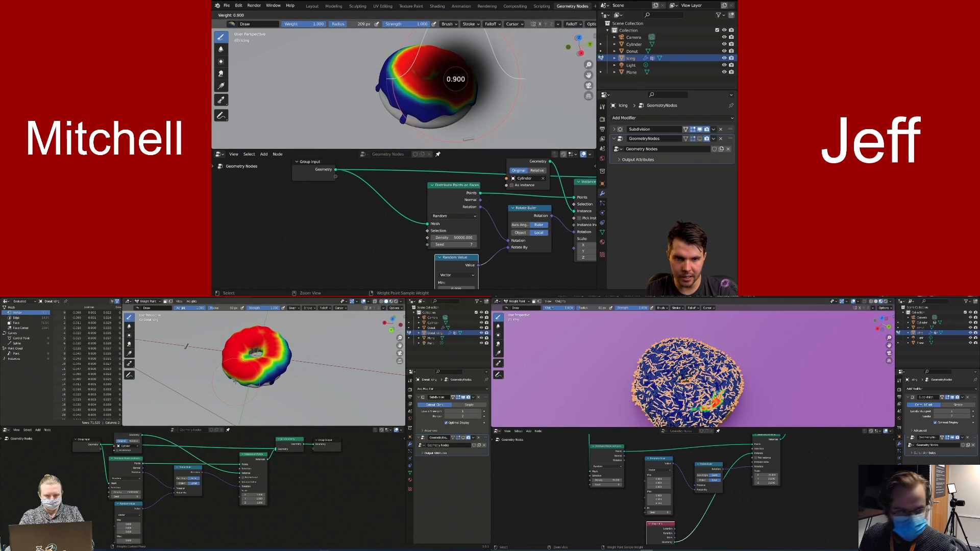
pyautogui.click(449, 81)
pyautogui.moveTo(449, 82); pyautogui.dragTo(449, 84, button='middle')
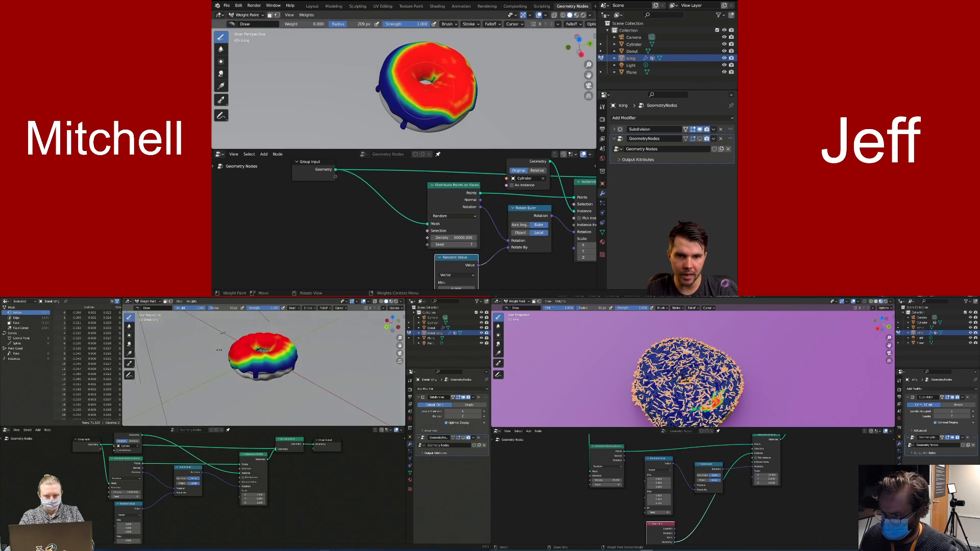
pyautogui.hotkey('ctrl', 'f')
pyautogui.click(448, 84)
pyautogui.hotkey('ctrl', 'f')
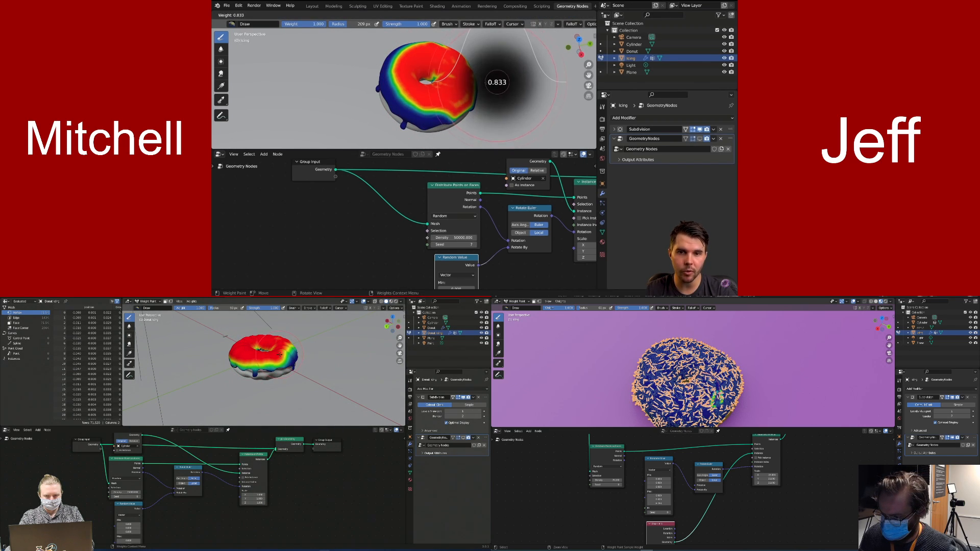
pyautogui.click(492, 84)
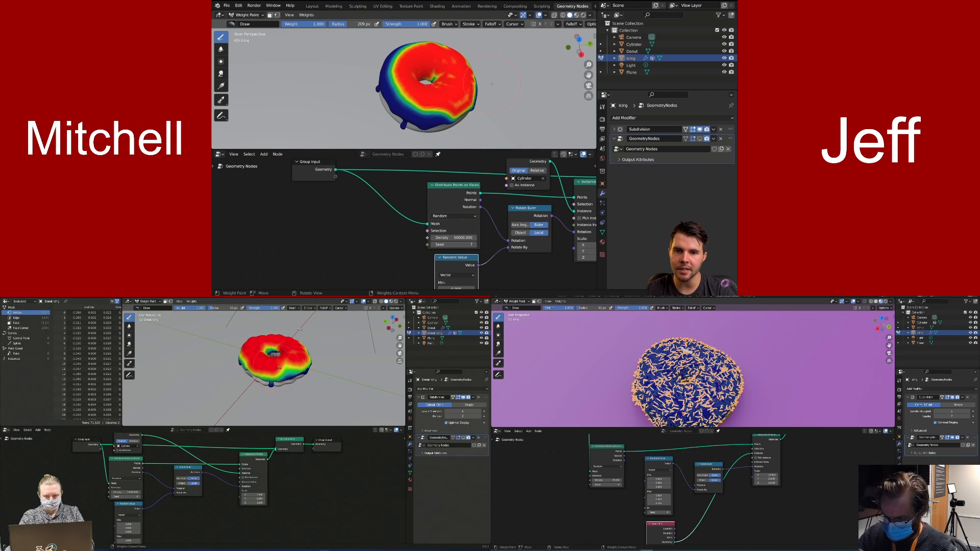
# Set the tutorial brush's radius to 148 px and its weight to 0, and erase weight around the donut's hole
pyautogui.press('f')
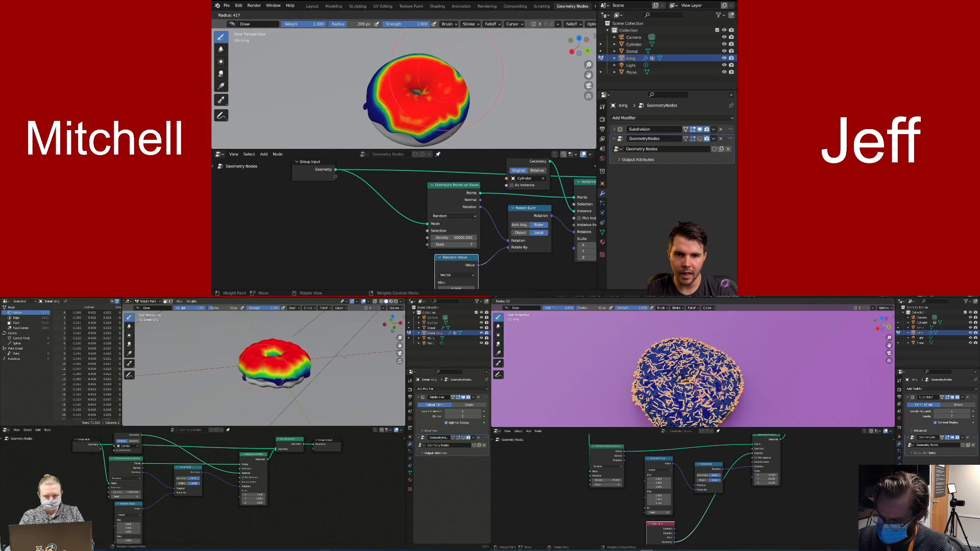
pyautogui.click(441, 77)
pyautogui.moveTo(440, 77); pyautogui.dragTo(462, 102, button='middle')
pyautogui.scroll(1, 462, 102)
pyautogui.hotkey('ctrl', 'f')
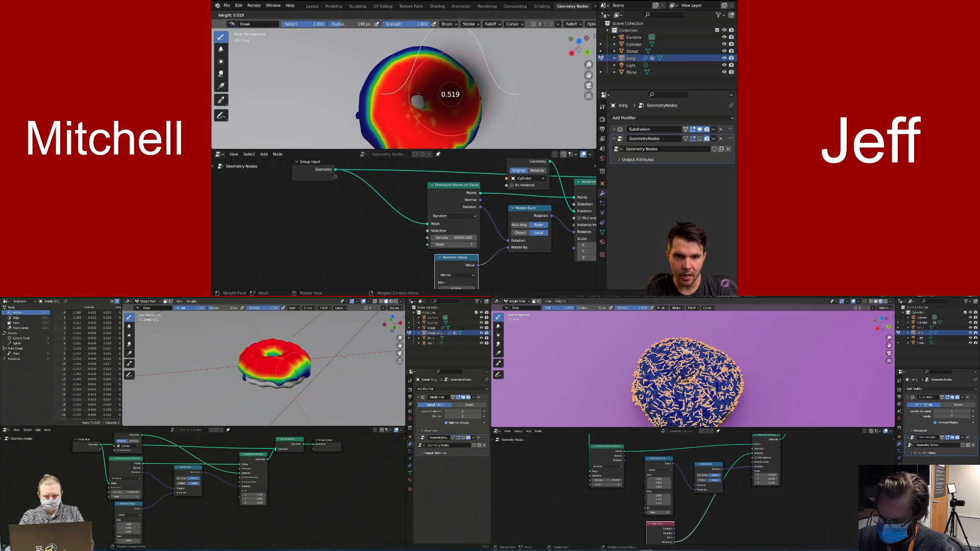
pyautogui.click(377, 96)
pyautogui.moveTo(274, 381); pyautogui.dragTo(267, 368, button='middle')
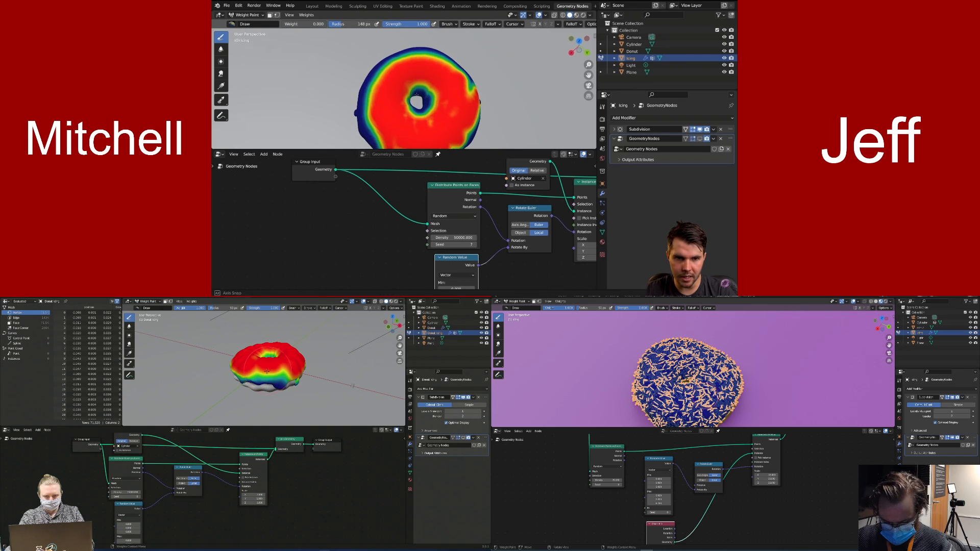
# Widen the erased area around the tutorial donut's hole, and paint a ring at about half weight on the sprinkle-covered donut's icing
pyautogui.moveTo(416, 95); pyautogui.dragTo(418, 100)
pyautogui.hotkey('ctrl', 'f')
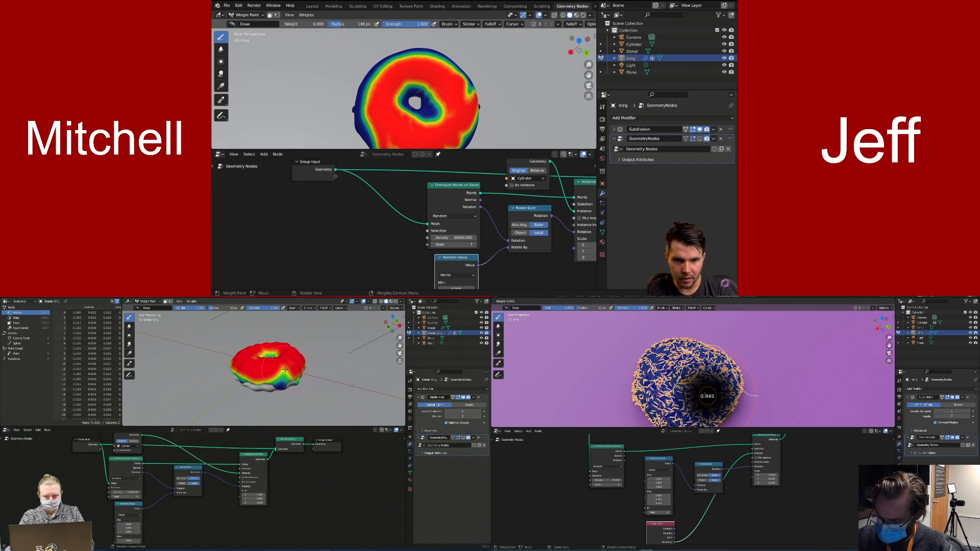
pyautogui.moveTo(417, 94); pyautogui.dragTo(444, 87, button='middle')
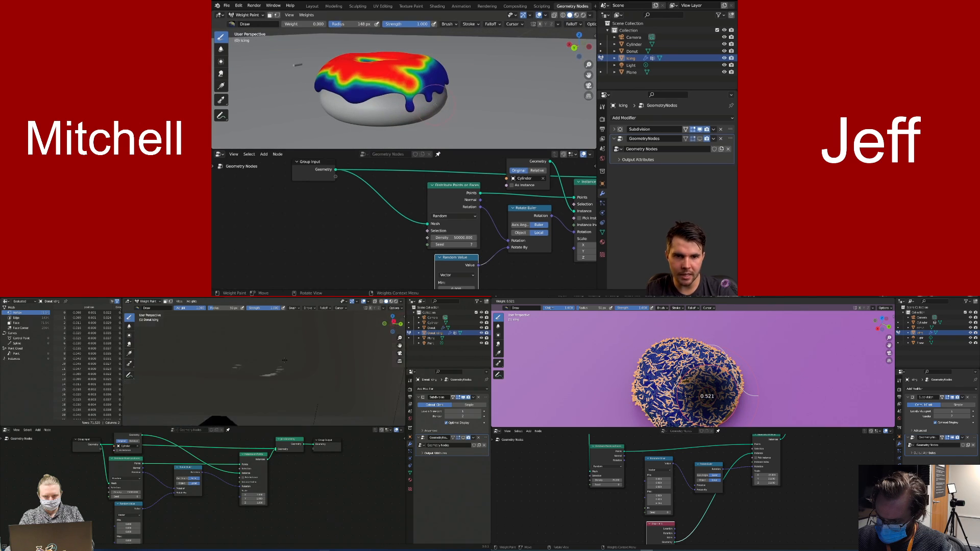
pyautogui.moveTo(259, 361); pyautogui.dragTo(248, 380, button='middle')
pyautogui.moveTo(699, 401); pyautogui.dragTo(700, 398)
pyautogui.moveTo(247, 380); pyautogui.dragTo(217, 392, button='middle')
pyautogui.moveTo(700, 397); pyautogui.dragTo(713, 379)
pyautogui.moveTo(429, 86); pyautogui.dragTo(445, 85, button='middle')
pyautogui.moveTo(217, 393); pyautogui.dragTo(192, 377, button='middle')
pyautogui.moveTo(713, 379); pyautogui.dragTo(700, 360)
pyautogui.moveTo(445, 85); pyautogui.dragTo(467, 86, button='middle')
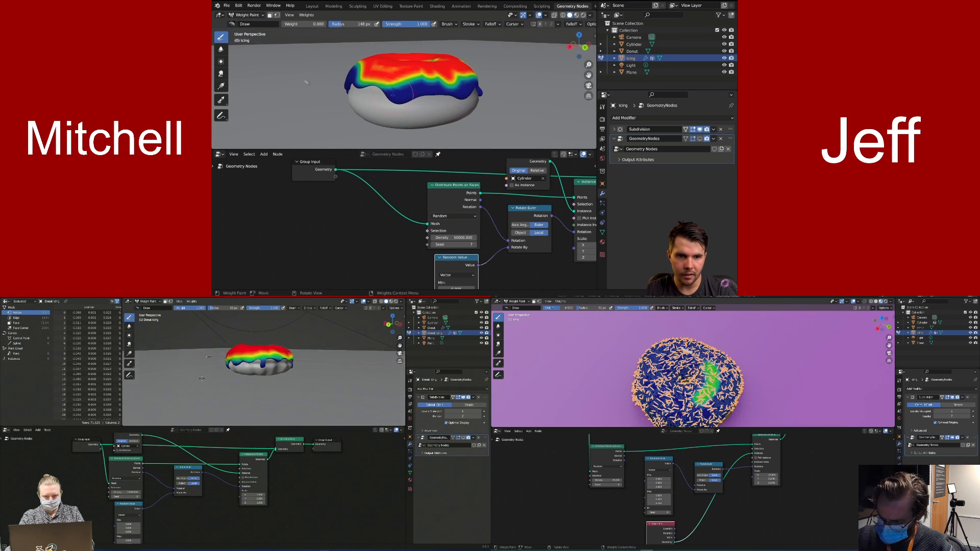
pyautogui.moveTo(357, 86); pyautogui.dragTo(422, 110, button='middle')
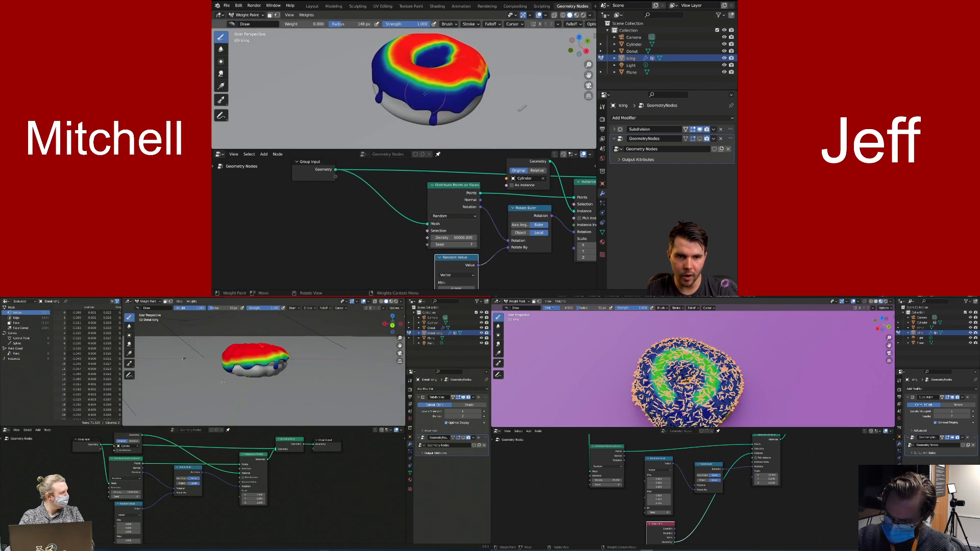
# Set the tutorial brush's weight to 1.000 and radius to 73 px, and paint a spot on the front of the icing
pyautogui.hotkey('ctrl', 'f')
pyautogui.click(440, 96)
pyautogui.scroll(-4, 754, 375)
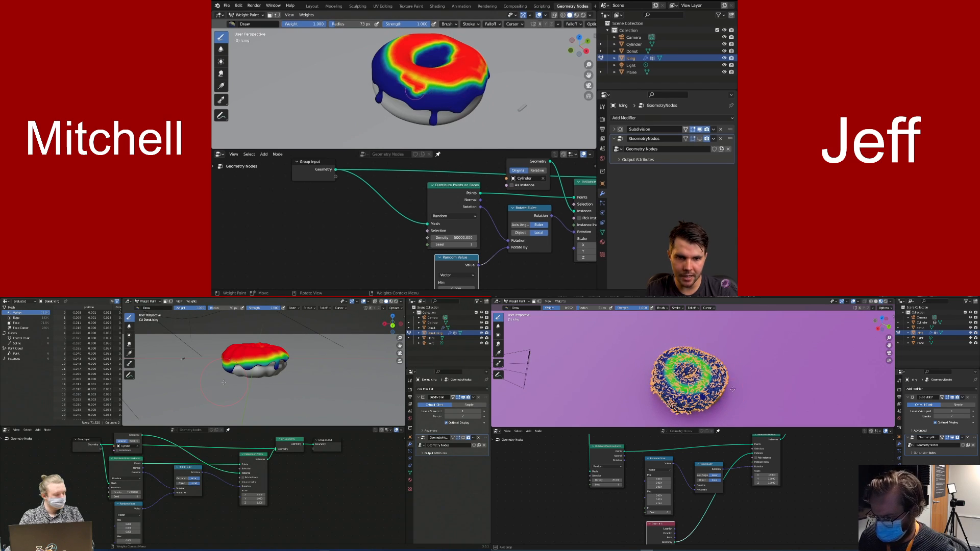
pyautogui.scroll(8, 754, 375)
# Set the tutorial brush's weight to 0 and strength to 0.400, and widen the mid-weight ring on the sprinkle-covered donut
pyautogui.hotkey('ctrl', 'f')
pyautogui.moveTo(522, 108)
pyautogui.mouseDown(button='middle')
pyautogui.moveTo(517, 71)
pyautogui.moveTo(428, 70)
pyautogui.mouseUp(button='middle')
pyautogui.click(209, 375)
pyautogui.scroll(4, 230, 375)
pyautogui.moveTo(409, 77)
pyautogui.mouseDown()
pyautogui.moveTo(353, 67)
pyautogui.moveTo(373, 85)
pyautogui.mouseUp()
pyautogui.moveTo(225, 375); pyautogui.dragTo(251, 374, button='middle')
pyautogui.moveTo(731, 387)
pyautogui.mouseDown()
pyautogui.moveTo(708, 402)
pyautogui.moveTo(679, 388)
pyautogui.moveTo(658, 405)
pyautogui.moveTo(646, 377)
pyautogui.mouseUp()
pyautogui.moveTo(388, 61); pyautogui.dragTo(450, 91, button='middle')
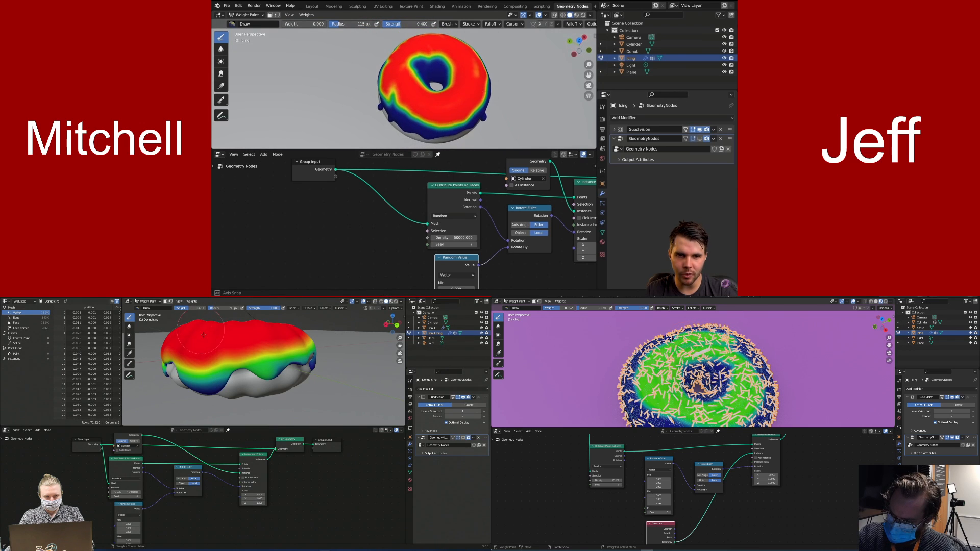
pyautogui.moveTo(664, 341)
pyautogui.mouseDown()
pyautogui.moveTo(638, 381)
pyautogui.moveTo(644, 398)
pyautogui.mouseUp()
# Enlarge the tutorial brush's radius to 248 px and dab reduced-weight patches on the icing in front of the hole
pyautogui.press('f')
pyautogui.click(456, 90)
pyautogui.click(438, 101)
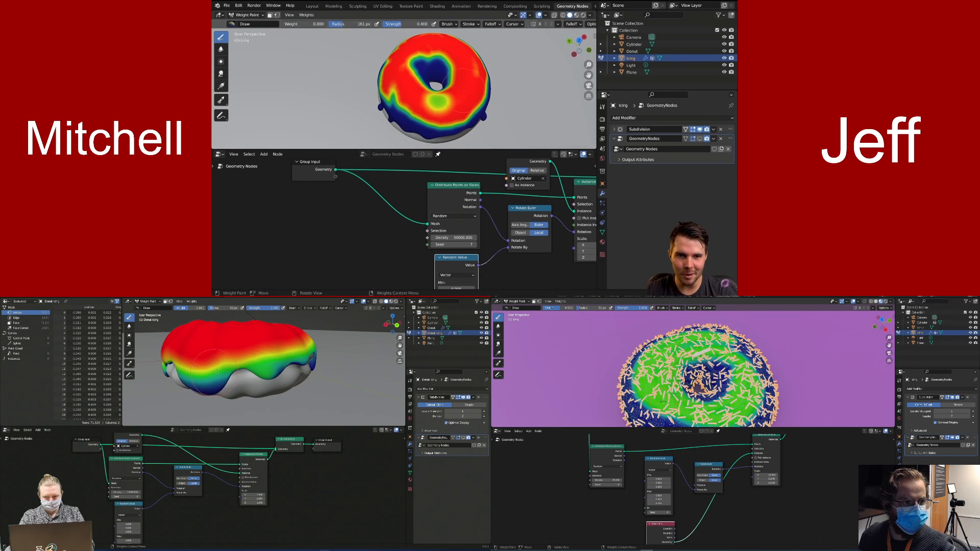
pyautogui.click(464, 91)
pyautogui.moveTo(464, 91); pyautogui.dragTo(440, 78, button='middle')
pyautogui.press('f')
pyautogui.click(451, 81)
pyautogui.keyDown('ctrl'); pyautogui.click(260, 362); pyautogui.keyUp('ctrl')
pyautogui.click(447, 130)
pyautogui.scroll(-3, 459, 118)
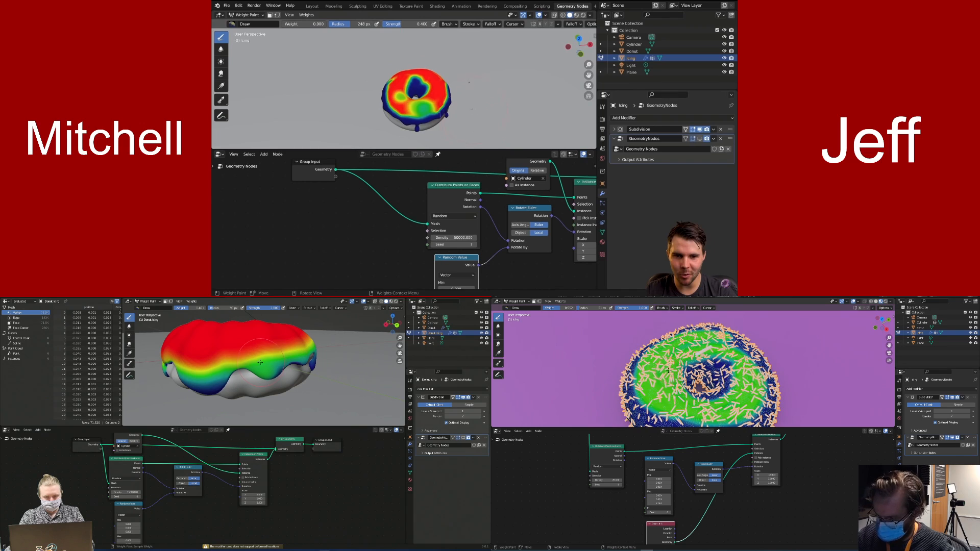
# Set the tutorial brush's radius to 286 px and dab more reduced-weight patches around the rest of the icing
pyautogui.moveTo(472, 108)
pyautogui.mouseDown(button='middle')
pyautogui.moveTo(410, 105)
pyautogui.moveTo(414, 80)
pyautogui.moveTo(326, 81)
pyautogui.mouseUp(button='middle')
pyautogui.press('f')
pyautogui.press('f')
pyautogui.click(402, 105)
pyautogui.click(409, 99)
pyautogui.click(413, 80)
pyautogui.click(689, 378)
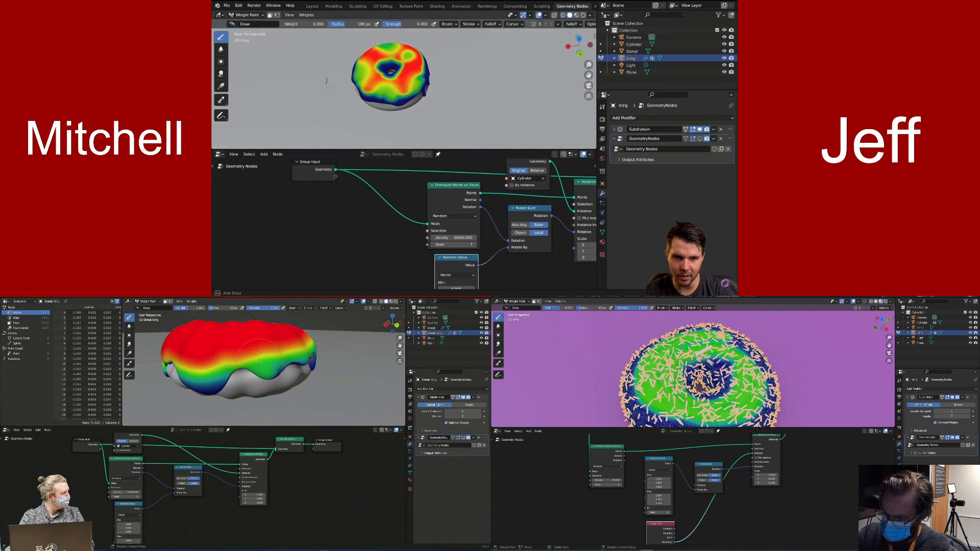
pyautogui.scroll(3, 307, 87)
# Set the tutorial brush's weight to 1.000, and paint a heavier-weight patch over the ring on the sprinkle-covered donut
pyautogui.keyDown('ctrl'); pyautogui.click(699, 383); pyautogui.keyUp('ctrl')
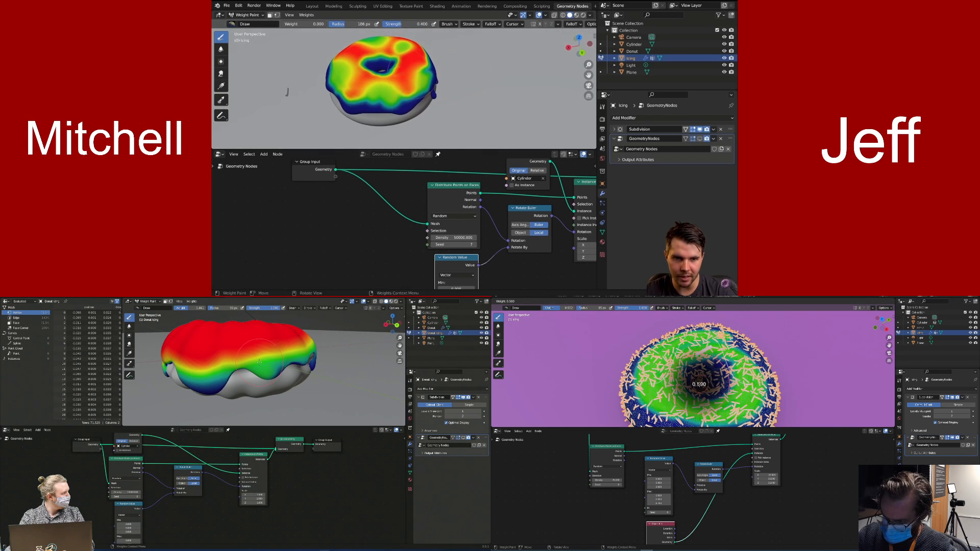
pyautogui.click(737, 383)
pyautogui.hotkey('ctrl', 'f')
pyautogui.click(472, 77)
pyautogui.moveTo(740, 404); pyautogui.dragTo(755, 384)
pyautogui.moveTo(477, 91); pyautogui.dragTo(479, 80, button='middle')
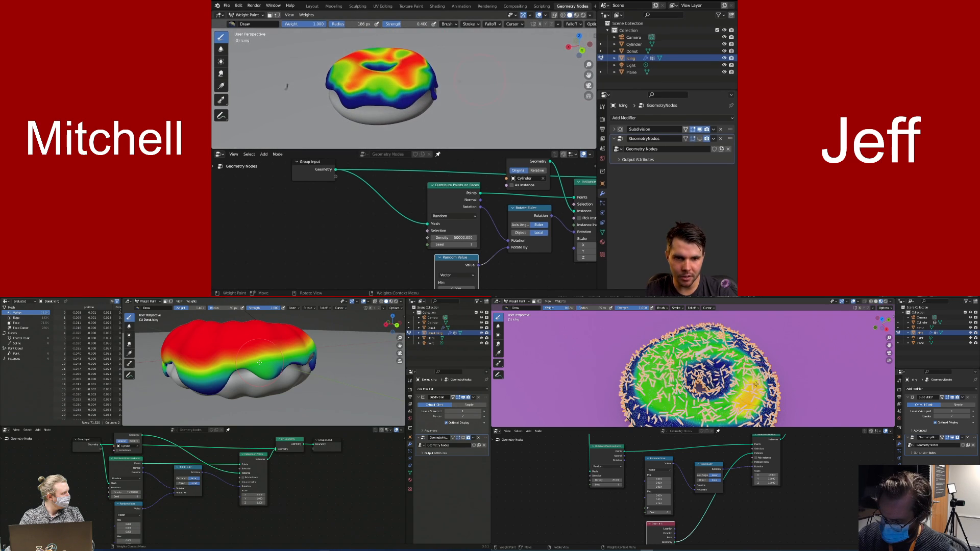
# Reduce the tutorial brush's radius to 102 px, and extend the heavier weight around the sprinkle-covered donut's ring
pyautogui.press('f')
pyautogui.click(374, 84)
pyautogui.moveTo(755, 384)
pyautogui.mouseDown()
pyautogui.moveTo(716, 336)
pyautogui.moveTo(676, 343)
pyautogui.mouseUp()
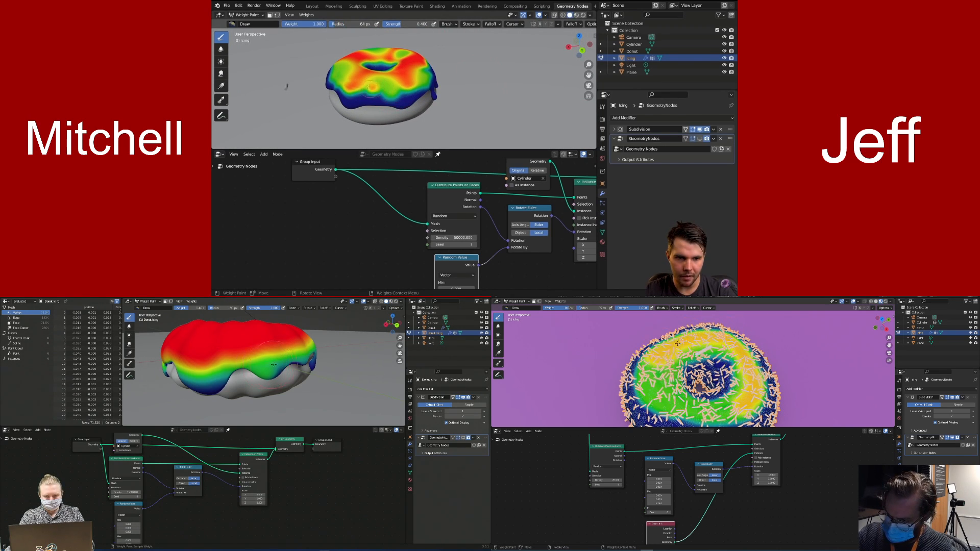
pyautogui.moveTo(370, 85); pyautogui.dragTo(353, 95, button='middle')
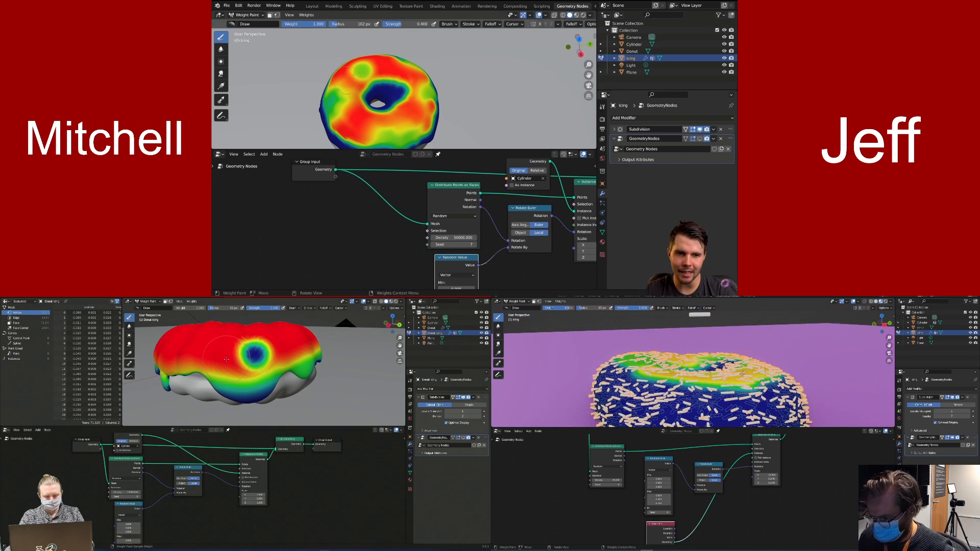
pyautogui.moveTo(327, 123)
pyautogui.mouseDown(button='middle')
pyautogui.moveTo(292, 131)
pyautogui.moveTo(505, 124)
pyautogui.moveTo(518, 86)
pyautogui.mouseUp(button='middle')
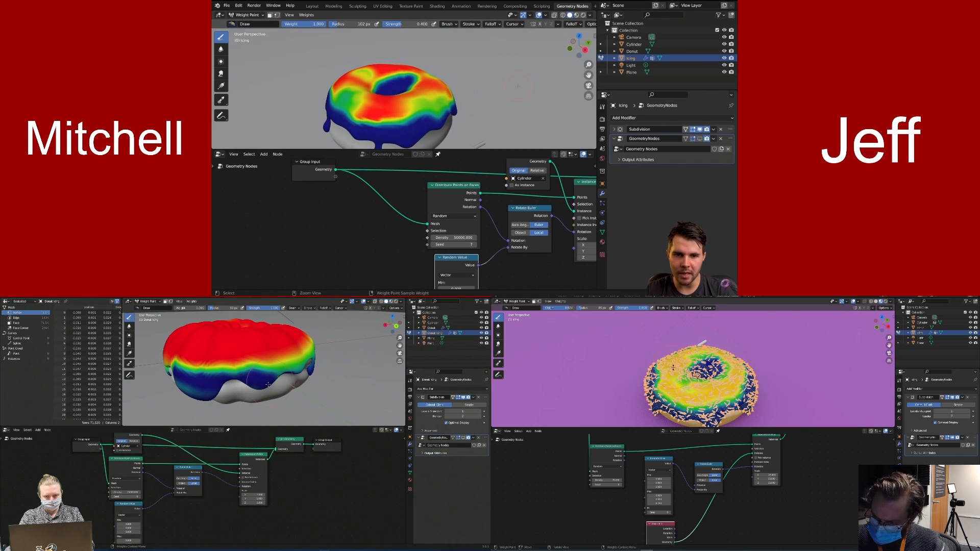
# Return the tutorial icing to Object Mode and enable the GeometryNodes modifier's viewport display
pyautogui.hotkey('ctrl', 'Tab')
pyautogui.click(459, 86)
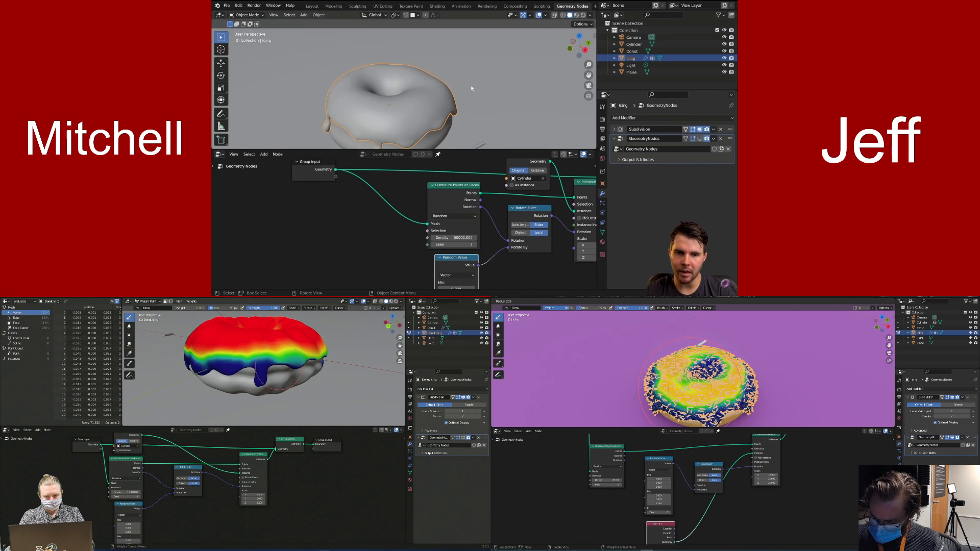
pyautogui.click(246, 14)
pyautogui.click(250, 23)
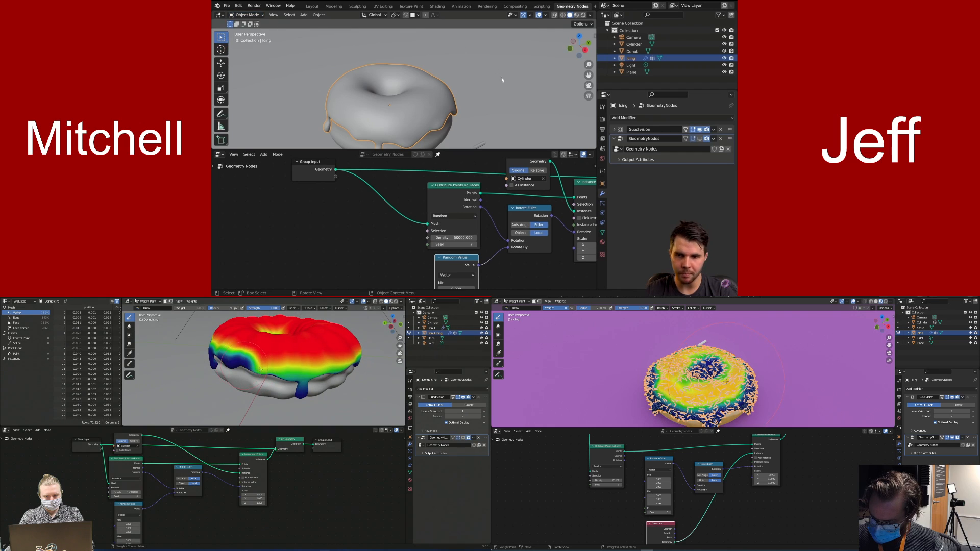
pyautogui.click(700, 139)
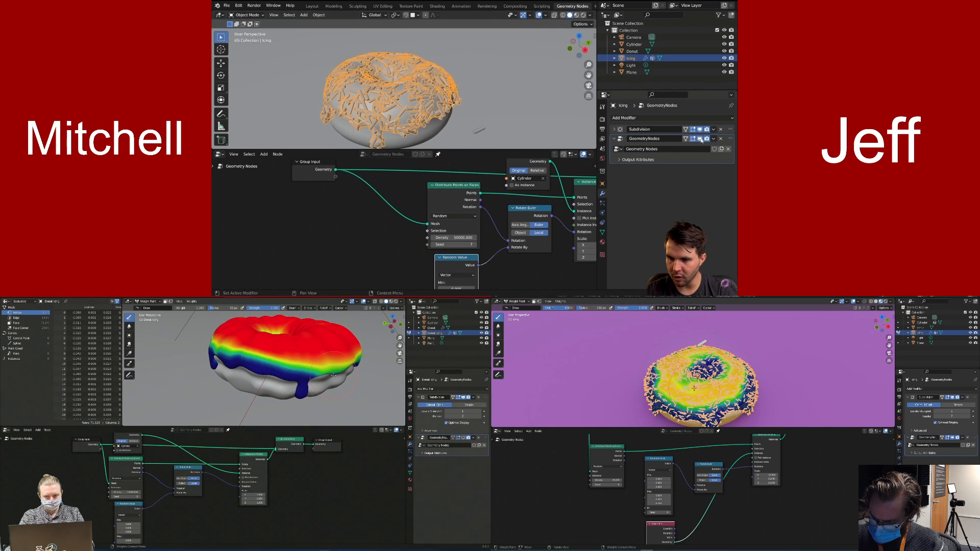
pyautogui.click(439, 131)
pyautogui.hscroll(-2, 450, 199)
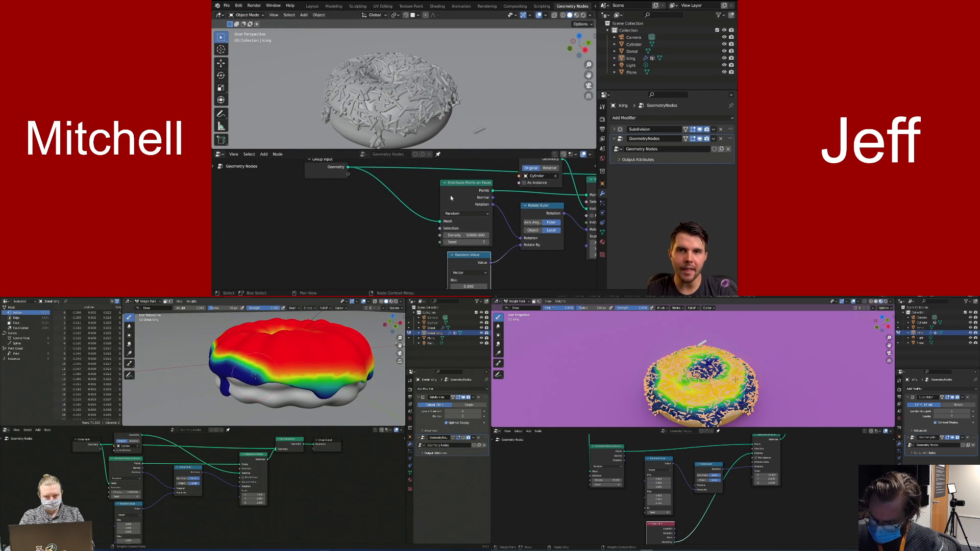
# Rename the icing's vertex group as Sprinkles Density
pyautogui.click(417, 99)
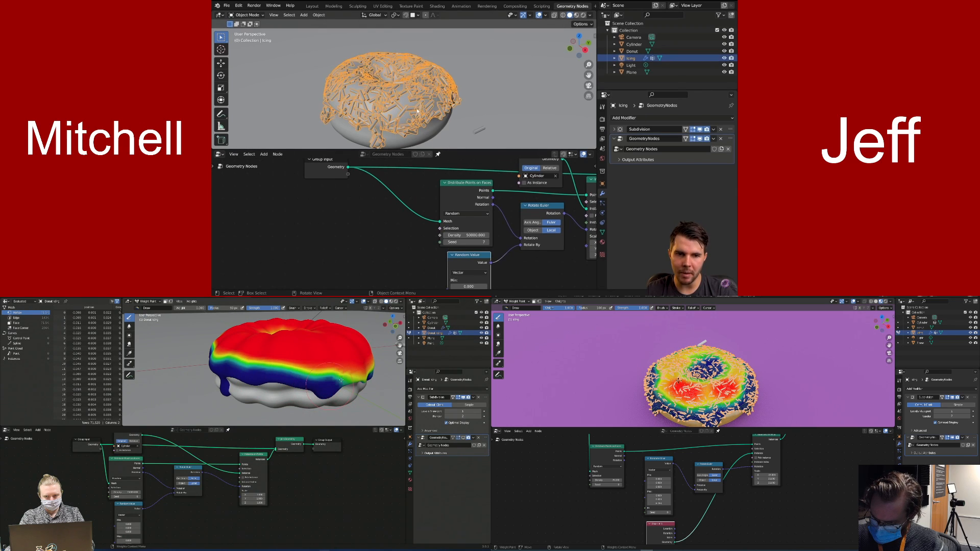
pyautogui.click(459, 130)
pyautogui.click(601, 232)
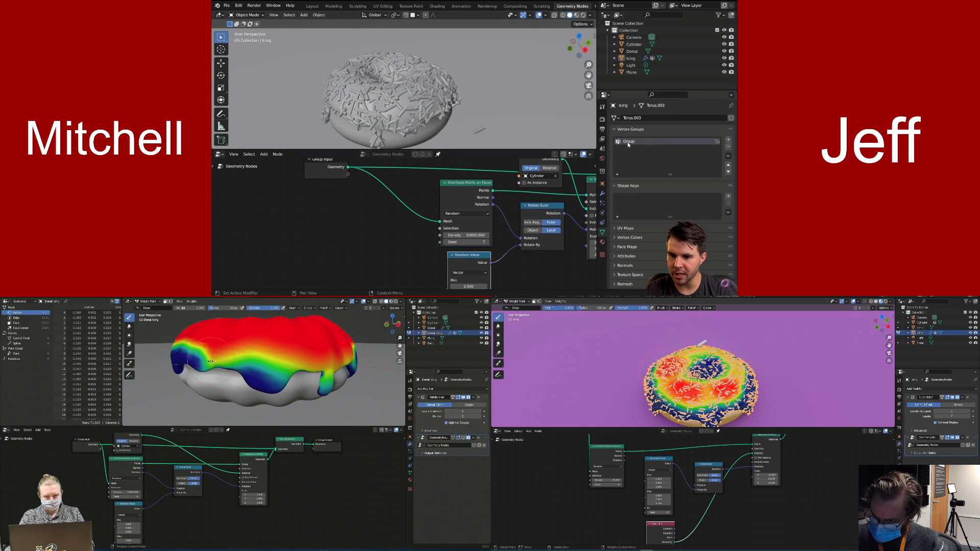
pyautogui.doubleClick(628, 142)
pyautogui.write('Sp')
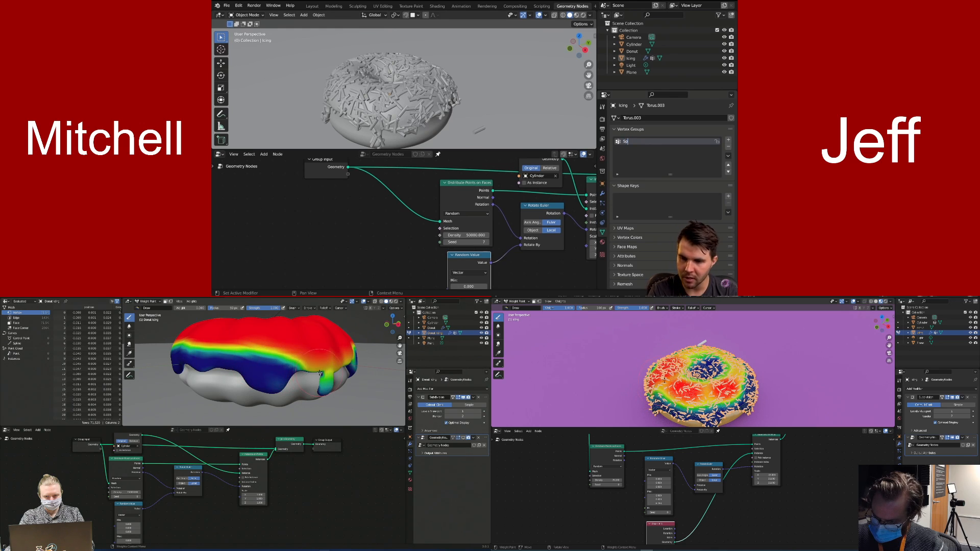
pyautogui.write('rinkles D')
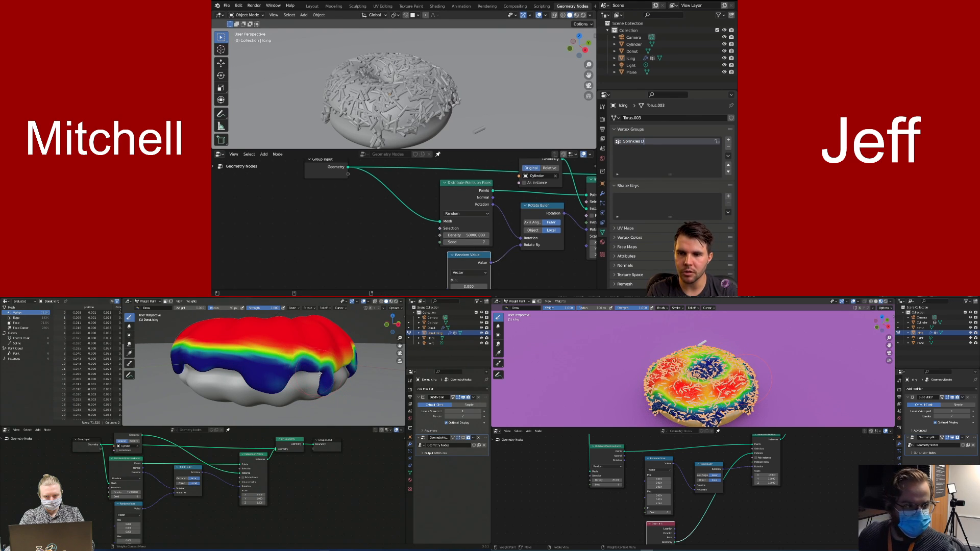
pyautogui.write('ensity')
pyautogui.press('Return')
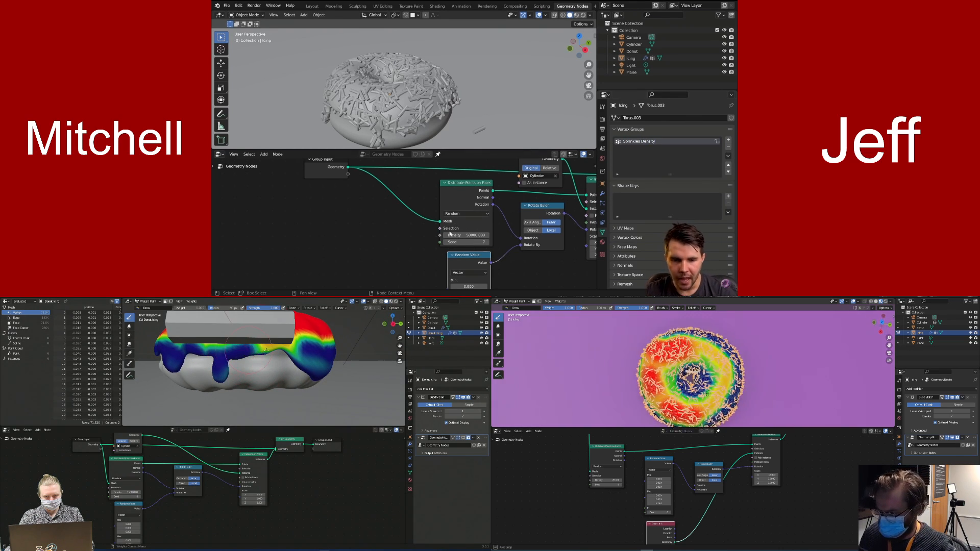
# Connect the Distribute Points on Faces node's Density to a new Group Input socket, and adjust the exposed Density value in the modifier
pyautogui.moveTo(440, 236); pyautogui.dragTo(386, 232)
pyautogui.moveTo(345, 183); pyautogui.dragTo(350, 191)
pyautogui.moveTo(384, 219); pyautogui.dragTo(382, 211, button='middle')
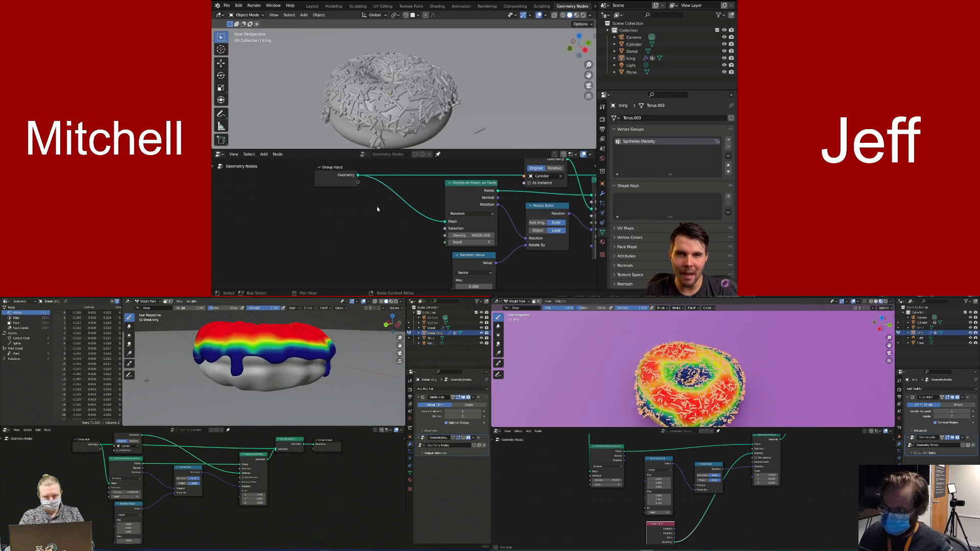
pyautogui.click(358, 219)
pyautogui.moveTo(358, 210); pyautogui.dragTo(363, 213)
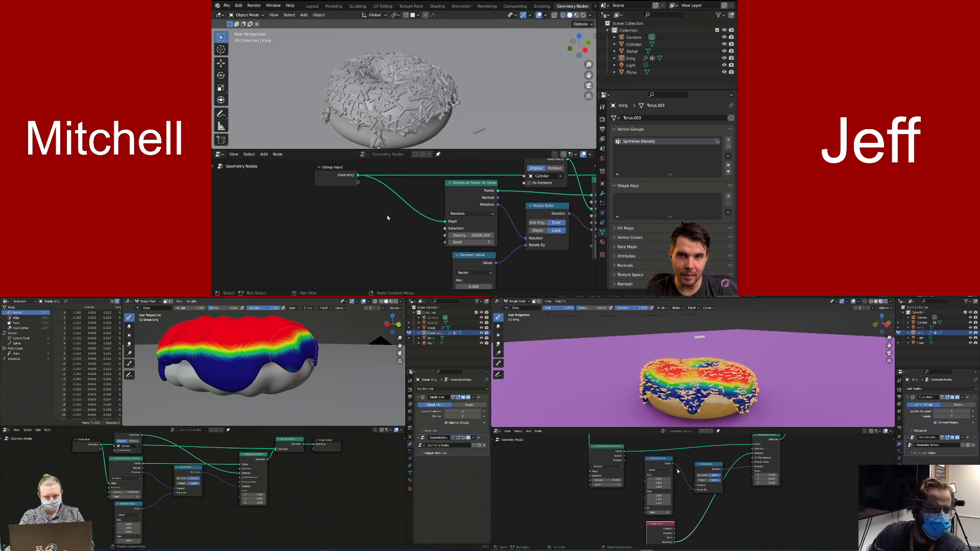
pyautogui.moveTo(445, 235); pyautogui.dragTo(338, 184)
pyautogui.scroll(1, 339, 184)
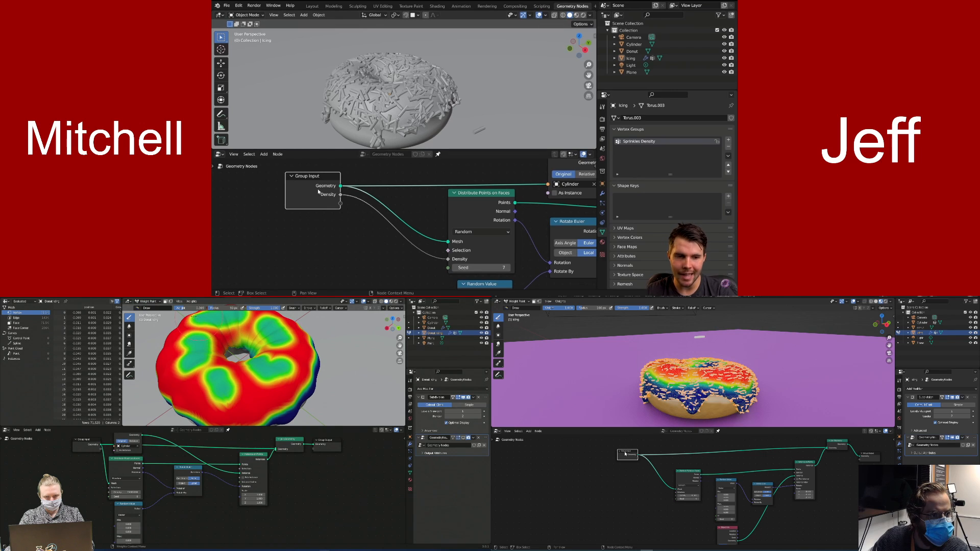
pyautogui.moveTo(317, 191); pyautogui.dragTo(321, 191)
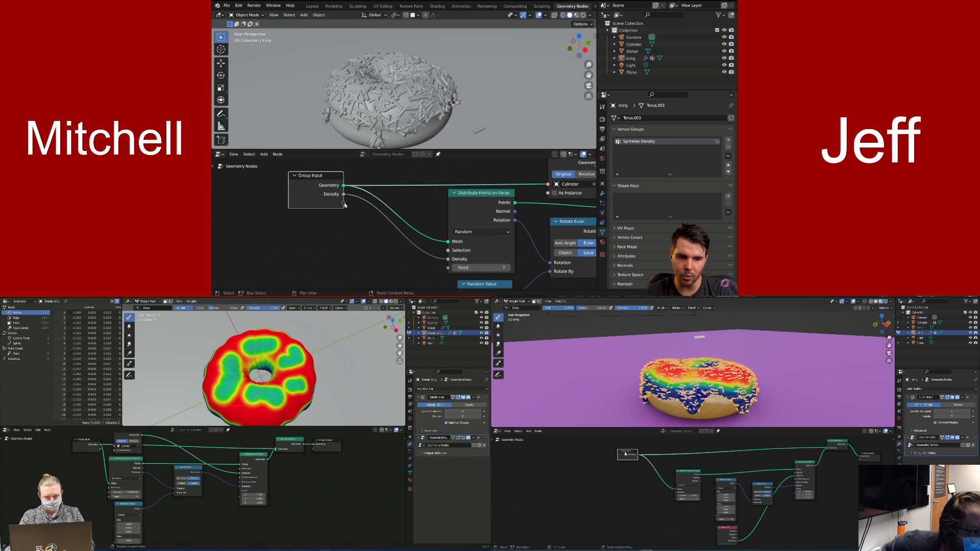
pyautogui.click(602, 194)
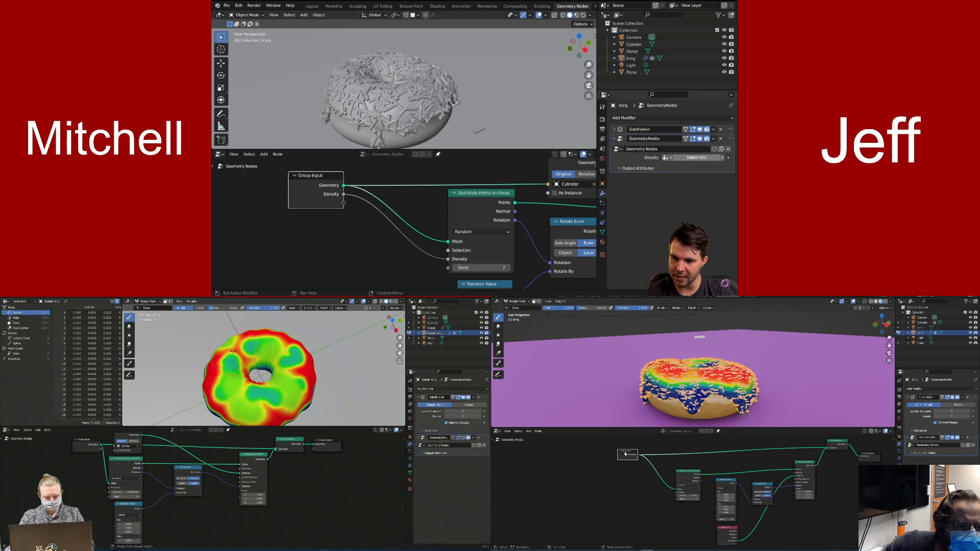
pyautogui.moveTo(691, 157); pyautogui.dragTo(687, 158)
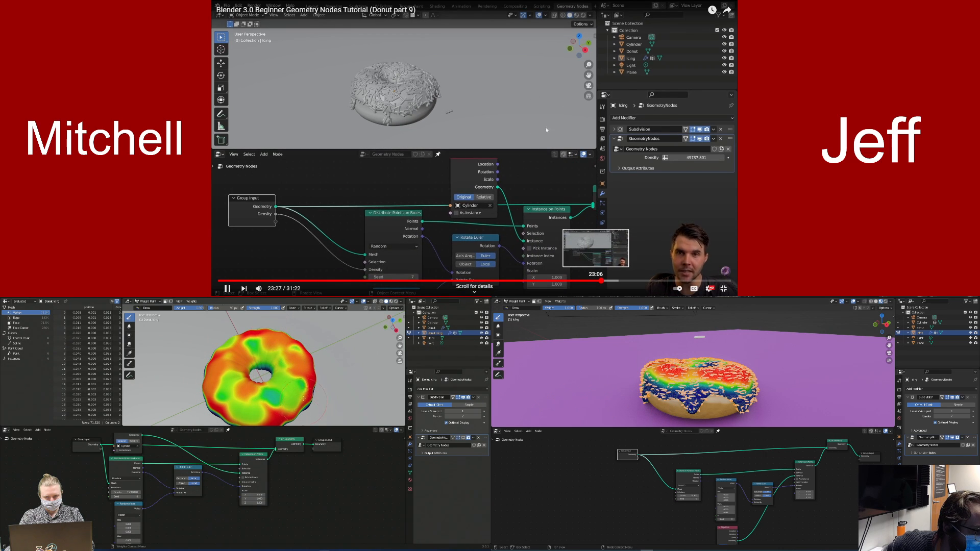
# Rewind the tutorial video to 22:29 and replay the switch from Weight Paint to Object Mode
pyautogui.click(596, 281)
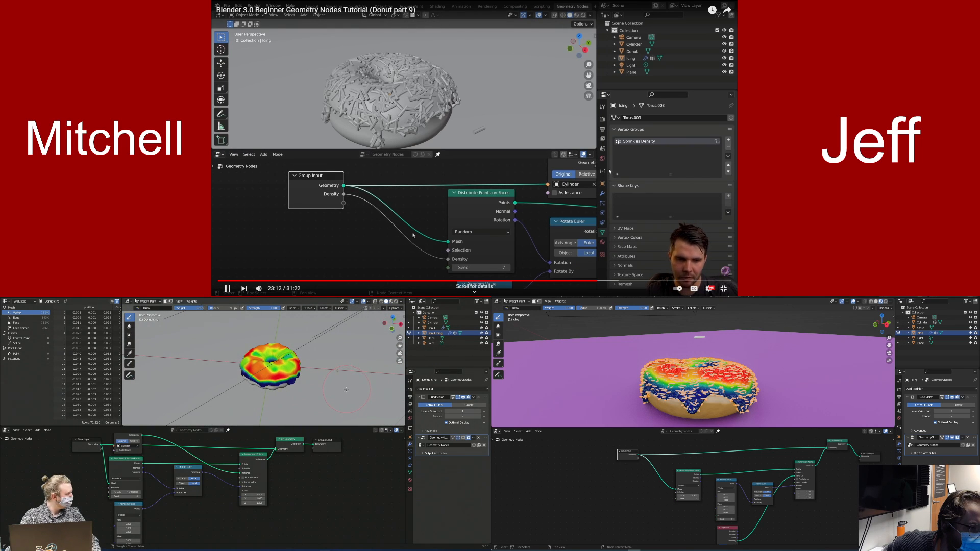
pyautogui.click(593, 282)
pyautogui.click(601, 219)
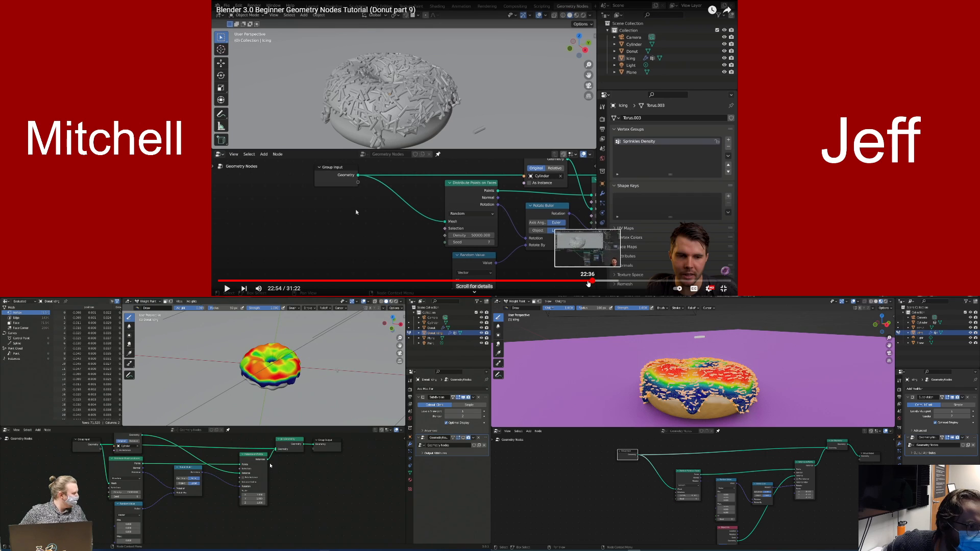
pyautogui.click(587, 282)
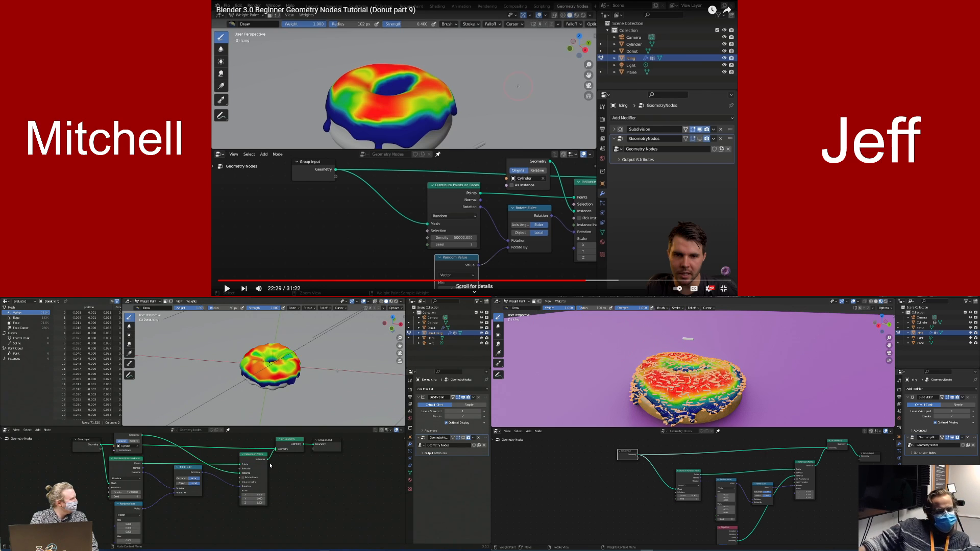
pyautogui.press('space')
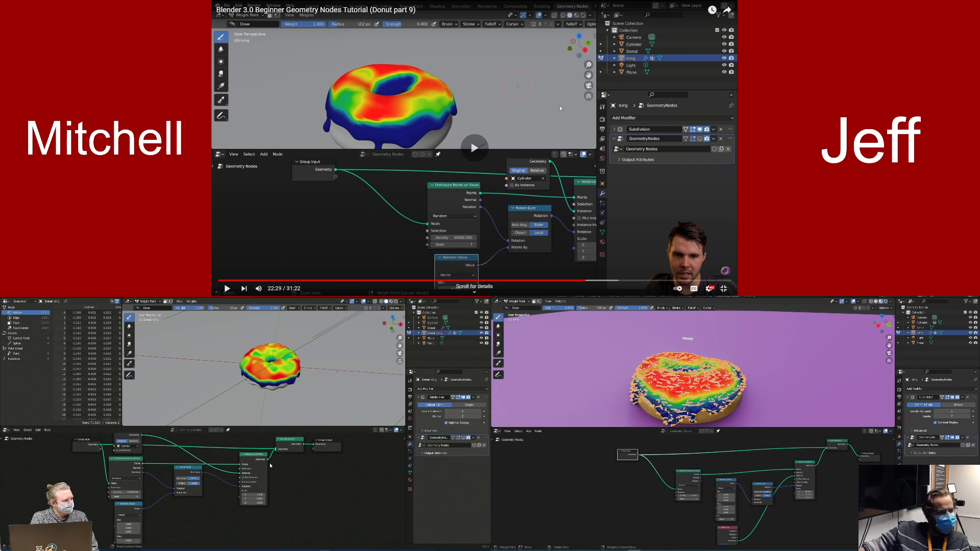
pyautogui.press('space')
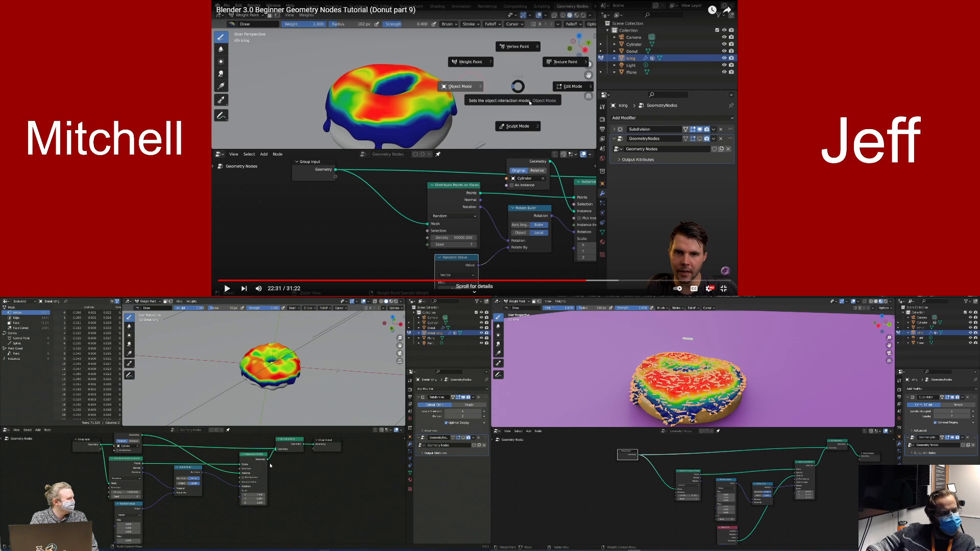
pyautogui.press('space')
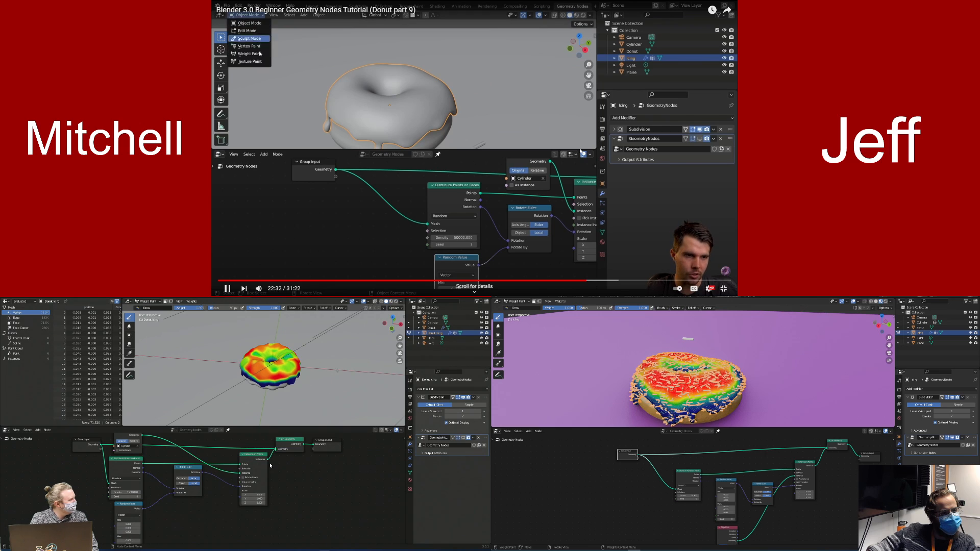